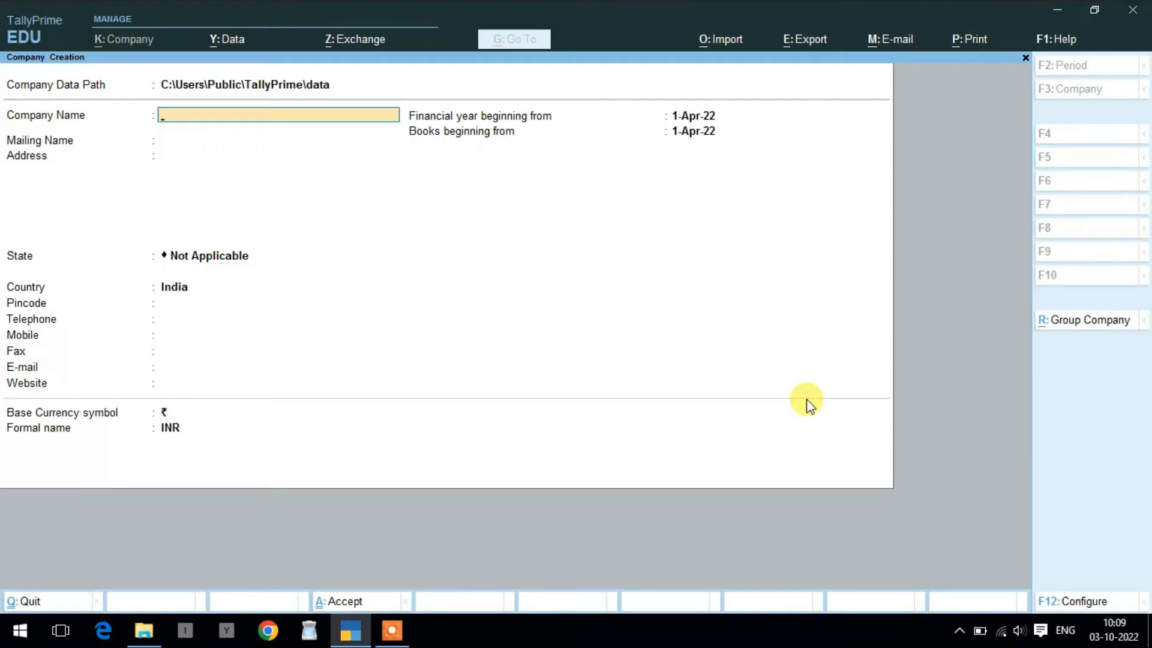
- Enter 'New Payroll Company' as the company name
{"action": "type", "text": "Nn"}
{"action": "key", "text": "BackSpace"}
{"action": "type", "text": "ew Payr"}
{"action": "type", "text": "oll Company"}
{"action": "key", "text": "Return"}
{"action": "key", "text": "Return"}
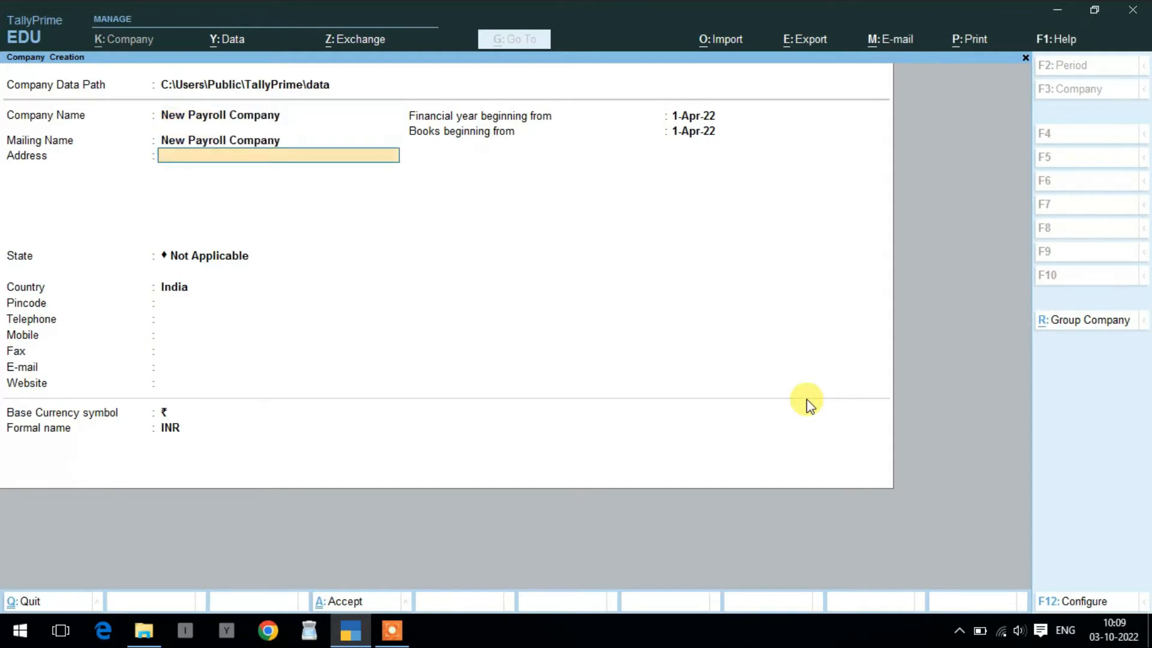
- Set the state to Rajasthan and keep 1-Apr-22 as the books start date
{"action": "key", "text": "Return"}
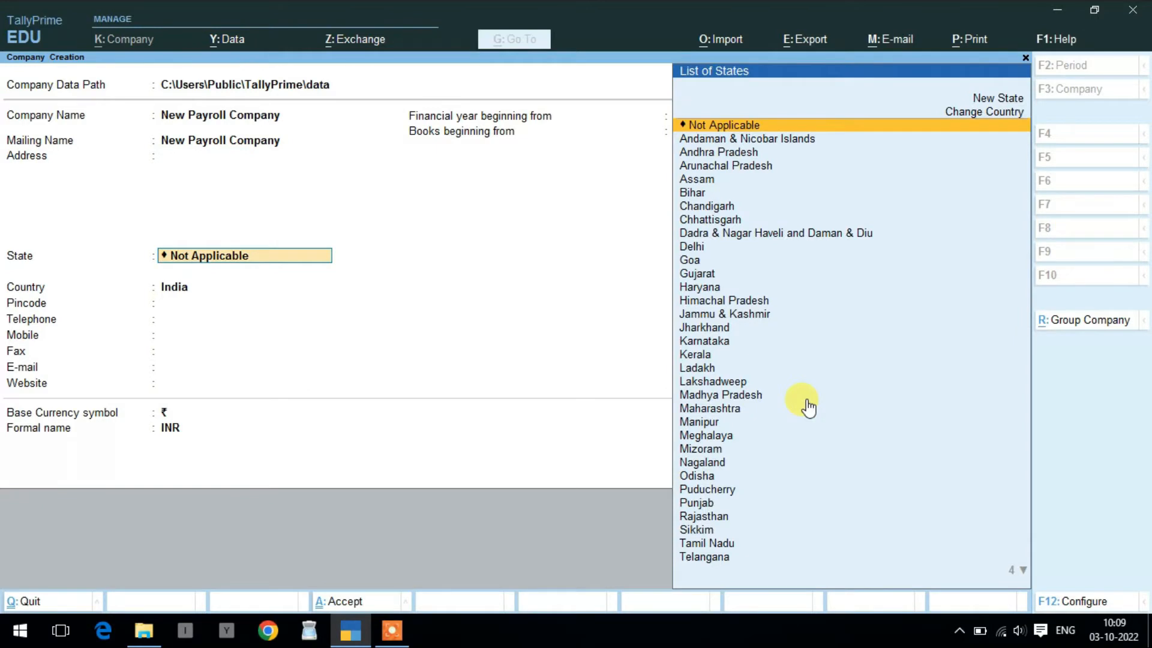
{"action": "type", "text": "R"}
{"action": "key", "text": "Return"}
{"action": "key", "text": "Return"}
{"action": "key", "text": "Return"}
{"action": "key", "text": "Return"}
{"action": "key", "text": "Return"}
{"action": "key", "text": "Return"}
{"action": "key", "text": "Return"}
{"action": "key", "text": "Return"}
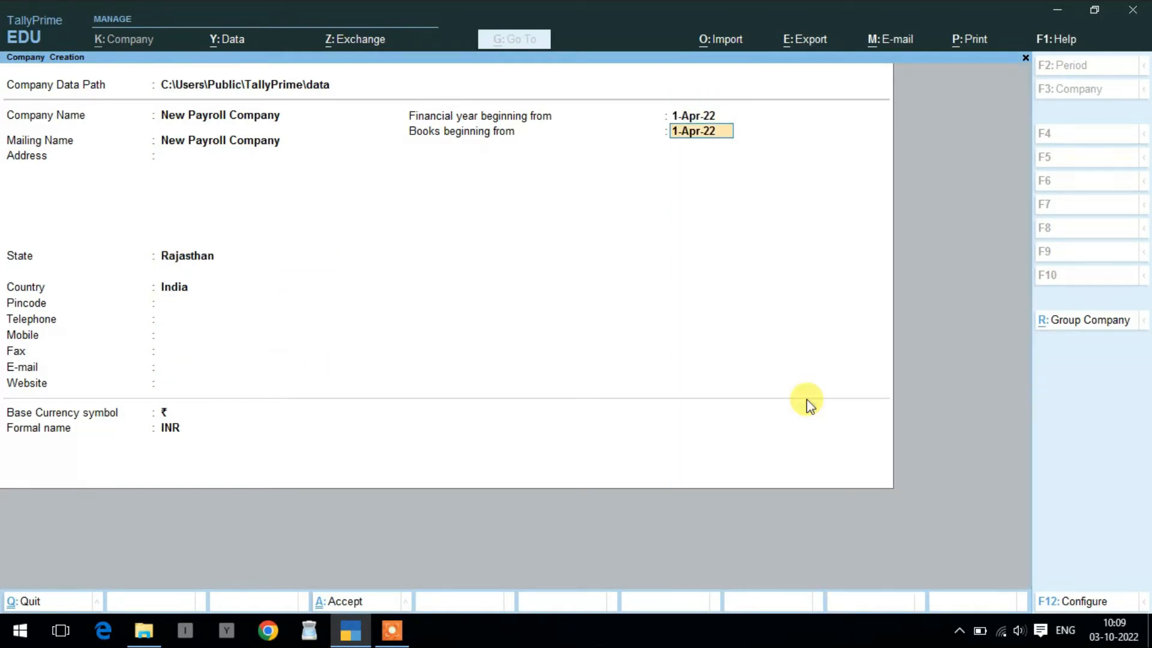
{"action": "key", "text": "Return"}
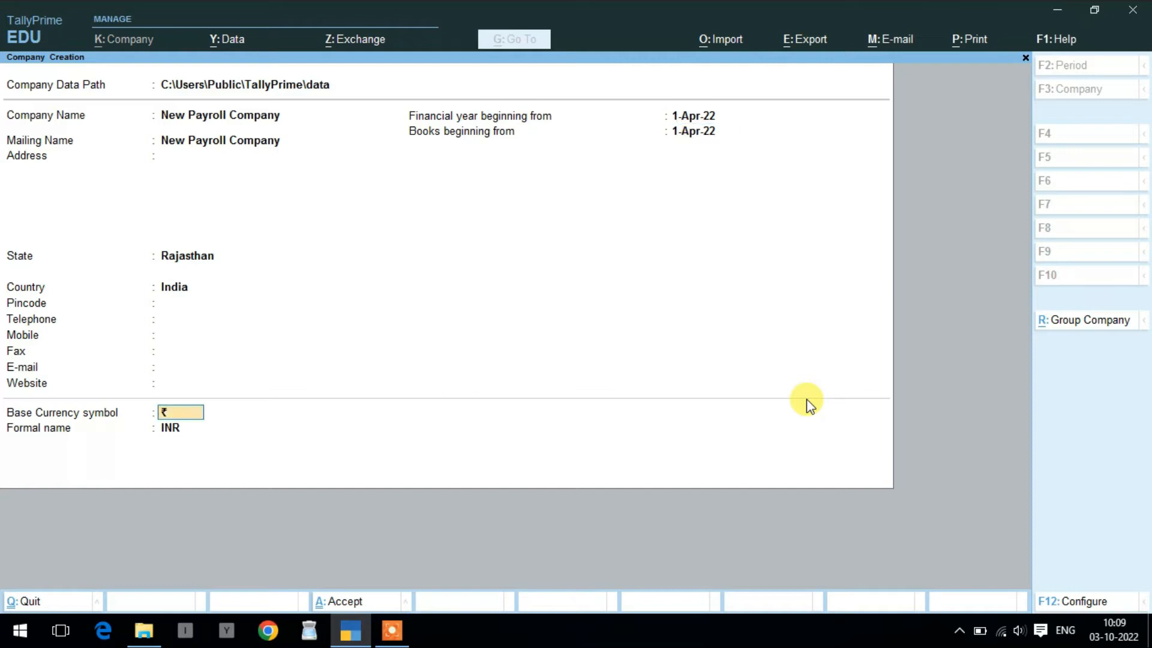
{"action": "key", "text": "Return"}
{"action": "key", "text": "Return"}
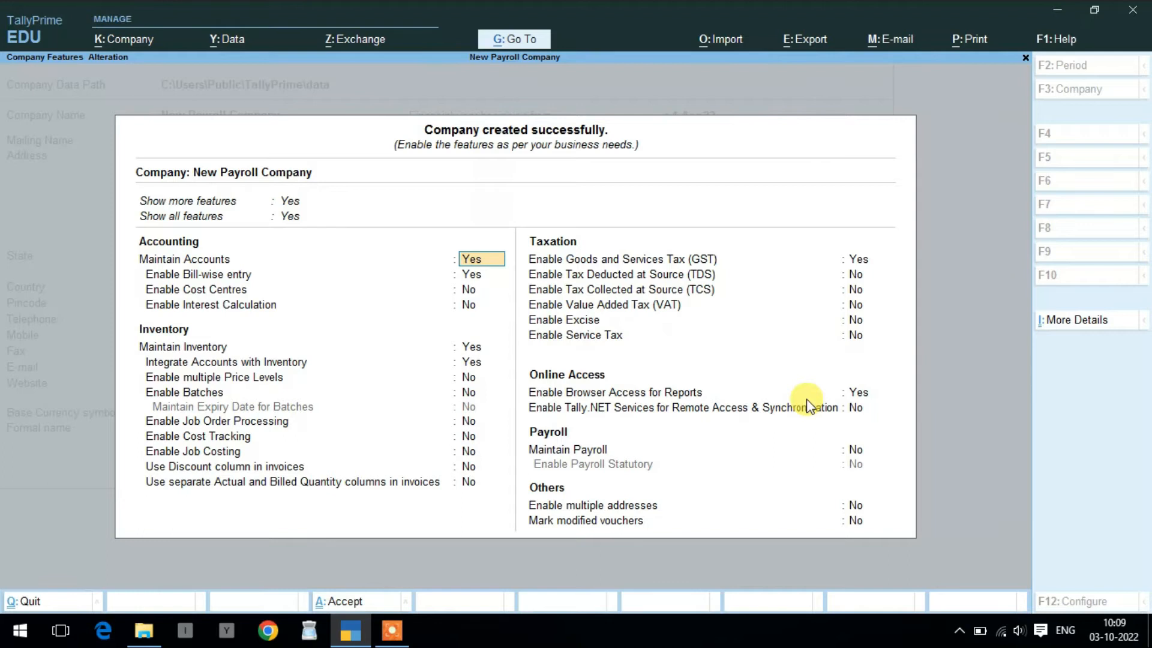
- Set Enable GST to No in the company features
{"action": "key", "text": "Return"}
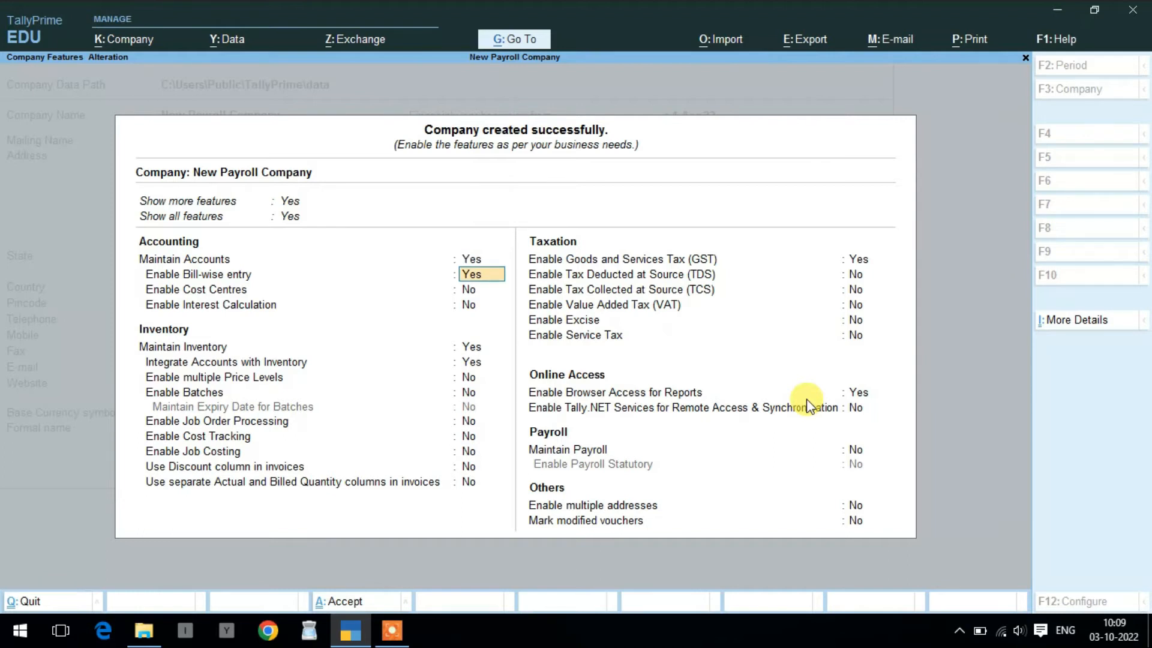
{"action": "key", "text": "Return"}
{"action": "key", "text": "Return"}
{"action": "key", "text": "Return"}
{"action": "key", "text": "Return"}
{"action": "key", "text": "Return"}
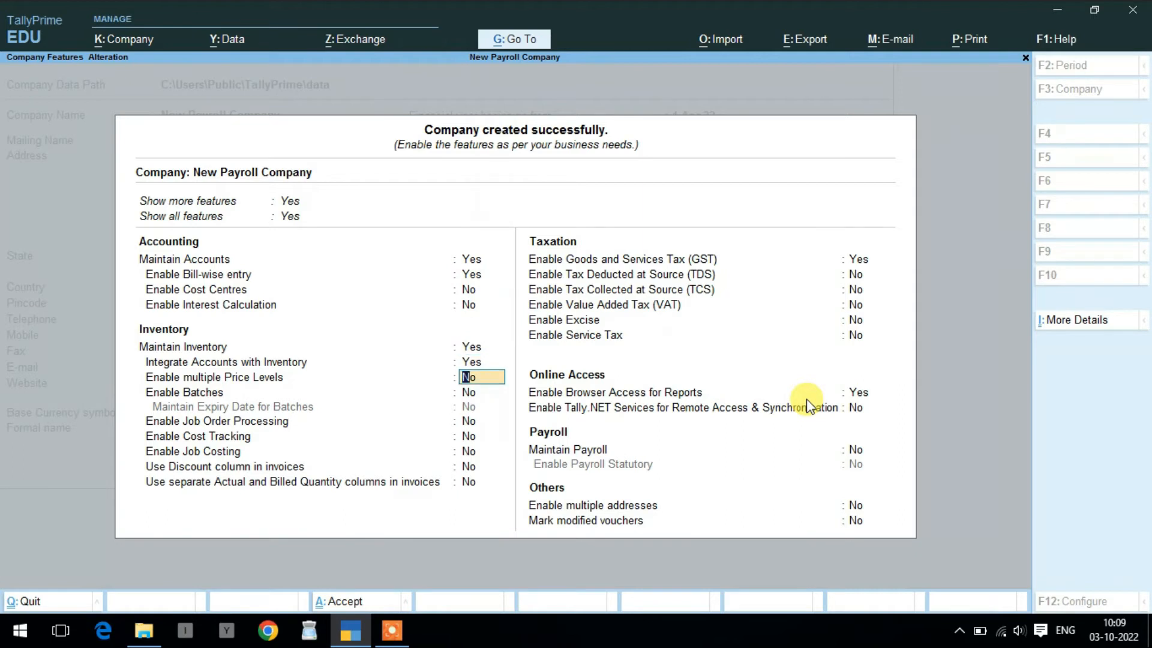
{"action": "key", "text": "Return"}
{"action": "key", "text": "Return"}
{"action": "key", "text": "Return"}
{"action": "key", "text": "Return"}
{"action": "key", "text": "Return"}
{"action": "key", "text": "Return"}
{"action": "key", "text": "Return"}
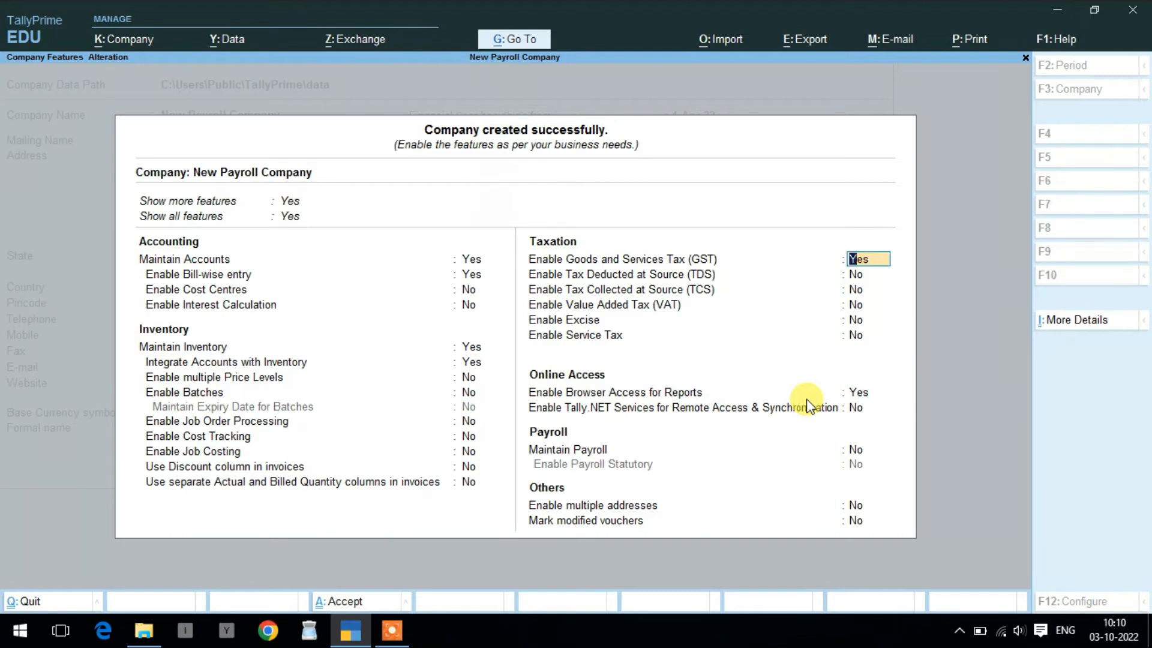
{"action": "type", "text": "n"}
{"action": "key", "text": "Return"}
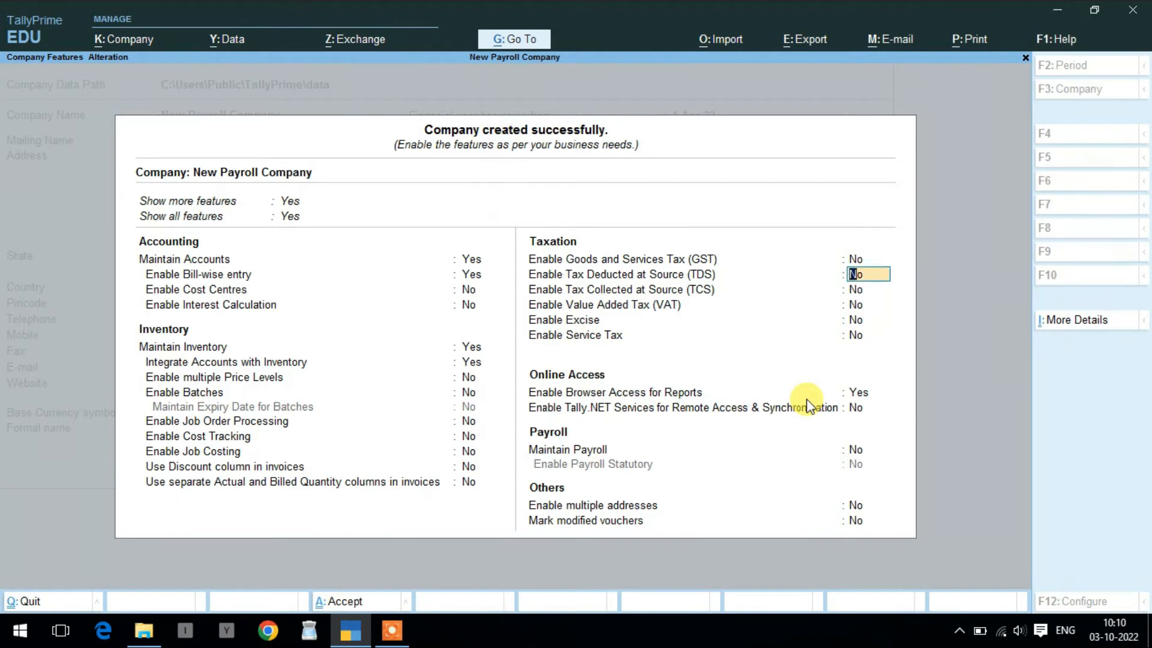
- Set Maintain Payroll to Yes and accept the company features
{"action": "key", "text": "Return"}
{"action": "key", "text": "Return"}
{"action": "key", "text": "Return"}
{"action": "key", "text": "Return"}
{"action": "key", "text": "Return"}
{"action": "key", "text": "Return"}
{"action": "key", "text": "Return"}
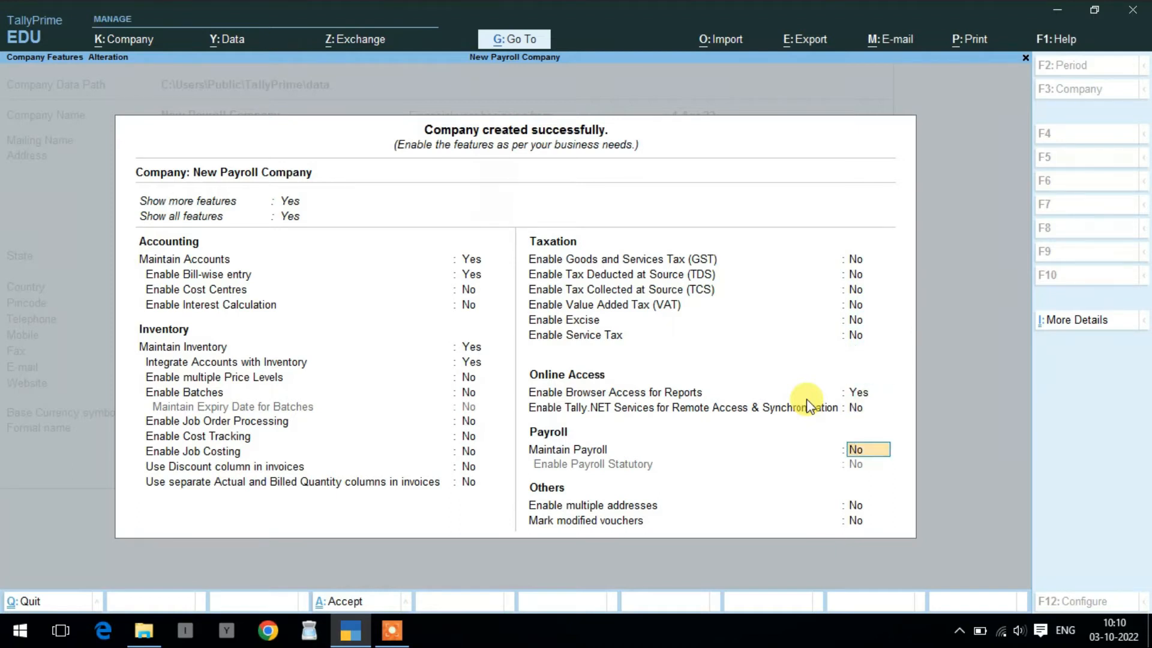
{"action": "type", "text": "y"}
{"action": "key", "text": "Return"}
{"action": "key", "text": "Return"}
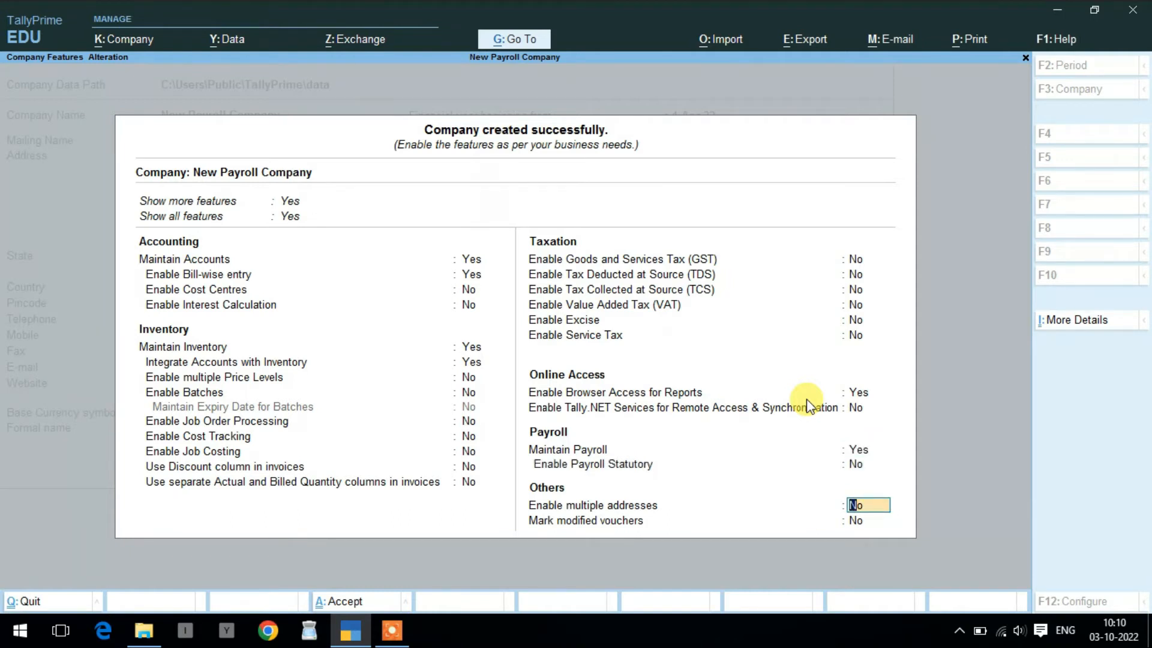
{"action": "key", "text": "Return"}
{"action": "key", "text": "Return"}
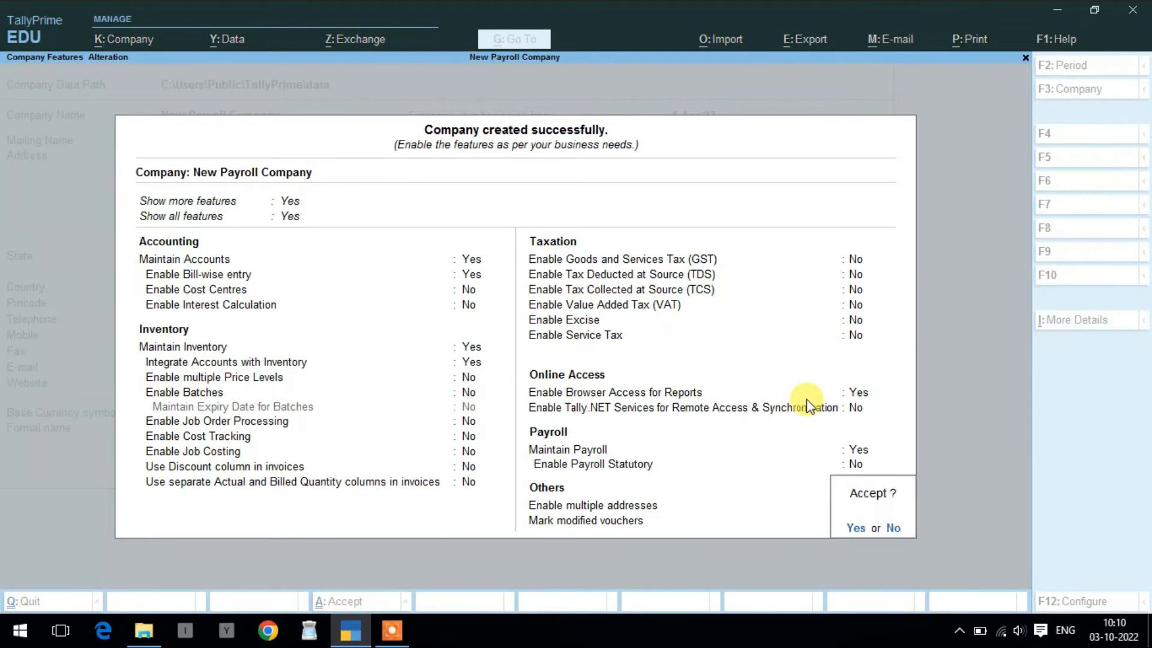
{"action": "key", "text": "Return"}
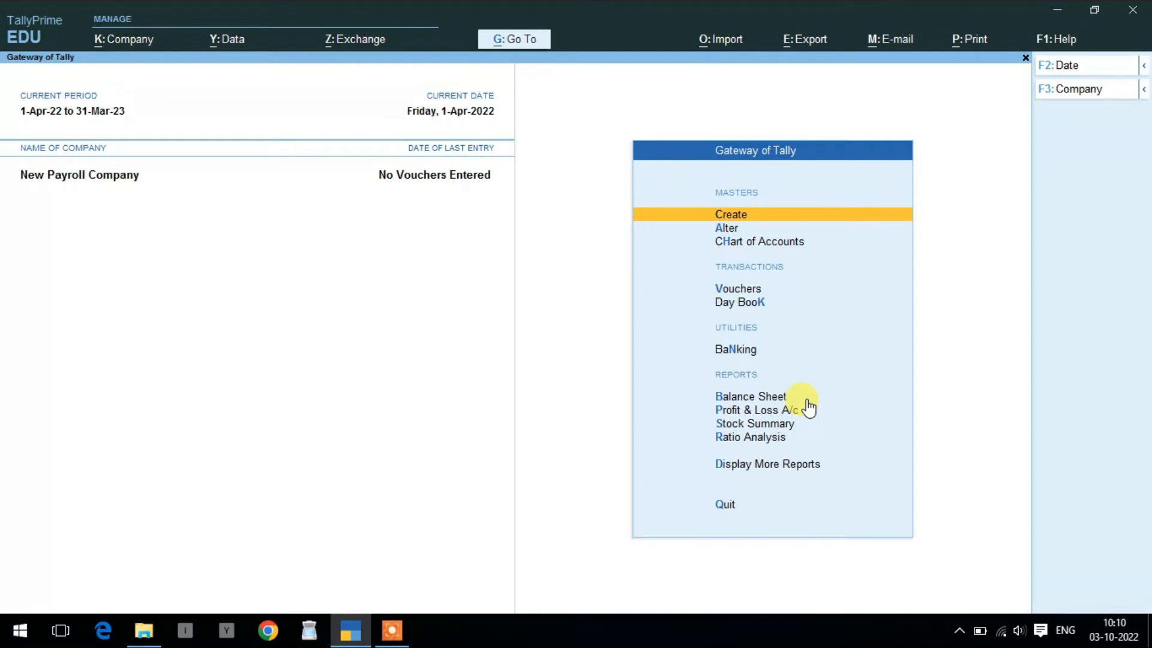
- Open the List of Masters and start a new Units (Work) master
{"action": "key", "text": "Return"}
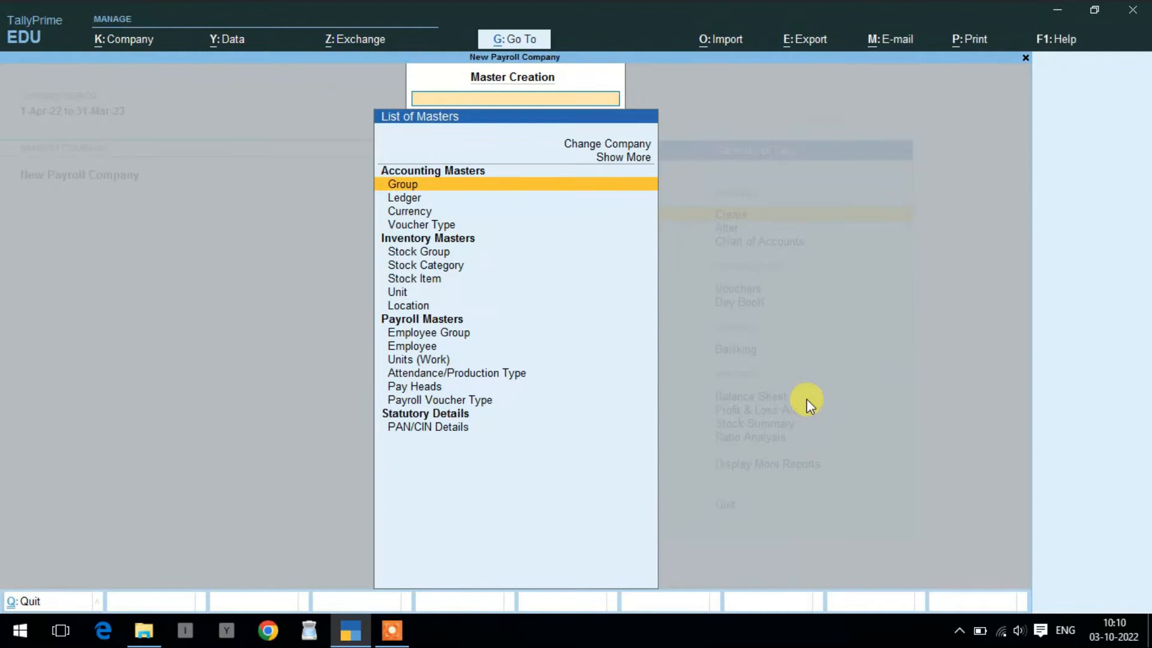
{"action": "key", "text": "Down"}
{"action": "key", "text": "Down"}
{"action": "key", "text": "Down"}
{"action": "key", "text": "Down"}
{"action": "key", "text": "Down"}
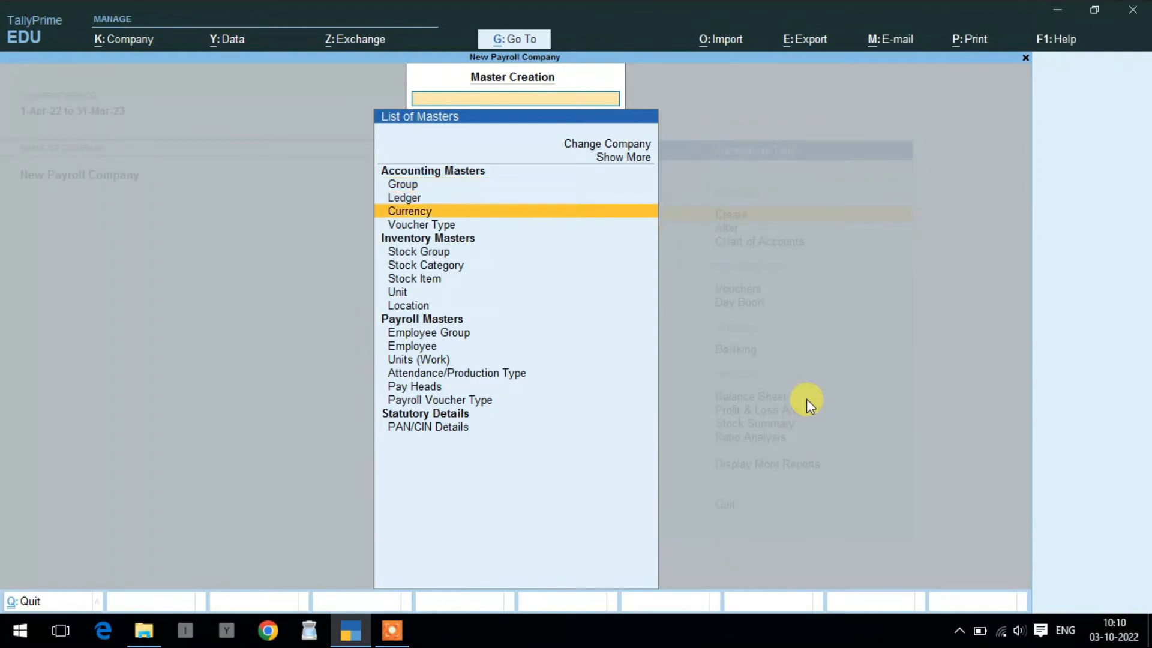
{"action": "key", "text": "Down"}
{"action": "key", "text": "Down"}
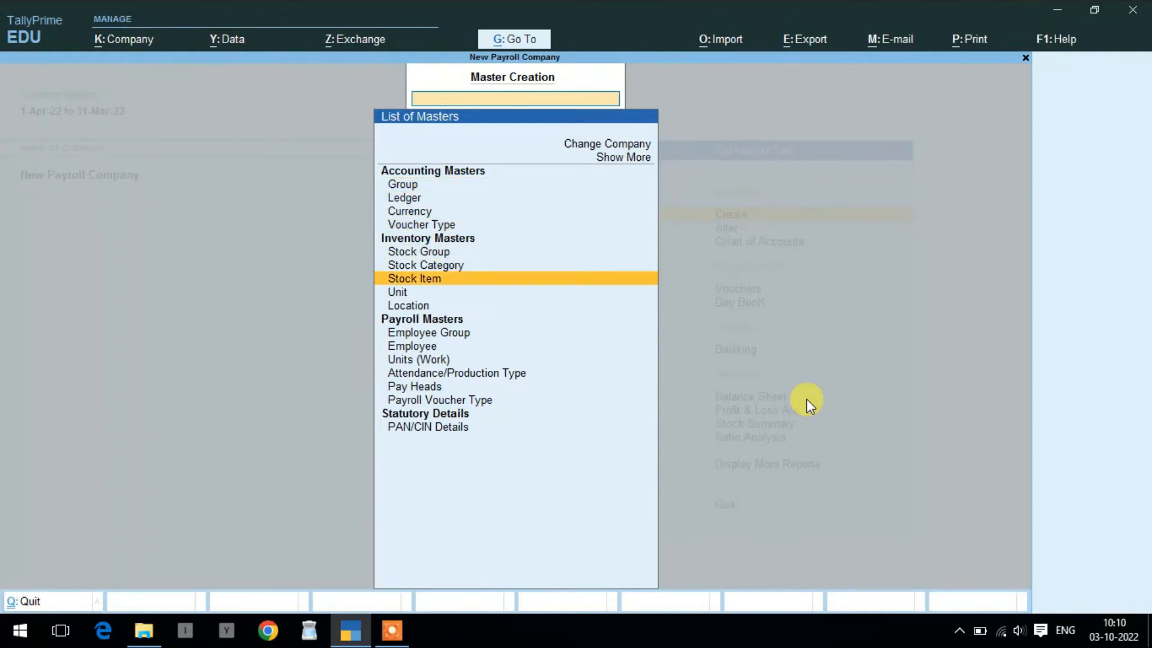
{"action": "key", "text": "Down"}
{"action": "key", "text": "Down"}
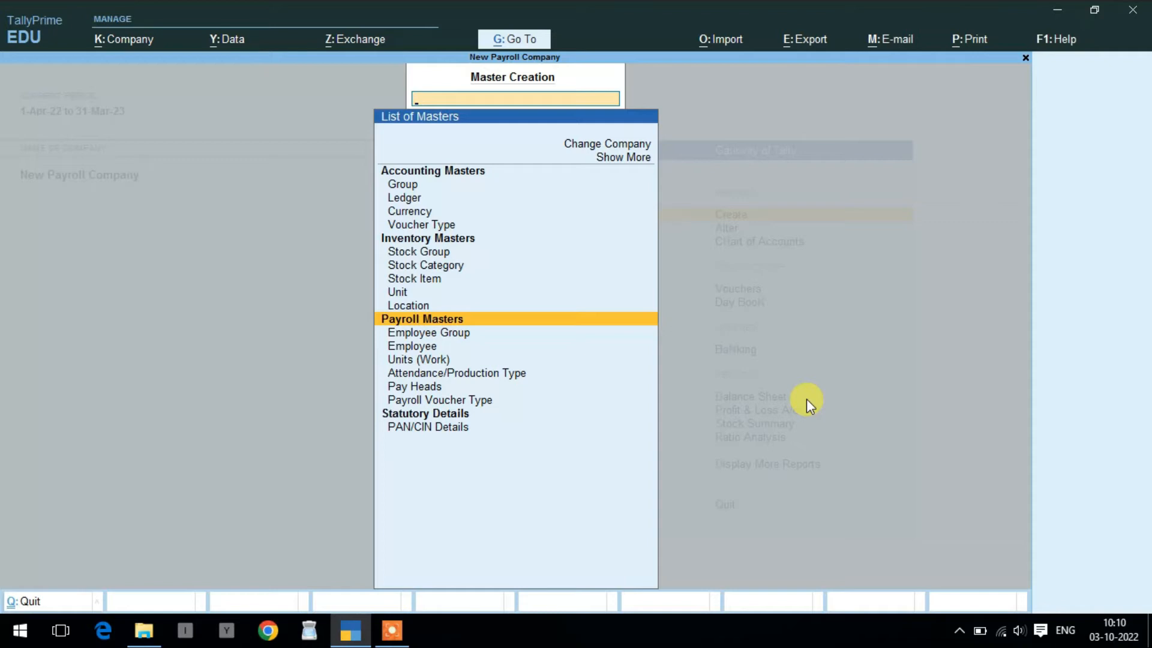
{"action": "key", "text": "Down"}
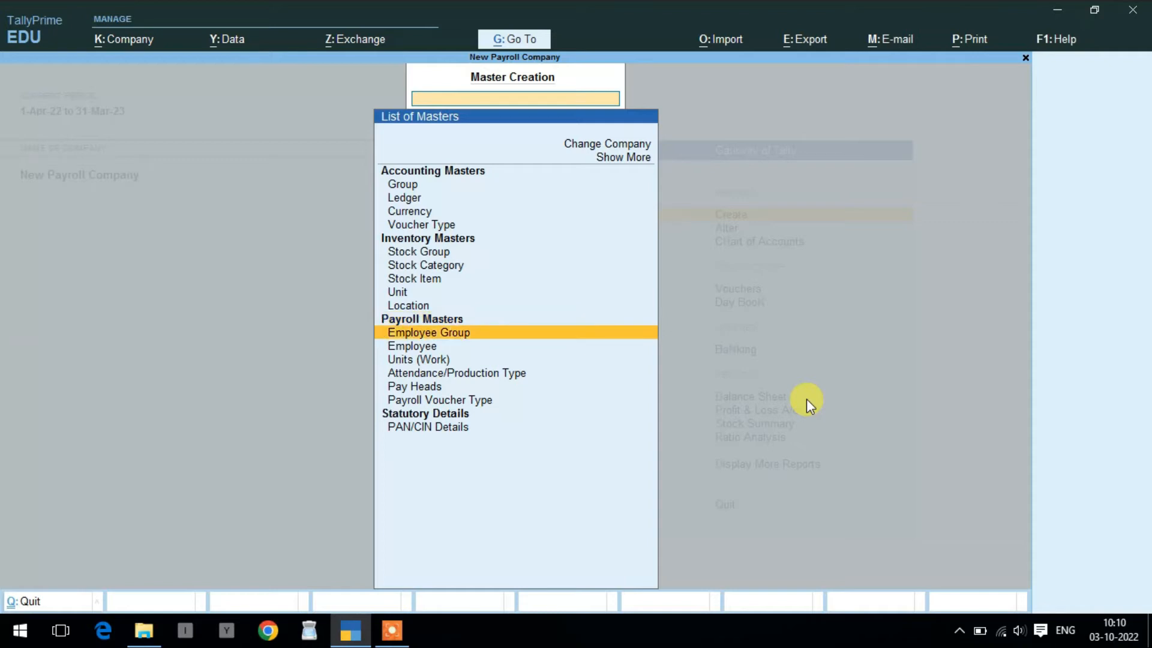
{"action": "key", "text": "Down"}
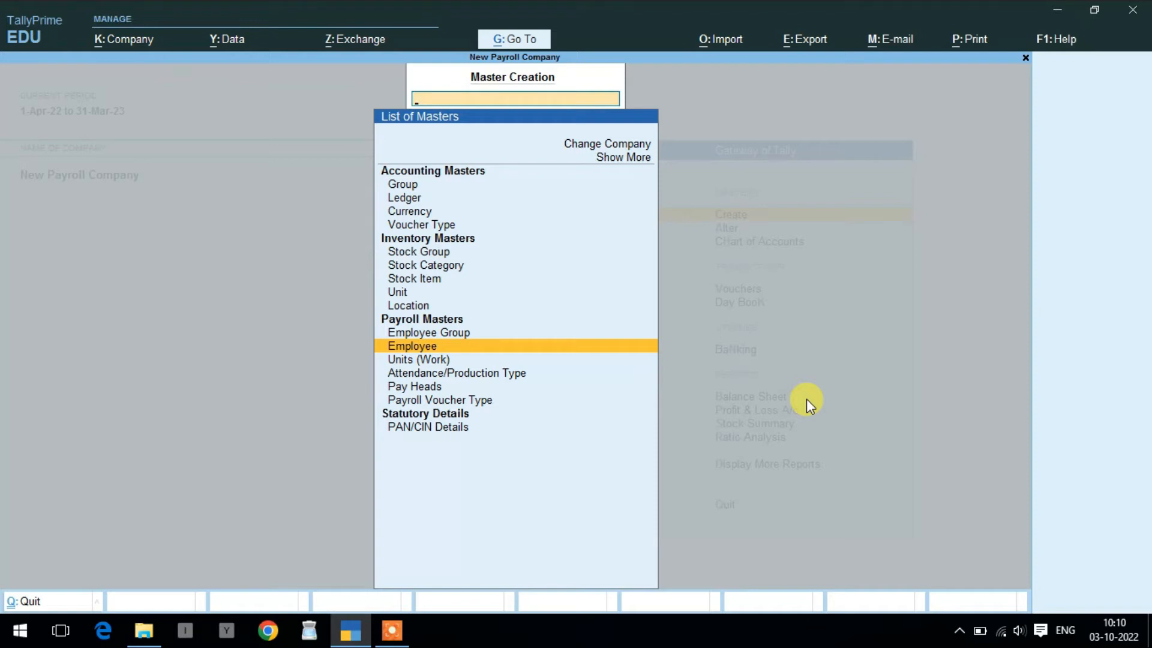
{"action": "key", "text": "Down"}
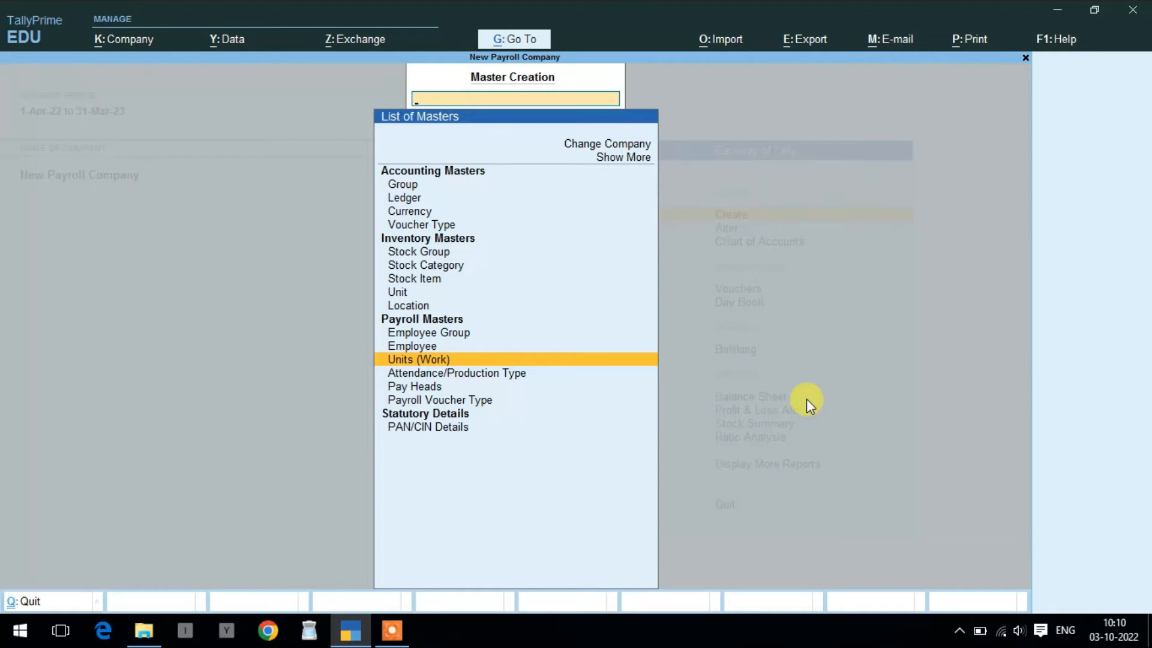
{"action": "key", "text": "Return"}
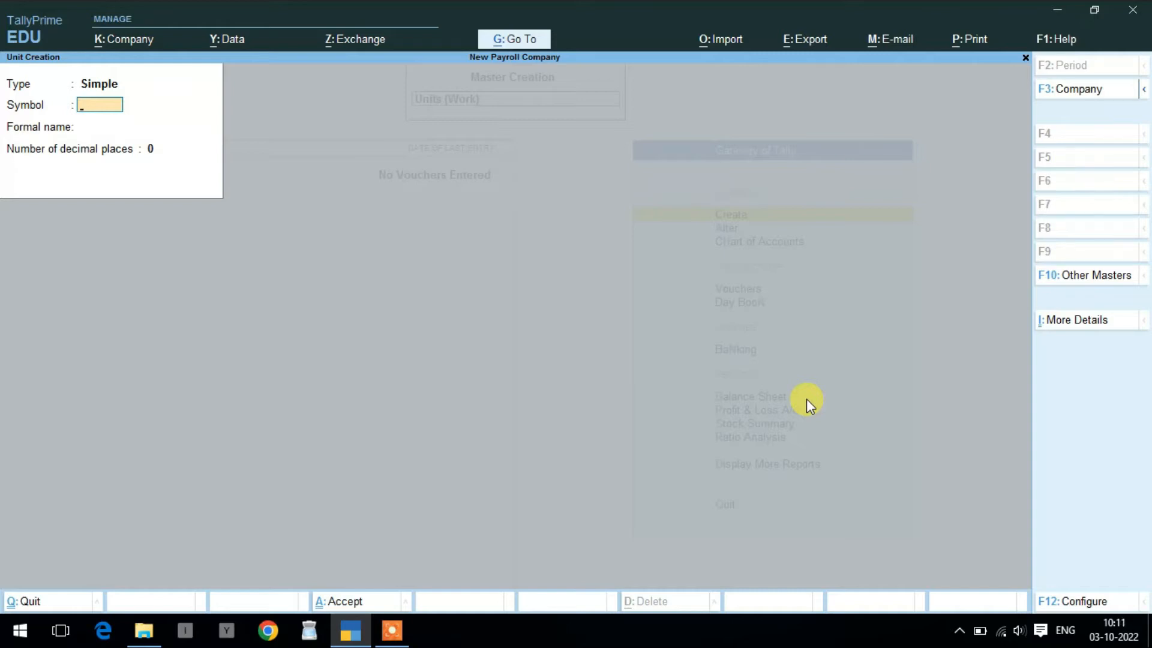
- Create the work unit hrs with formal name Hours
{"action": "type", "text": "hrs"}
{"action": "key", "text": "Return"}
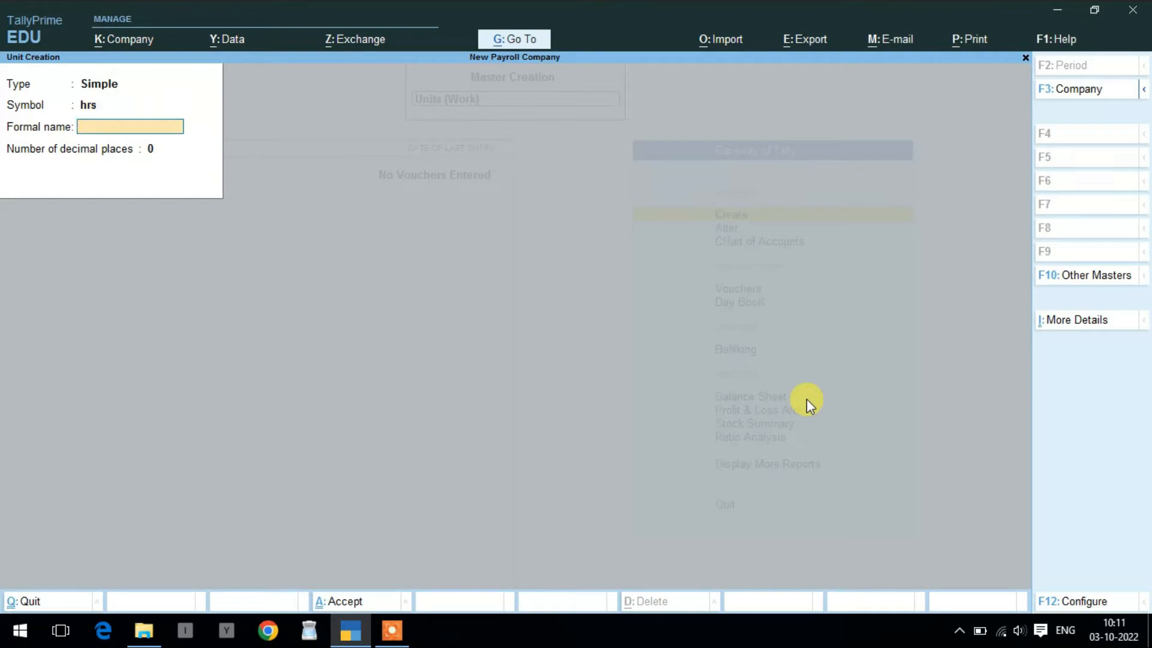
{"action": "type", "text": "Hours"}
{"action": "key", "text": "Return"}
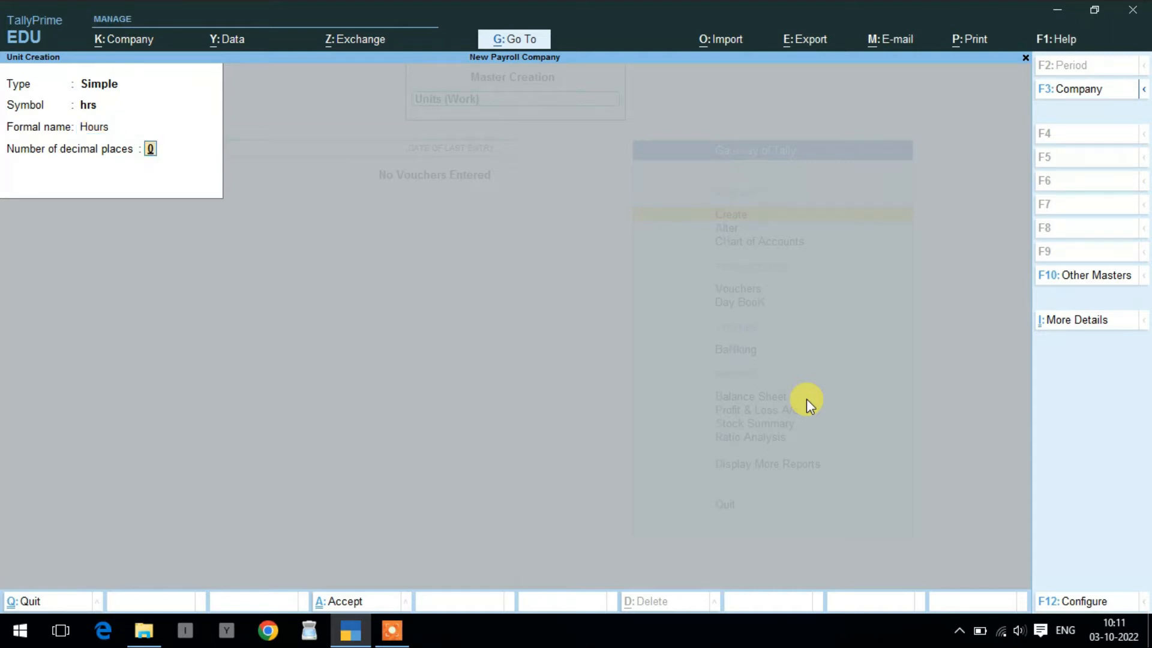
{"action": "key", "text": "Return"}
{"action": "key", "text": "Return"}
- Create the work unit min with formal name Minutes
{"action": "type", "text": "min"}
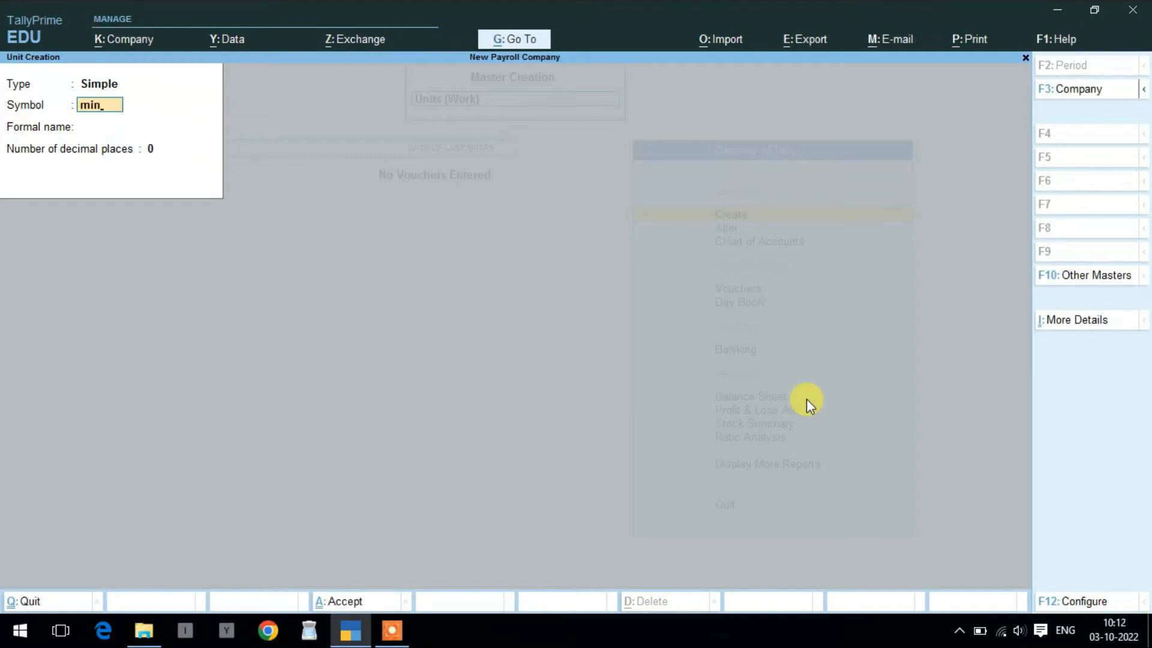
{"action": "key", "text": "Return"}
{"action": "type", "text": "M"}
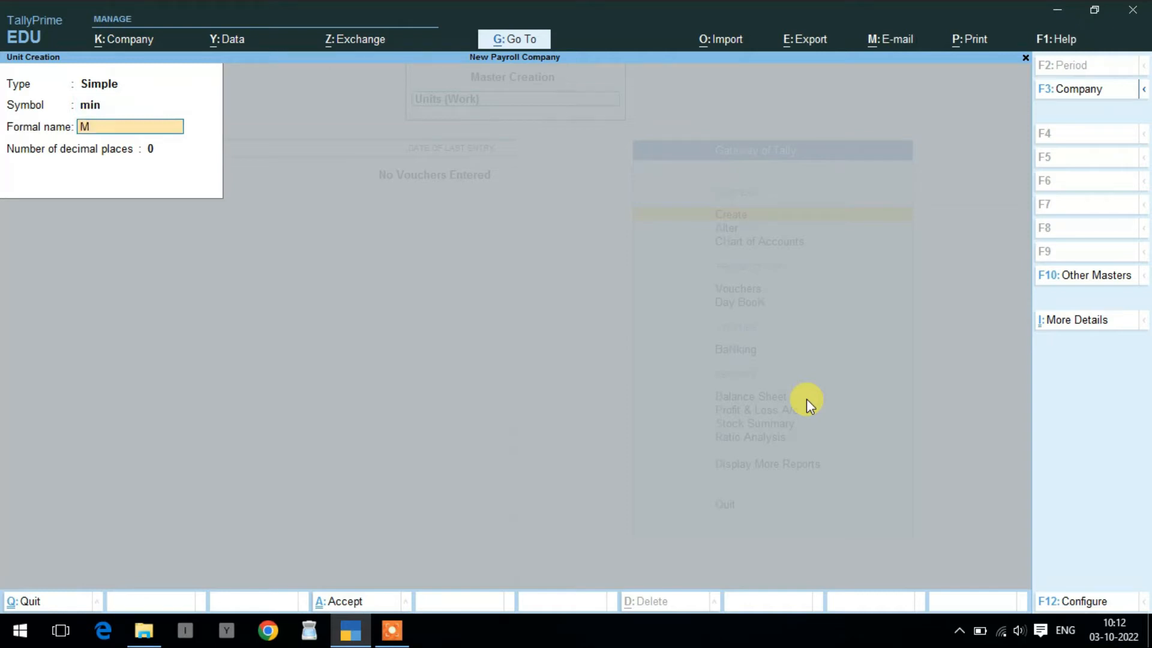
{"action": "type", "text": "inutes"}
{"action": "key", "text": "Return"}
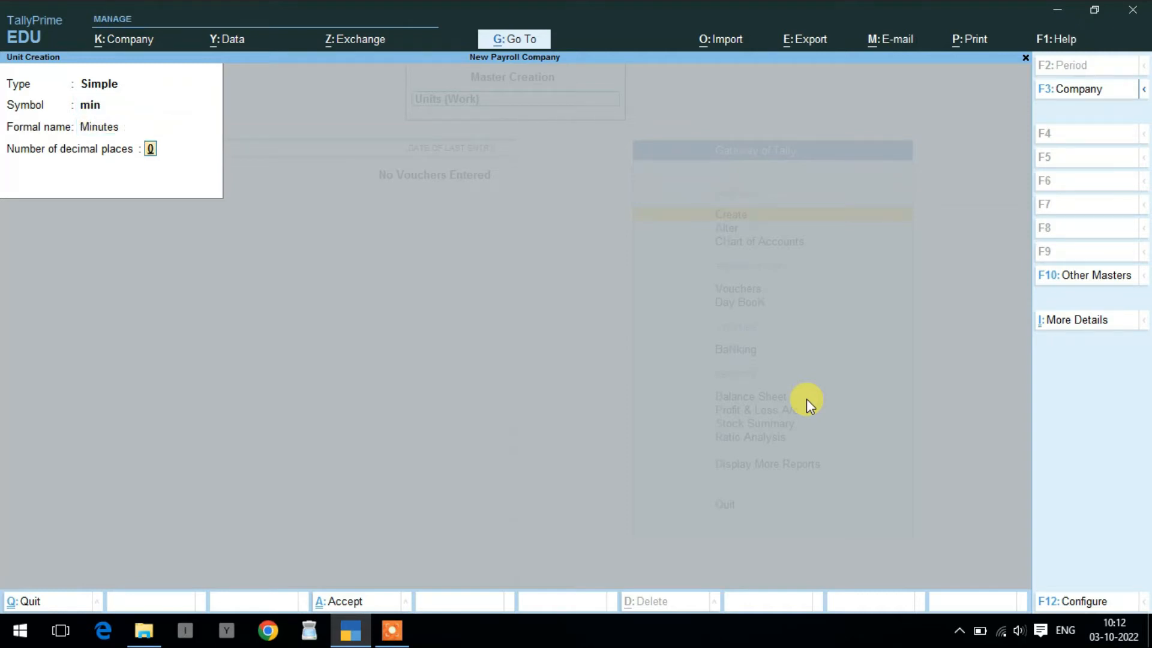
{"action": "key", "text": "Return"}
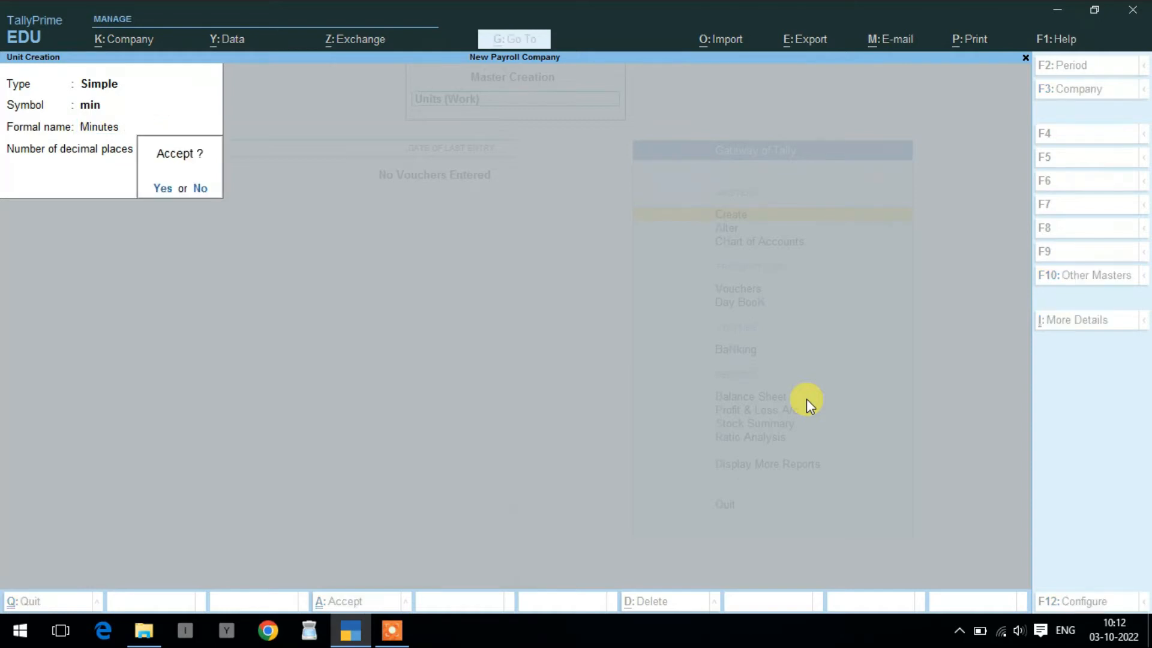
{"action": "key", "text": "Return"}
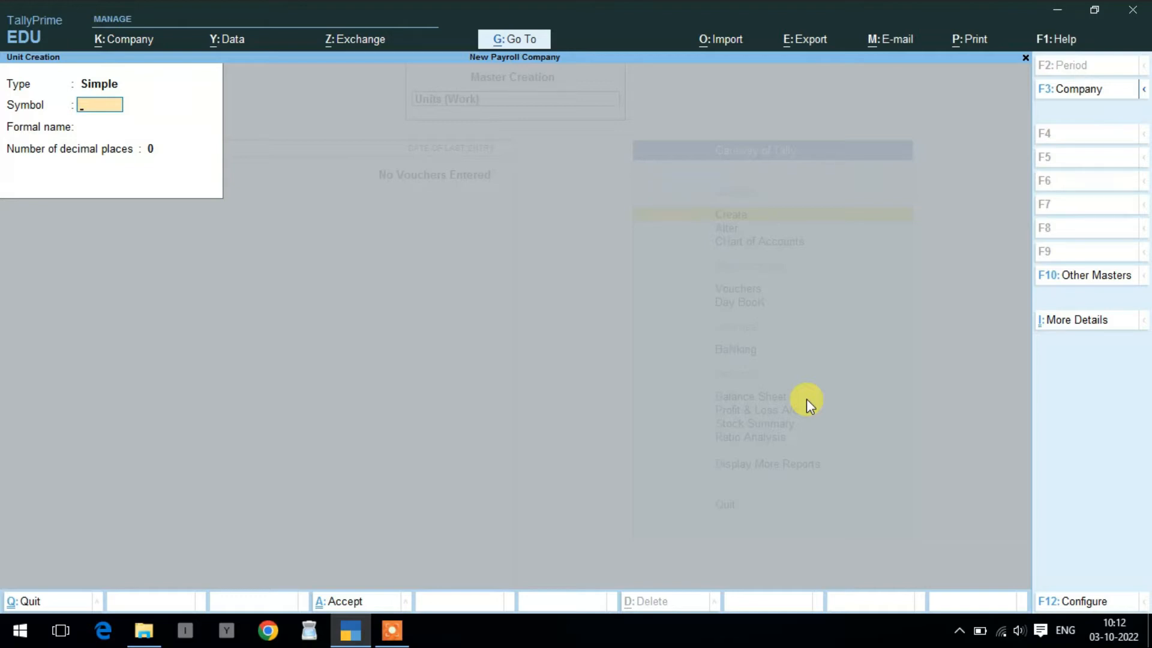
- Create the compound unit hrs of 60 min and quit Unit Creation
{"action": "key", "text": "BackSpace"}
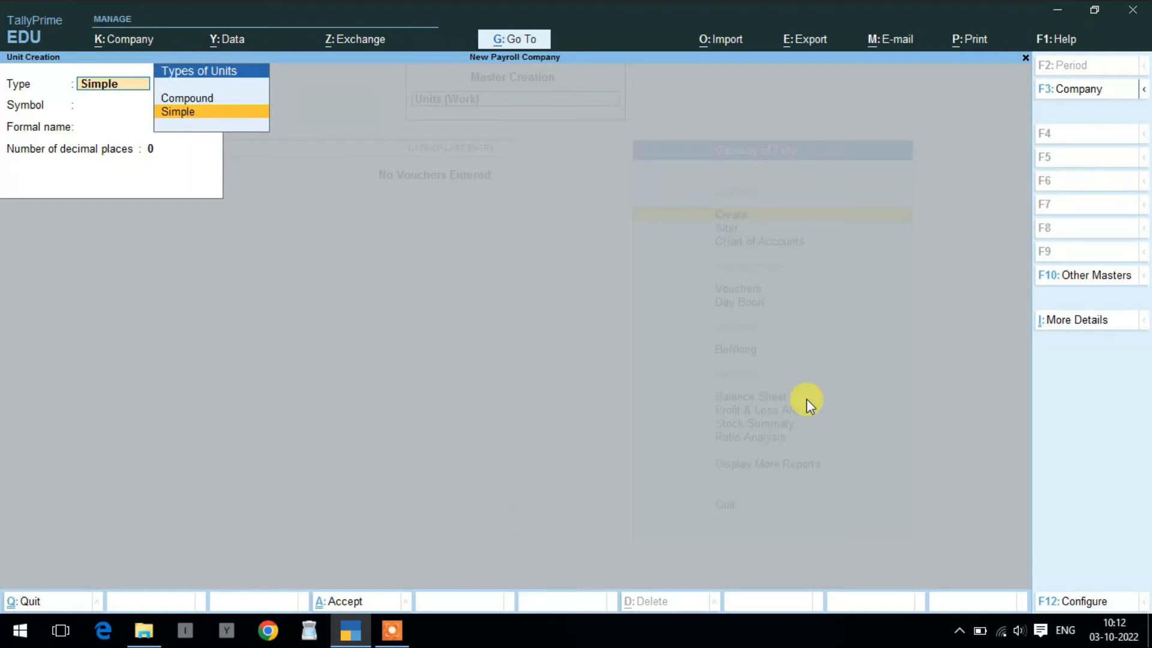
{"action": "key", "text": "Up"}
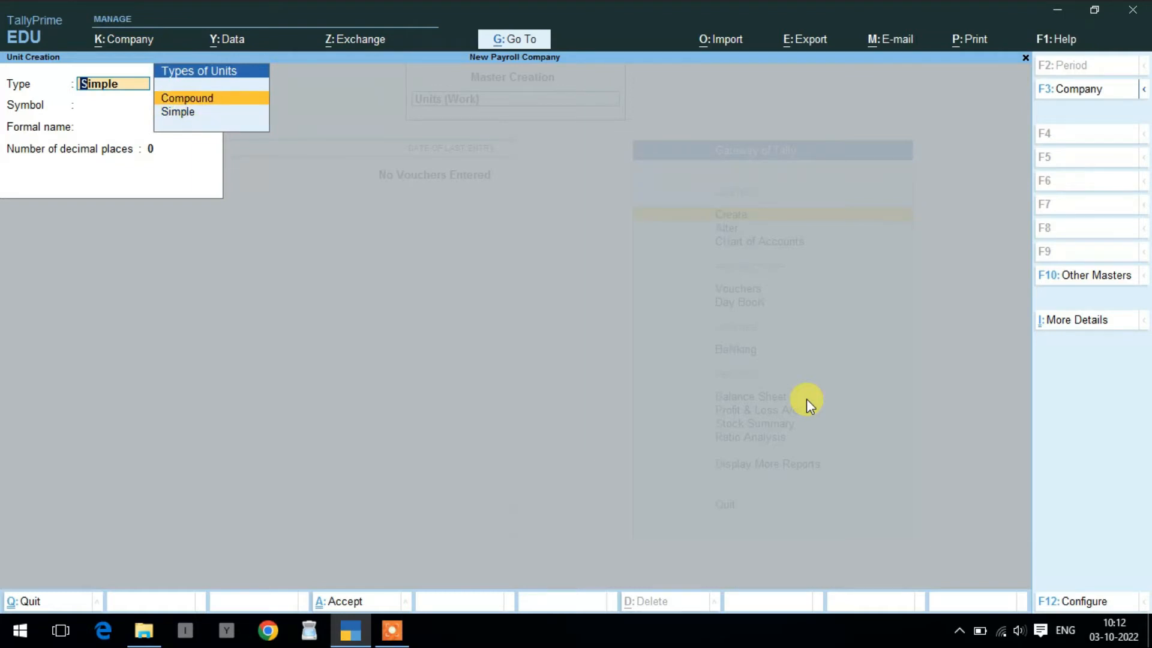
{"action": "key", "text": "Return"}
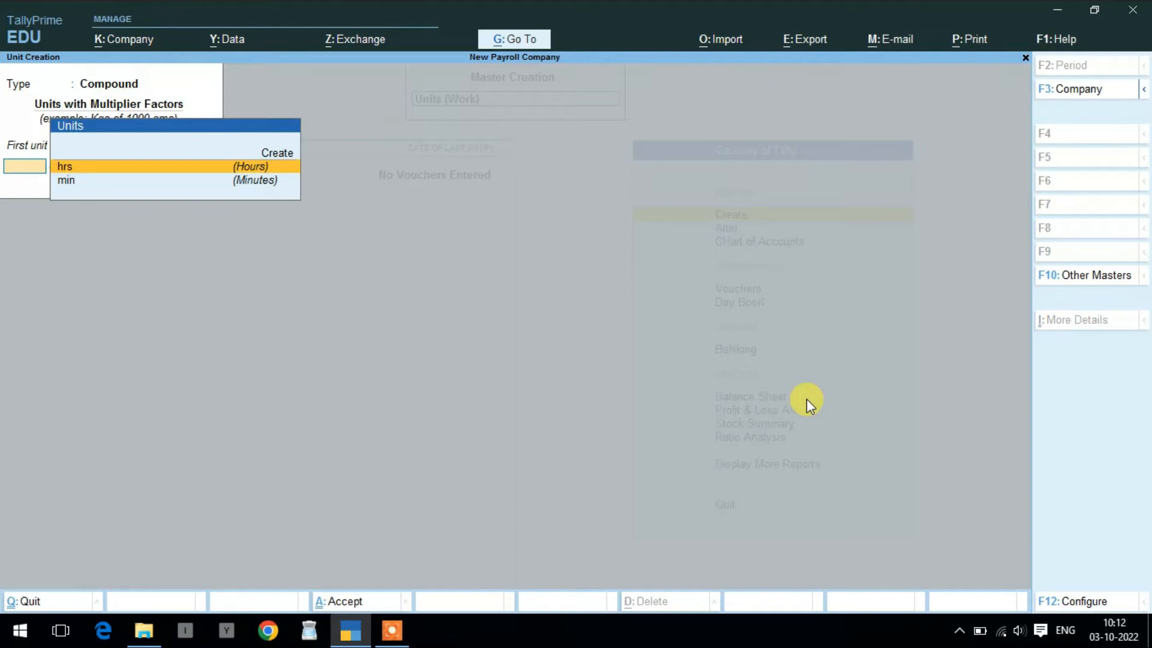
{"action": "key", "text": "Return"}
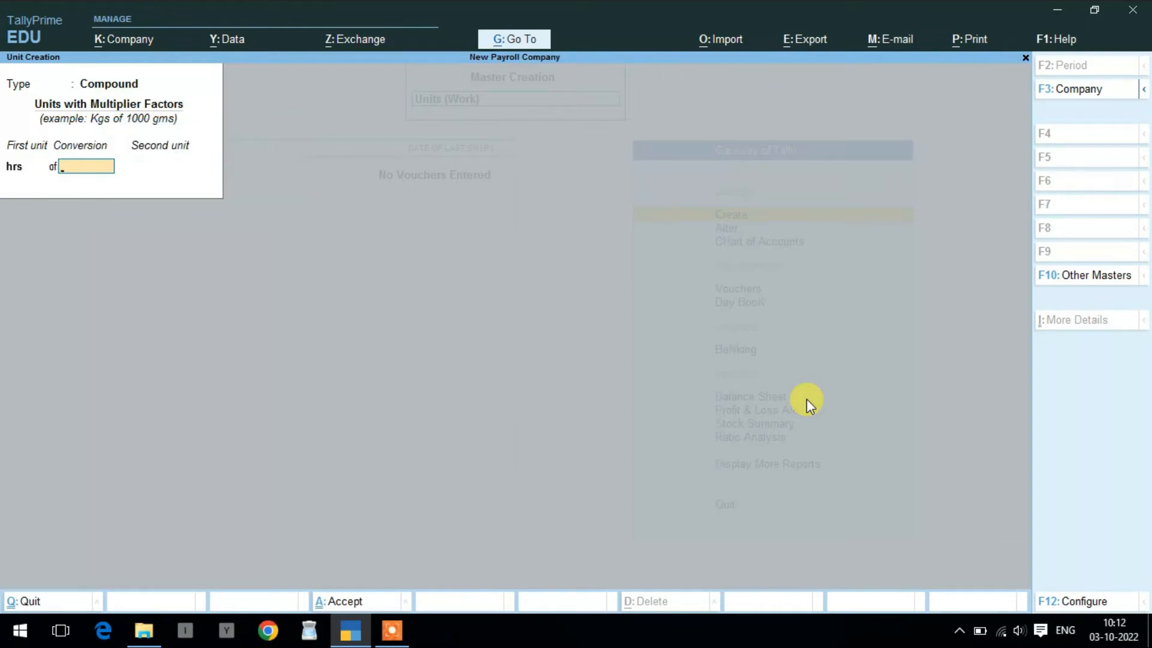
{"action": "type", "text": "60"}
{"action": "key", "text": "Return"}
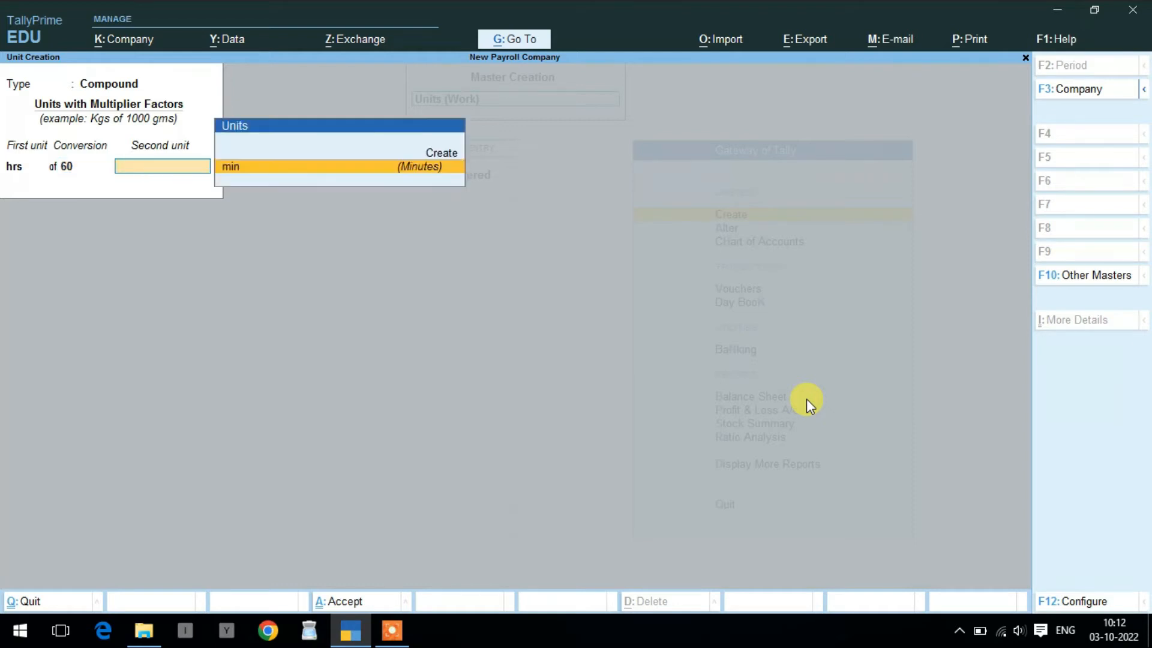
{"action": "key", "text": "Return"}
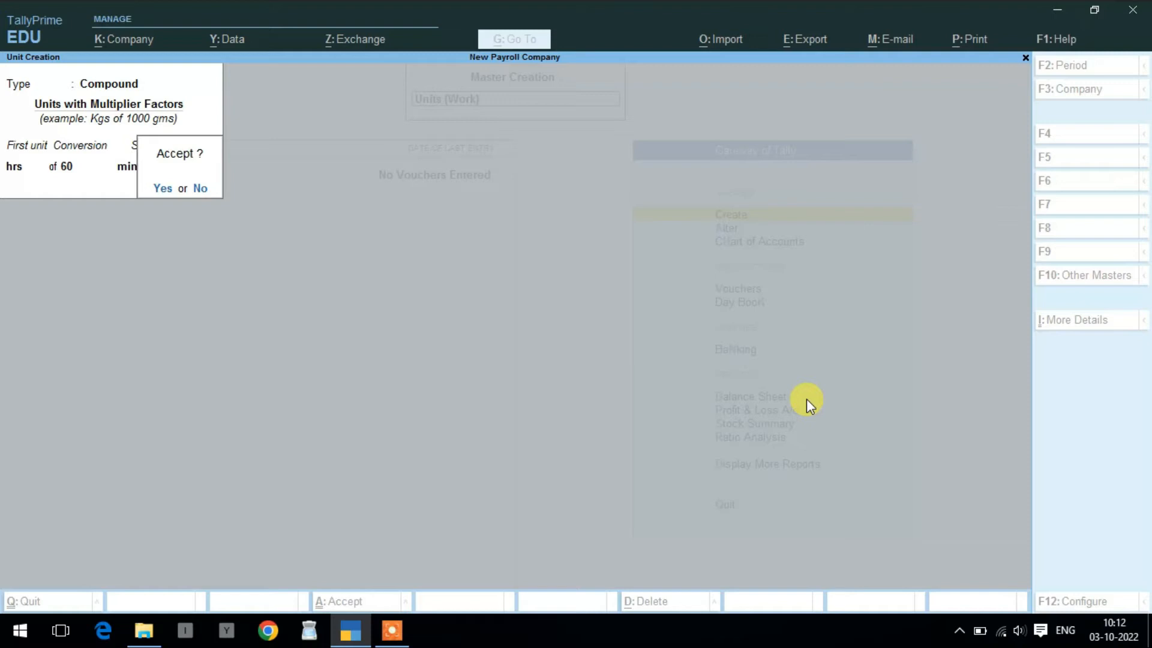
{"action": "key", "text": "Return"}
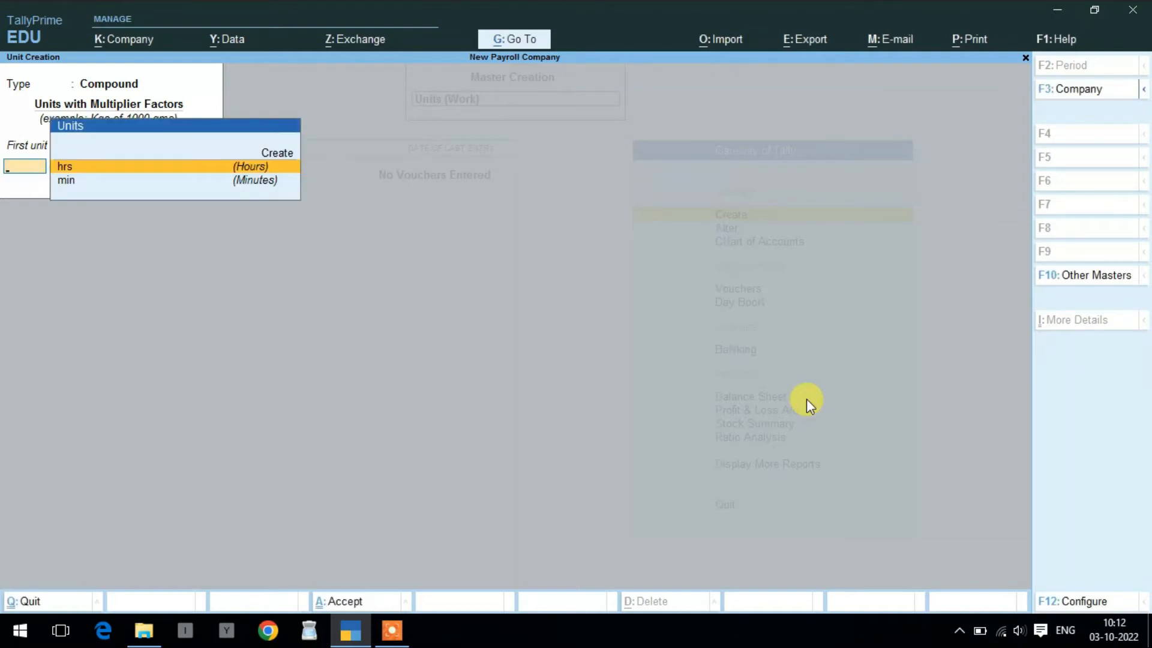
{"action": "key", "text": "Escape"}
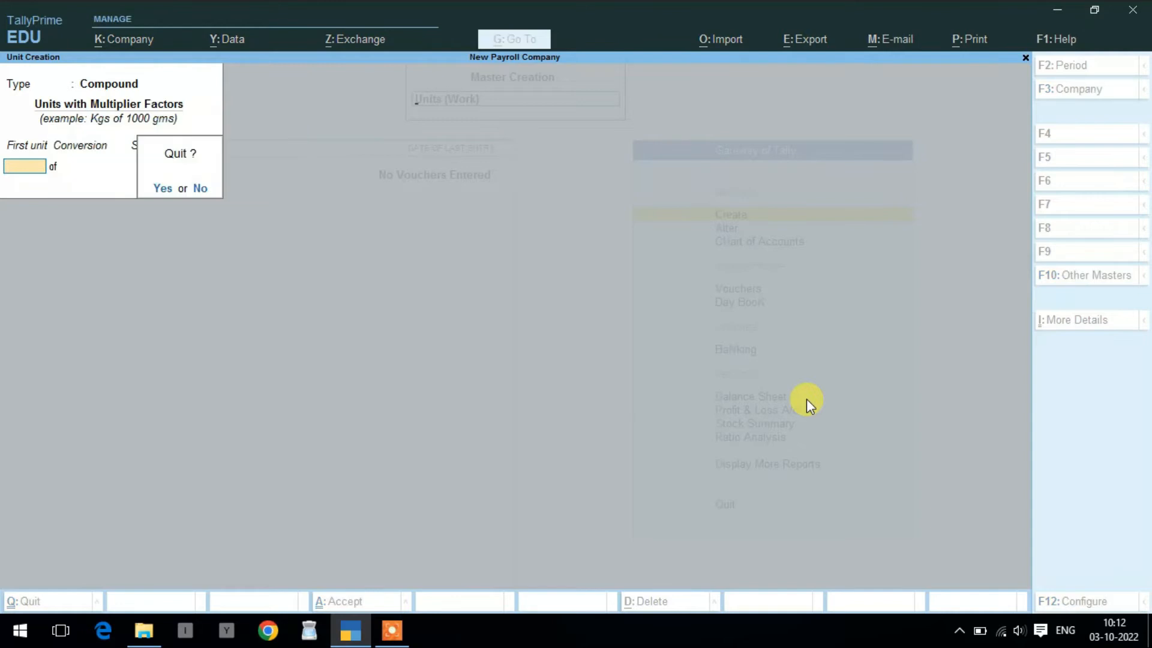
{"action": "key", "text": "Return"}
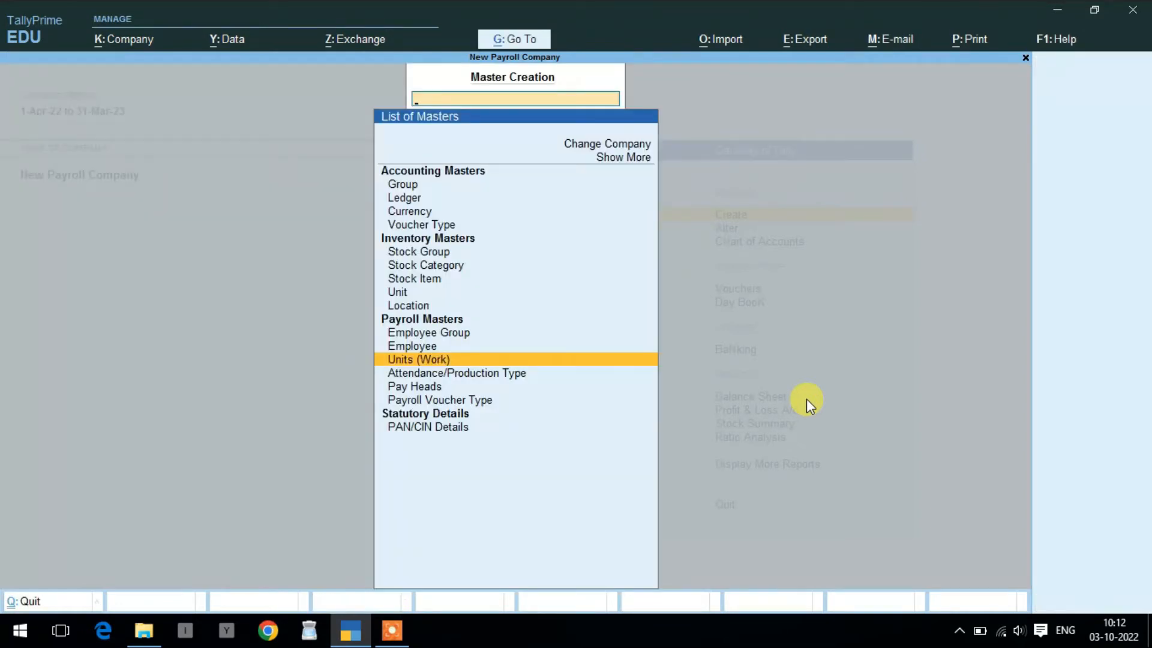
- Create the employee group Accountant under Primary
{"action": "key", "text": "Up"}
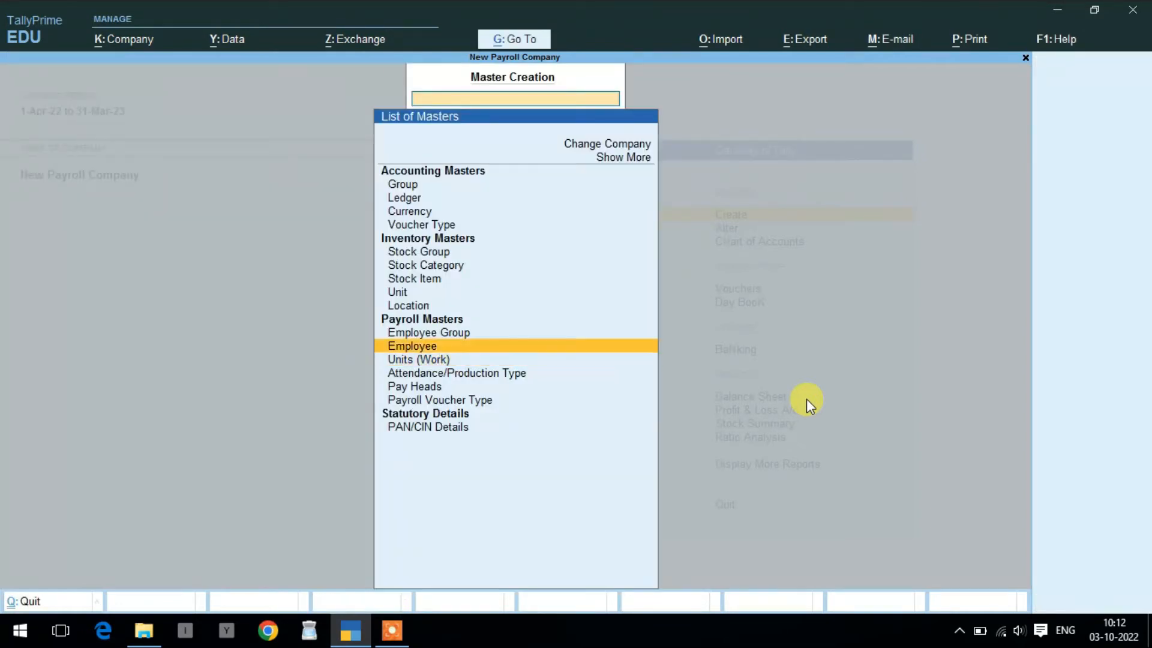
{"action": "key", "text": "Up"}
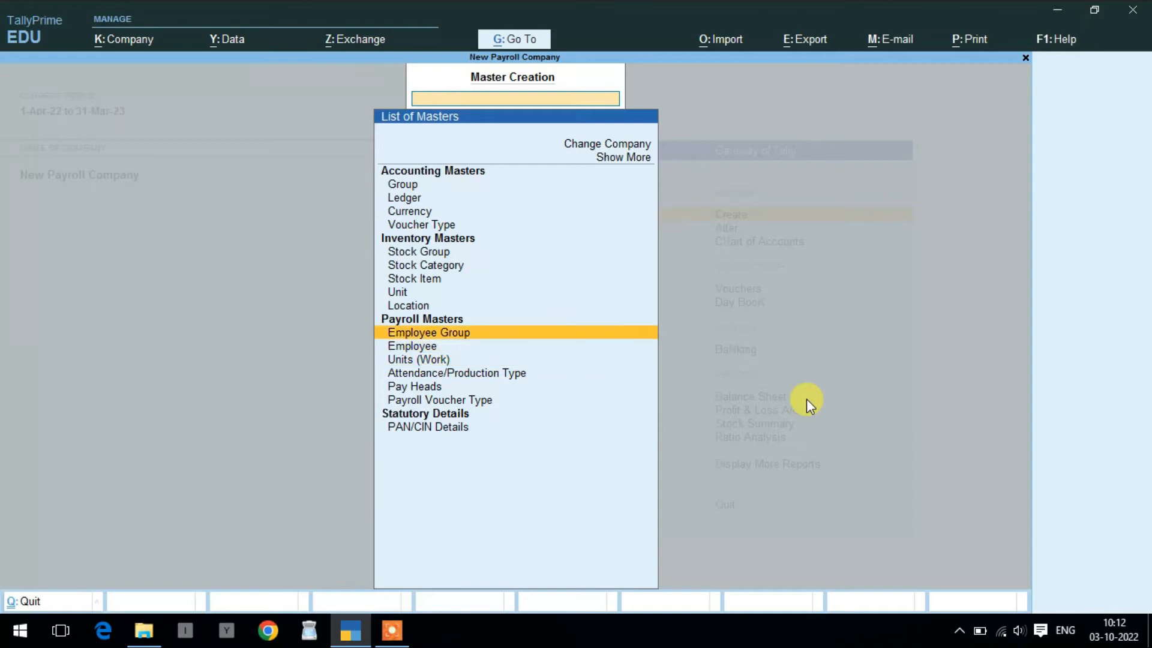
{"action": "key", "text": "Return"}
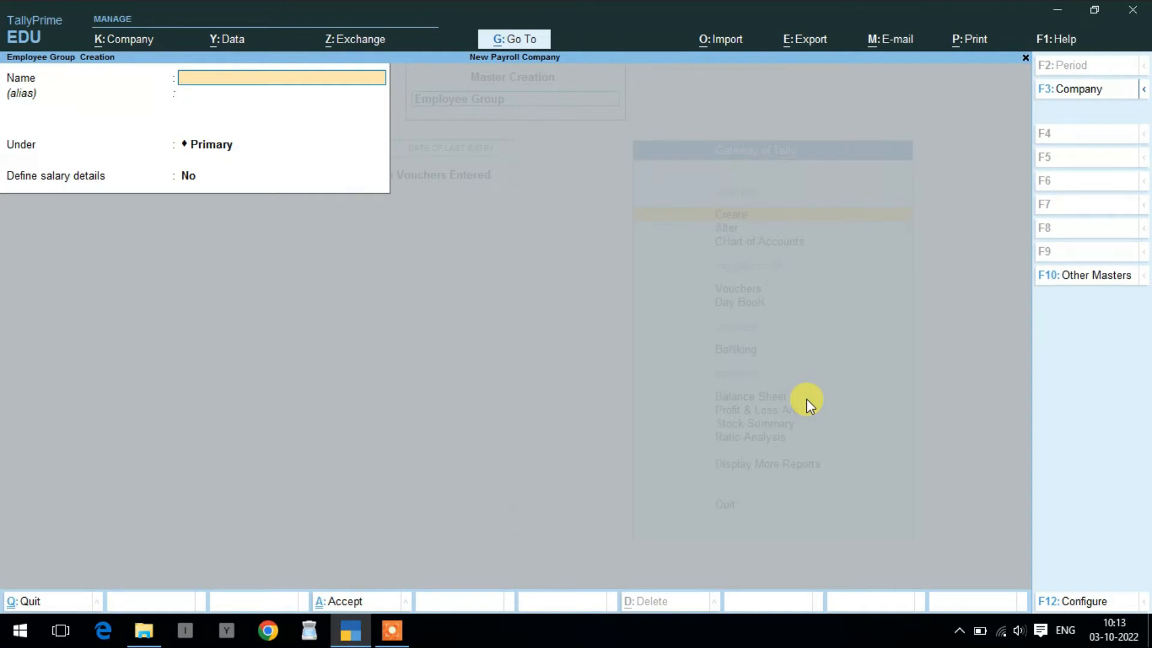
{"action": "type", "text": "Accountant"}
{"action": "key", "text": "Return"}
{"action": "key", "text": "Return"}
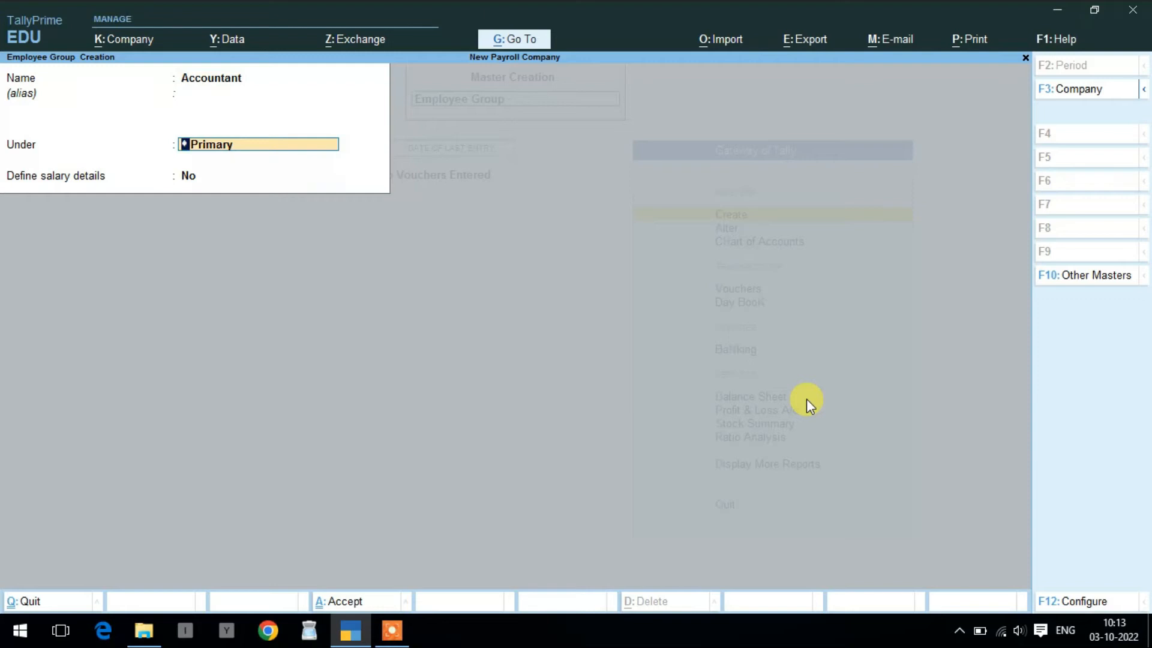
{"action": "key", "text": "ctrl+a"}
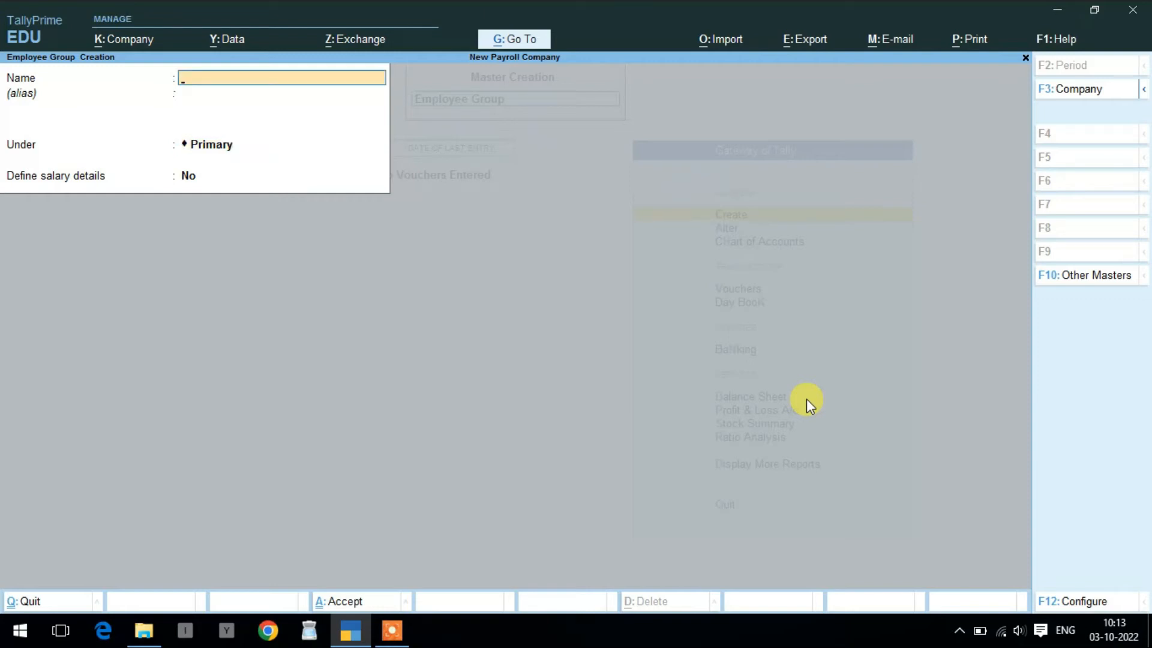
- Create the employee group Sales Department and close the group creation form
{"action": "type", "text": "Sales Department"}
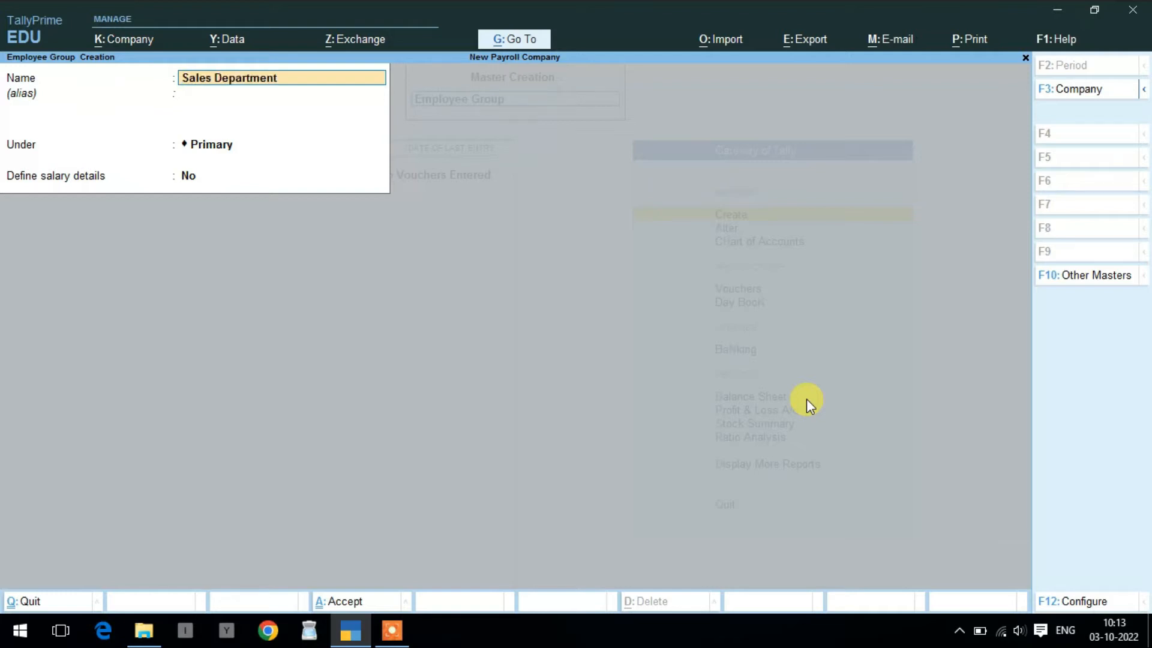
{"action": "key", "text": "Return"}
{"action": "key", "text": "Return"}
{"action": "key", "text": "Return"}
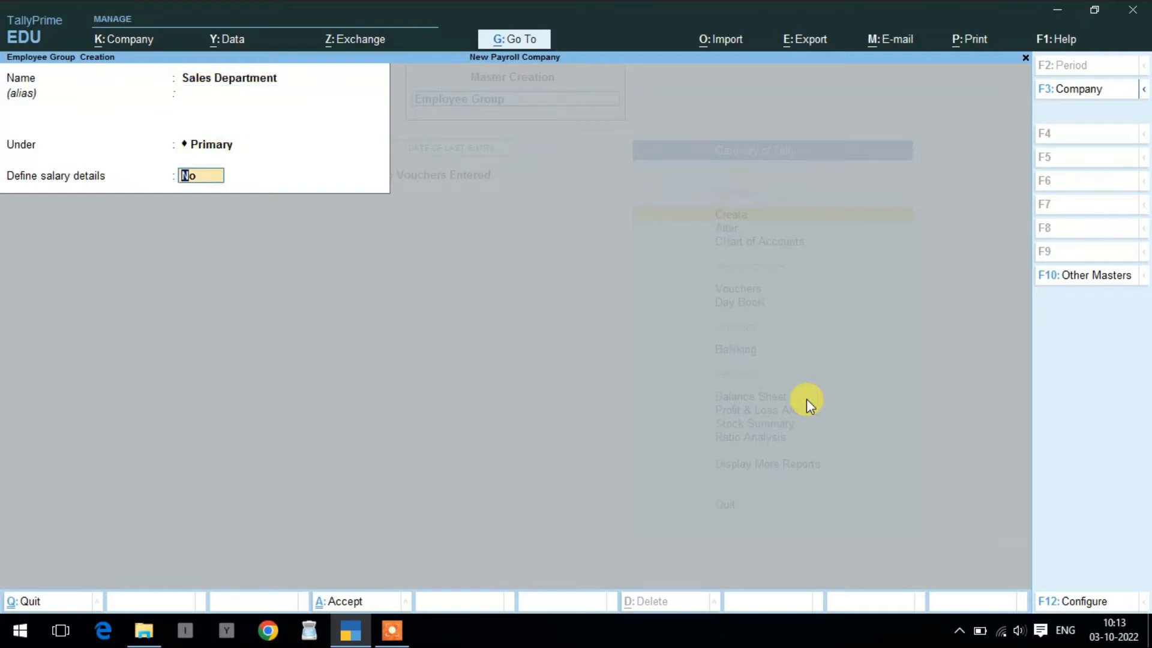
{"action": "key", "text": "Return"}
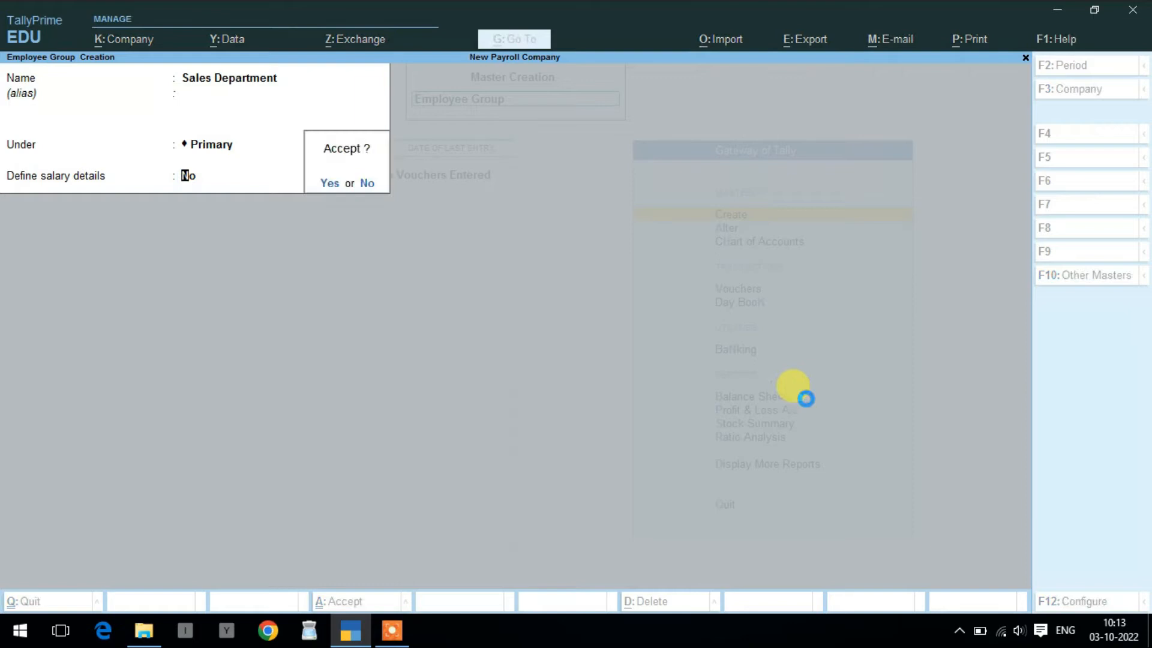
{"action": "key", "text": "Return"}
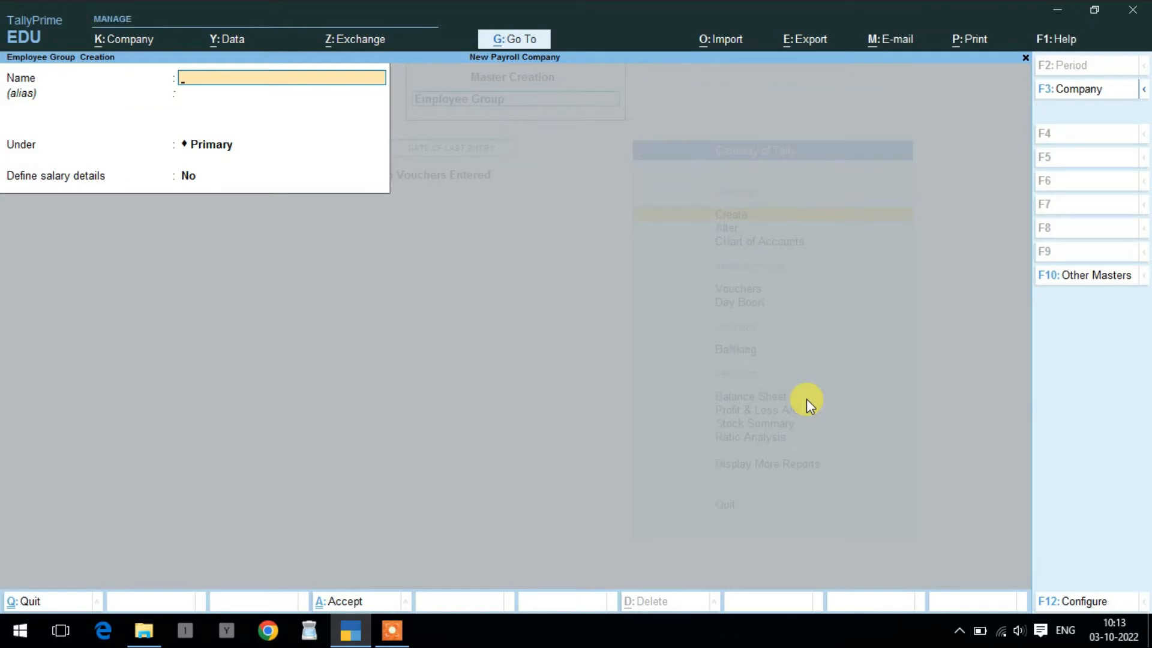
{"action": "key", "text": "Escape"}
{"action": "key", "text": "y"}
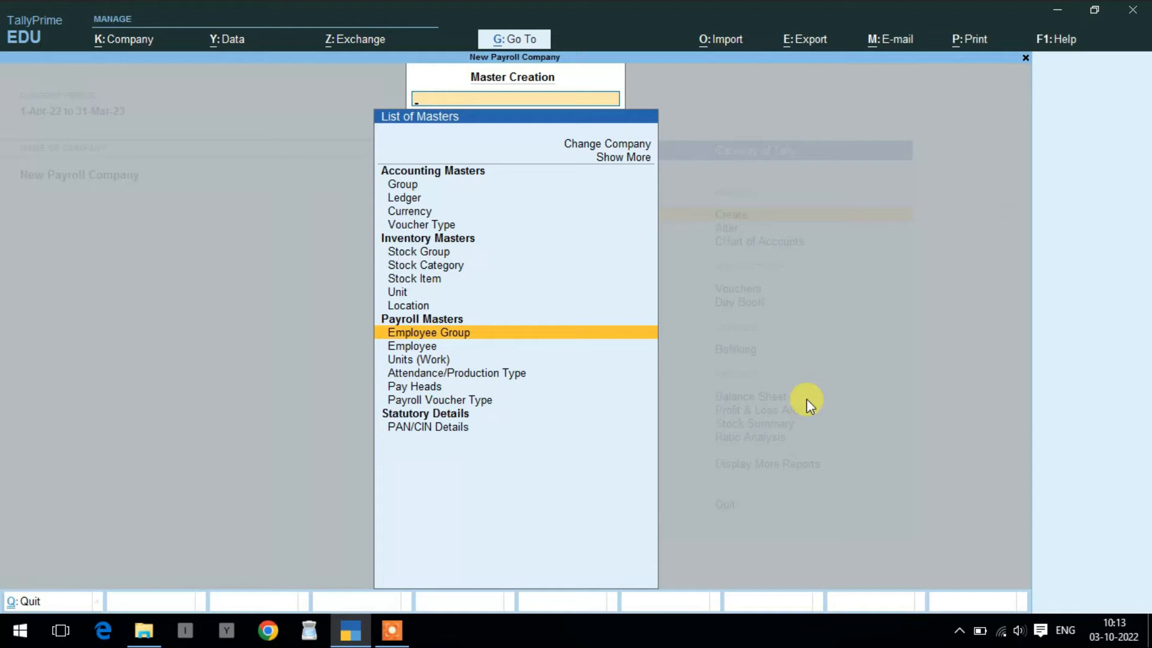
- Create the Overtime attendance type as Production, measured in hrs of 60 min
{"action": "key", "text": "Down"}
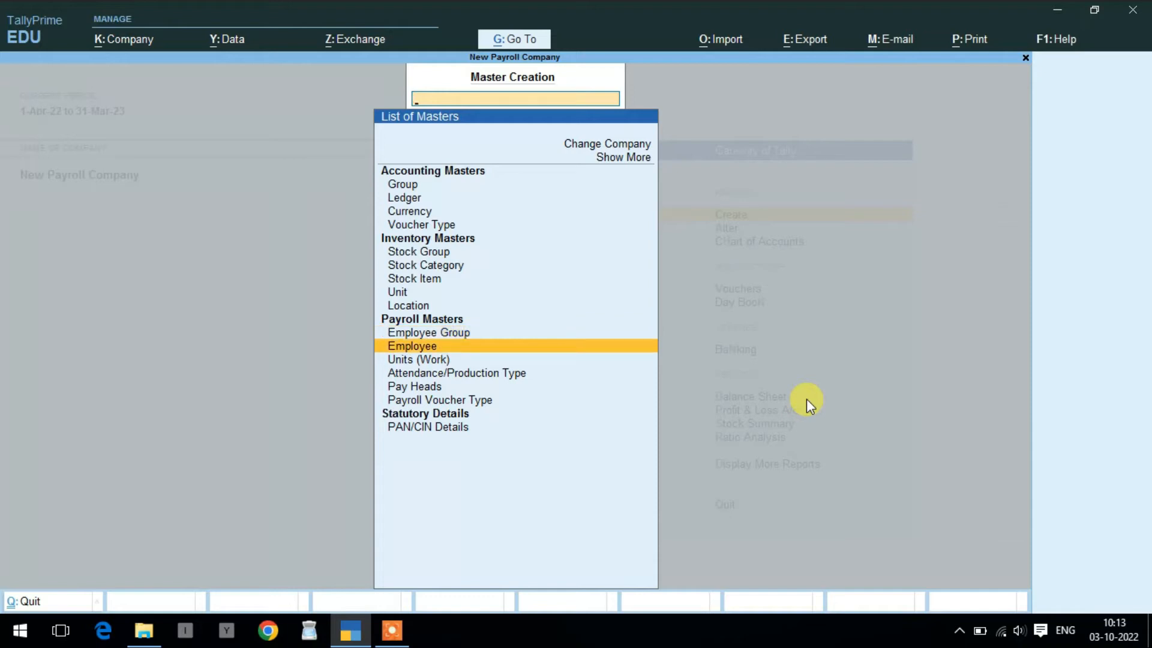
{"action": "key", "text": "Down"}
{"action": "key", "text": "Down"}
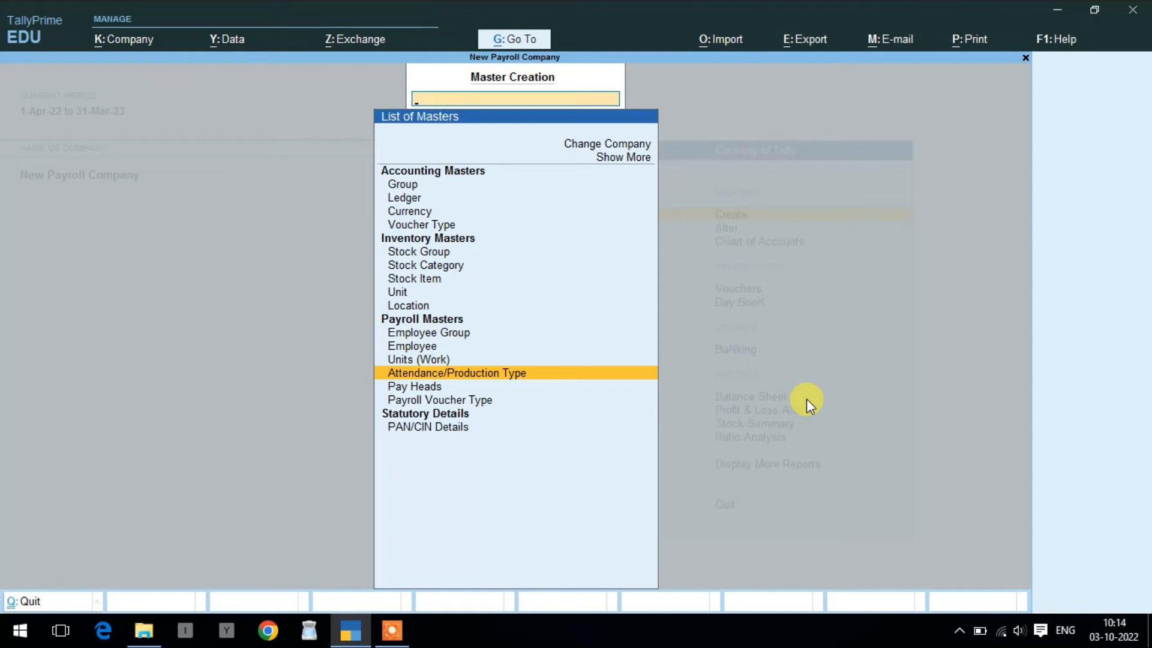
{"action": "key", "text": "Return"}
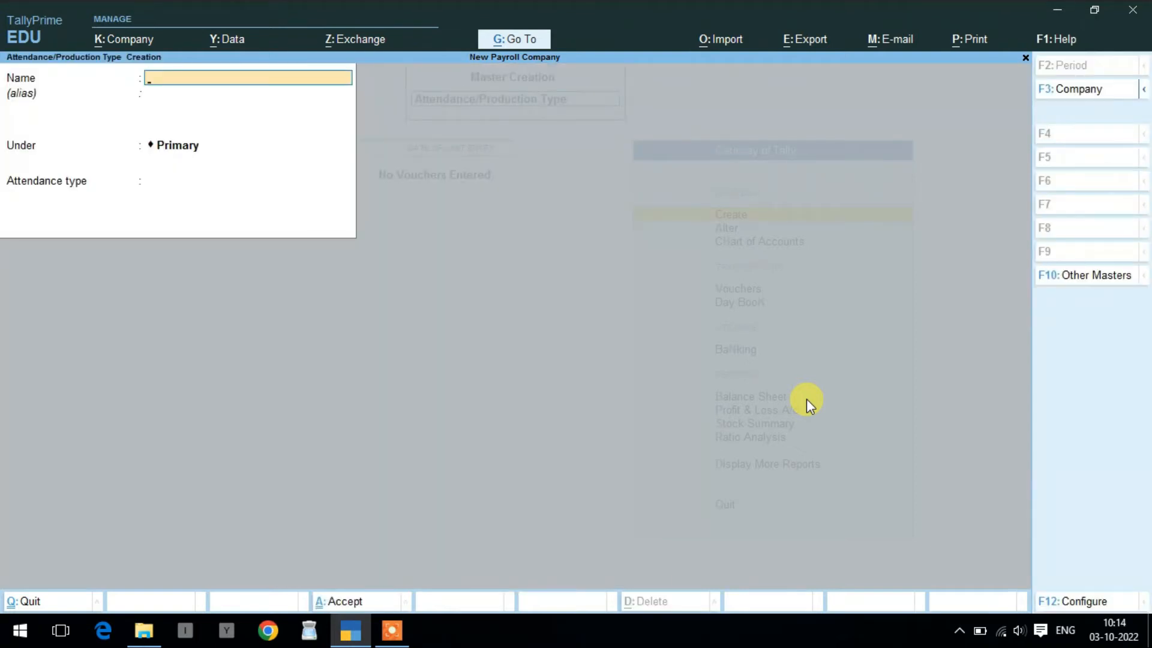
{"action": "type", "text": "Overtime"}
{"action": "key", "text": "Return"}
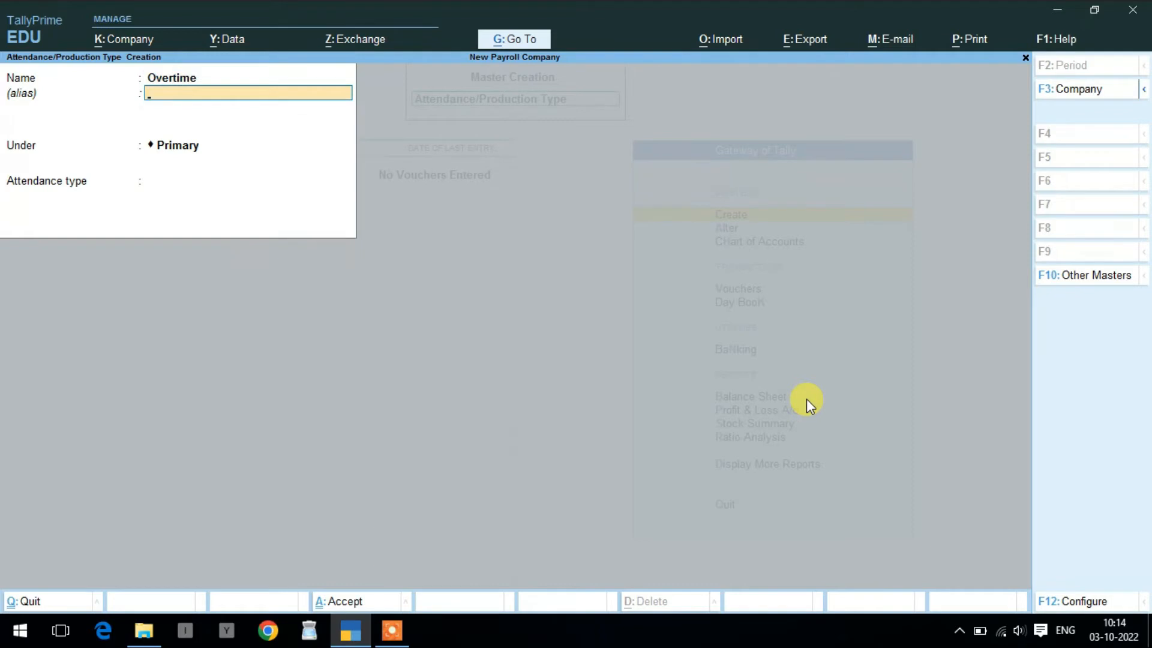
{"action": "key", "text": "Return"}
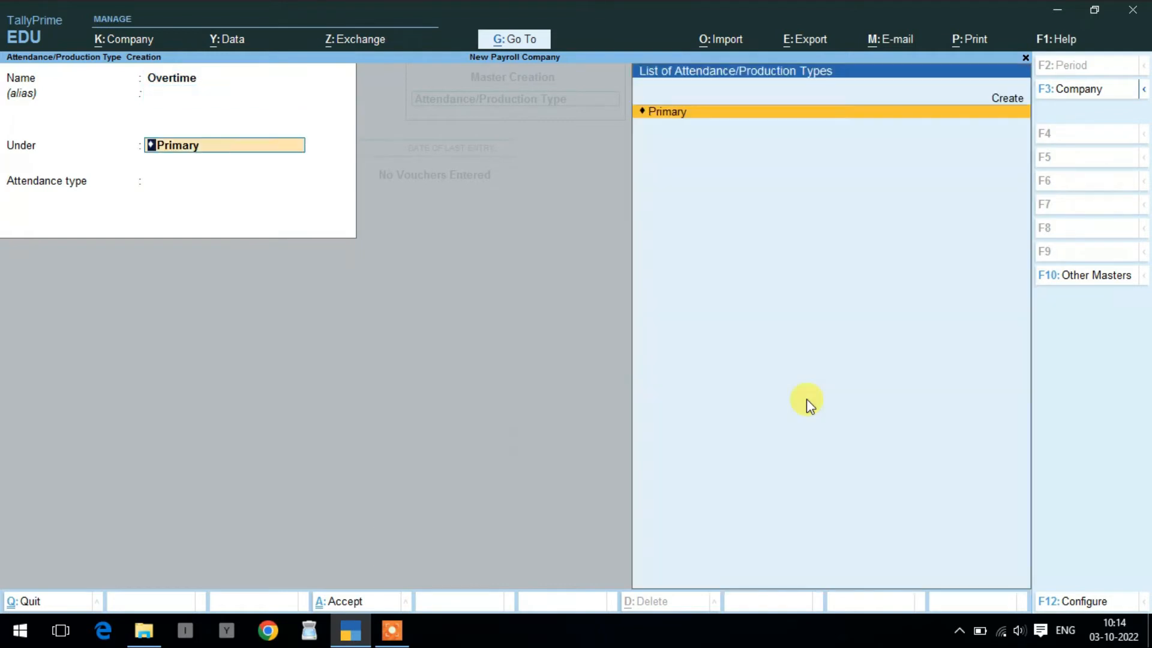
{"action": "key", "text": "Return"}
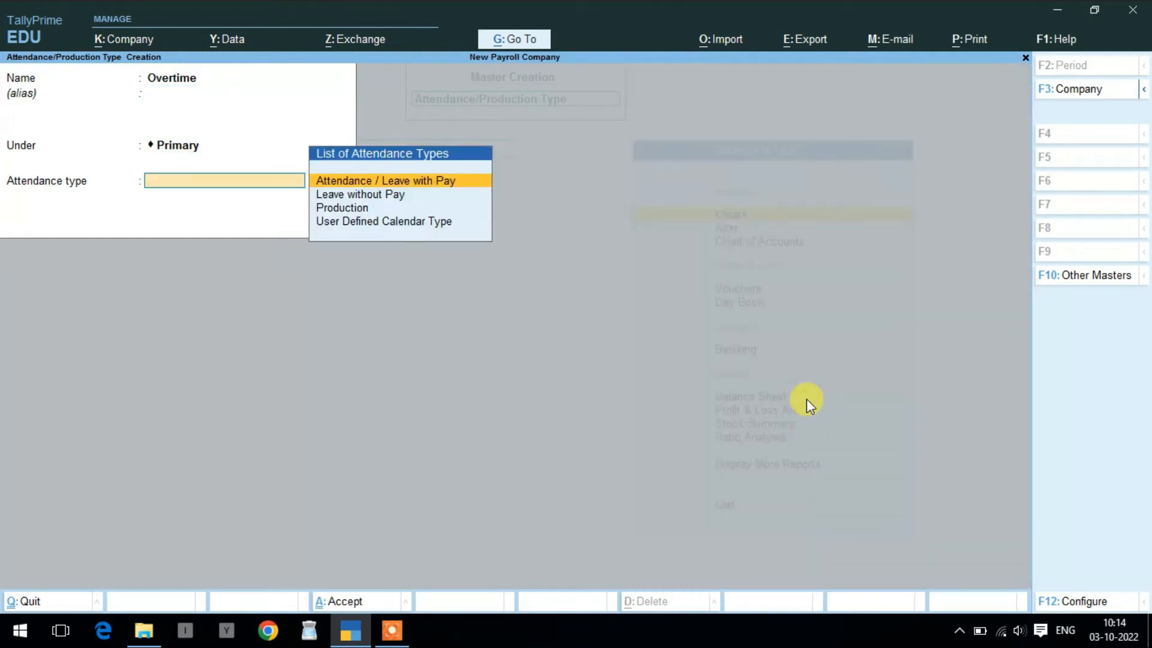
{"action": "key", "text": "Down"}
{"action": "key", "text": "Down"}
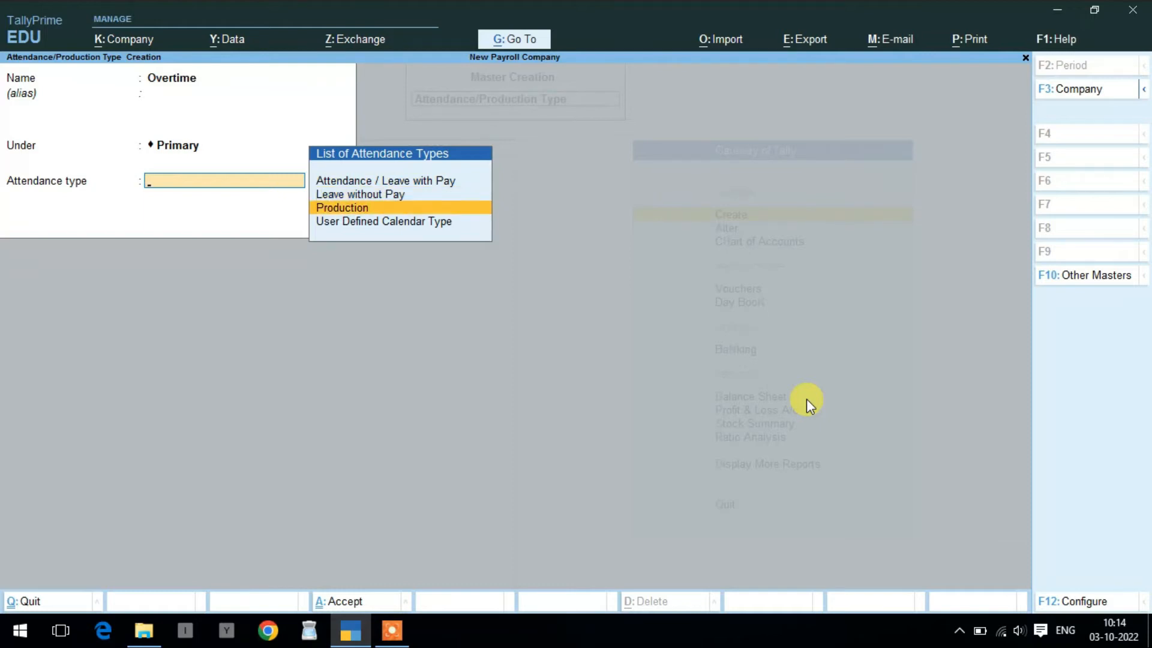
{"action": "key", "text": "Return"}
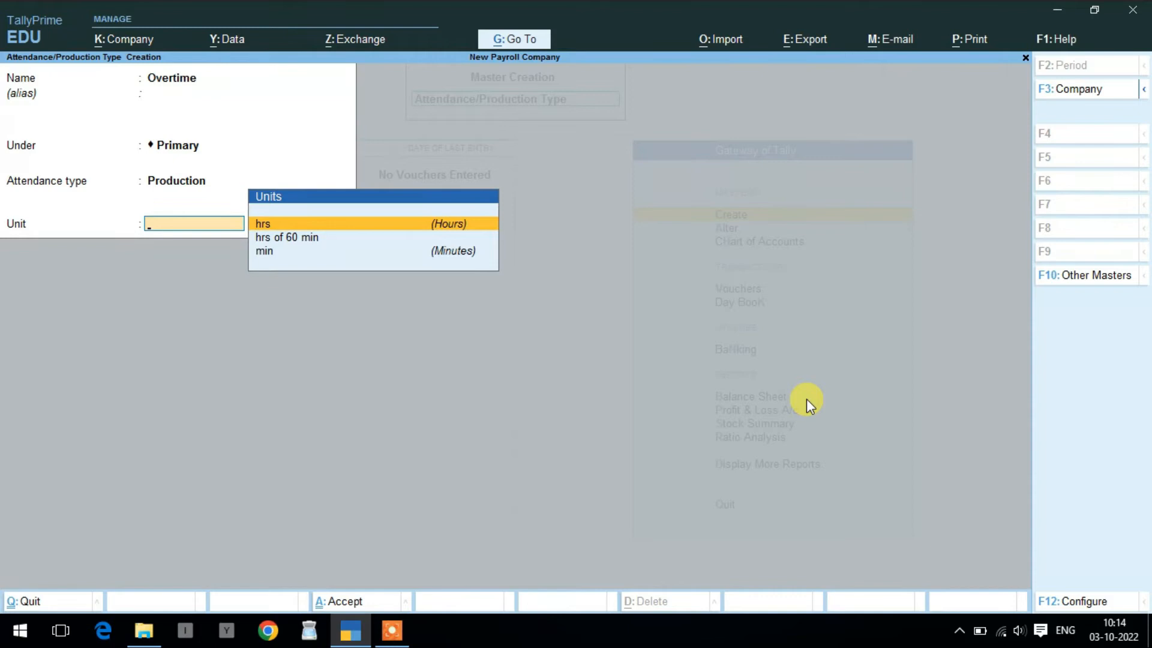
{"action": "key", "text": "Down"}
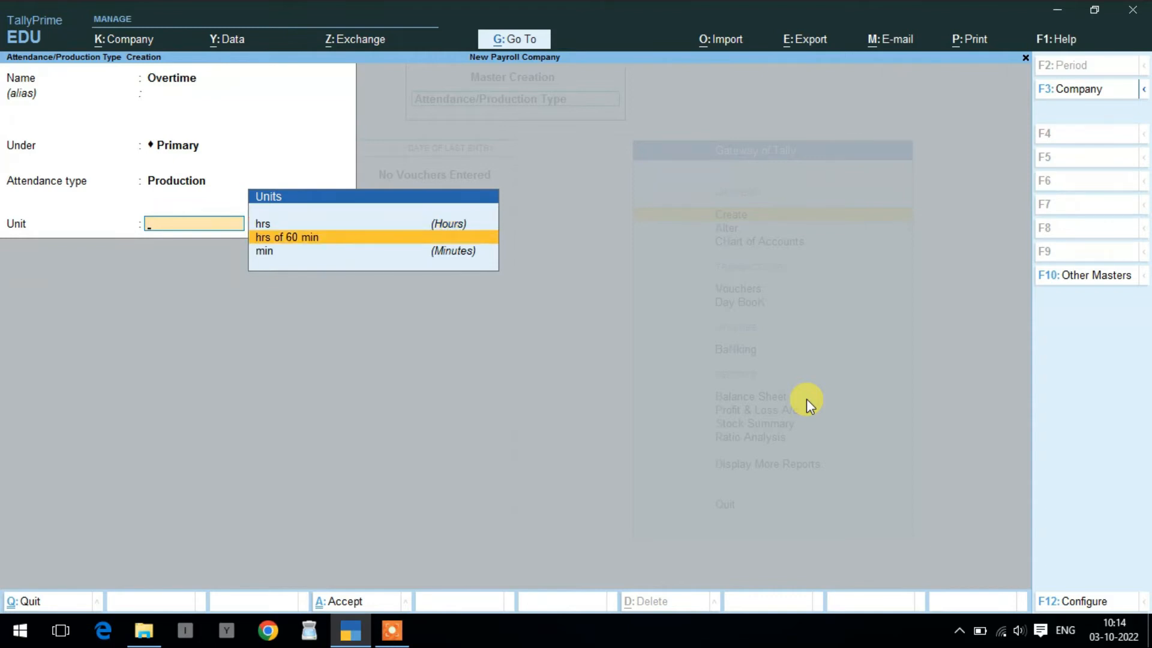
{"action": "key", "text": "Return"}
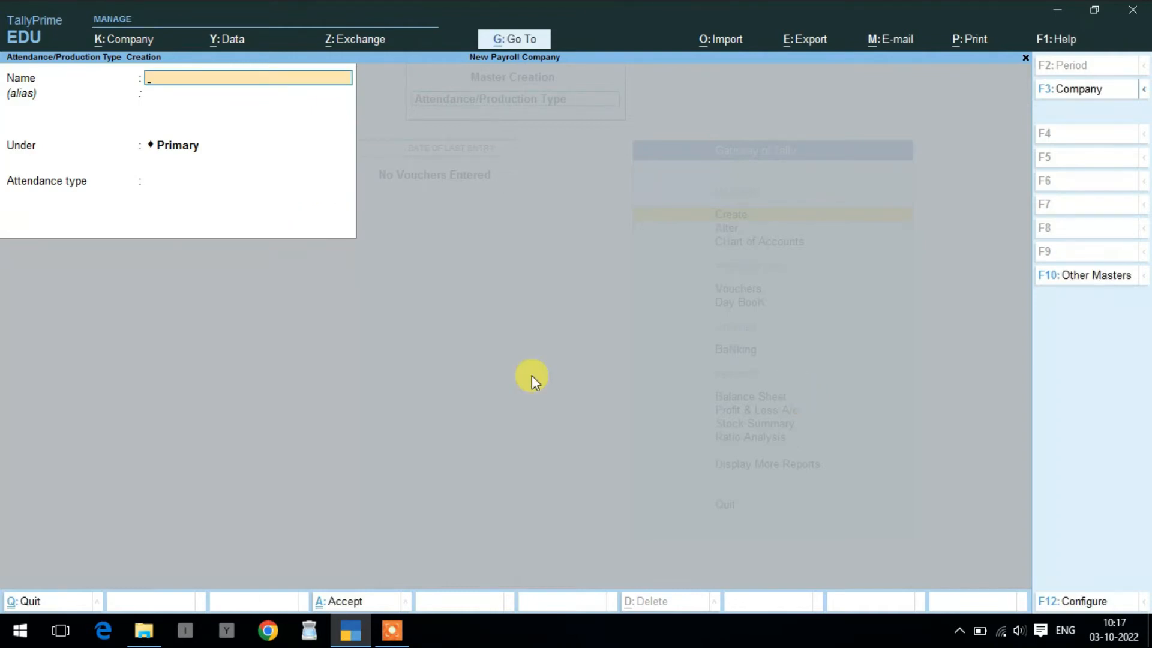
- Create the Leave attendance type as Leave without Pay and close the blank form
{"action": "type", "text": "Leave"}
{"action": "key", "text": "Return"}
{"action": "key", "text": "Return"}
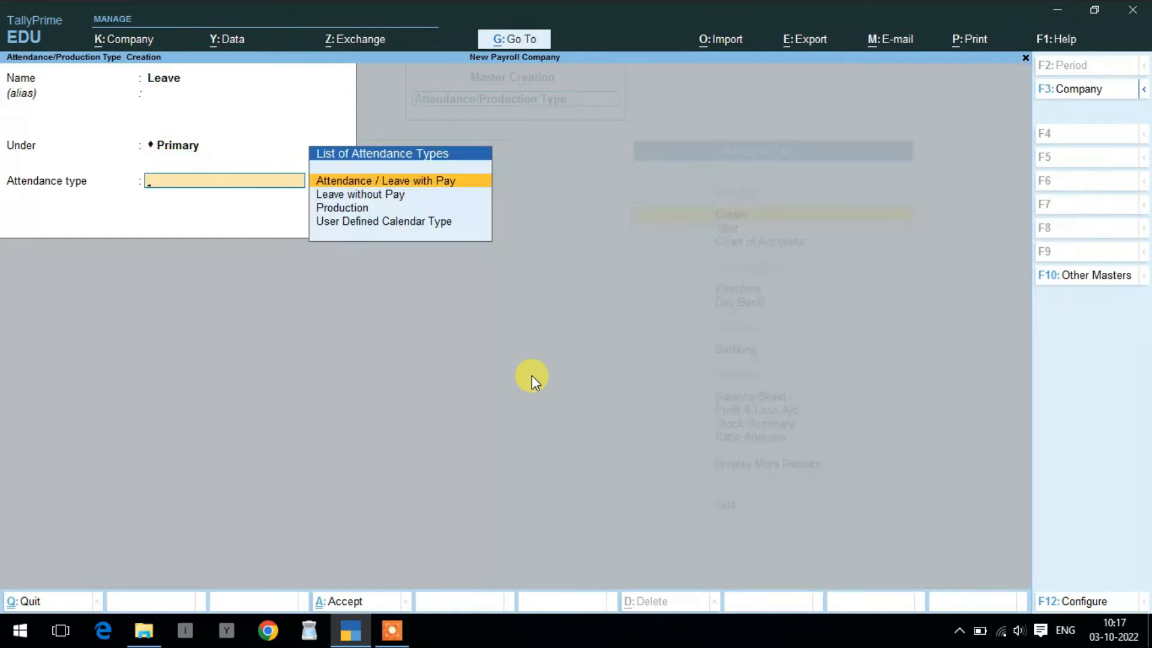
{"action": "key", "text": "Down"}
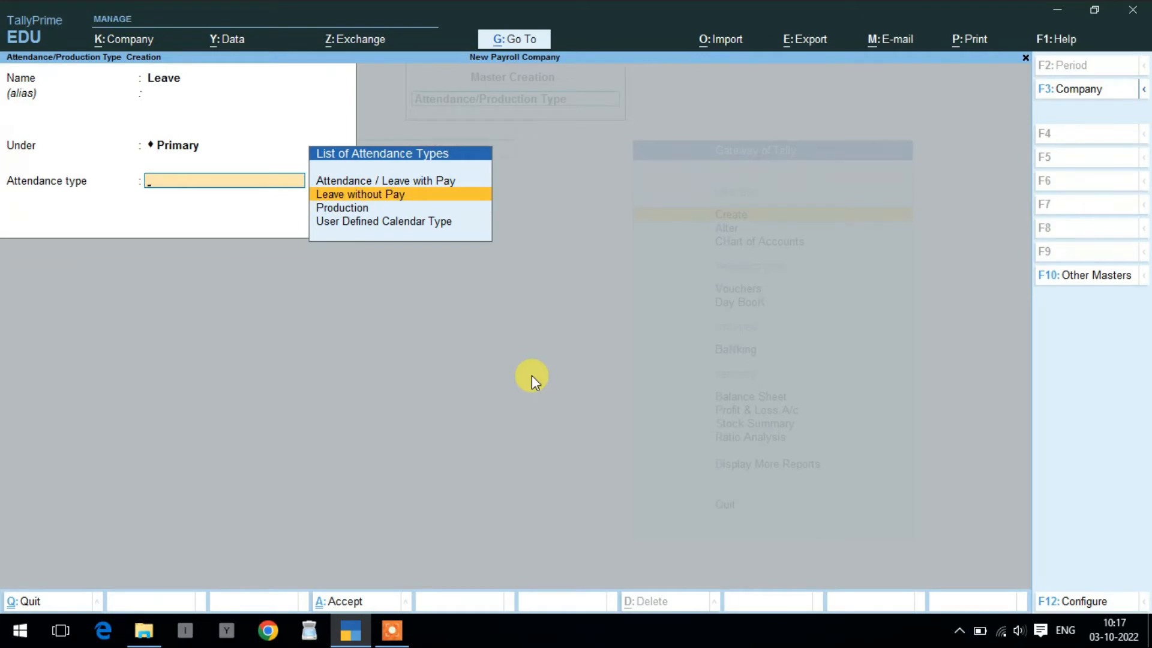
{"action": "key", "text": "Return"}
{"action": "key", "text": "Return"}
{"action": "key", "text": "Return"}
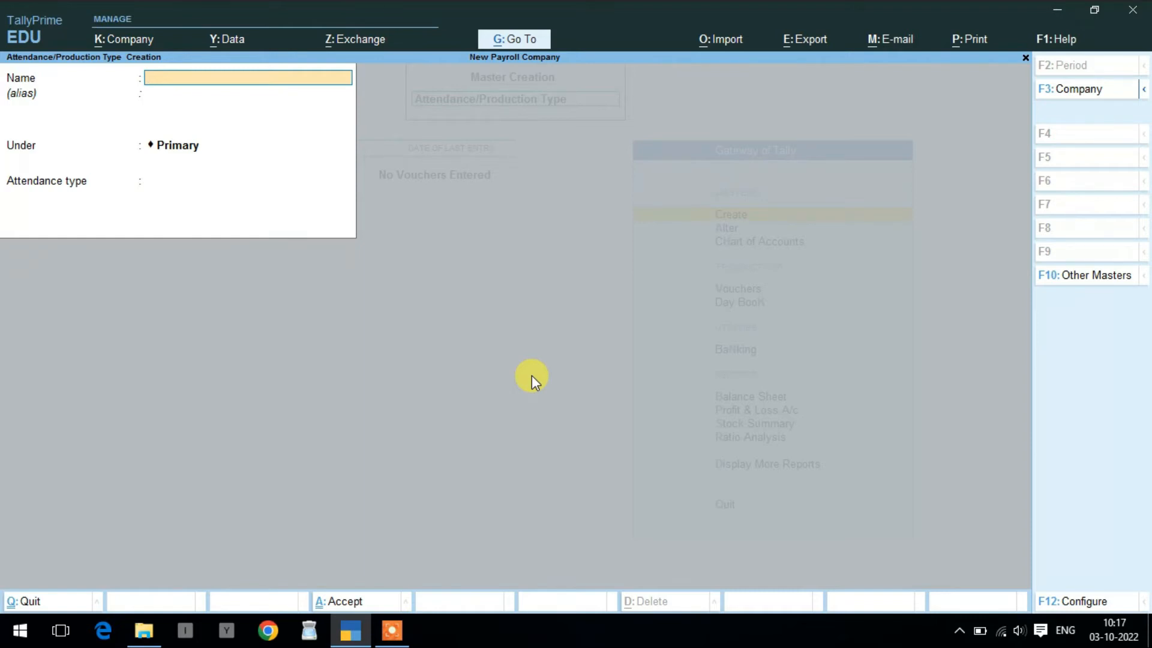
{"action": "key", "text": "Escape"}
{"action": "key", "text": "y"}
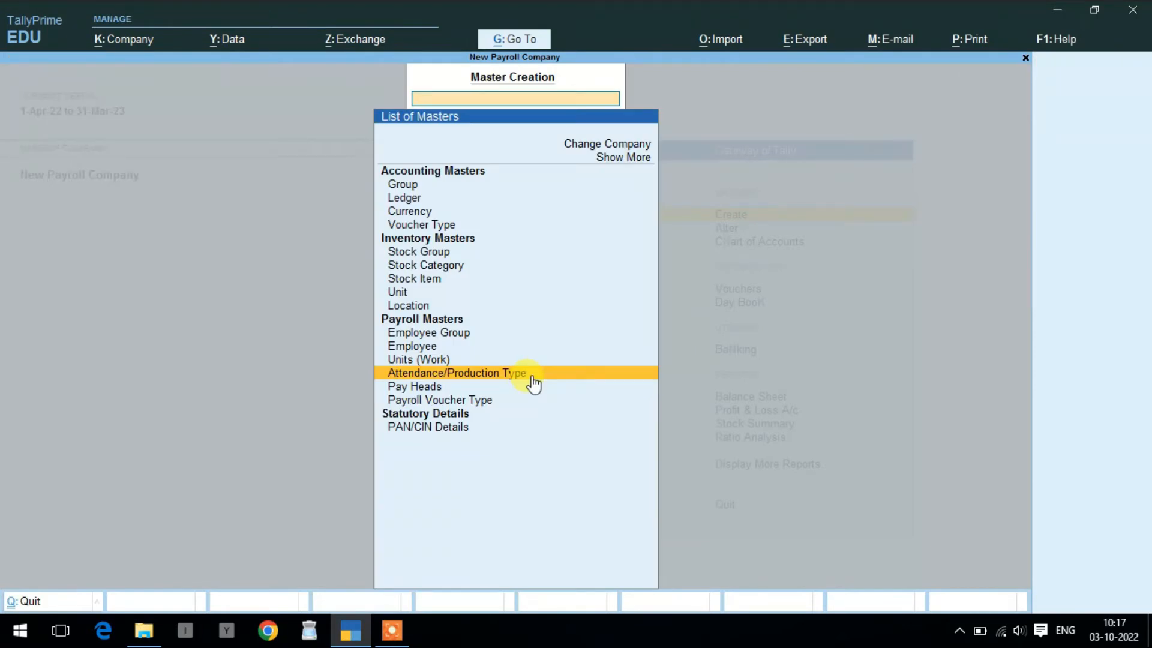
{"action": "key", "text": "Down"}
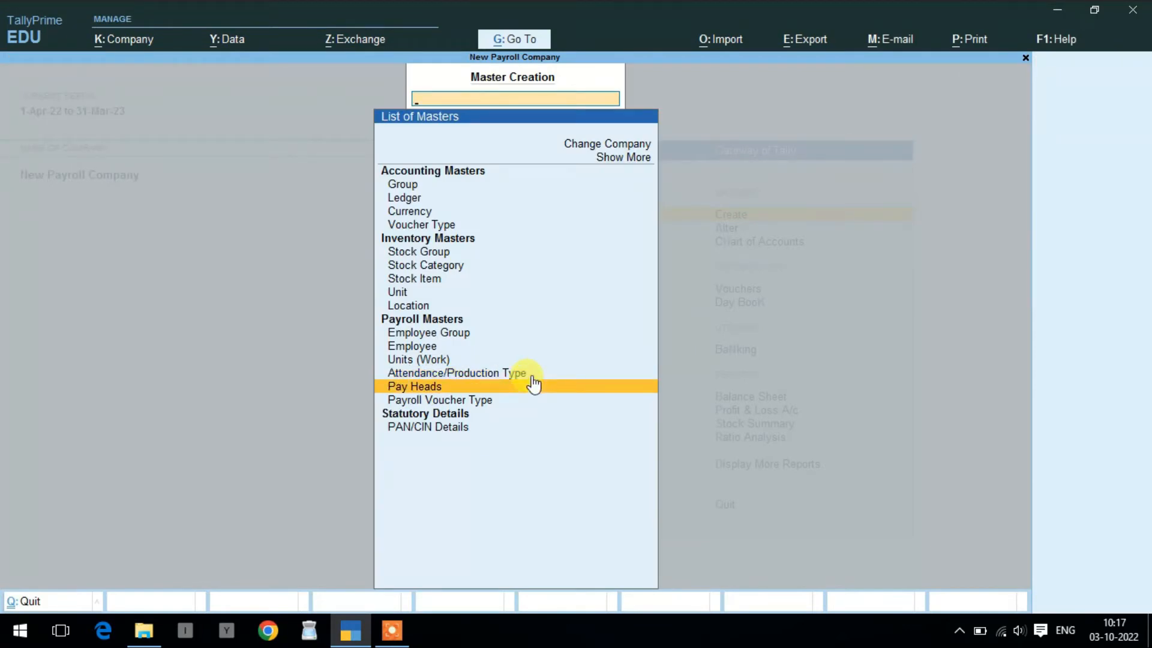
- Save Basic Salary as a Fixed Earnings for Employees pay head under Indirect Expenses, user-defined value
{"action": "left_click", "coordinate": [533, 386]}
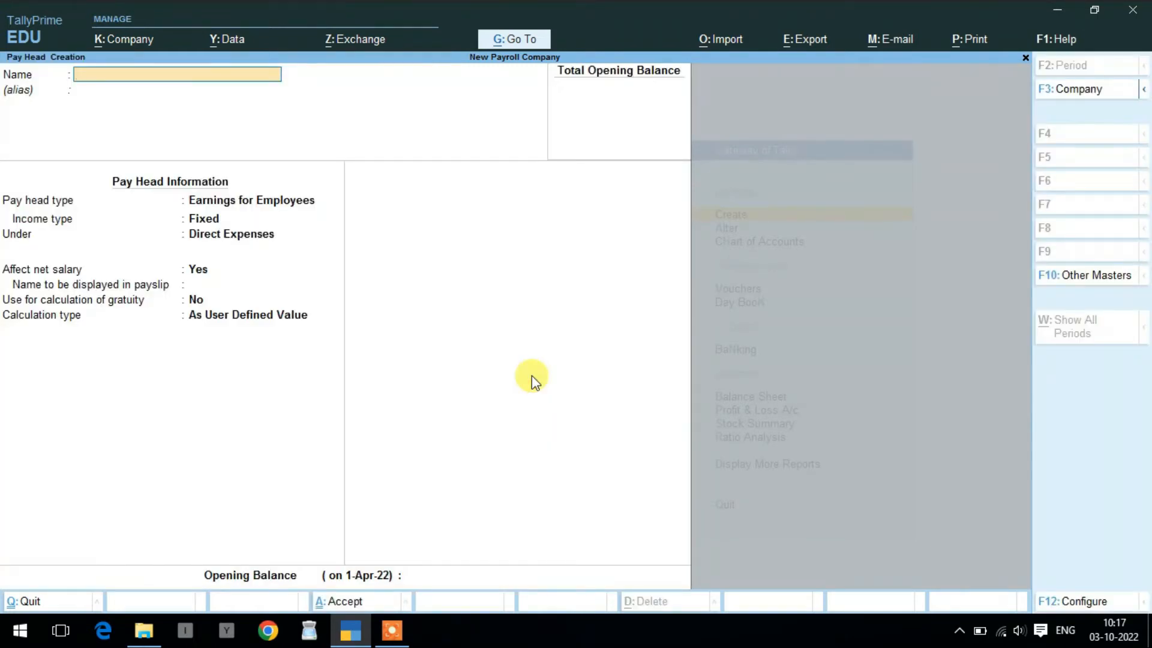
{"action": "type", "text": "Basic Salary"}
{"action": "key", "text": "Return"}
{"action": "key", "text": "Return"}
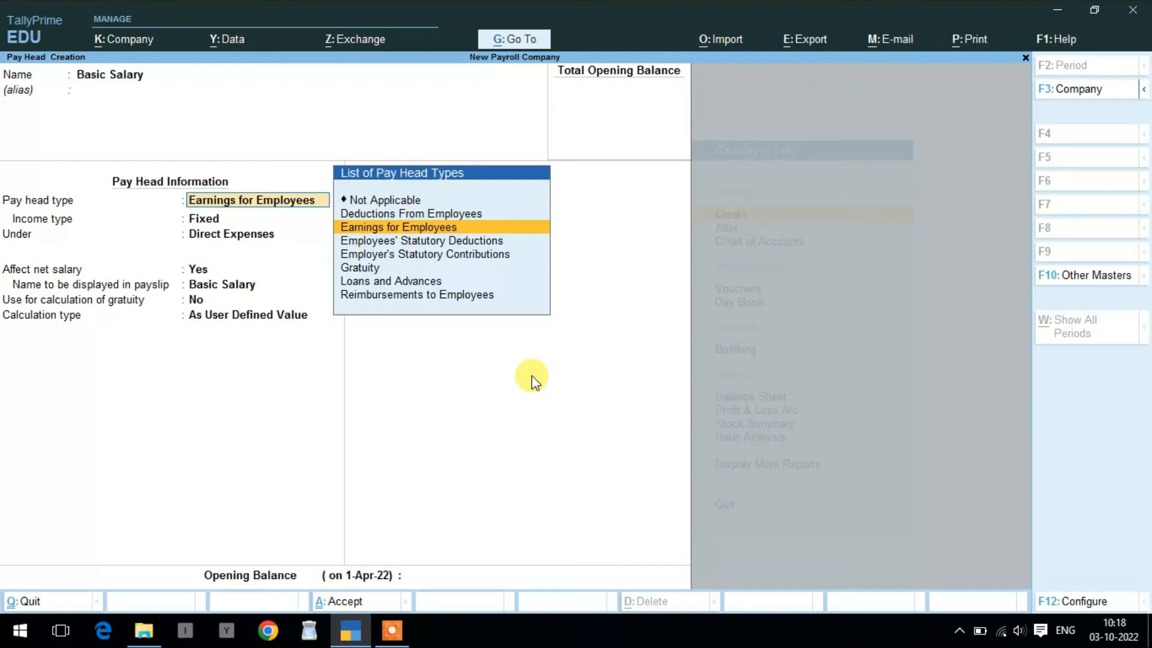
{"action": "key", "text": "Return"}
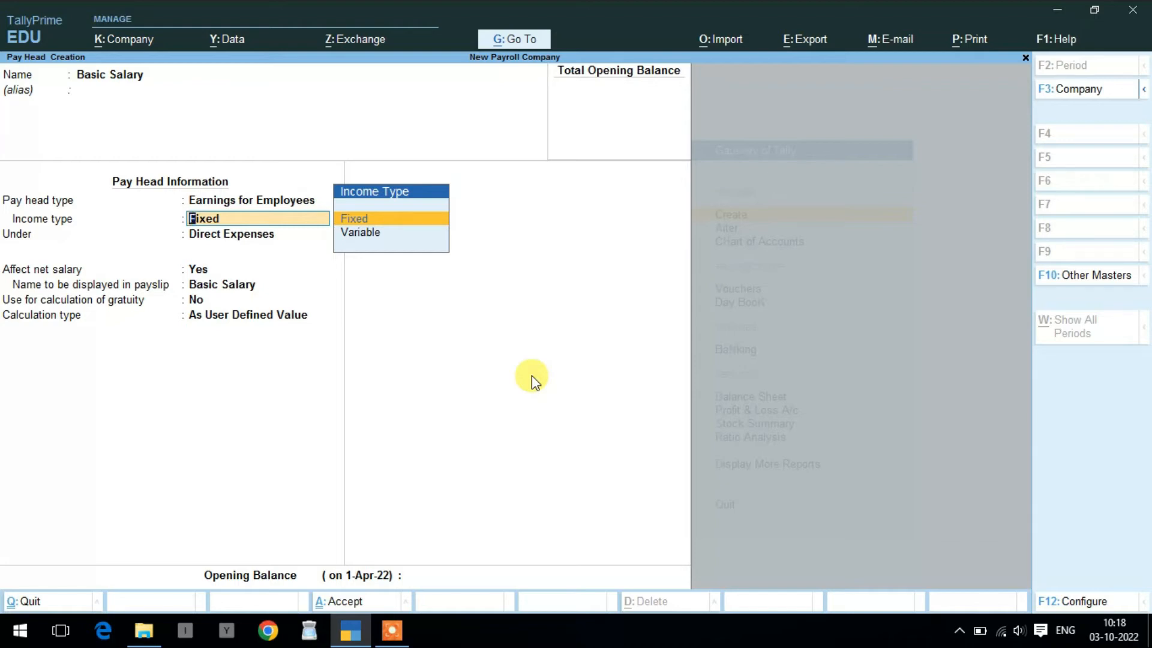
{"action": "key", "text": "Return"}
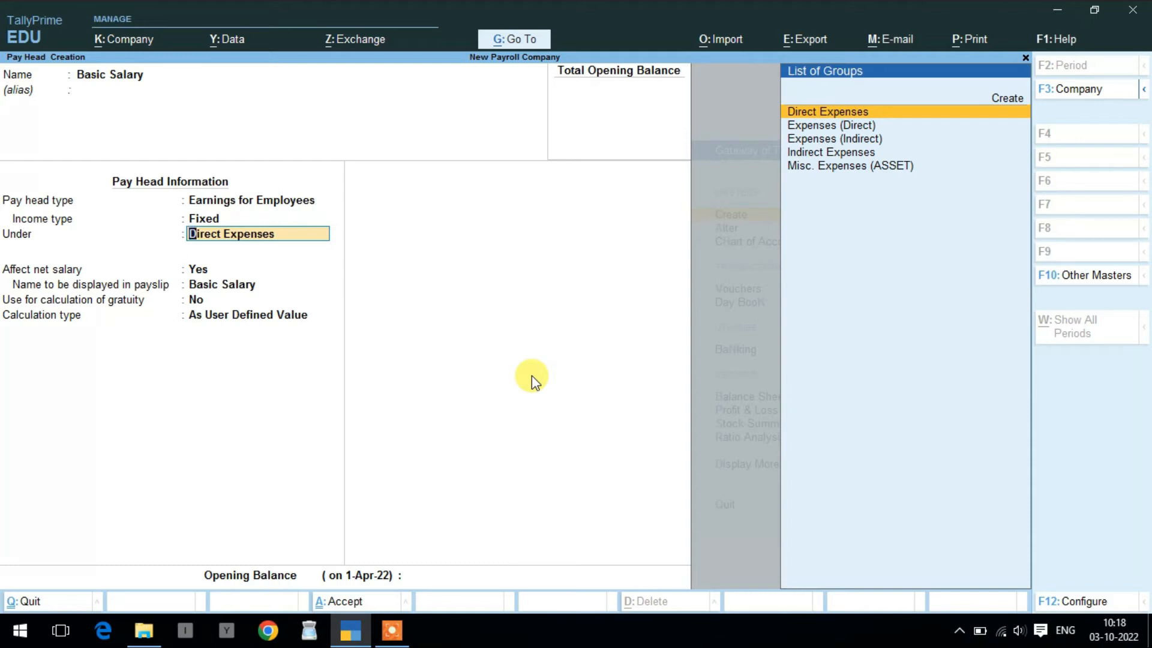
{"action": "key", "text": "Down"}
{"action": "key", "text": "Down"}
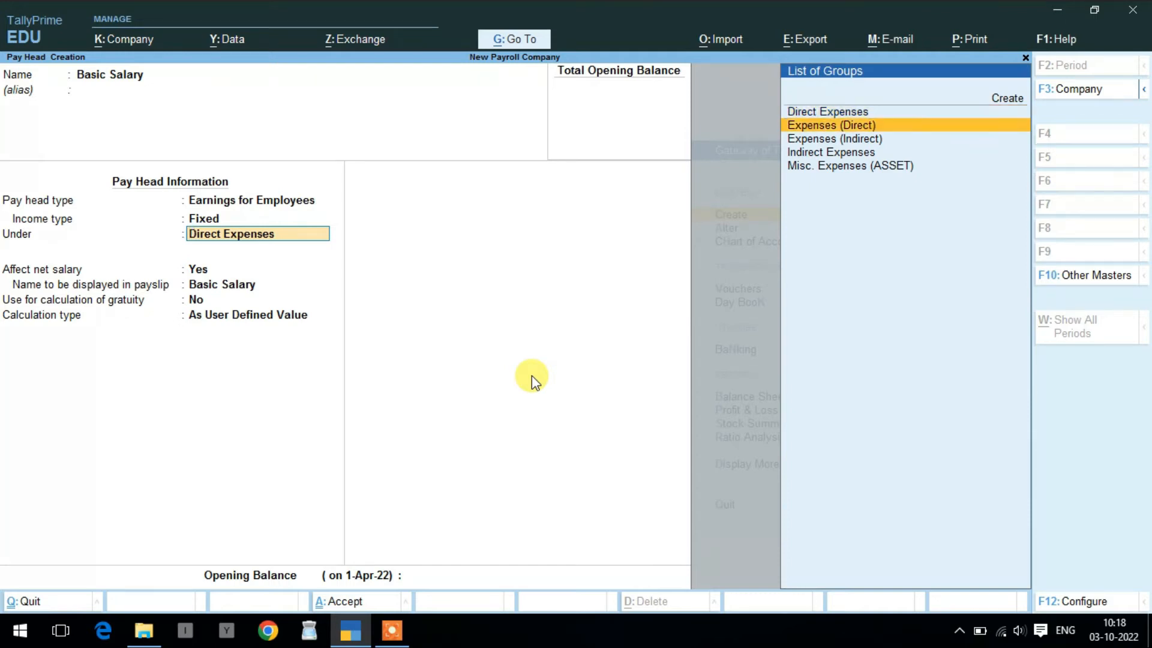
{"action": "key", "text": "Down"}
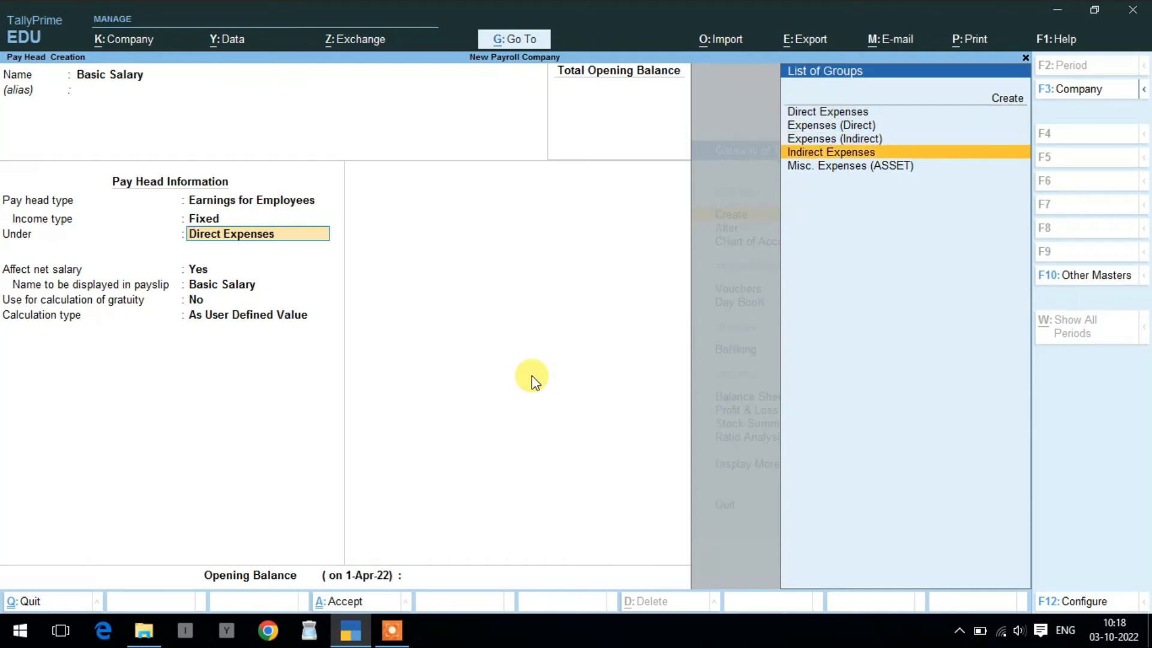
{"action": "key", "text": "Return"}
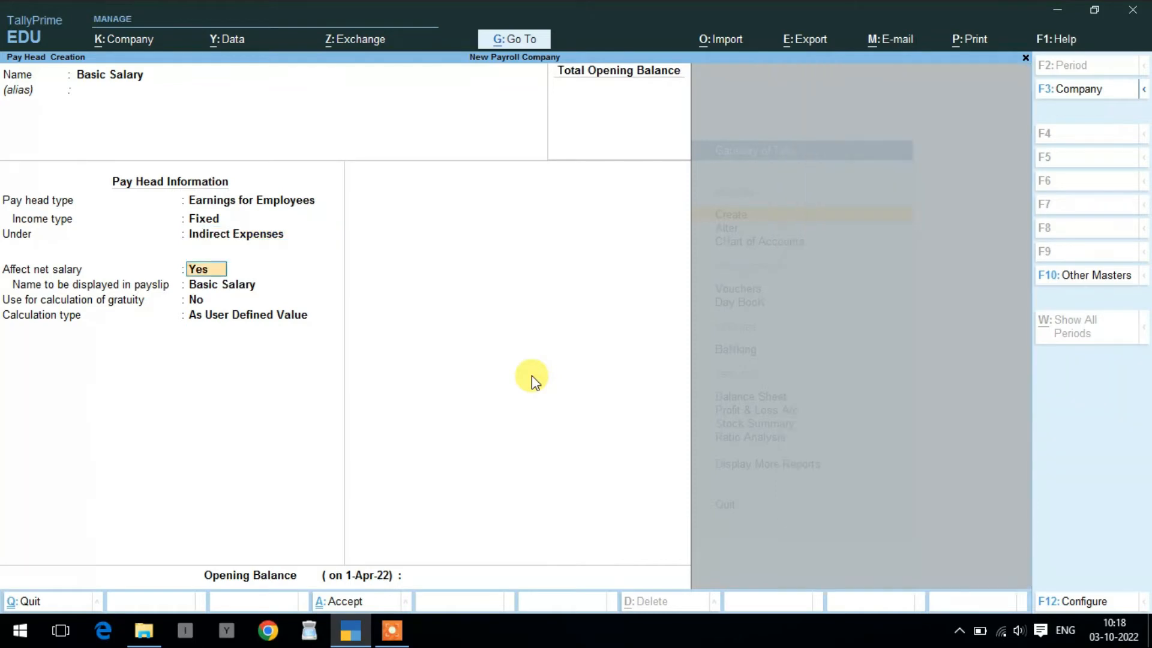
{"action": "key", "text": "Return"}
{"action": "key", "text": "Return"}
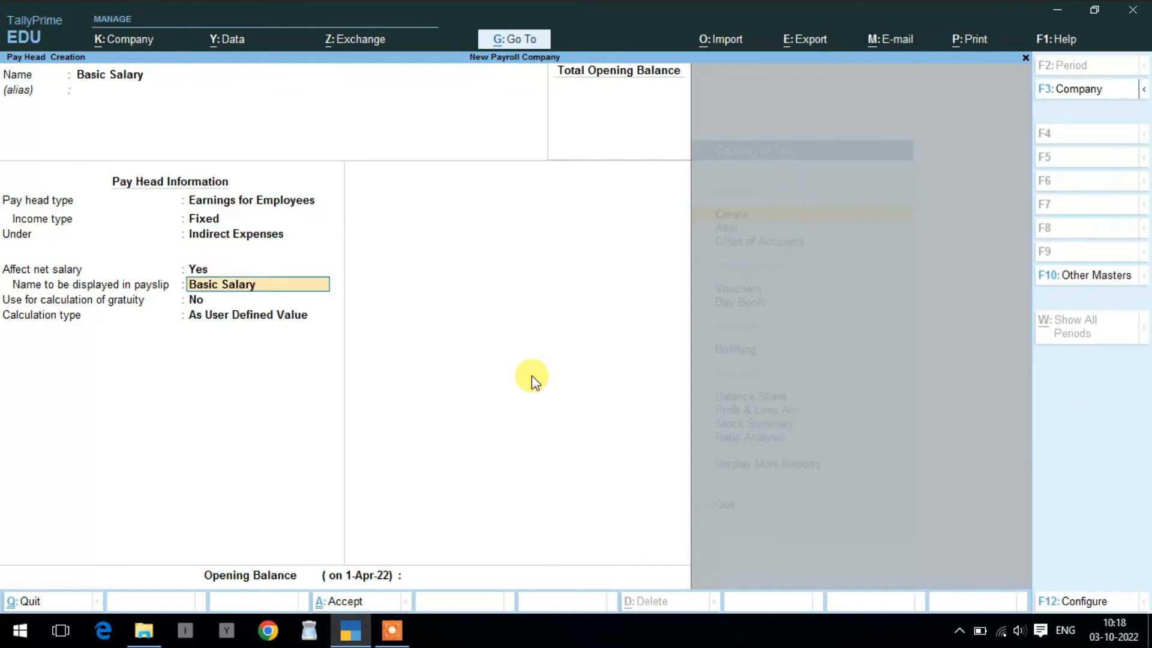
{"action": "key", "text": "Return"}
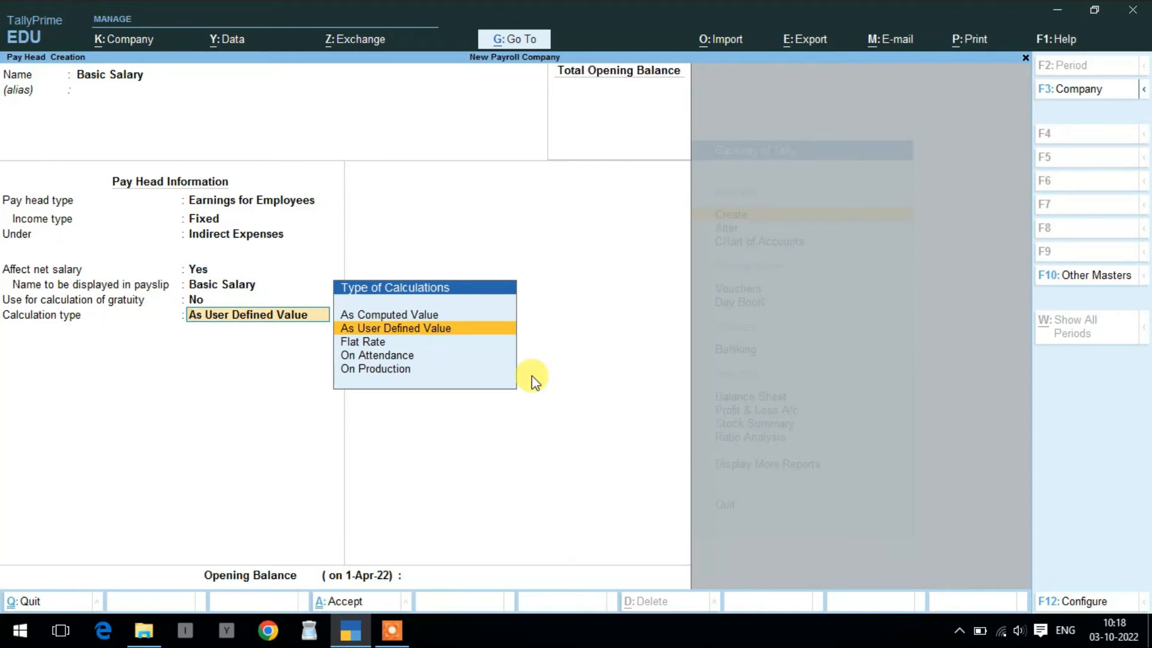
{"action": "key", "text": "Return"}
{"action": "key", "text": "Return"}
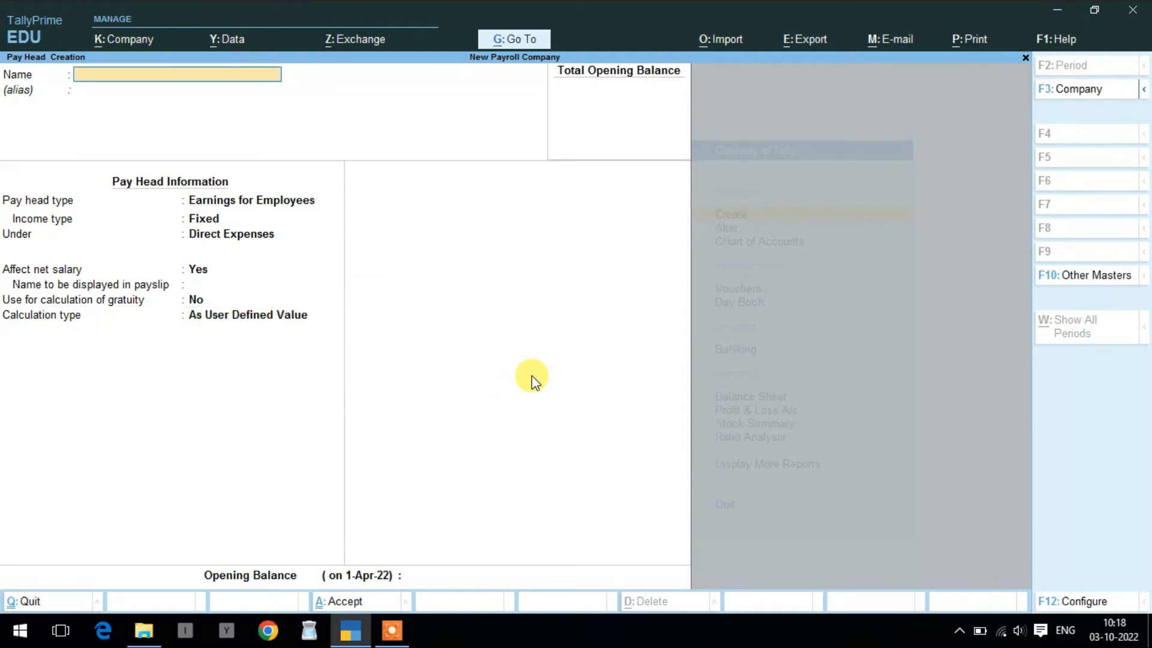
- Set up TA as a Fixed employee earning under Indirect Expenses, As Computed Value, no rounding
{"action": "type", "text": "TA"}
{"action": "key", "text": "Return"}
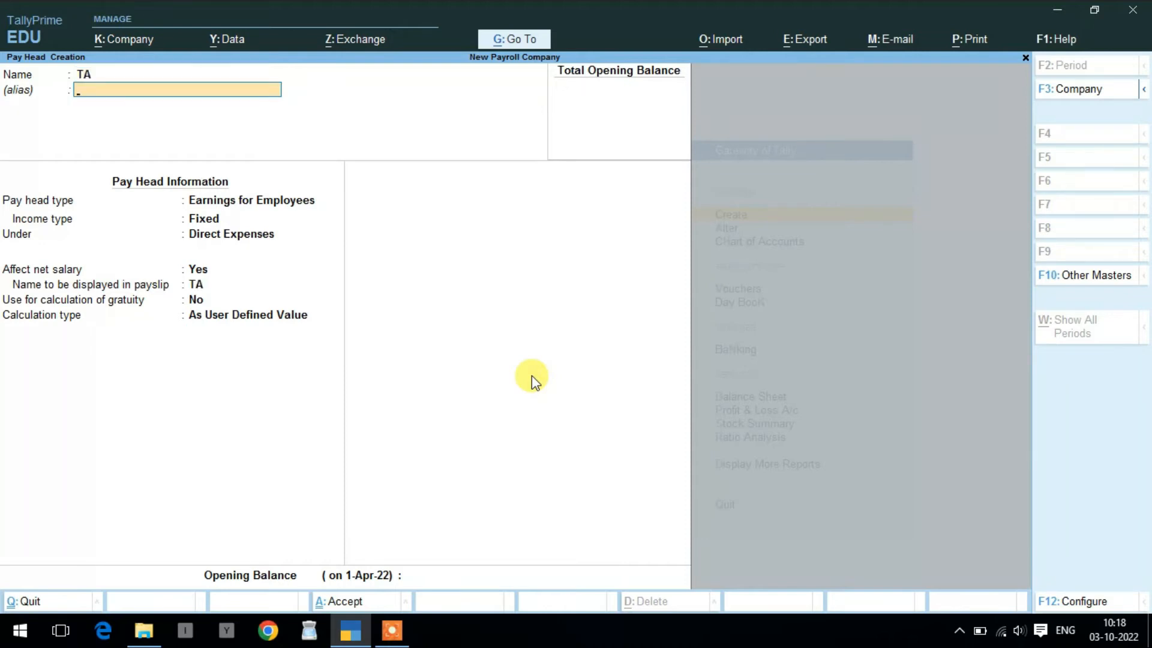
{"action": "key", "text": "Return"}
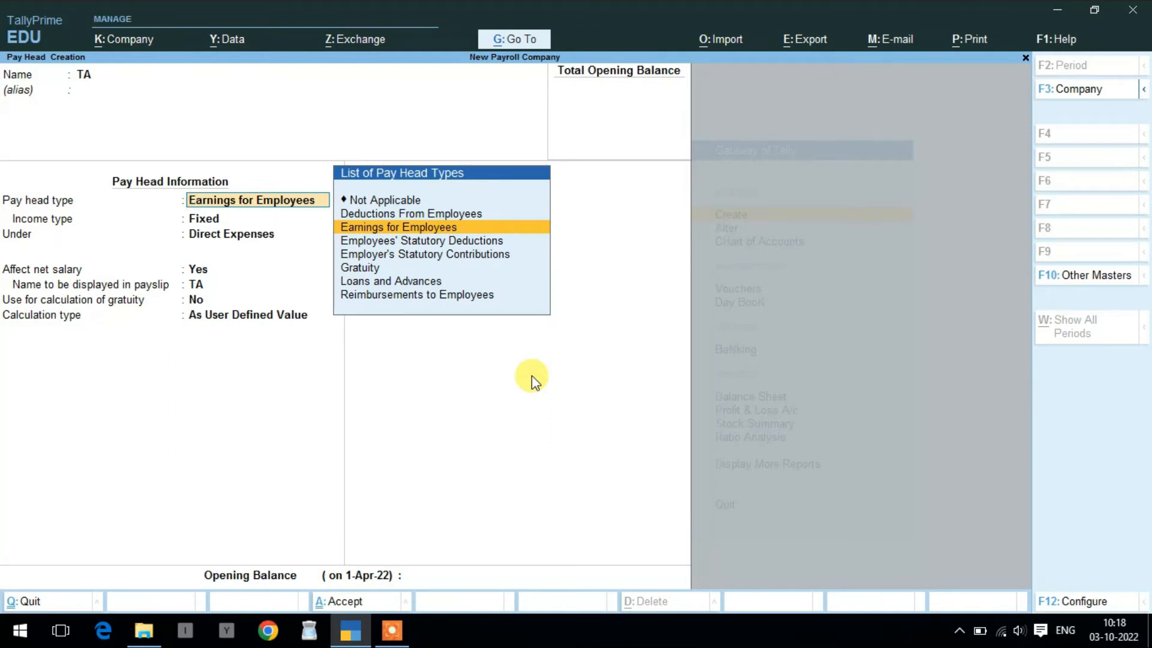
{"action": "key", "text": "Return"}
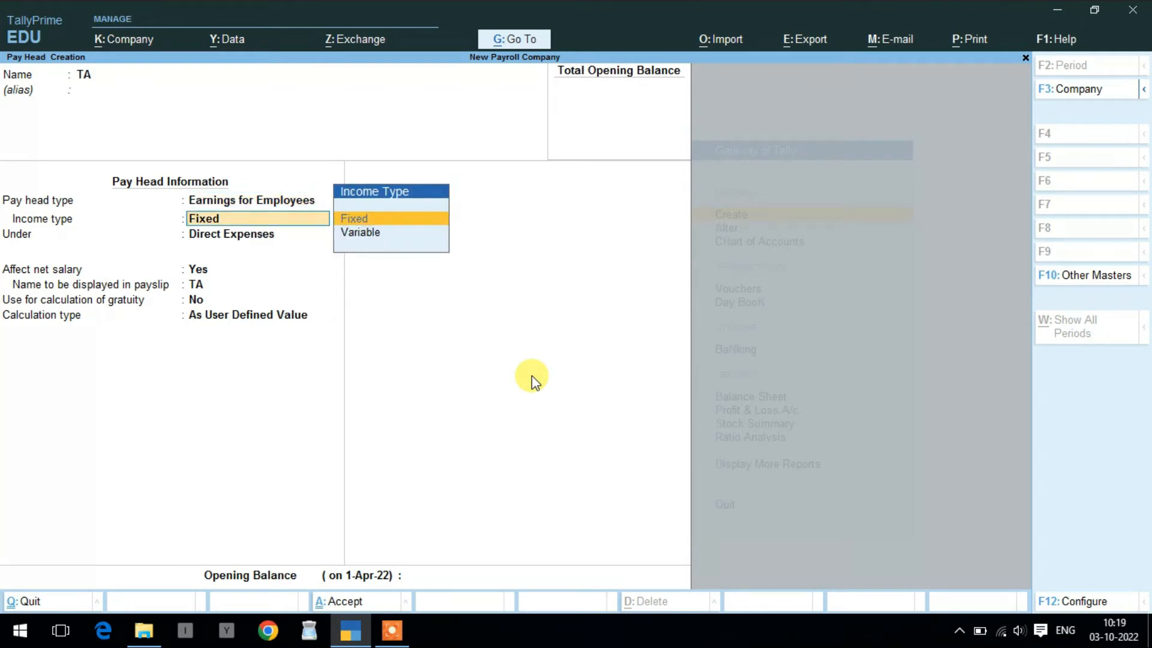
{"action": "key", "text": "Return"}
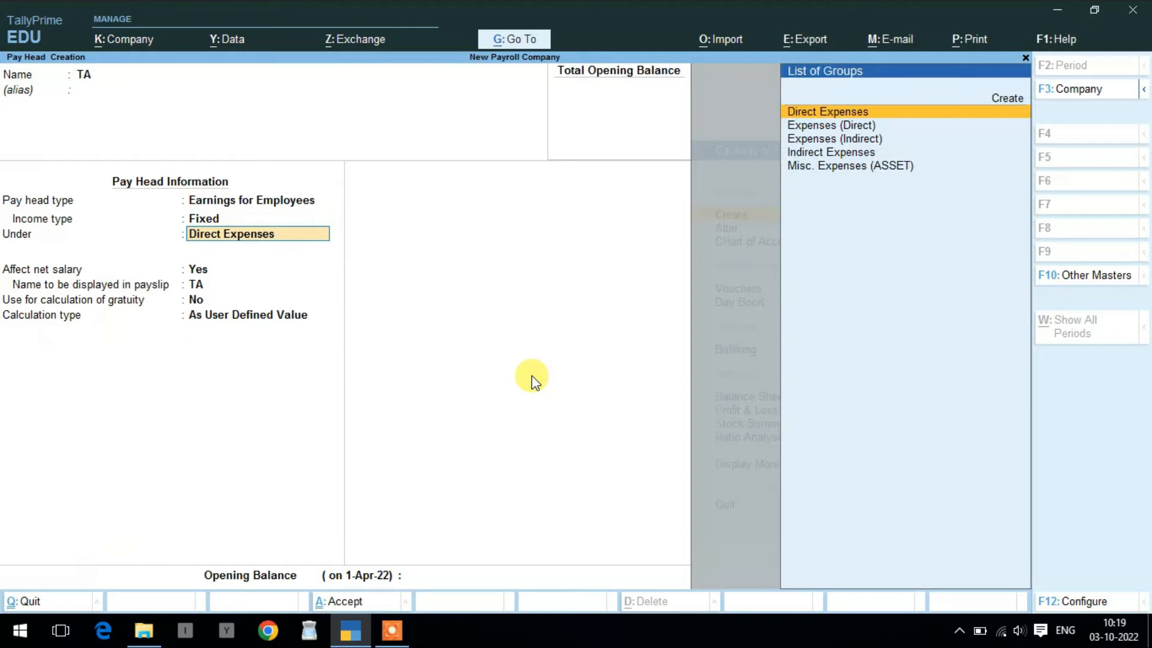
{"action": "key", "text": "Down"}
{"action": "key", "text": "Down"}
{"action": "key", "text": "Down"}
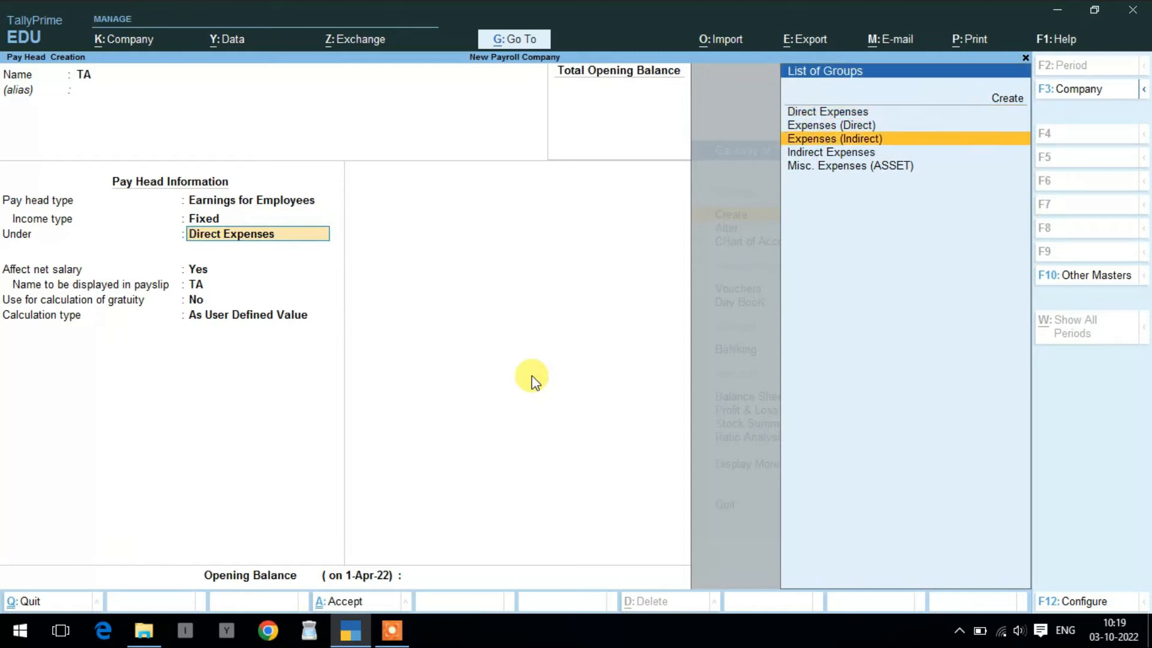
{"action": "key", "text": "Return"}
{"action": "key", "text": "Return"}
{"action": "key", "text": "Return"}
{"action": "key", "text": "Return"}
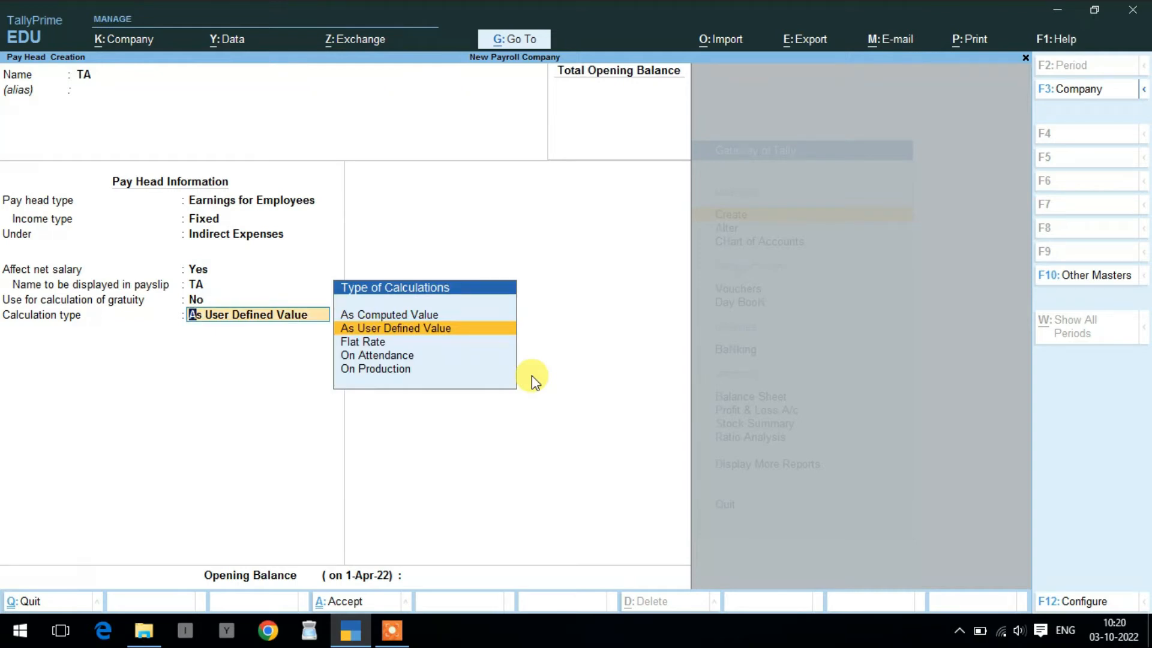
{"action": "key", "text": "Up"}
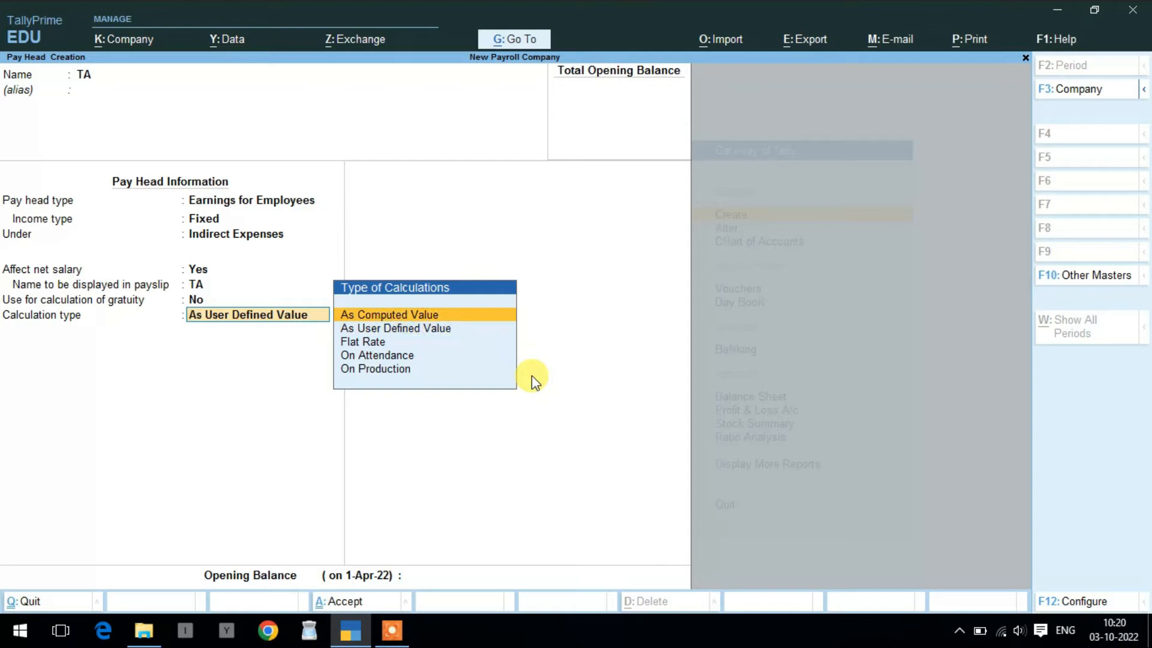
{"action": "key", "text": "Return"}
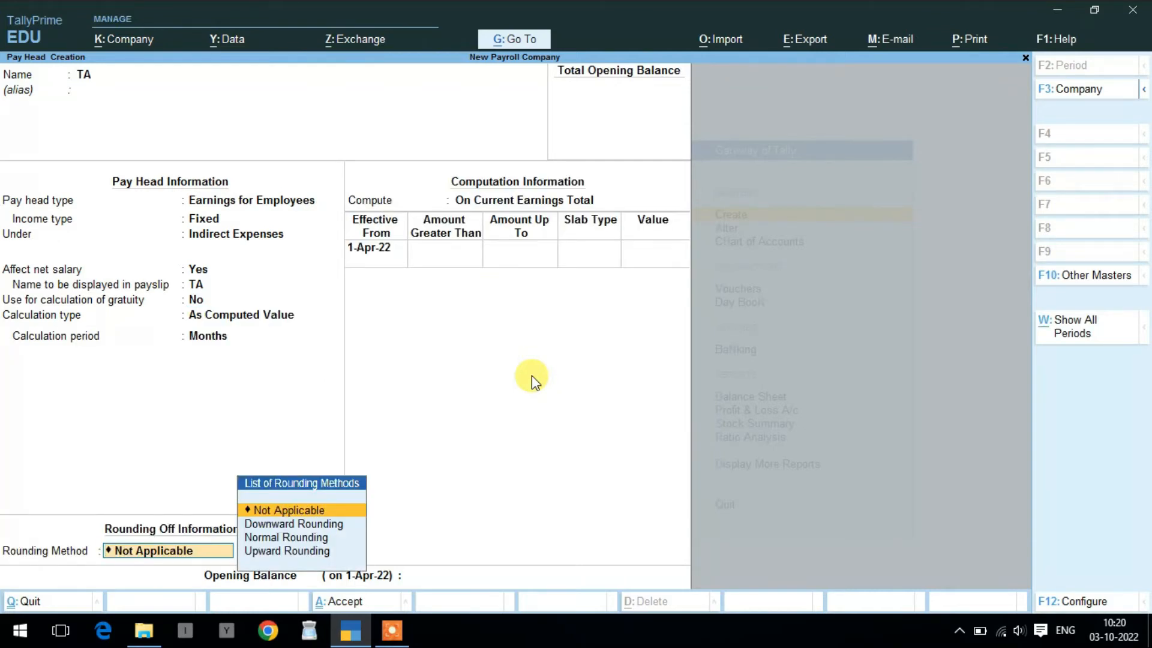
{"action": "key", "text": "Return"}
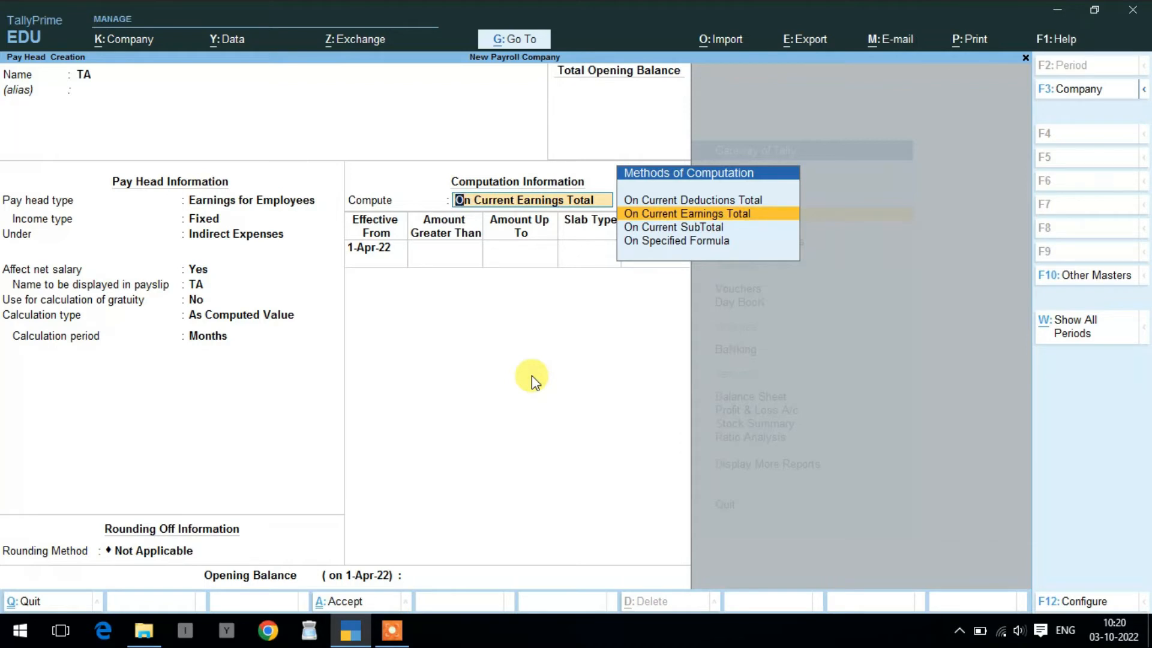
- Compute TA On Specified Formula using Basic Salary
{"action": "key", "text": "Down"}
{"action": "key", "text": "Down"}
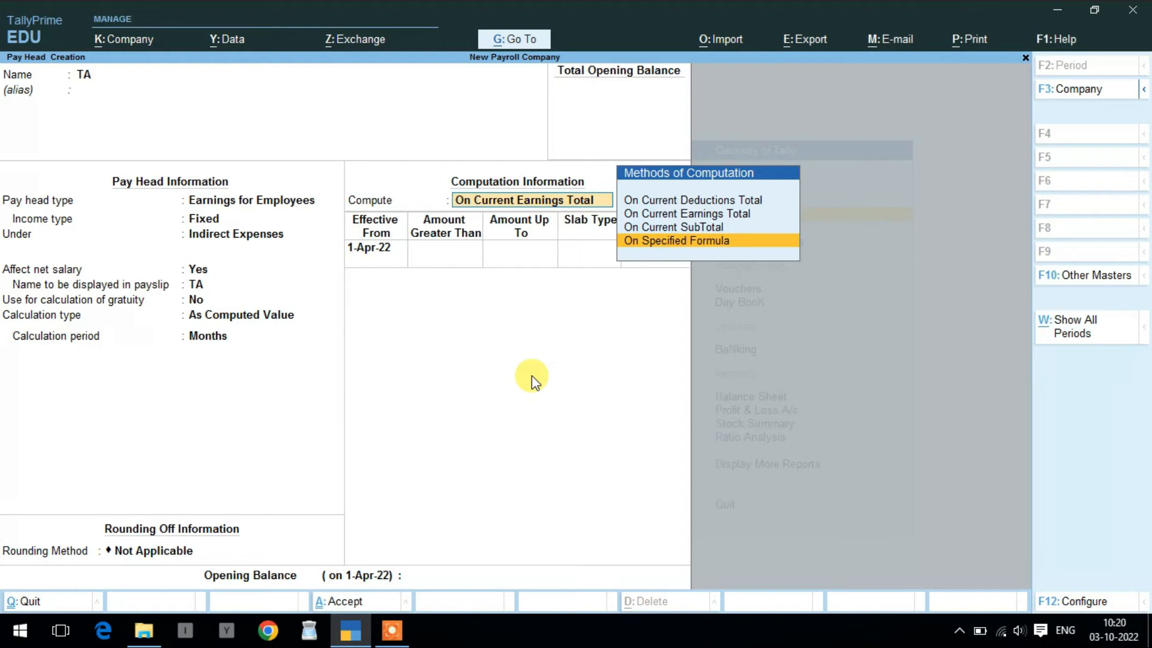
{"action": "key", "text": "Return"}
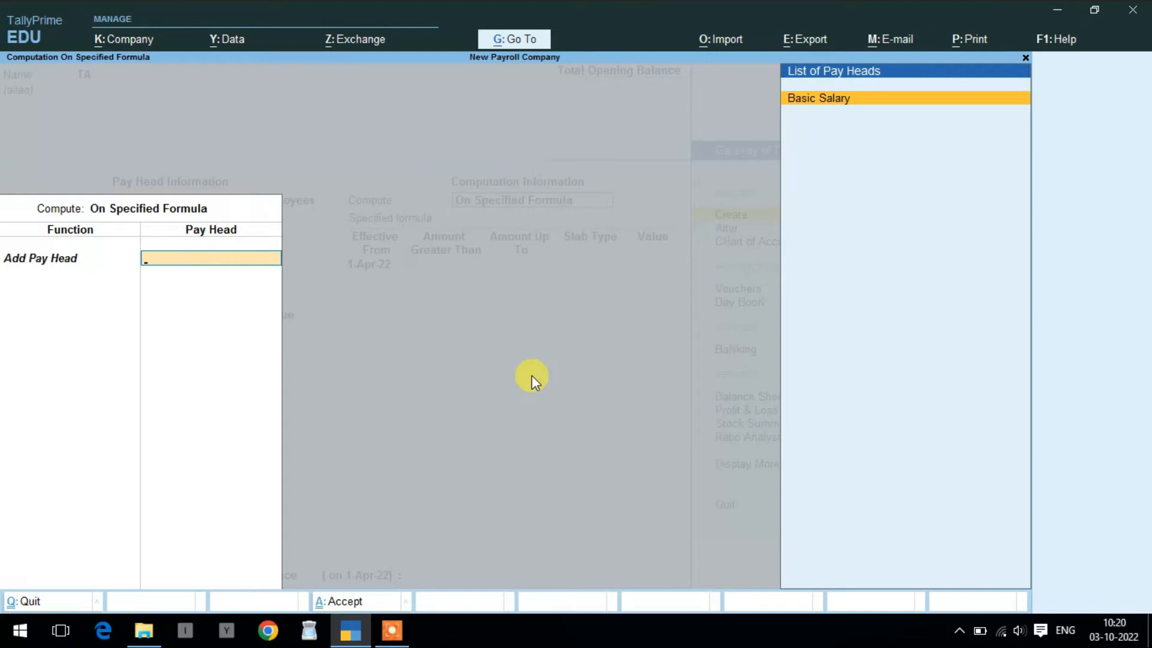
{"action": "key", "text": "Return"}
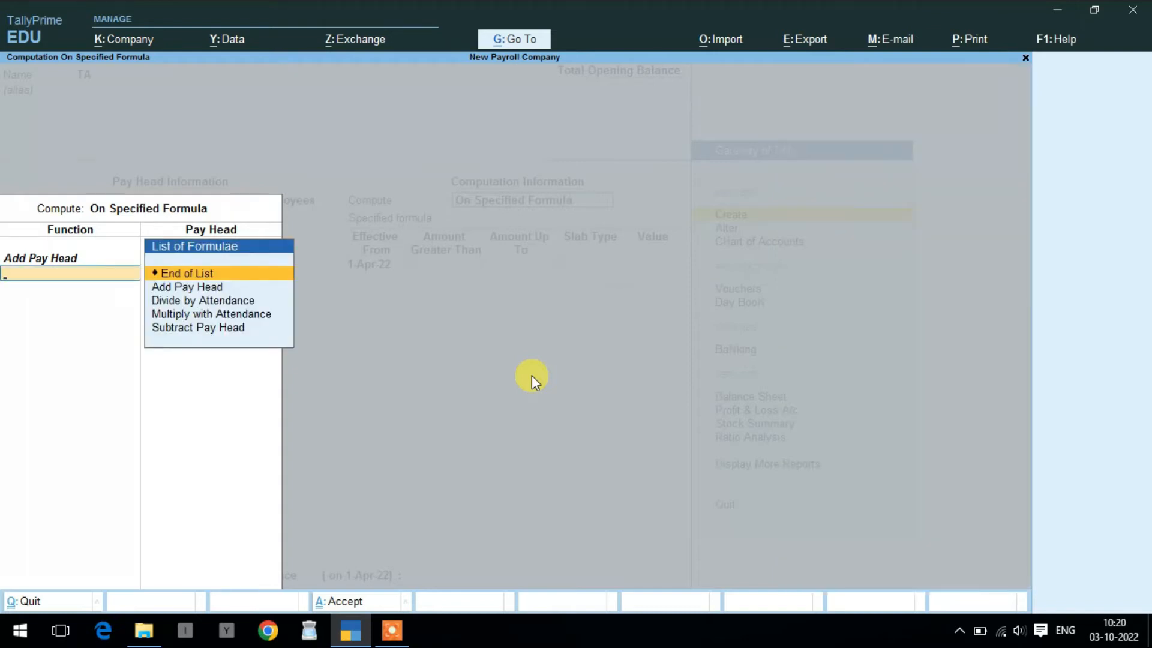
{"action": "key", "text": "Return"}
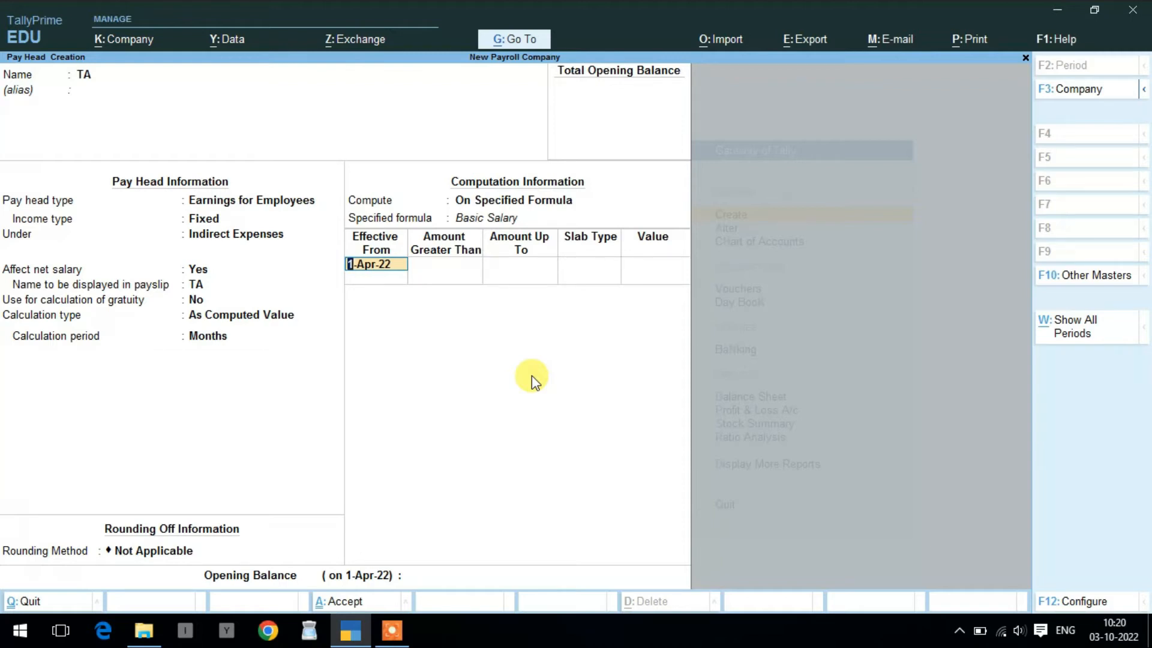
- Add a first TA slab charging 2% of Basic Salary up to 25,000
{"action": "left_click", "coordinate": [531, 383]}
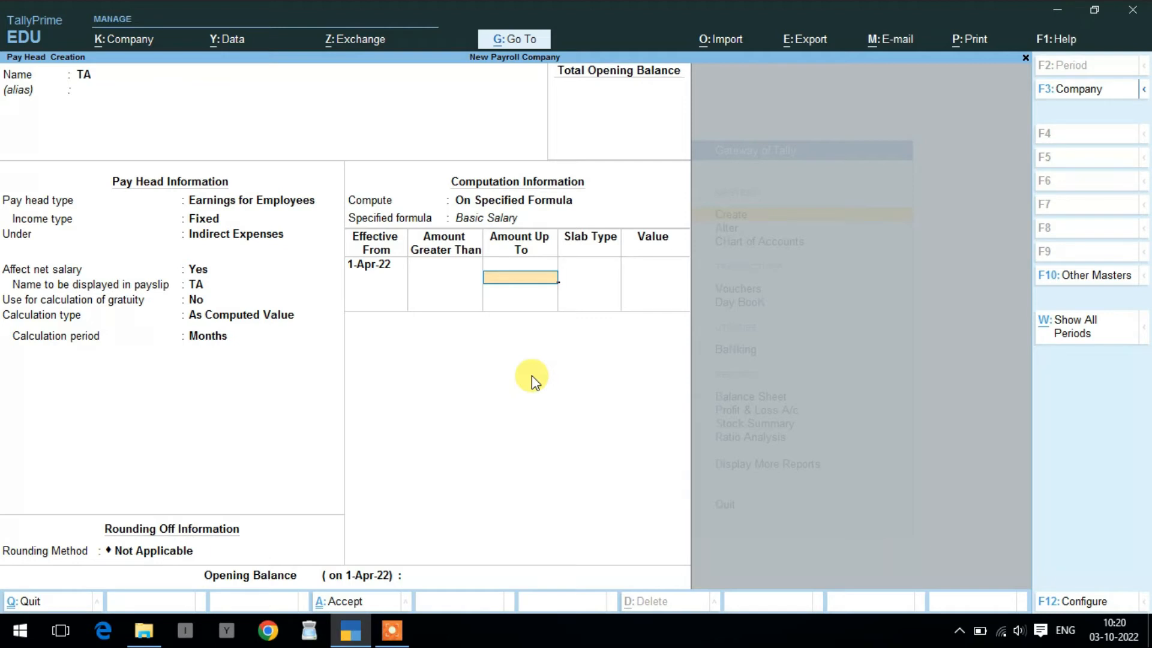
{"action": "type", "text": "25000"}
{"action": "key", "text": "Return"}
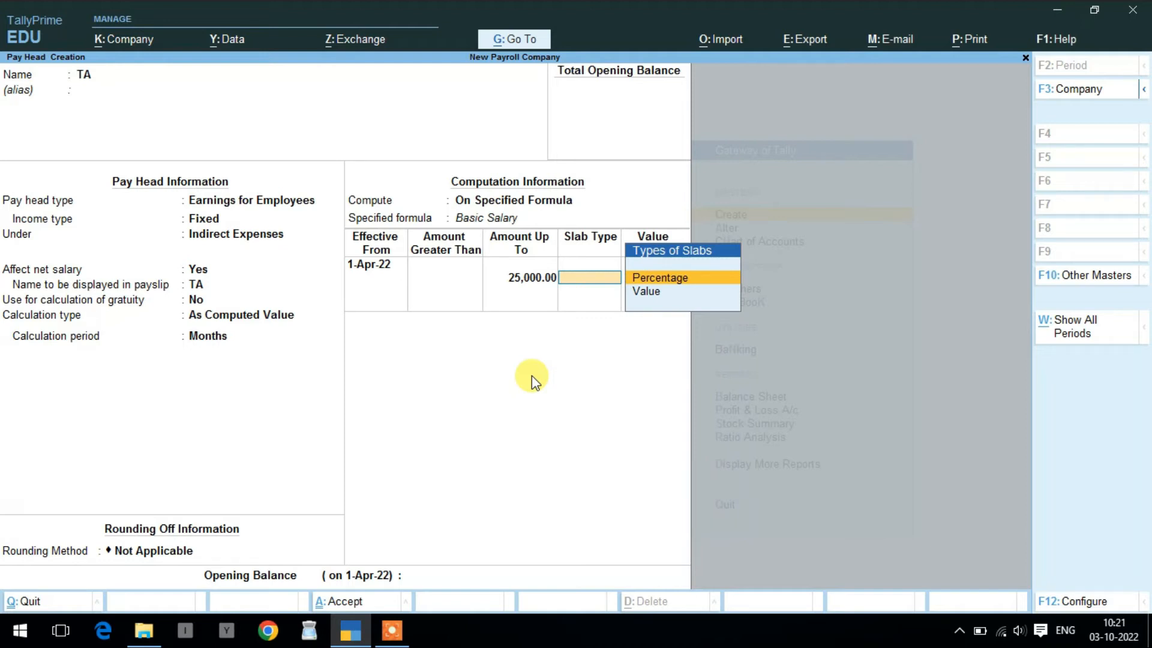
{"action": "key", "text": "Return"}
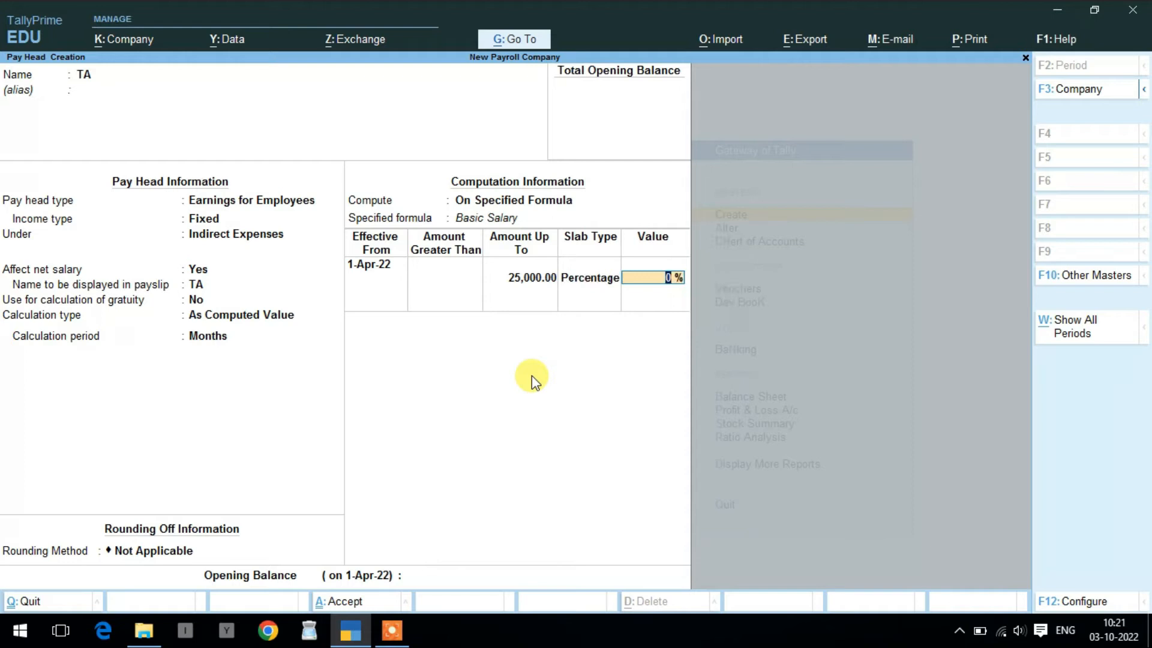
{"action": "type", "text": "2"}
{"action": "key", "text": "Return"}
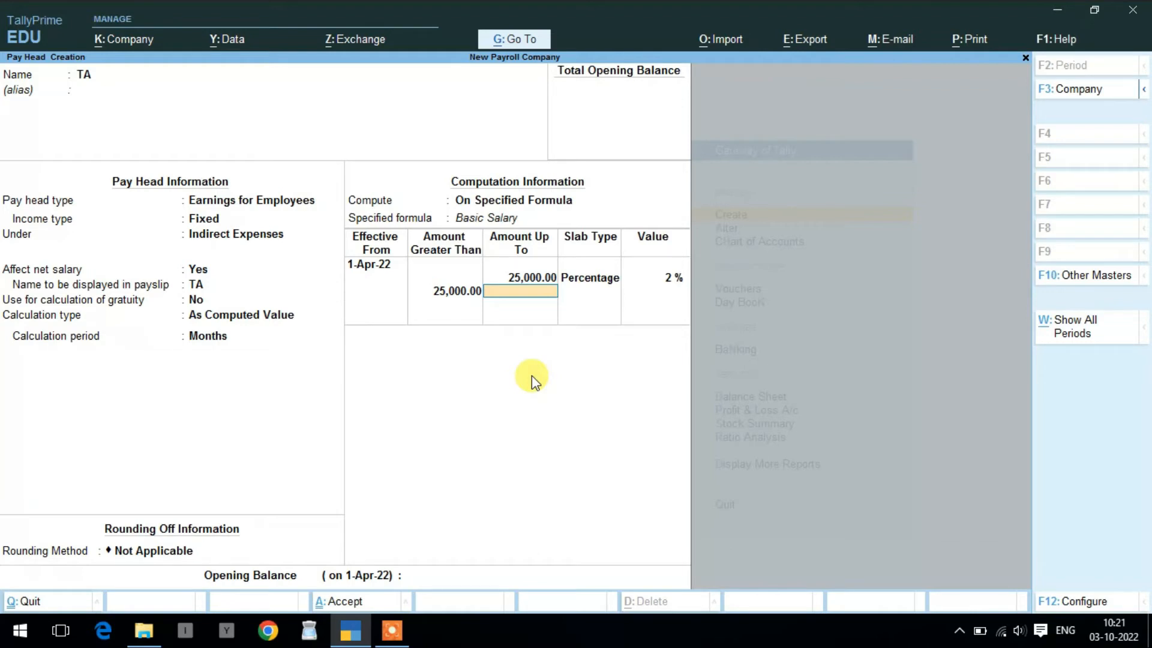
- Add a 3% percentage slab above 25,000 and save the TA pay head
{"action": "key", "text": "Return"}
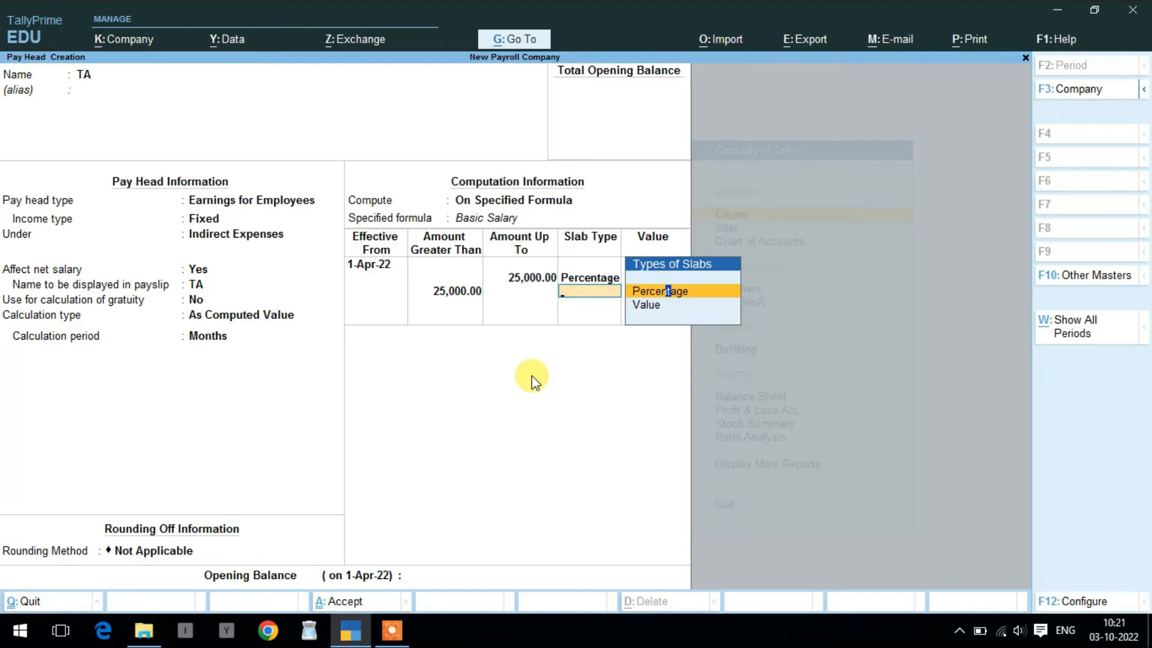
{"action": "key", "text": "Return"}
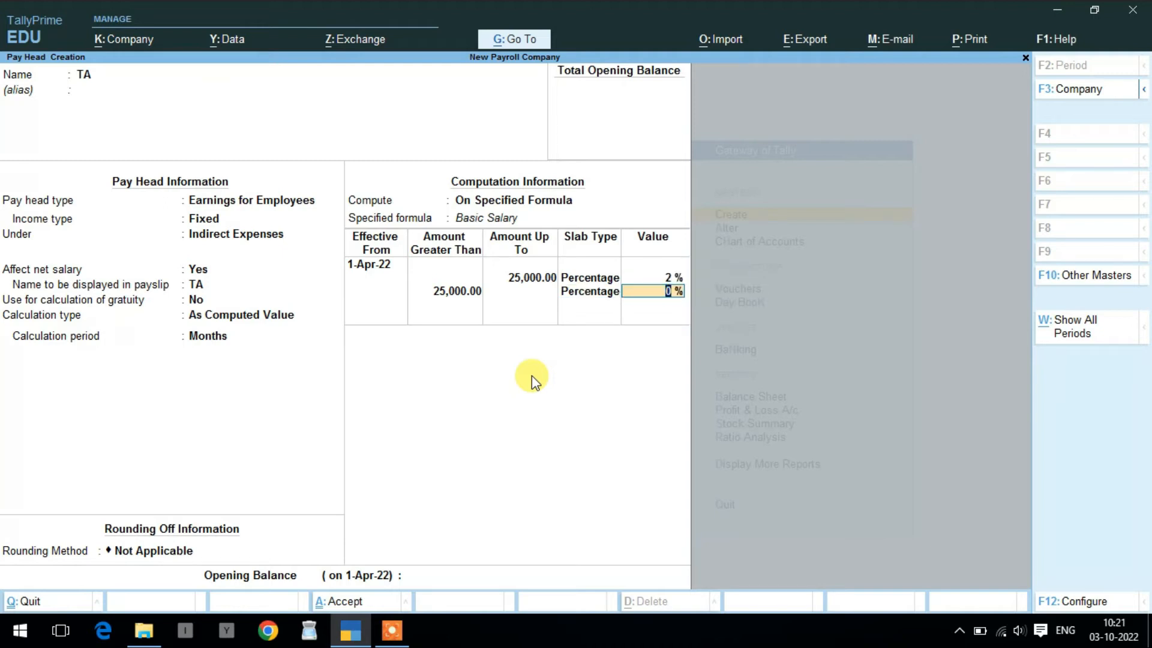
{"action": "type", "text": "3"}
{"action": "key", "text": "Return"}
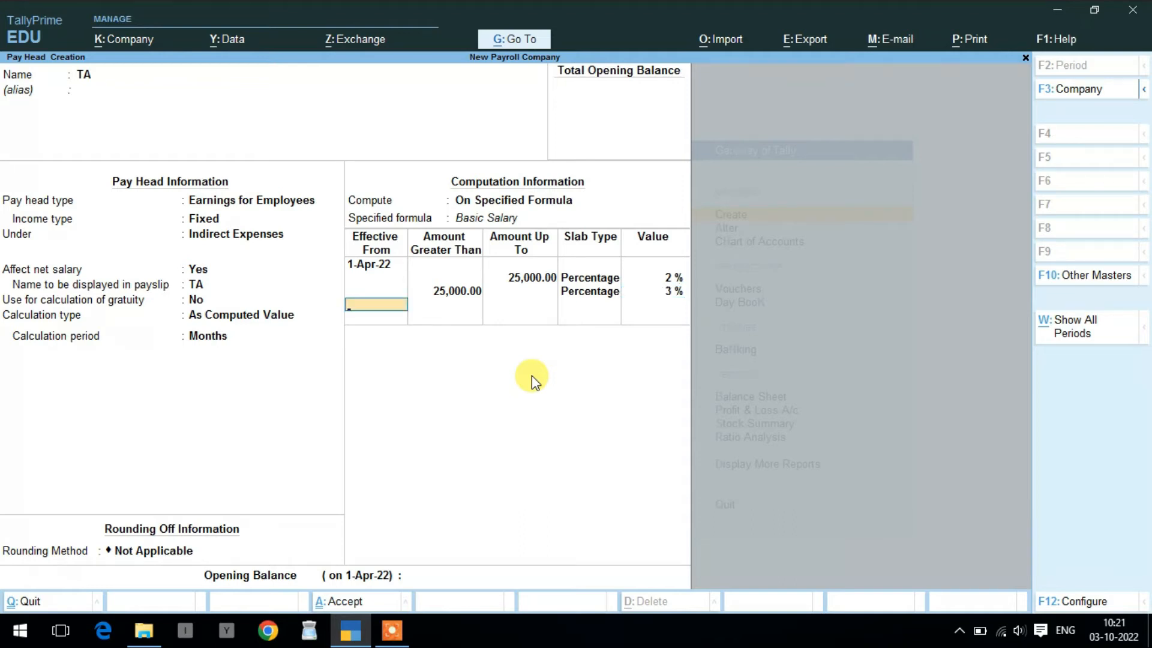
{"action": "key", "text": "Return"}
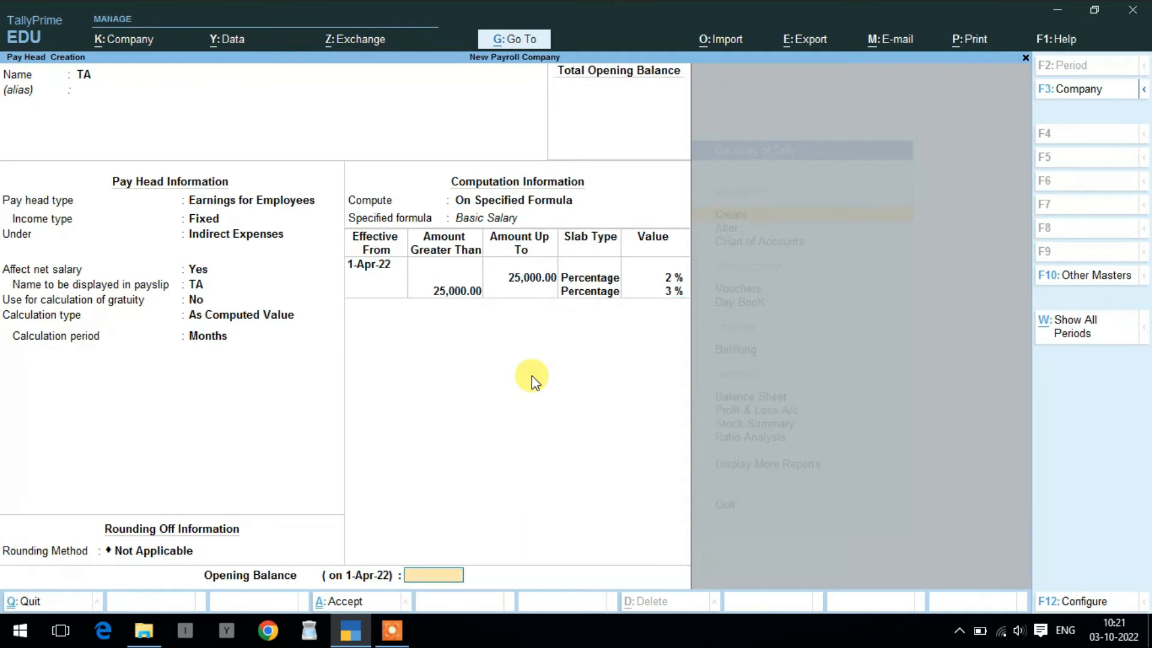
{"action": "key", "text": "Return"}
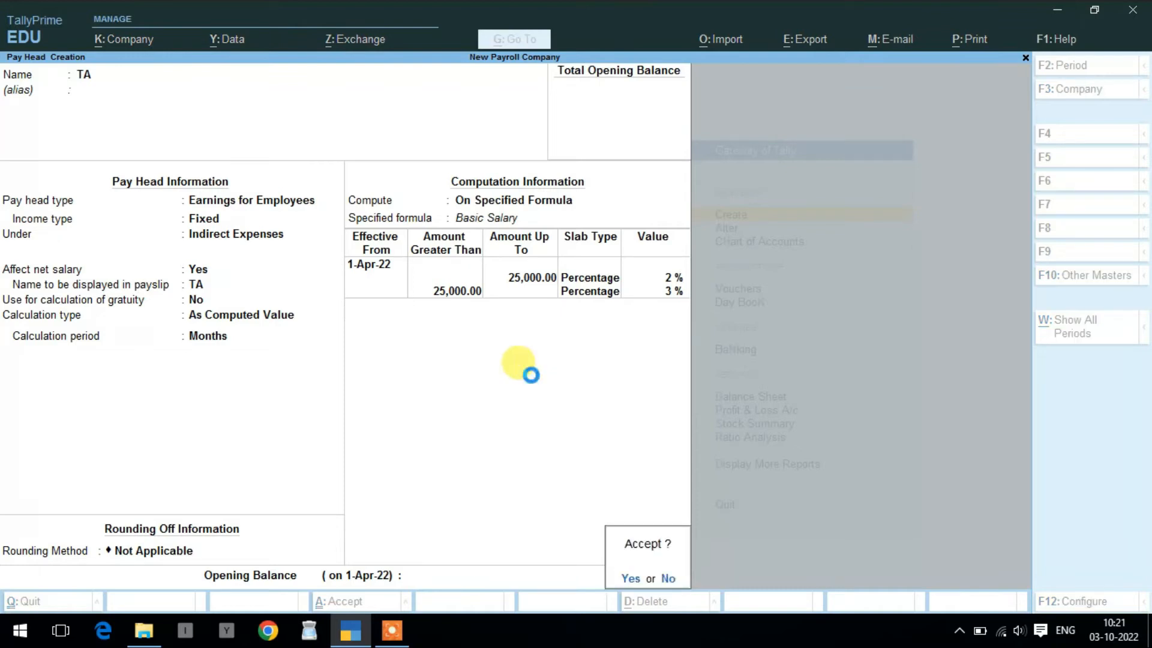
{"action": "key", "text": "Return"}
- Create pay head DA: fixed employee earning, Direct Expenses, gratuity No, As Computed Value
{"action": "type", "text": "DA"}
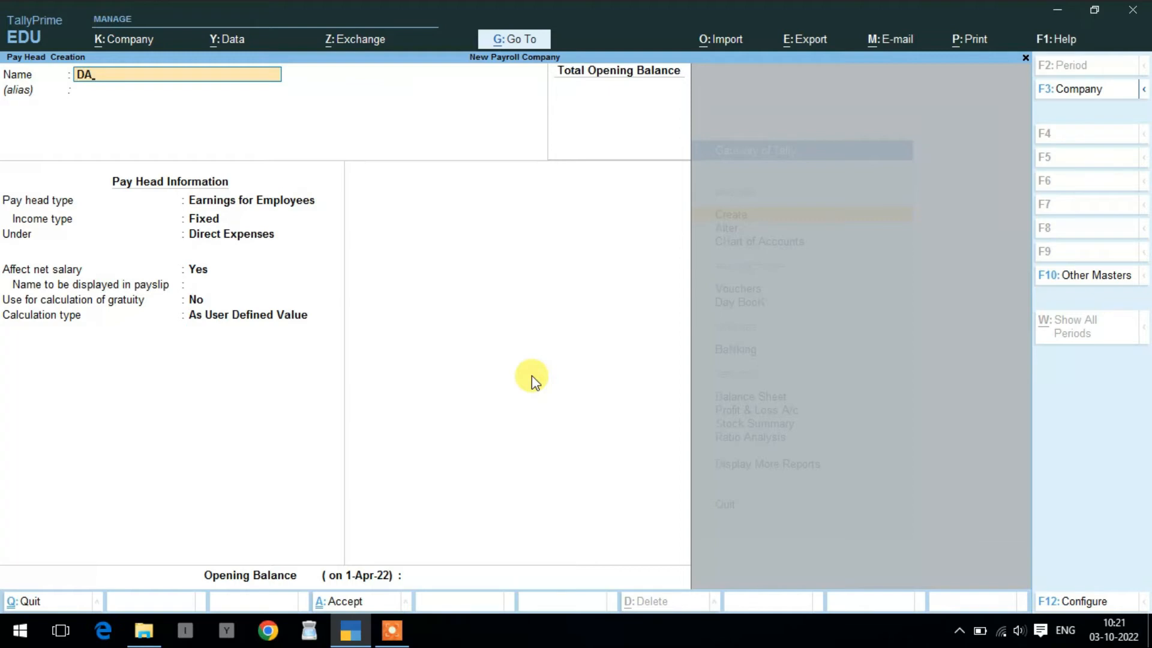
{"action": "key", "text": "Return"}
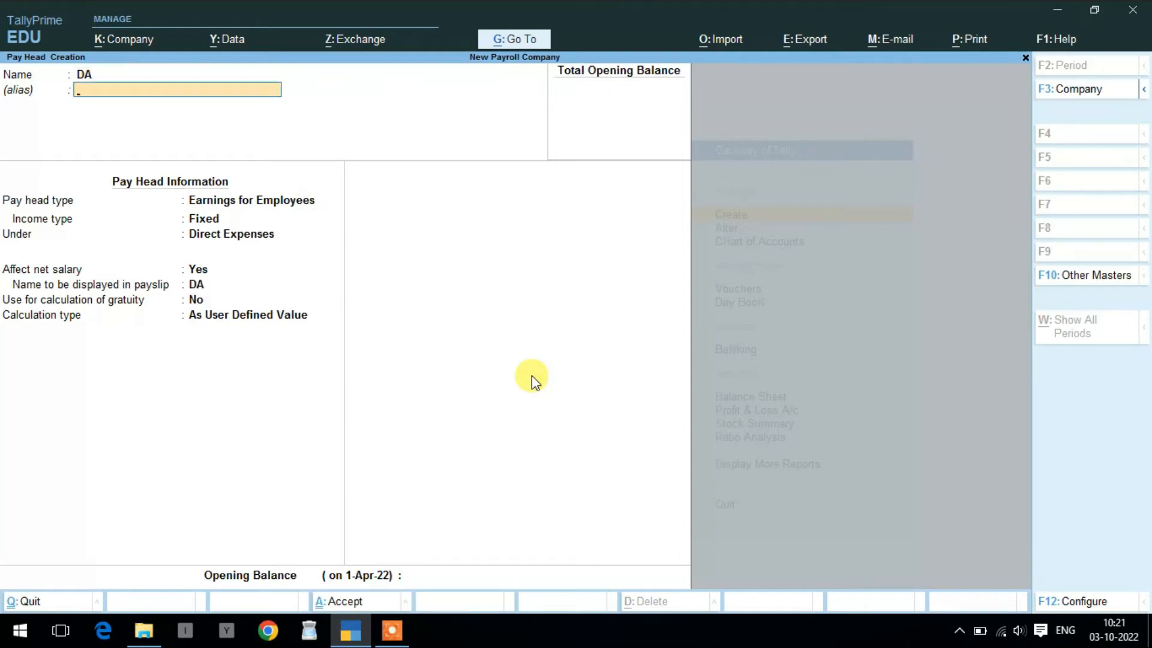
{"action": "key", "text": "Return"}
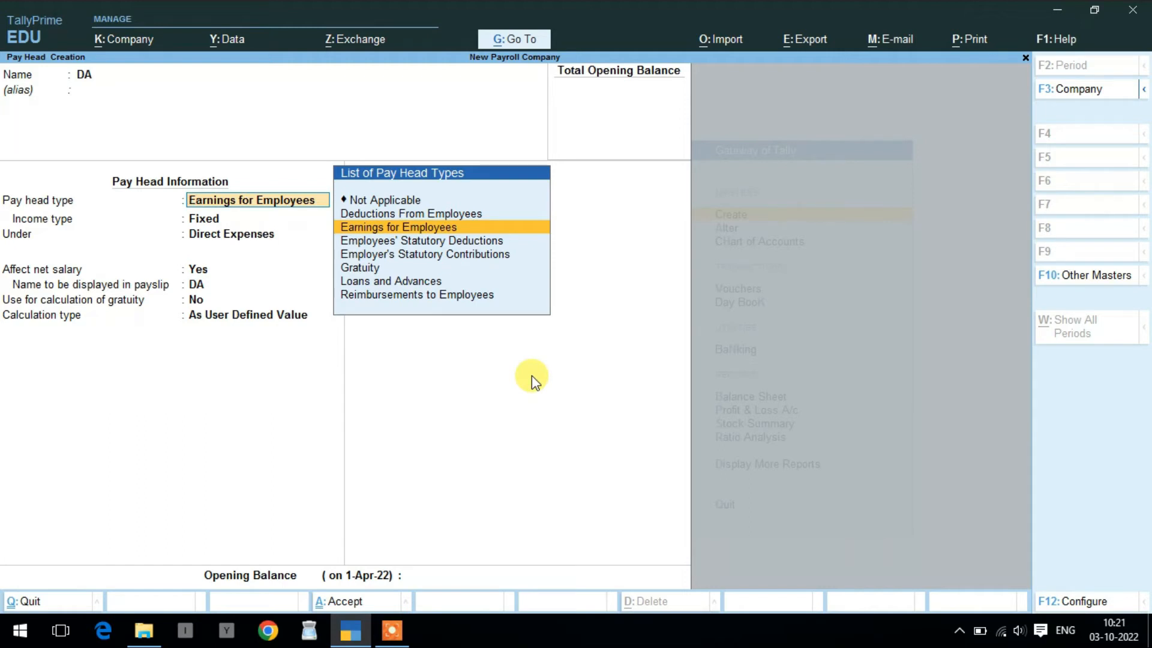
{"action": "key", "text": "Return"}
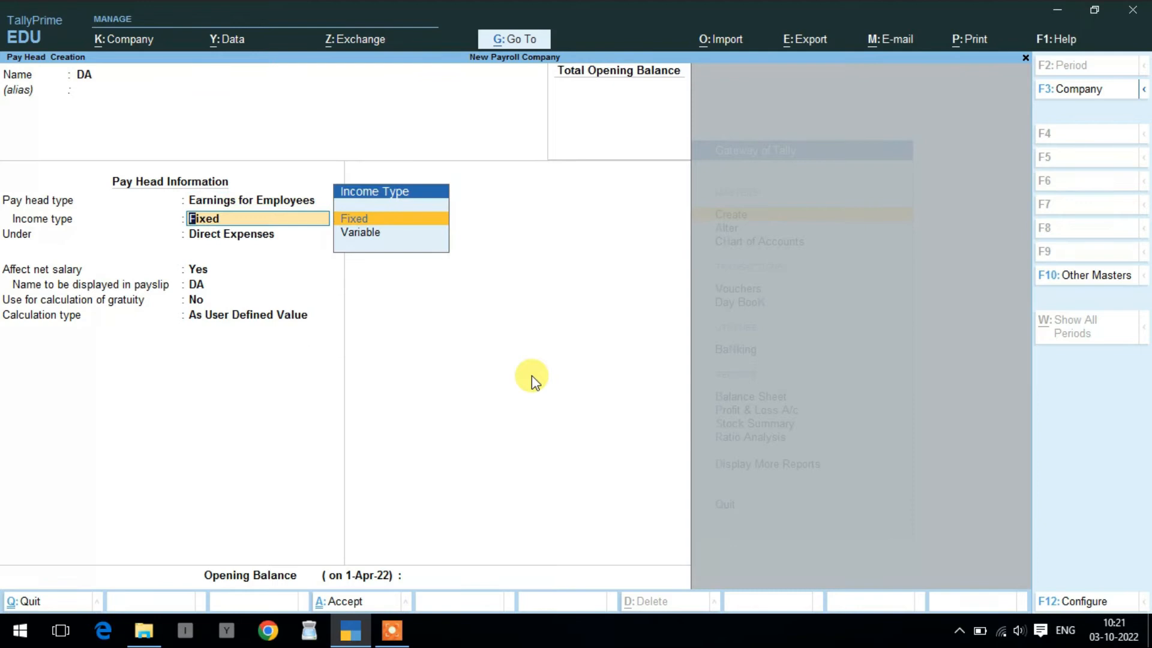
{"action": "key", "text": "Return"}
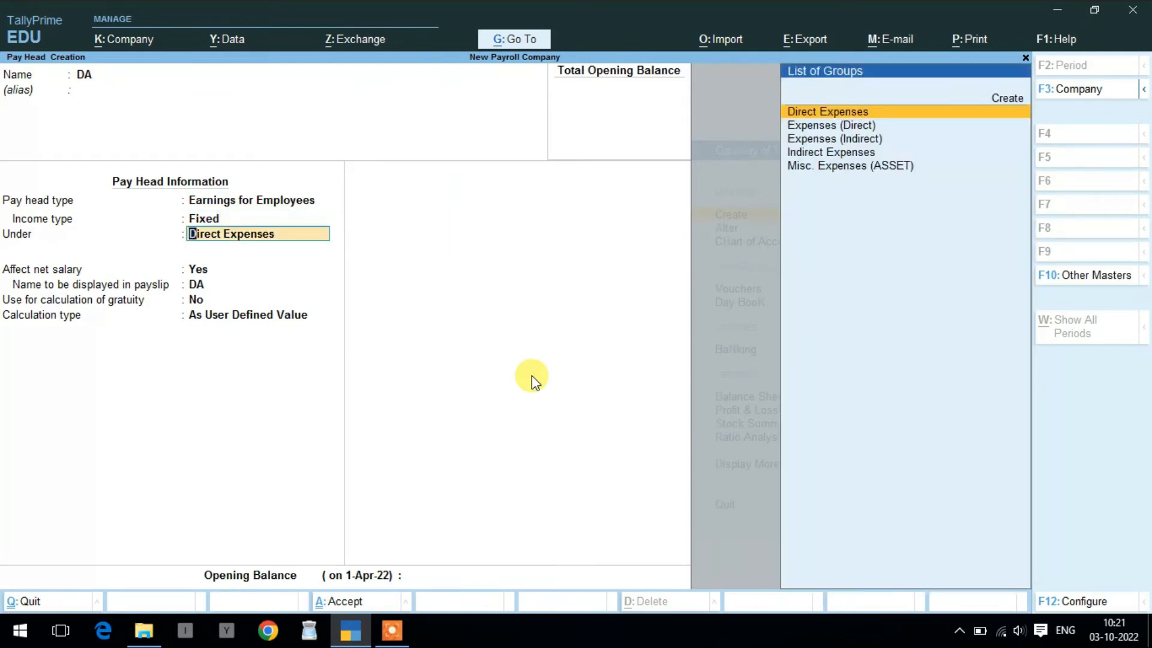
{"action": "key", "text": "Return"}
{"action": "key", "text": "Return"}
{"action": "key", "text": "Return"}
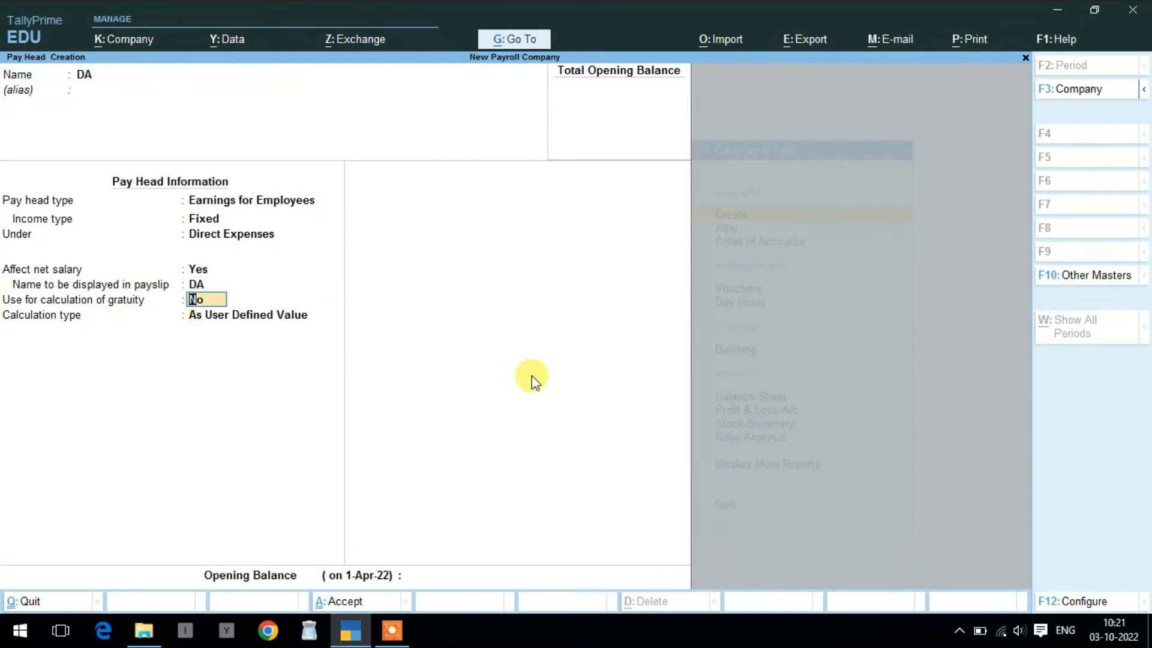
{"action": "key", "text": "Return"}
{"action": "key", "text": "Up"}
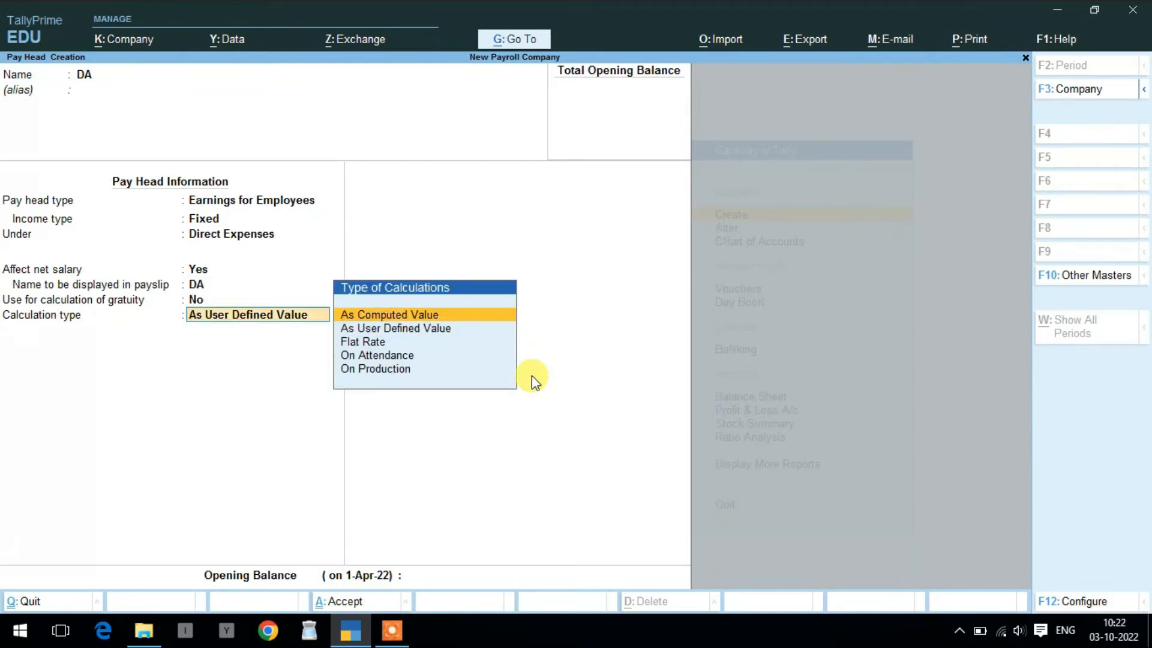
{"action": "left_click", "coordinate": [536, 381]}
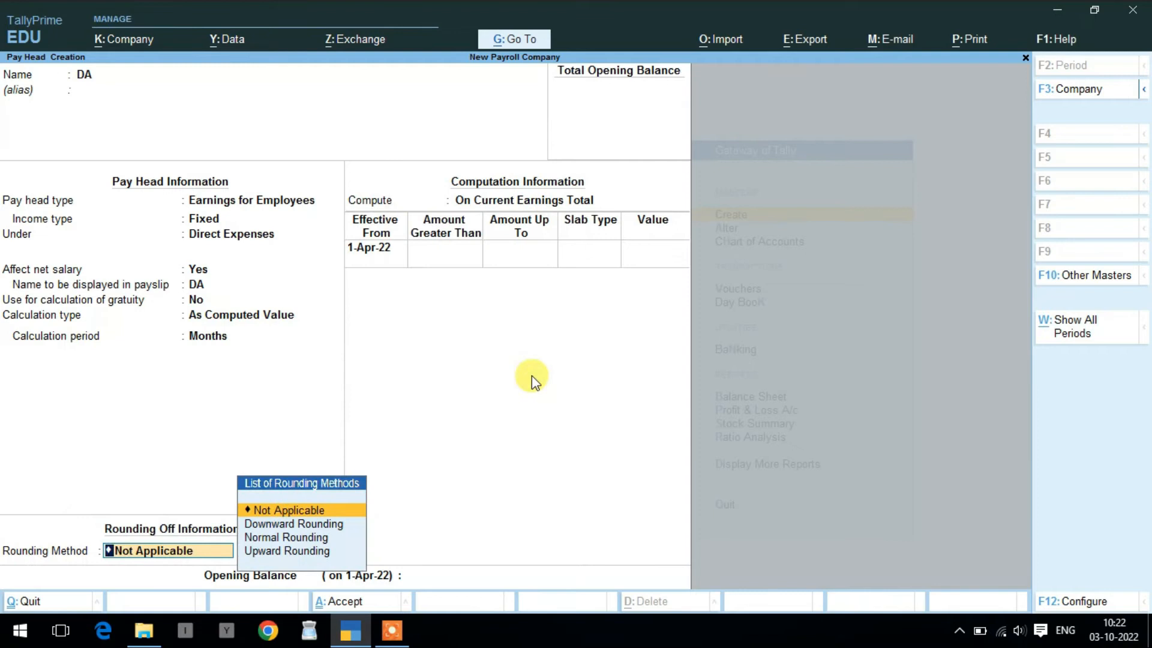
- Compute DA On Specified Formula of Basic Salary, effective 1-Apr-22
{"action": "key", "text": "Return"}
{"action": "key", "text": "Down"}
{"action": "key", "text": "Down"}
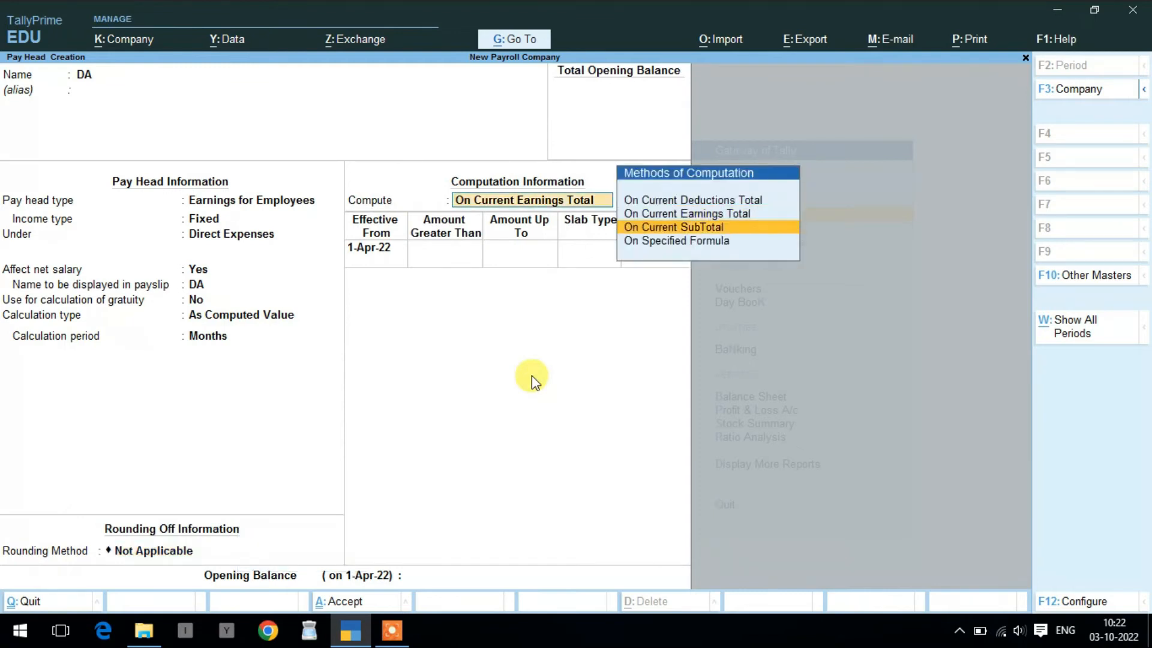
{"action": "key", "text": "Return"}
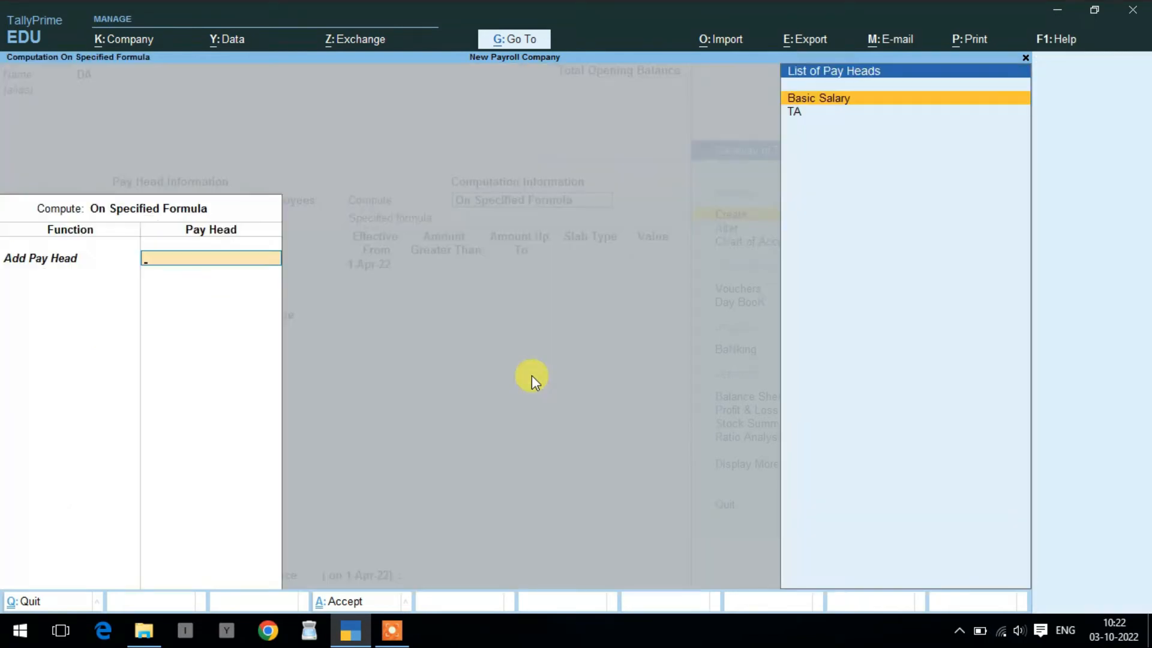
{"action": "key", "text": "Return"}
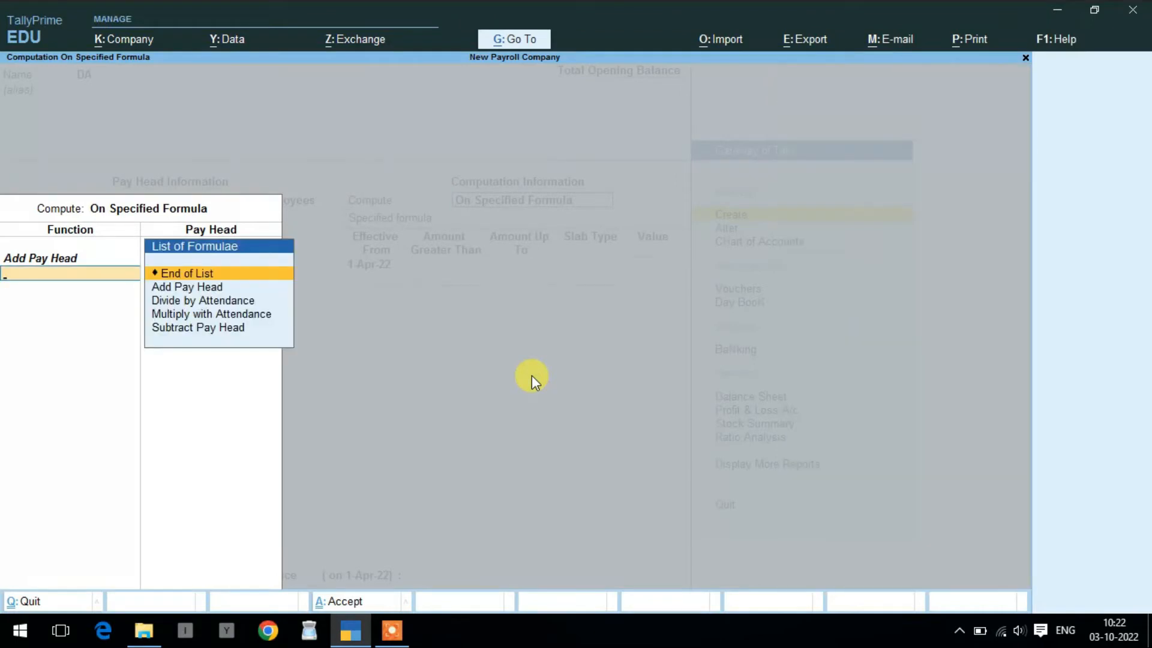
{"action": "key", "text": "Return"}
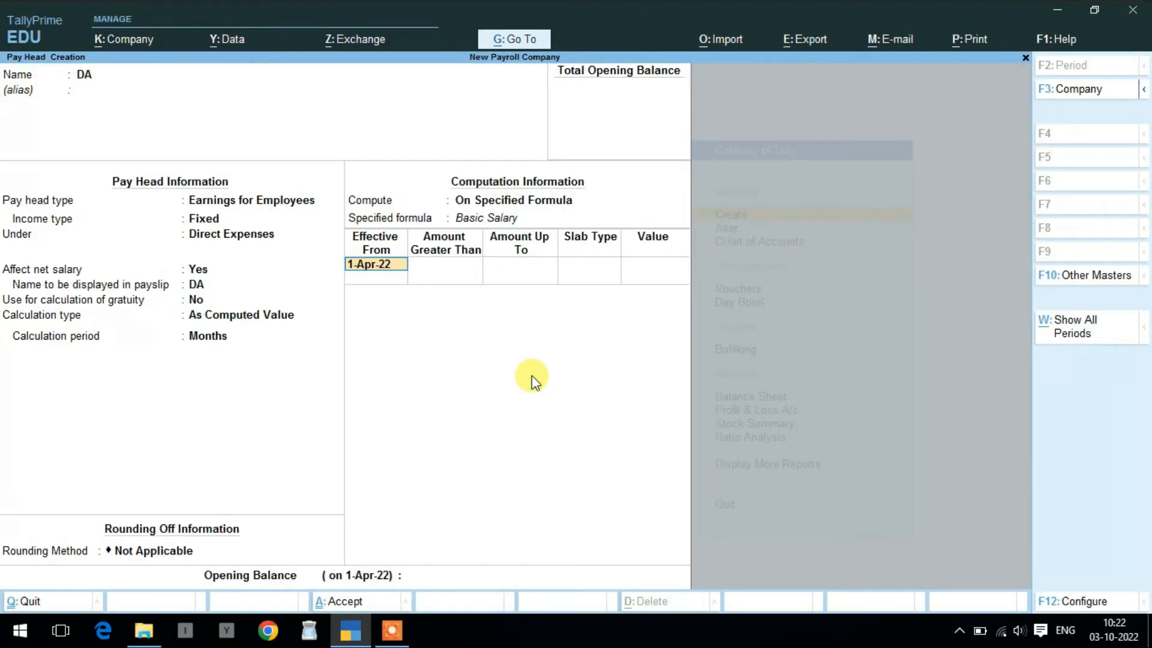
{"action": "key", "text": "Return"}
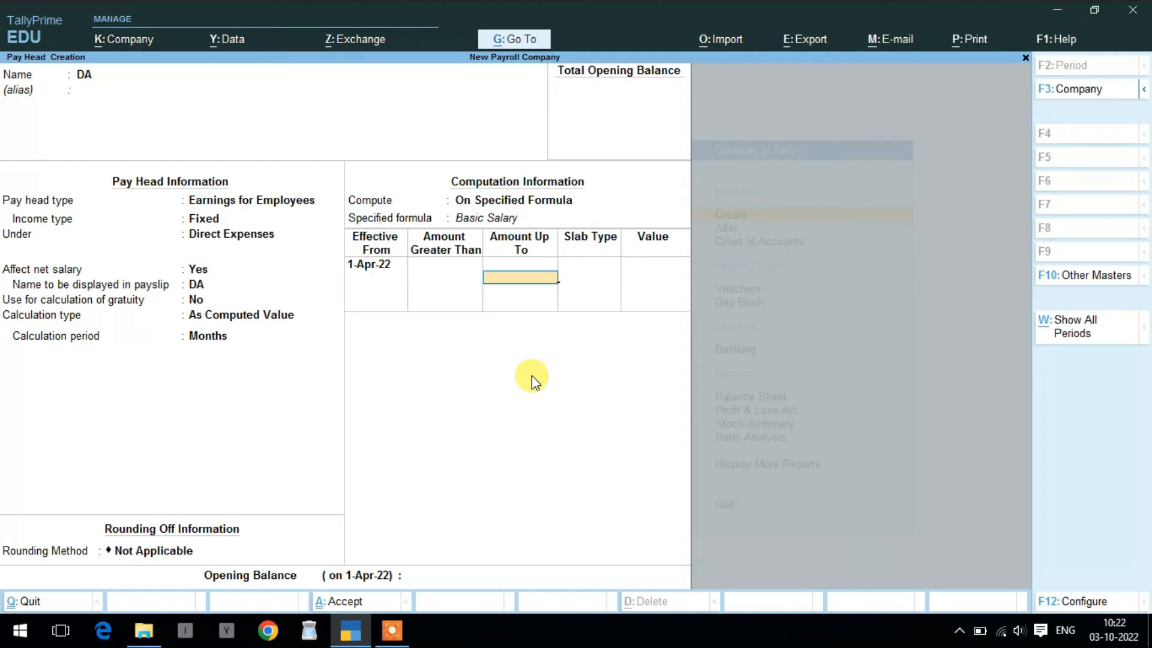
- Add fixed-value slabs of 1,500 up to 15,000 and 1,700 above, then save DA
{"action": "type", "text": "15000"}
{"action": "key", "text": "Return"}
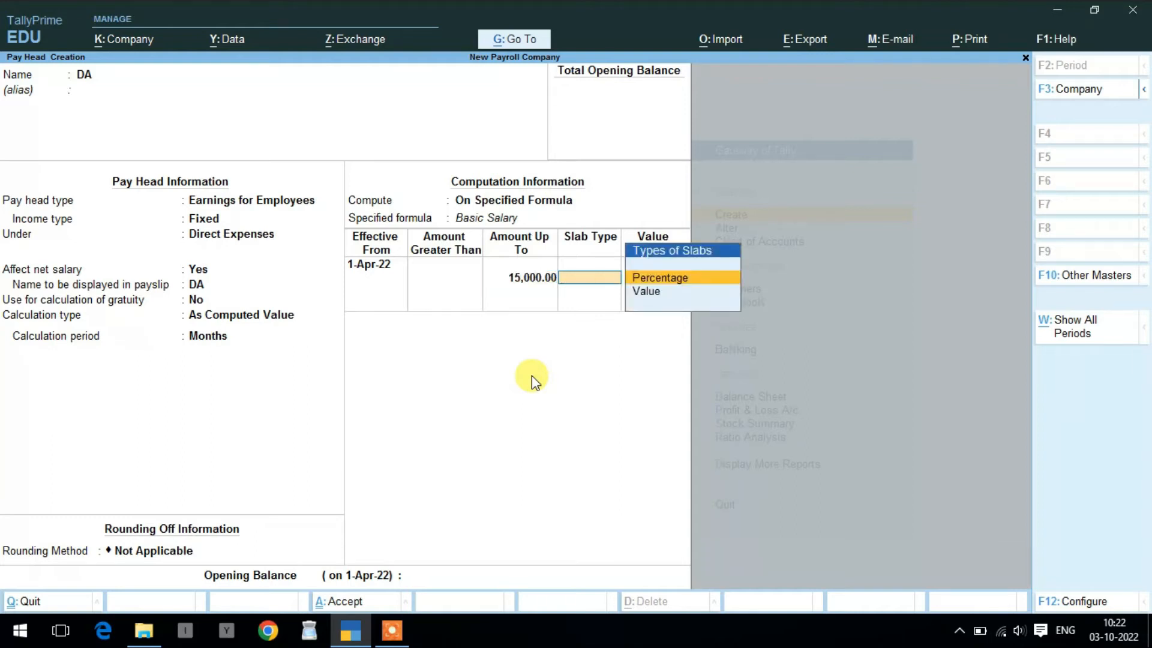
{"action": "key", "text": "Down"}
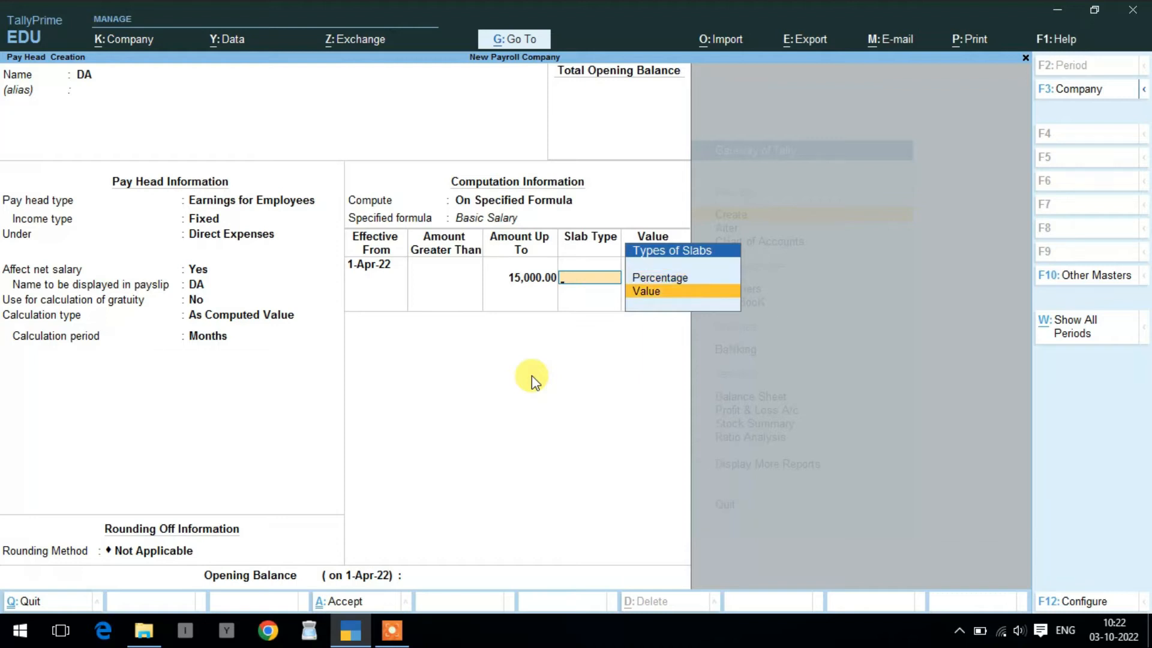
{"action": "key", "text": "Return"}
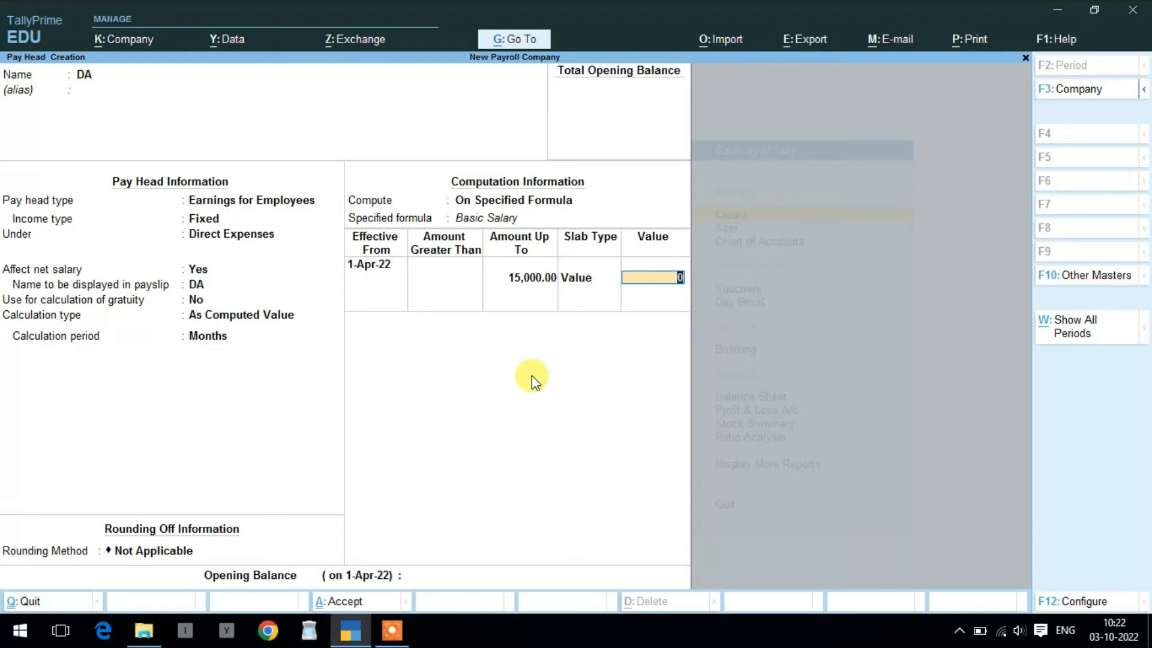
{"action": "type", "text": "1500"}
{"action": "key", "text": "Return"}
{"action": "key", "text": "Return"}
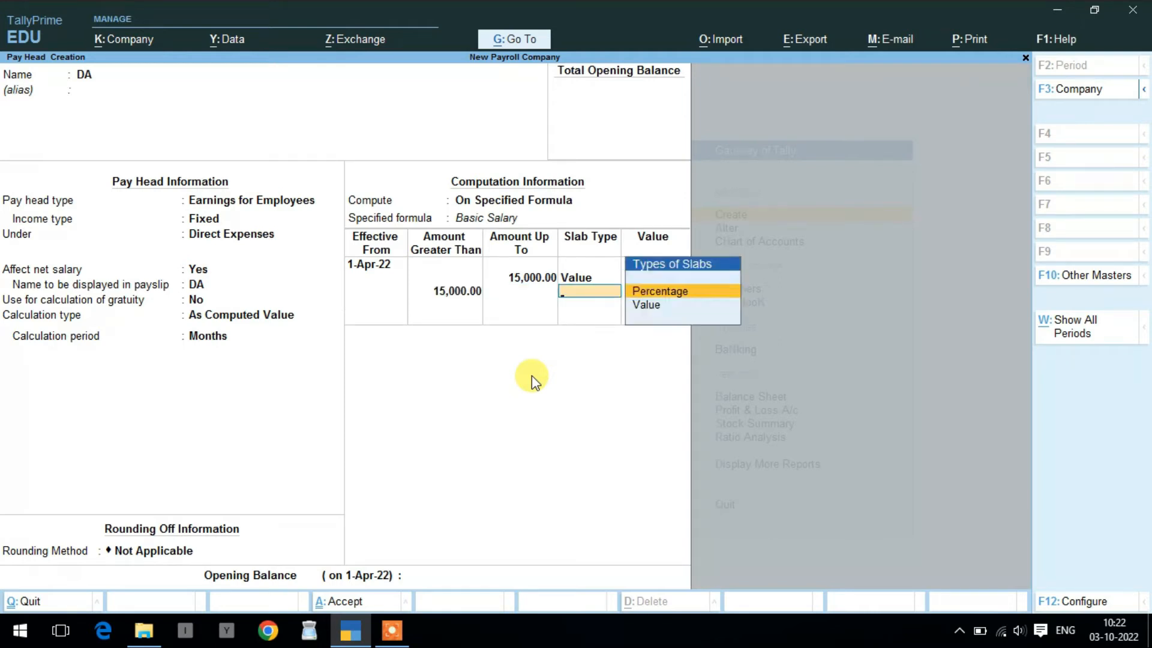
{"action": "key", "text": "Down"}
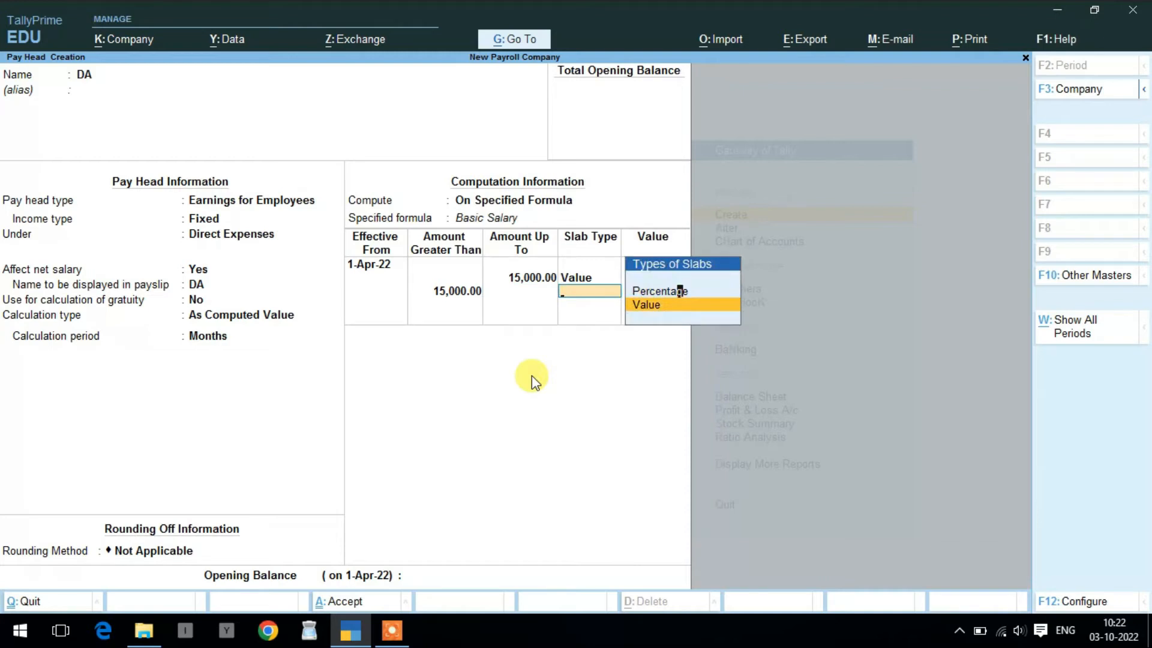
{"action": "key", "text": "Return"}
{"action": "type", "text": "1700"}
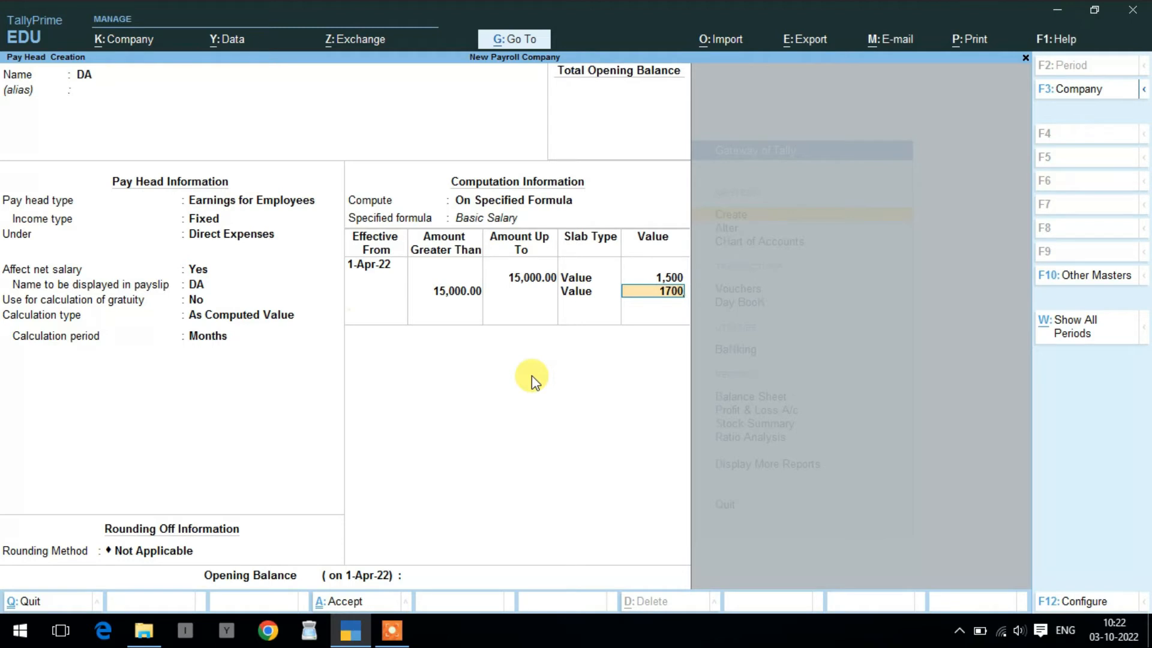
{"action": "key", "text": "Return"}
{"action": "key", "text": "Return"}
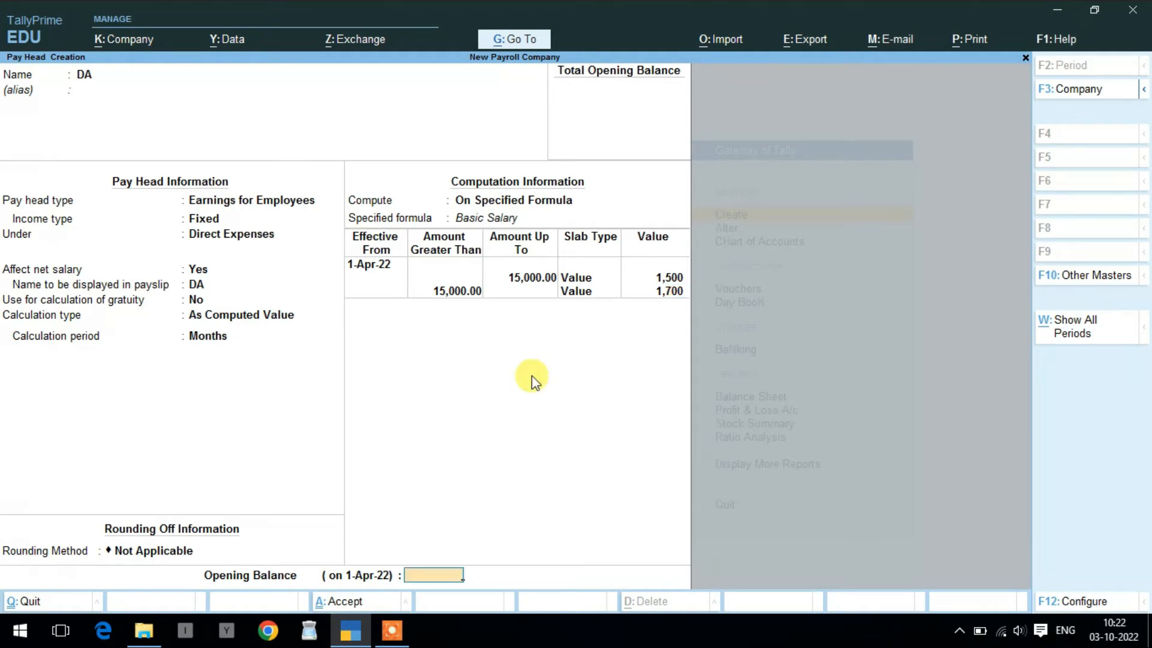
{"action": "key", "text": "Return"}
{"action": "key", "text": "y"}
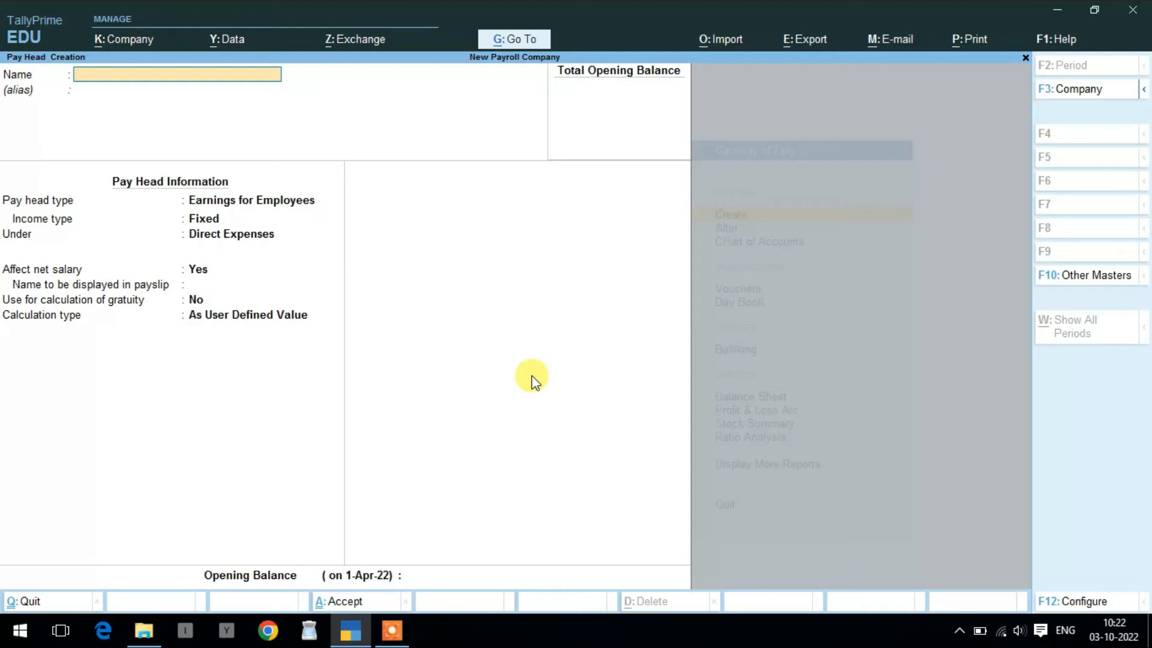
- Name the new pay head HRA as a Fixed employee earning under Direct Expenses
{"action": "type", "text": "HRA"}
{"action": "key", "text": "Return"}
{"action": "key", "text": "Return"}
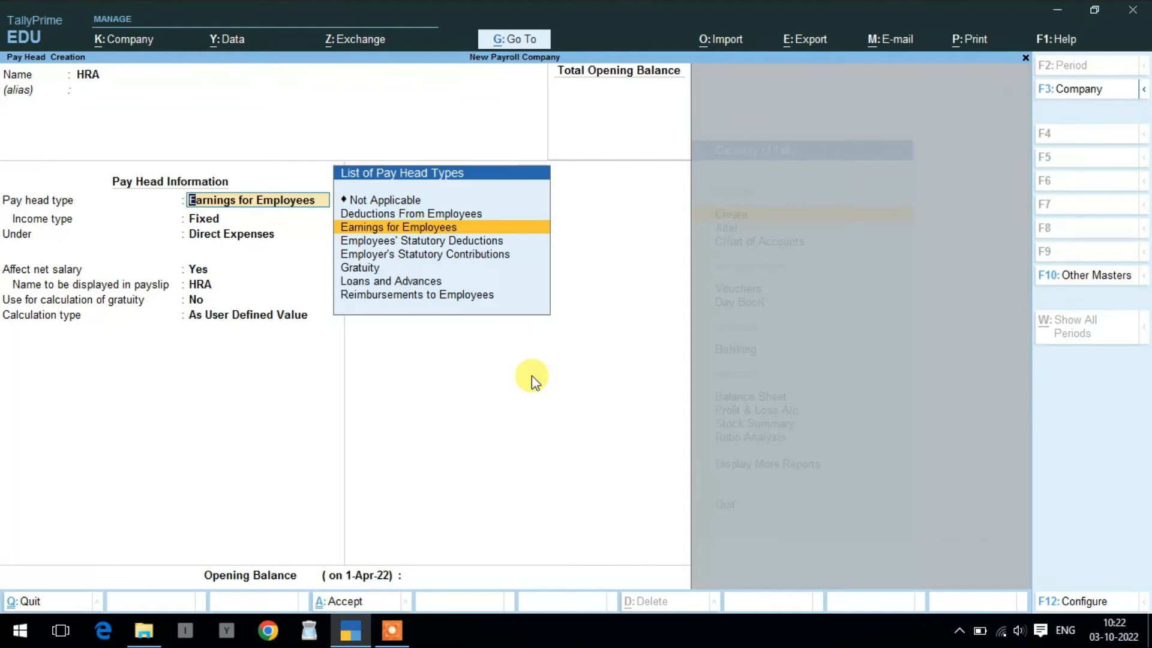
{"action": "key", "text": "Return"}
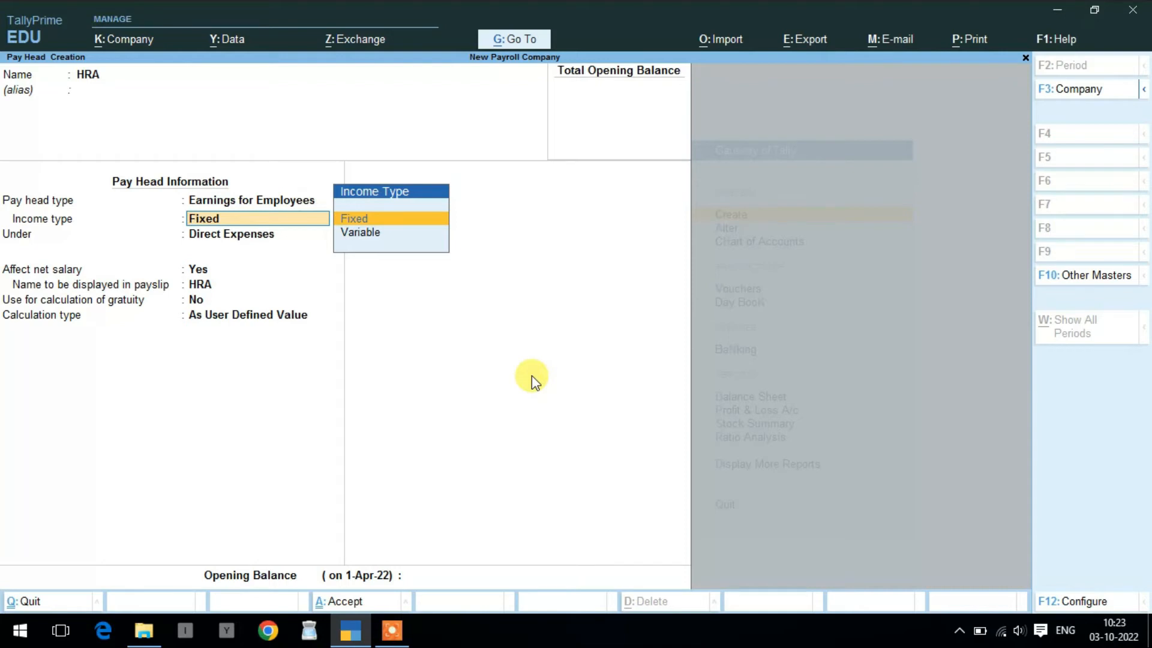
{"action": "key", "text": "Down"}
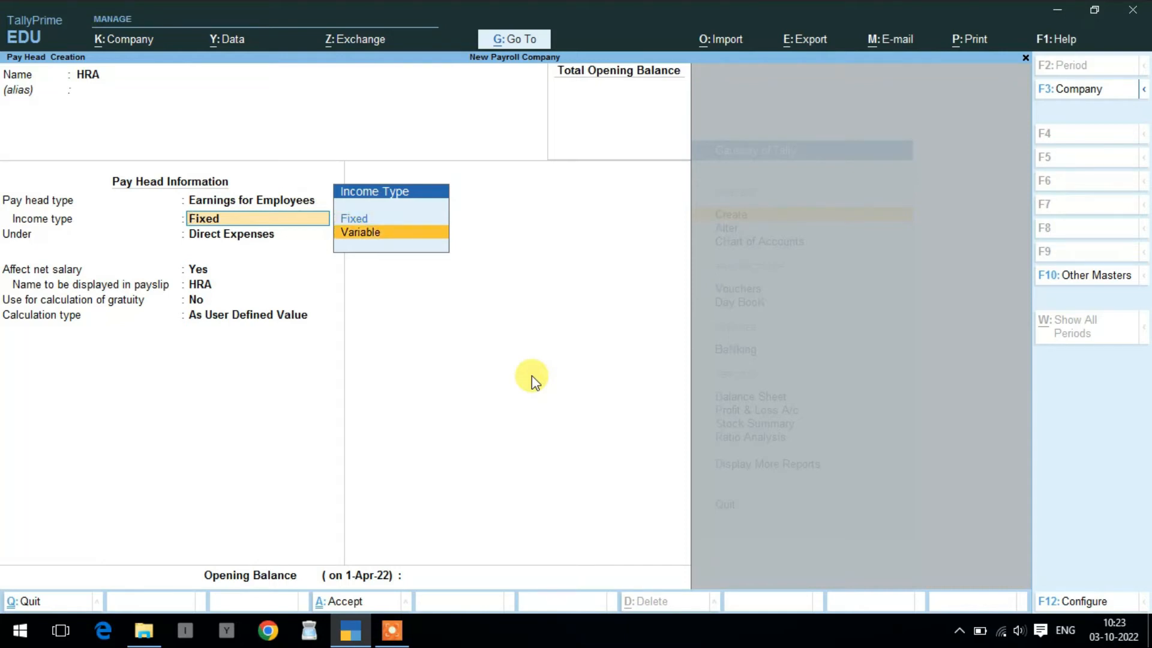
{"action": "key", "text": "Up"}
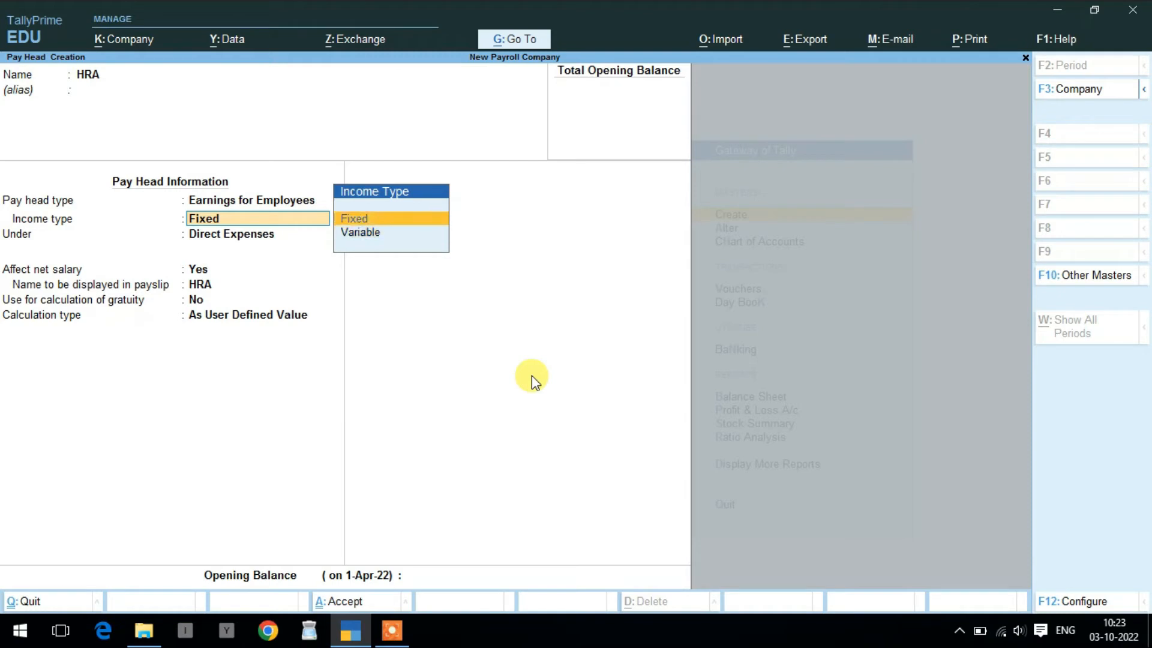
{"action": "key", "text": "Return"}
{"action": "key", "text": "Return"}
{"action": "key", "text": "Return"}
{"action": "key", "text": "Return"}
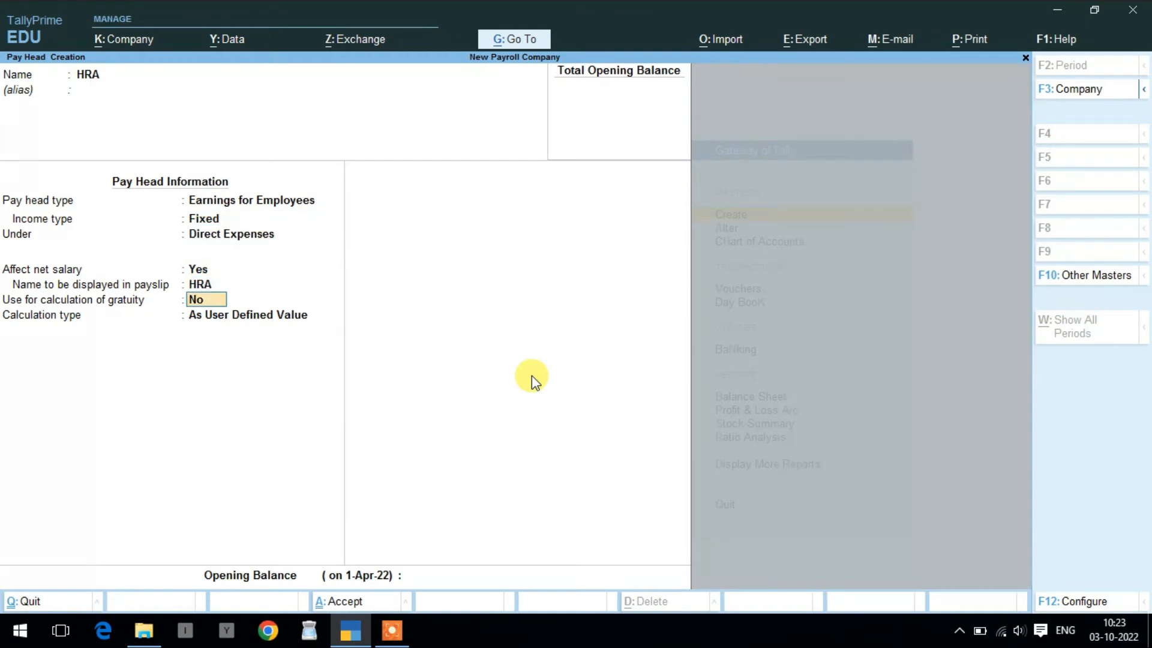
{"action": "key", "text": "Return"}
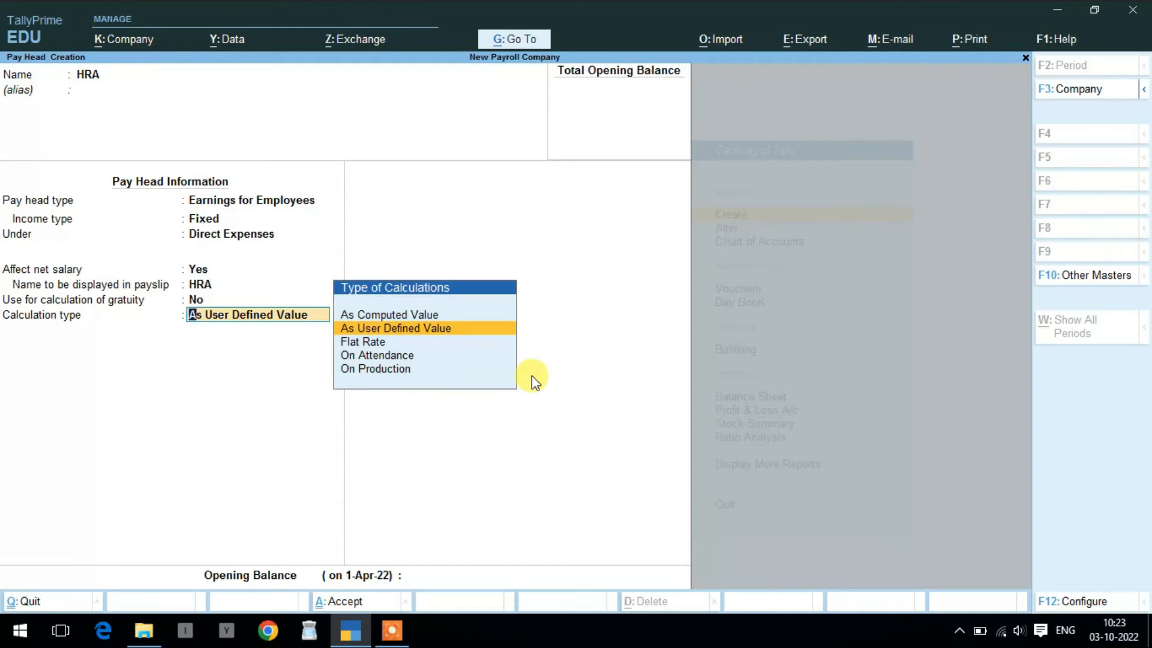
- Calculate HRA As Computed Value, computed On Specified Formula with no rounding
{"action": "key", "text": "Up"}
{"action": "key", "text": "Return"}
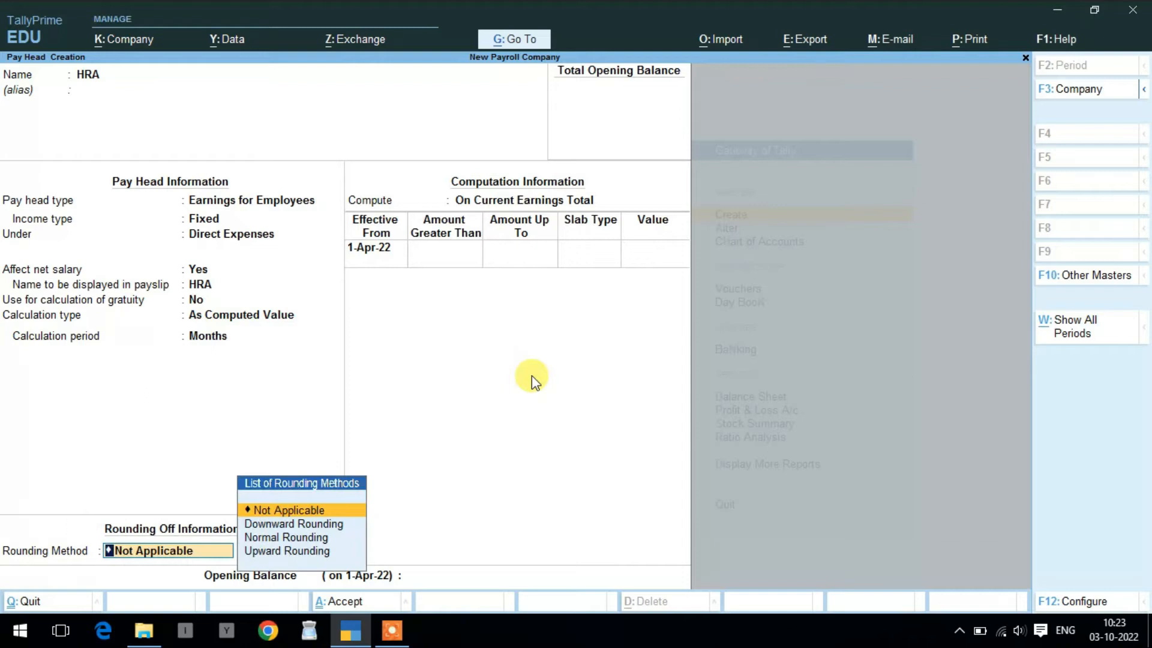
{"action": "key", "text": "Return"}
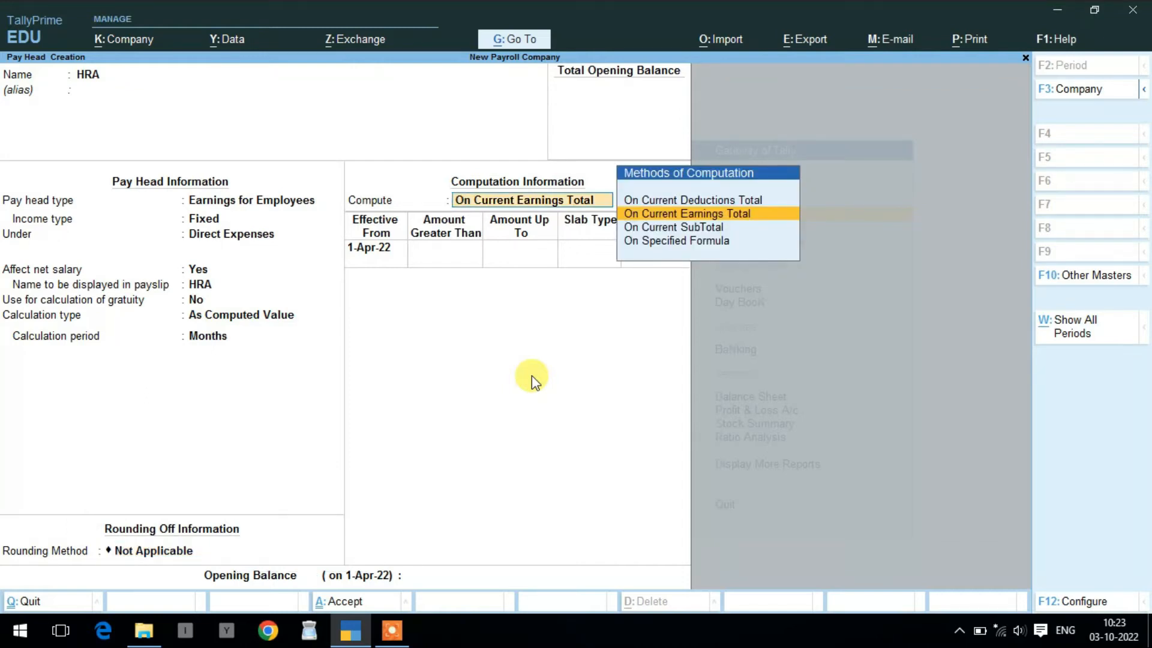
{"action": "key", "text": "Down"}
{"action": "key", "text": "Down"}
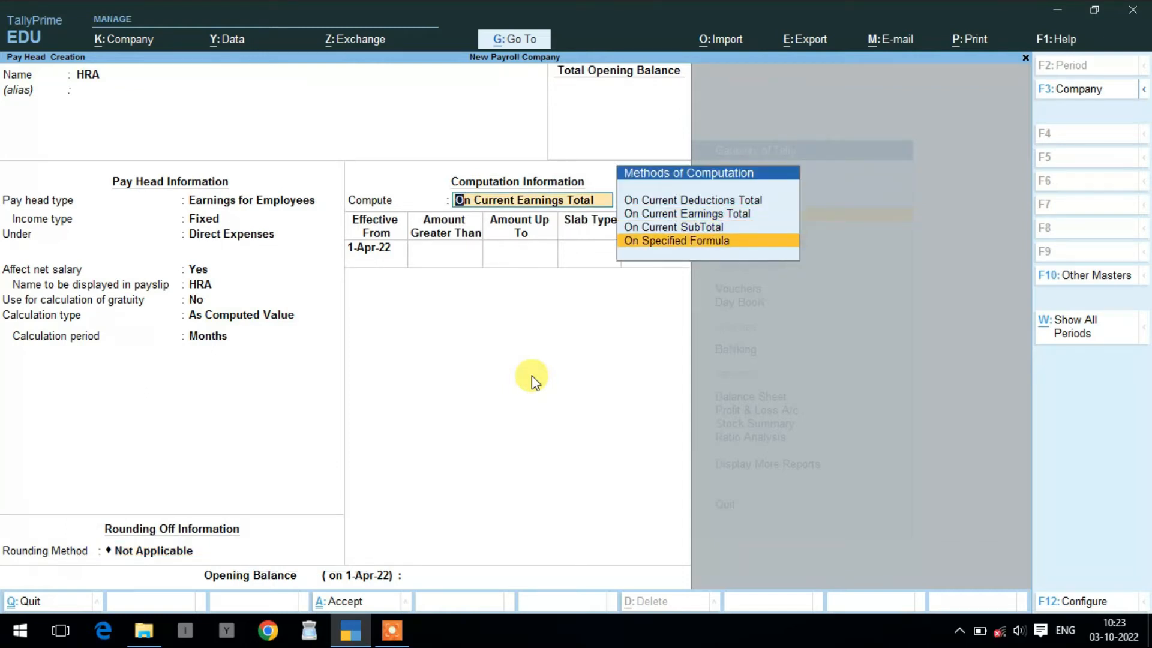
{"action": "key", "text": "Return"}
- Base HRA on Basic Salary with a 5% slab up to 15,000 and 4% above
{"action": "key", "text": "Return"}
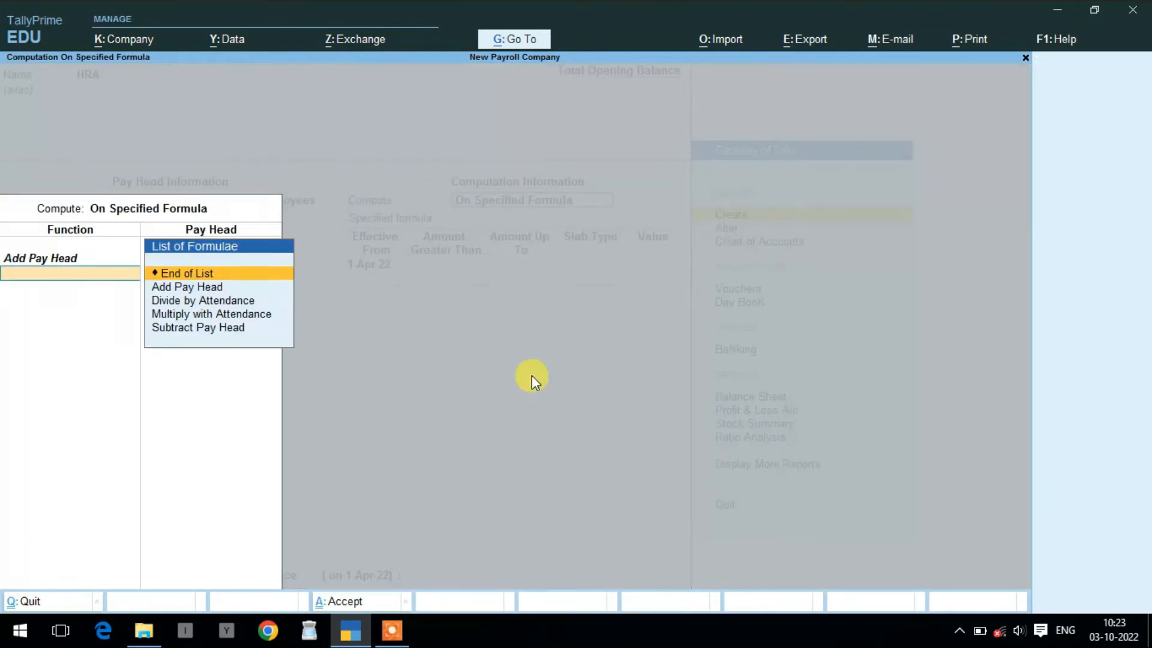
{"action": "key", "text": "Return"}
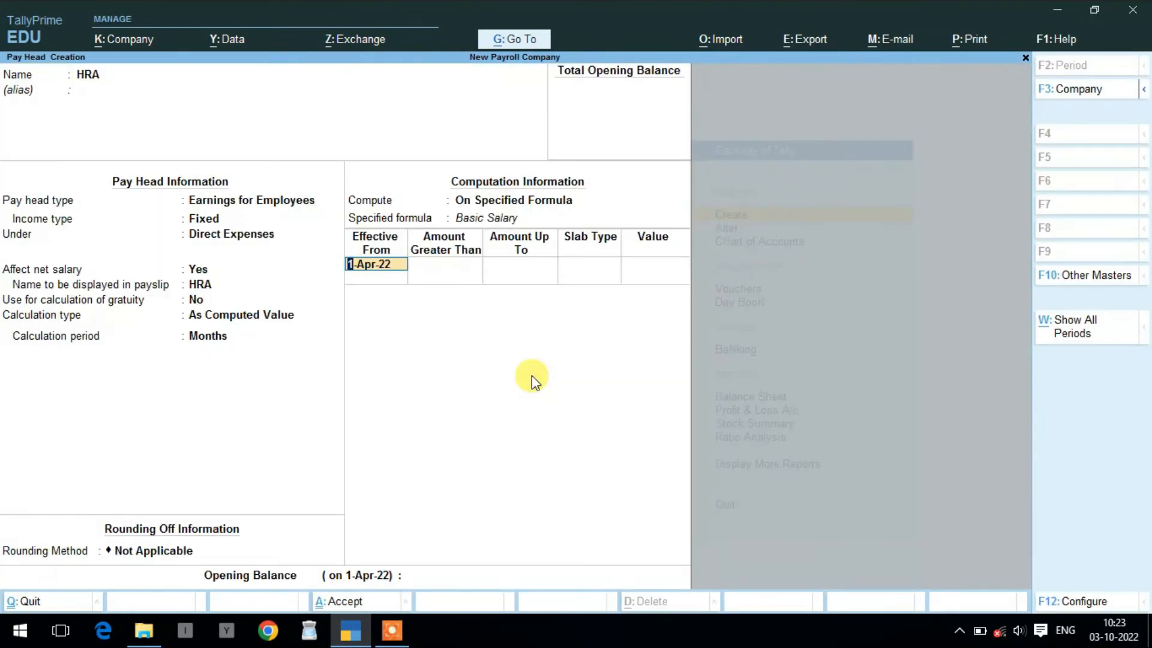
{"action": "key", "text": "Return"}
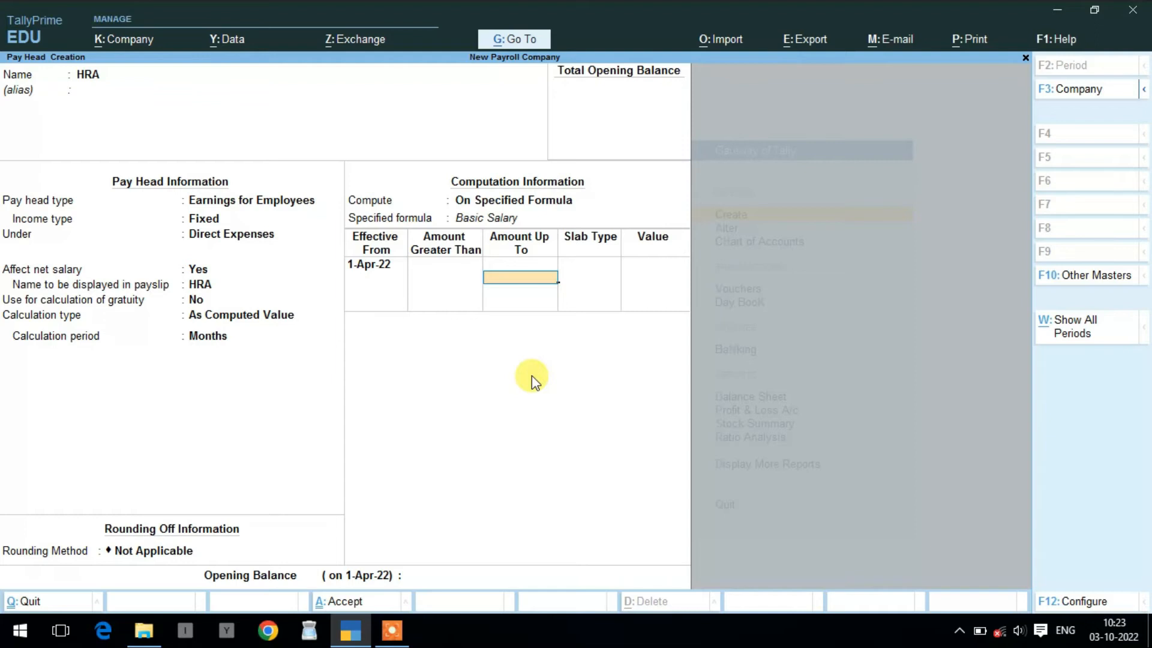
{"action": "type", "text": "15000"}
{"action": "key", "text": "Return"}
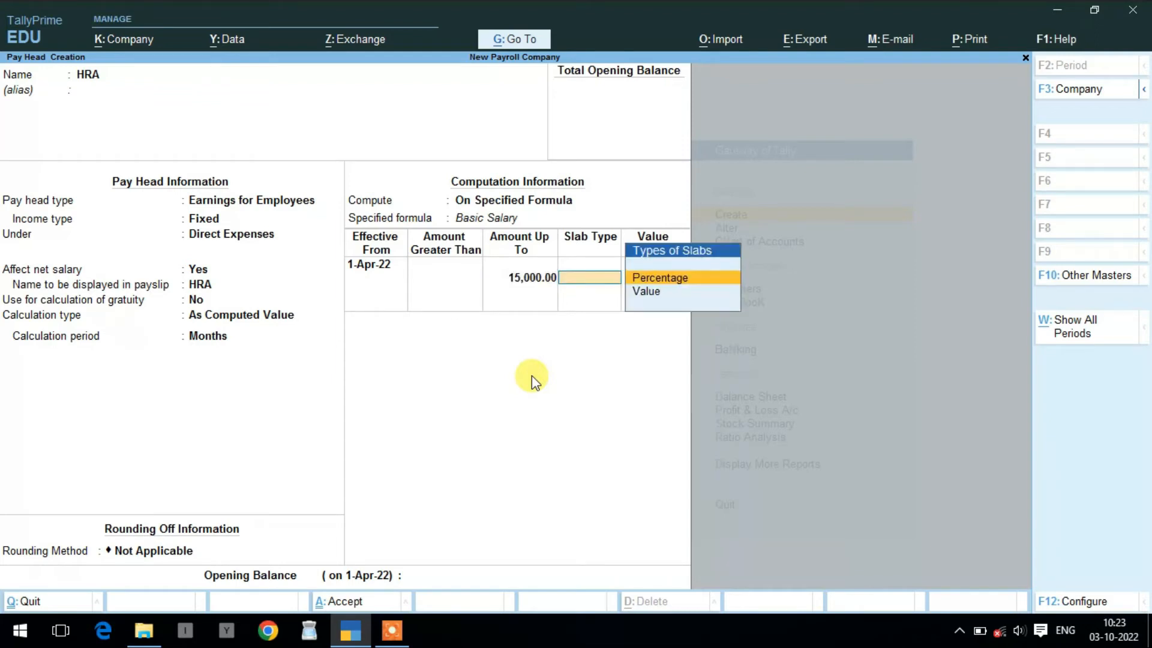
{"action": "key", "text": "Return"}
{"action": "type", "text": "5"}
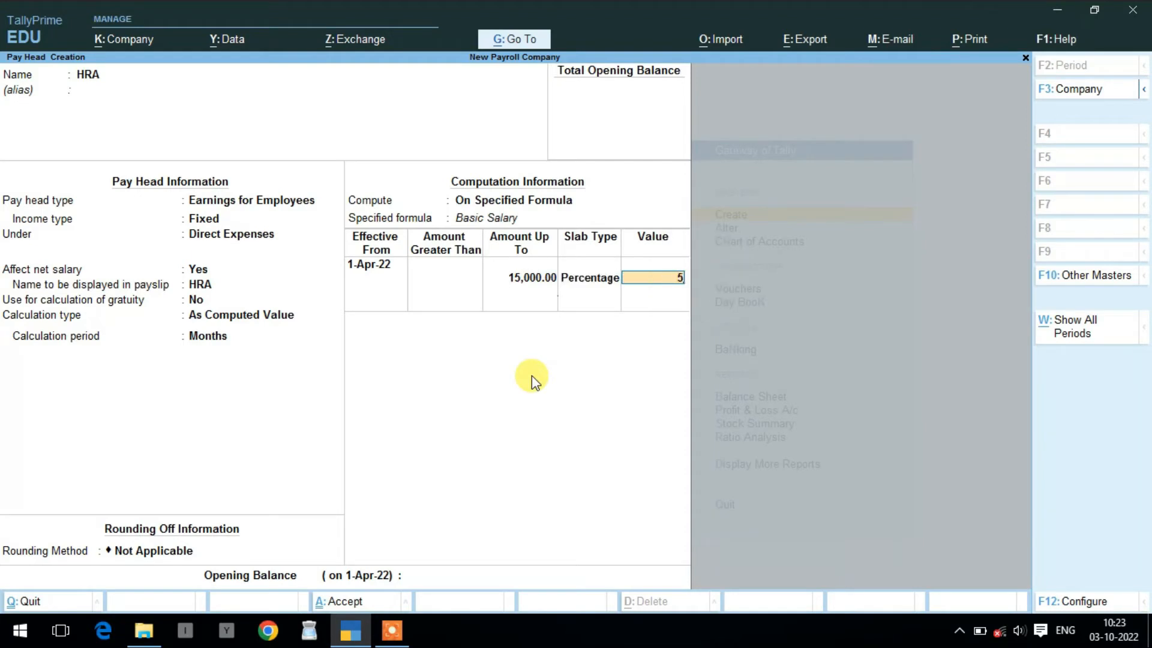
{"action": "key", "text": "Return"}
{"action": "key", "text": "Return"}
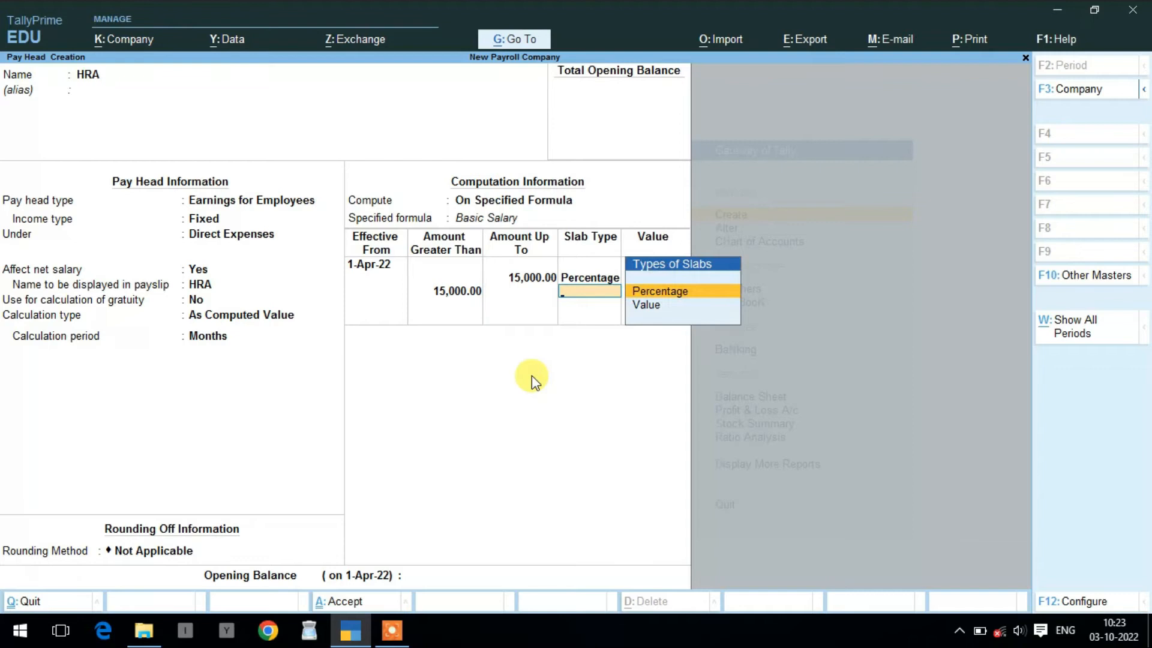
{"action": "key", "text": "Return"}
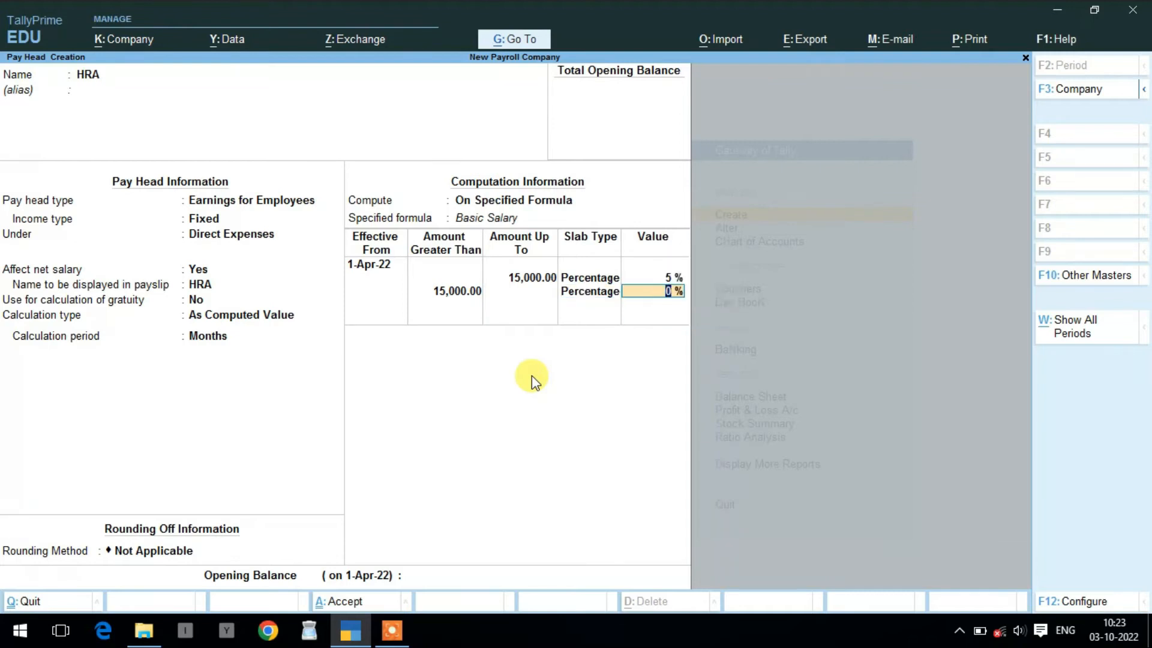
{"action": "type", "text": "4"}
{"action": "key", "text": "Return"}
{"action": "key", "text": "Return"}
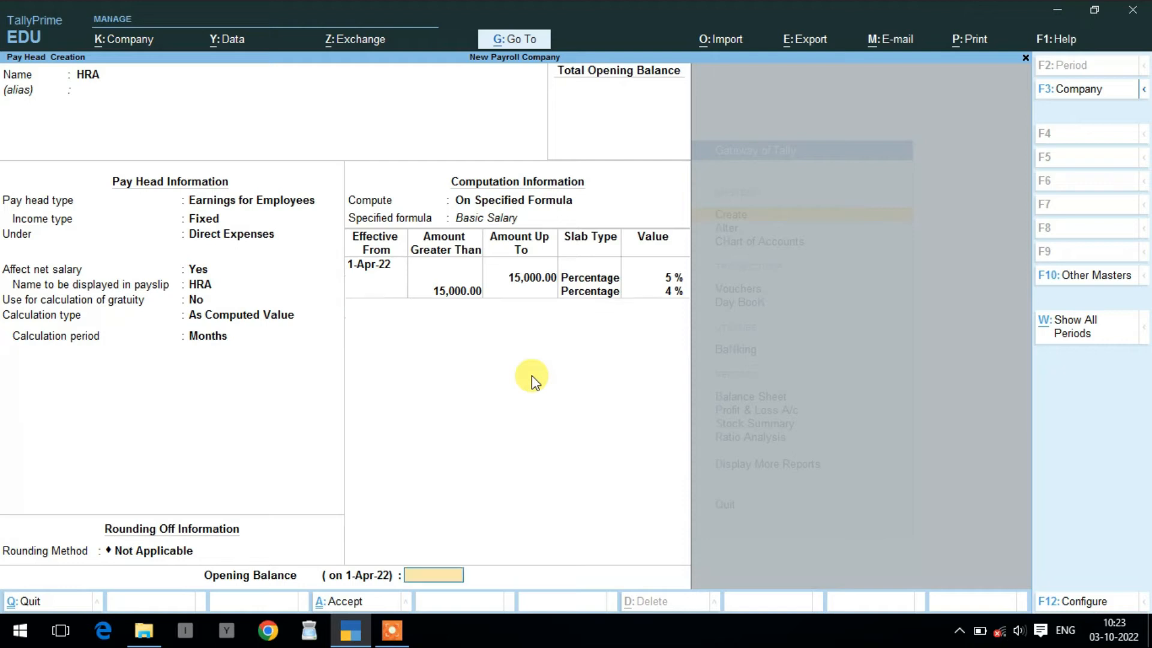
{"action": "key", "text": "Return"}
{"action": "key", "text": "Return"}
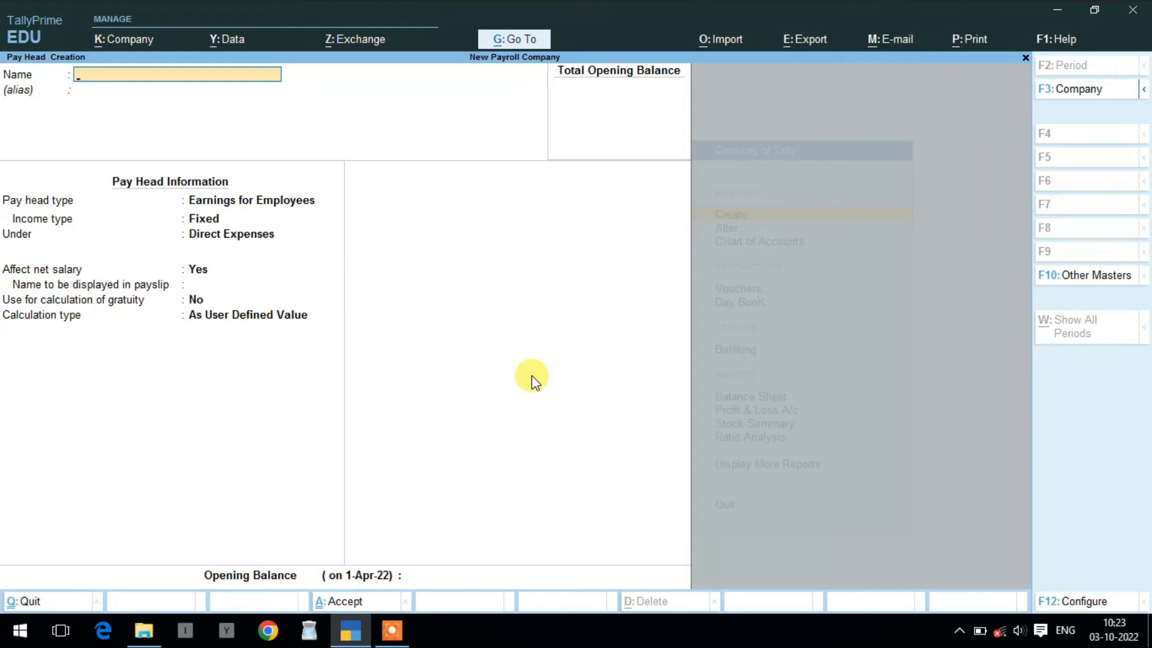
- Create pay head PF as Deductions From Employees under Current Liabilities, As Computed Value
{"action": "type", "text": "PF"}
{"action": "key", "text": "Return"}
{"action": "key", "text": "Return"}
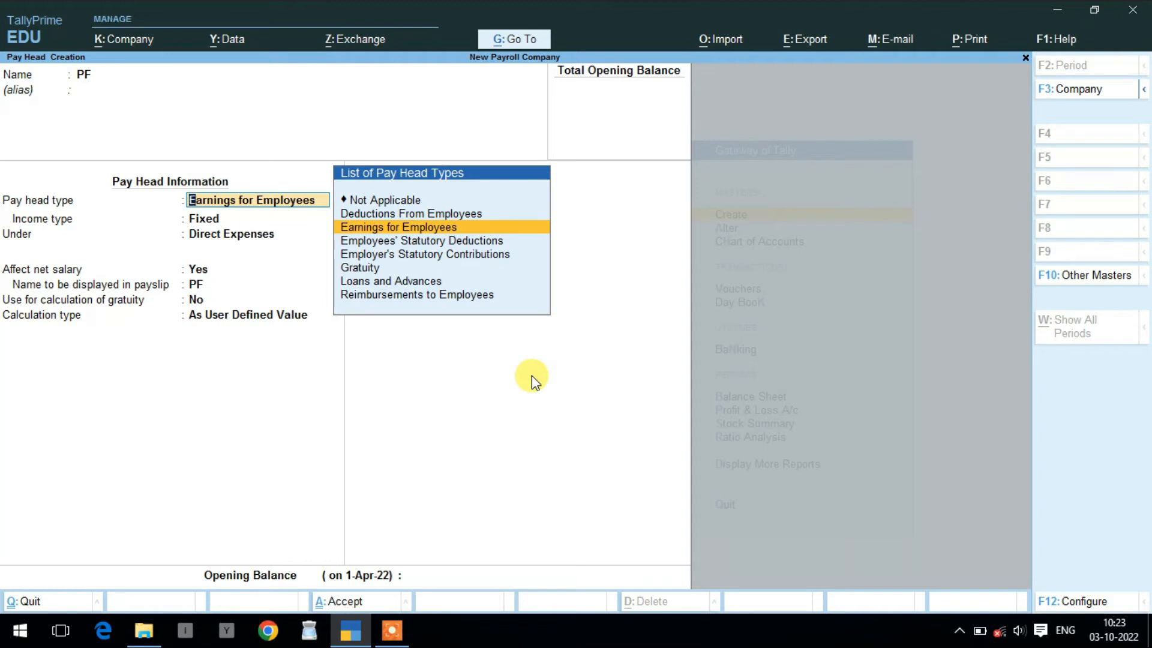
{"action": "key", "text": "Up"}
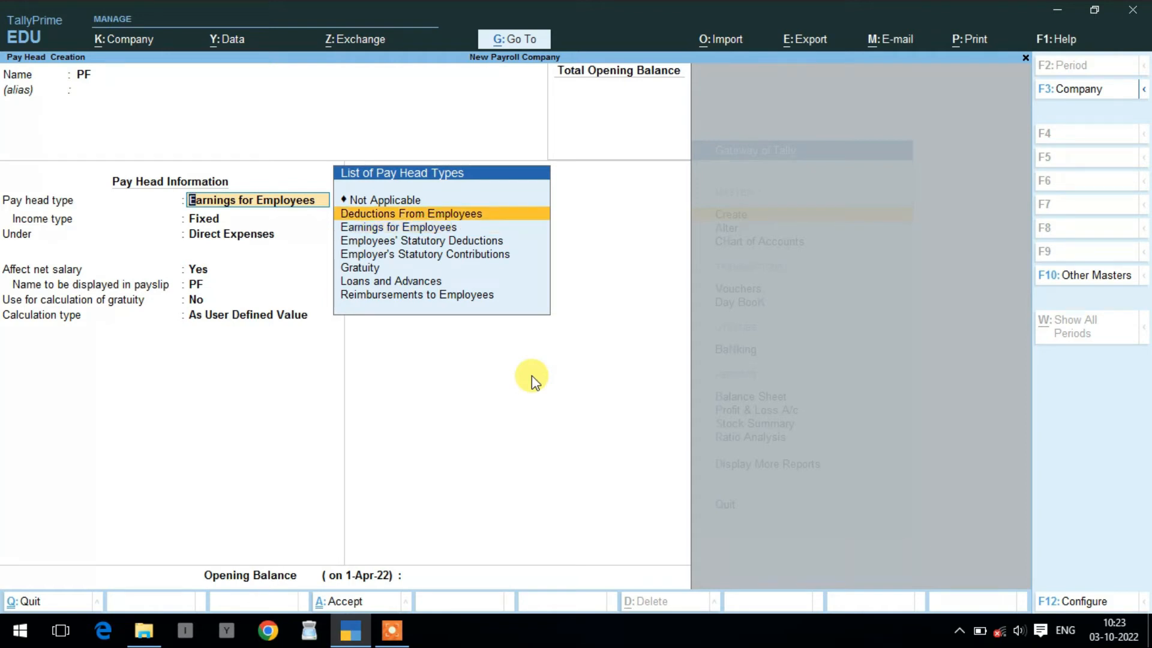
{"action": "key", "text": "Return"}
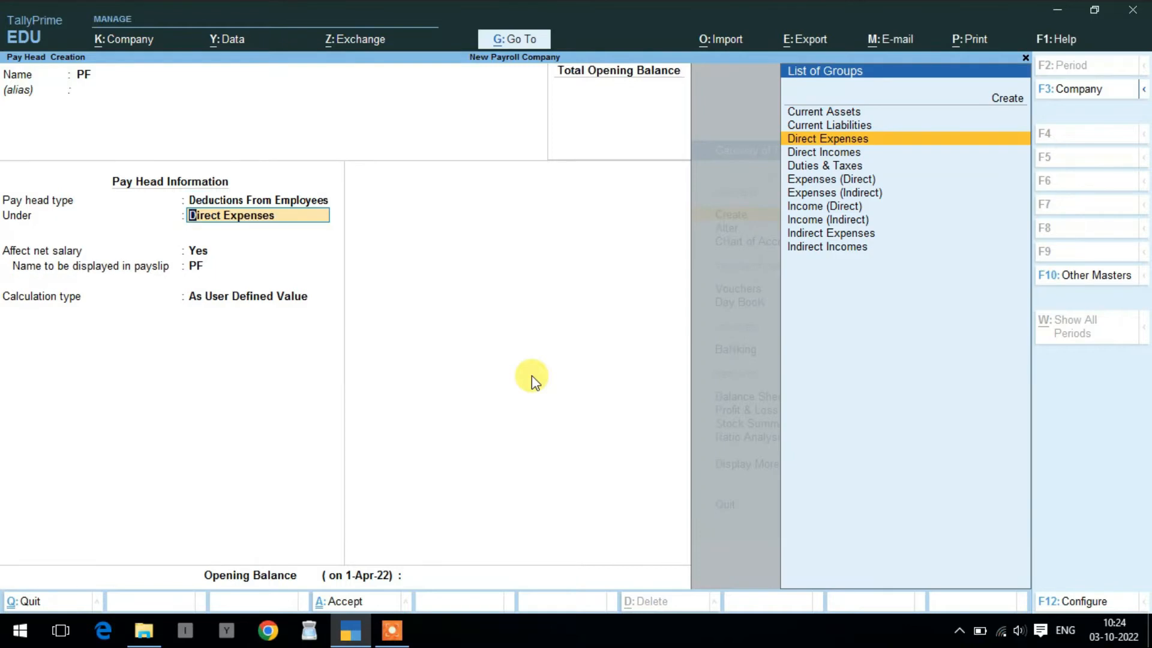
{"action": "key", "text": "Up"}
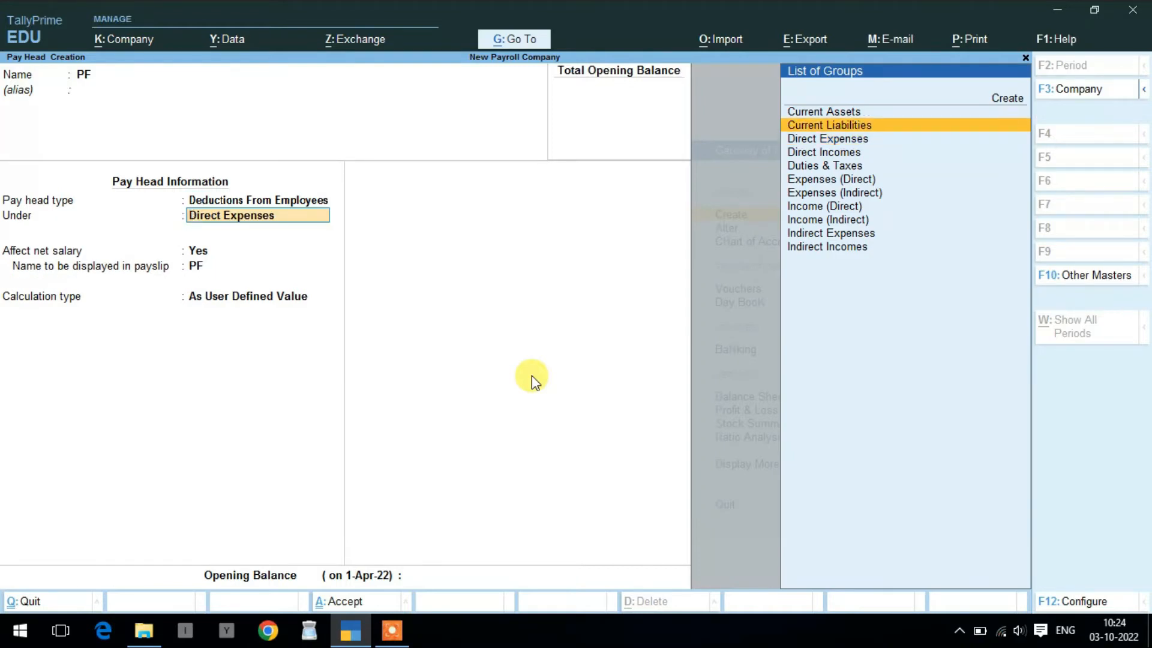
{"action": "key", "text": "Return"}
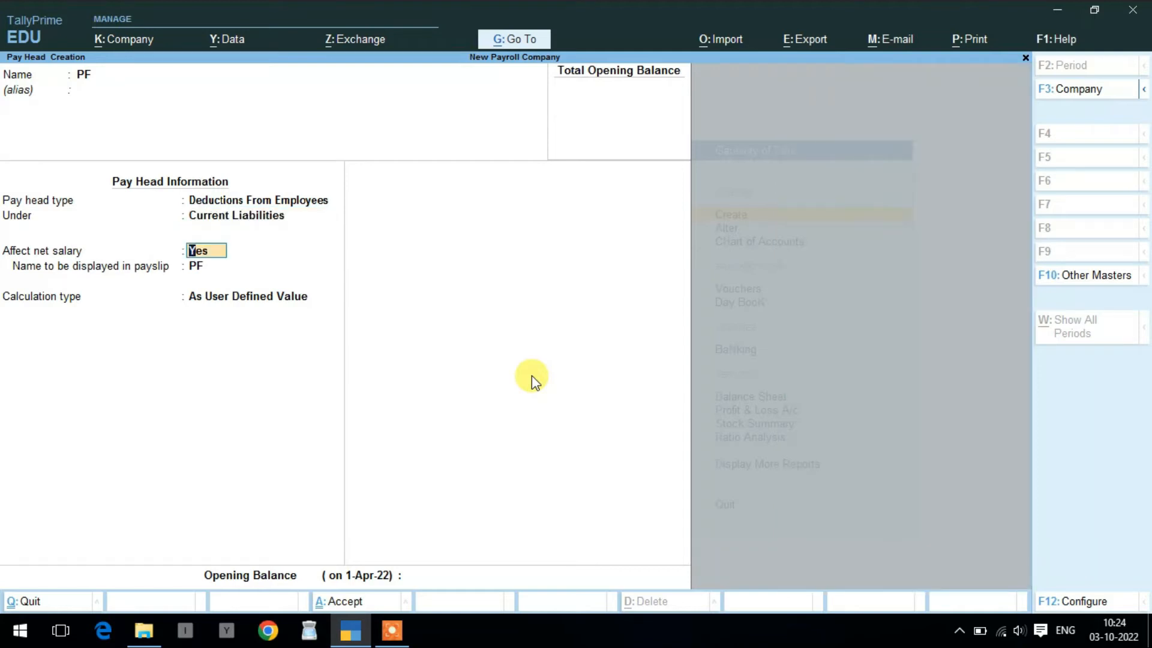
{"action": "key", "text": "Return"}
{"action": "key", "text": "Return"}
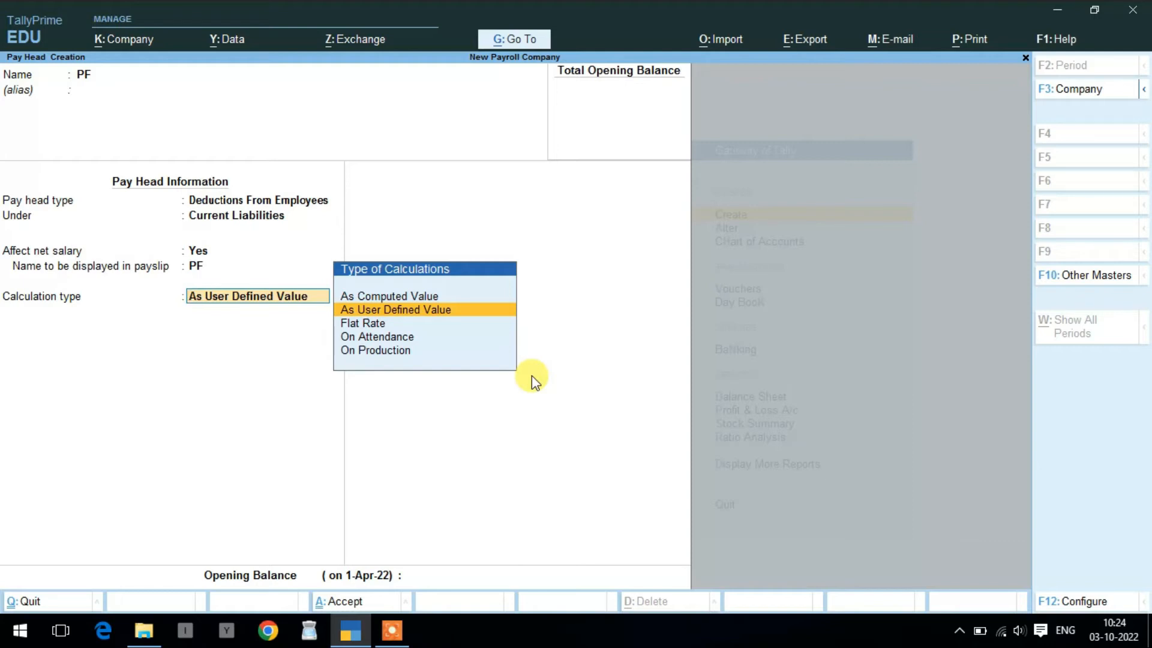
{"action": "key", "text": "Up"}
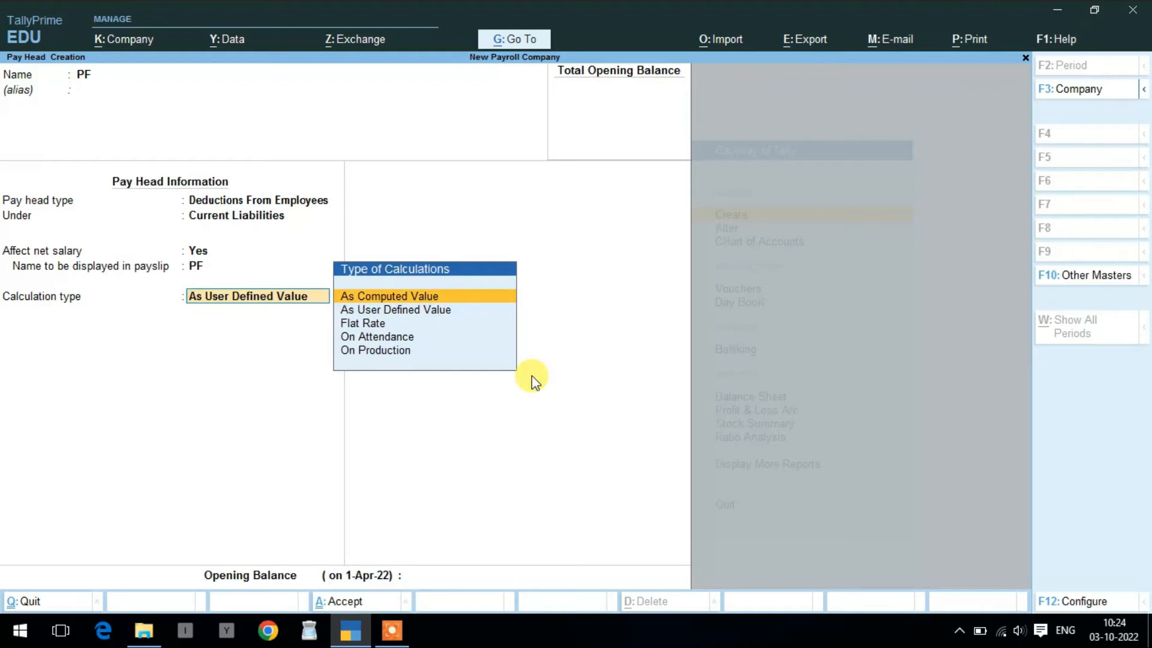
{"action": "key", "text": "Return"}
{"action": "key", "text": "Return"}
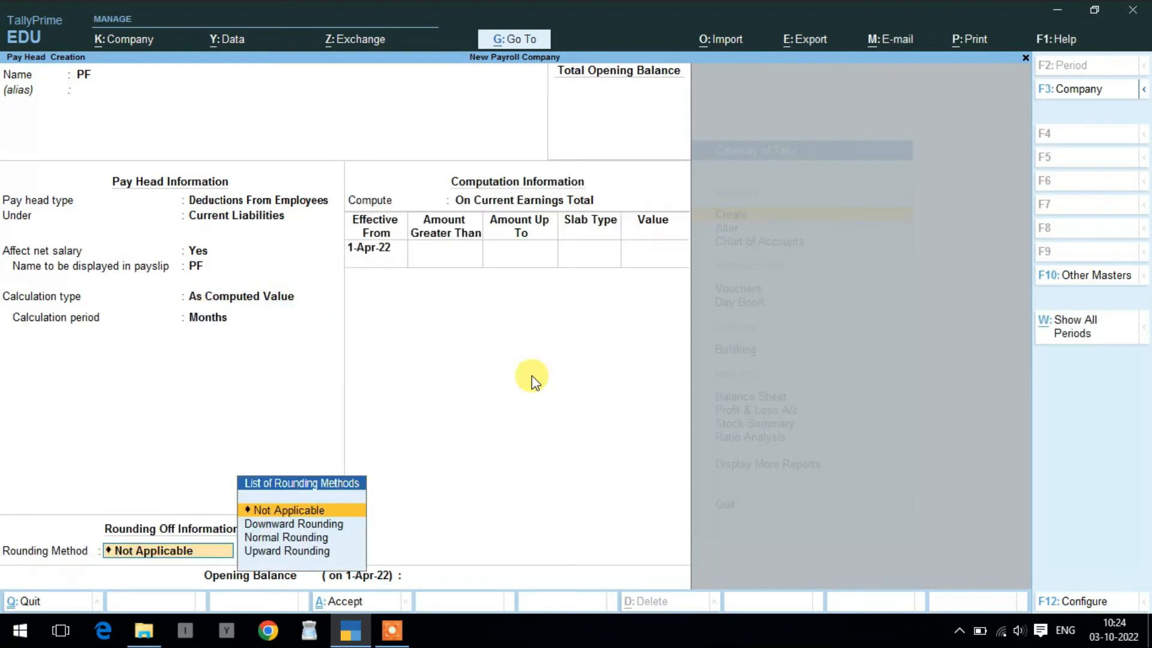
- Compute PF On Specified Formula using Basic Salary
{"action": "key", "text": "Return"}
{"action": "key", "text": "Down"}
{"action": "key", "text": "Down"}
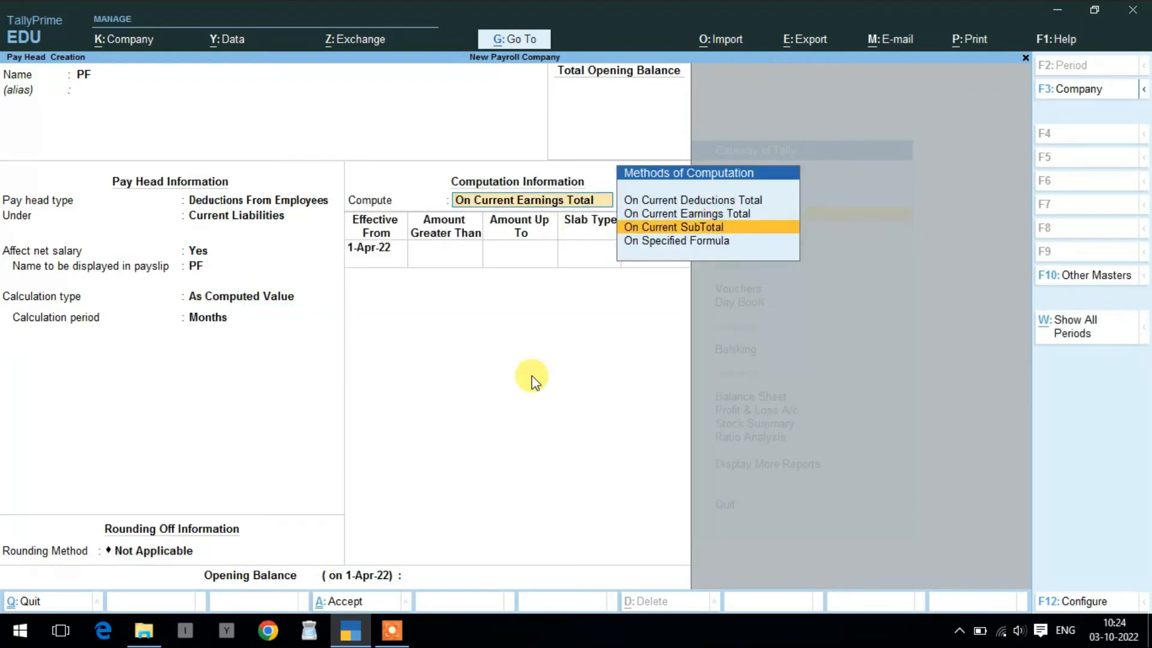
{"action": "key", "text": "Return"}
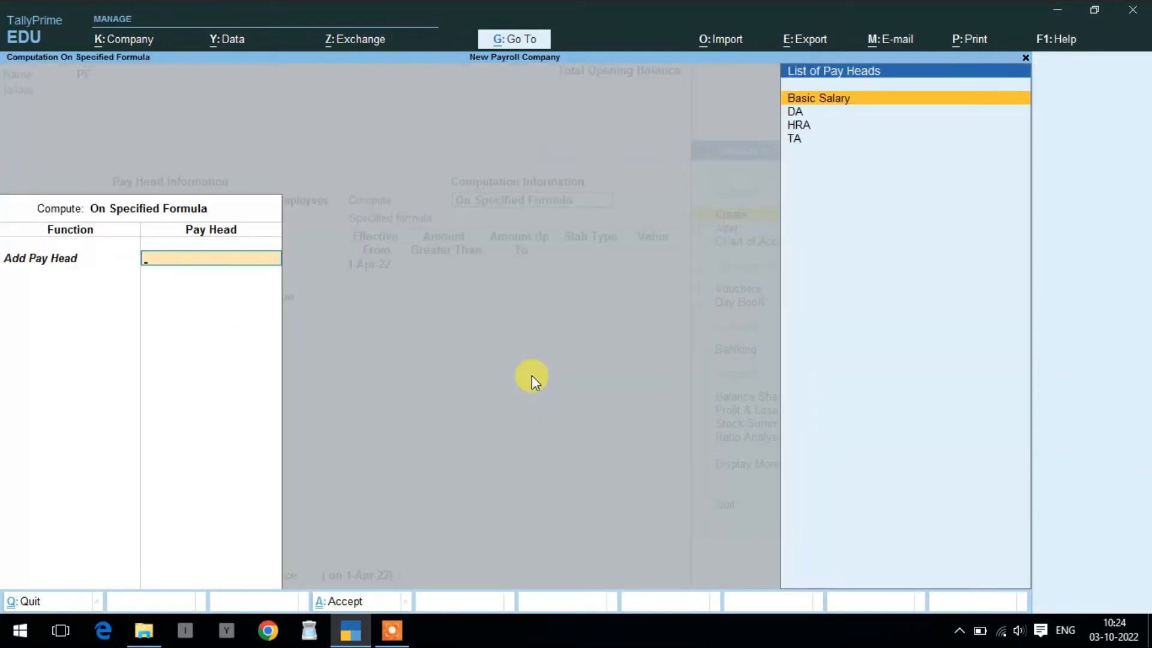
{"action": "key", "text": "Return"}
{"action": "key", "text": "Return"}
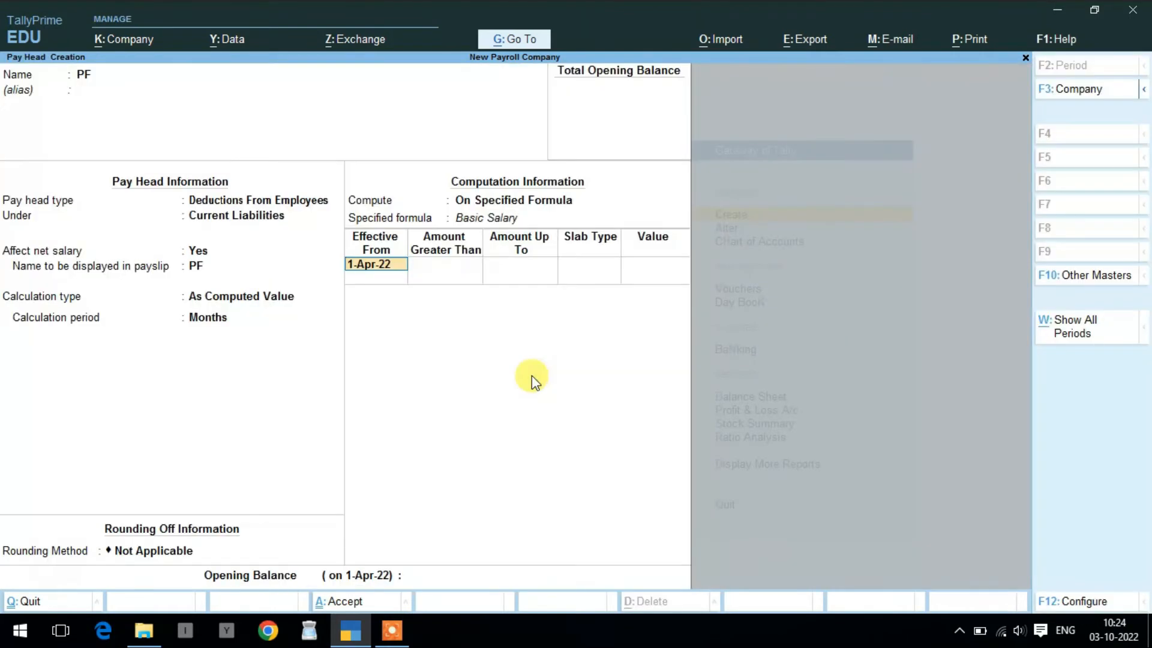
{"action": "key", "text": "Return"}
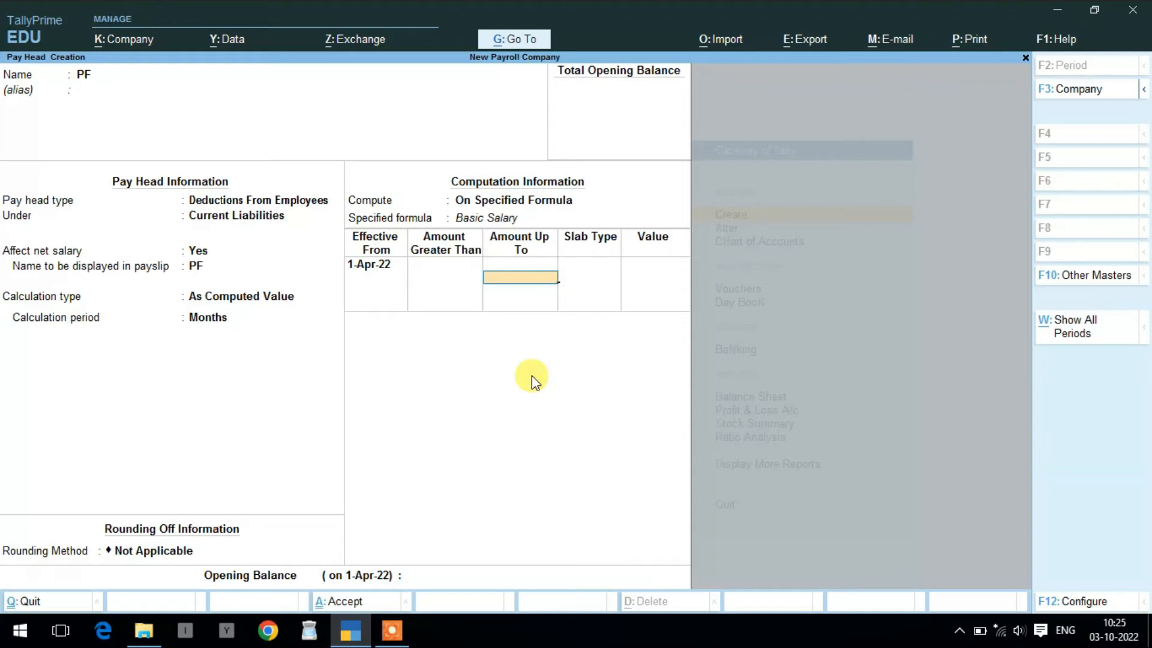
- Set a single 12% percentage slab on Basic Salary and save the PF pay head
{"action": "key", "text": "Return"}
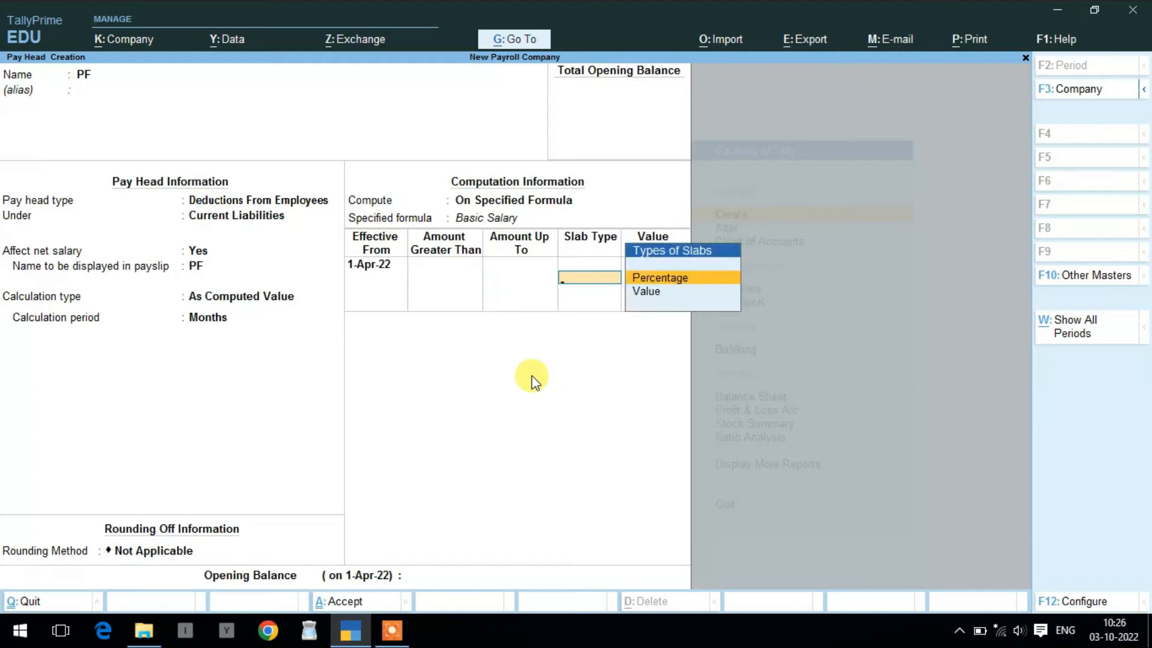
{"action": "key", "text": "Return"}
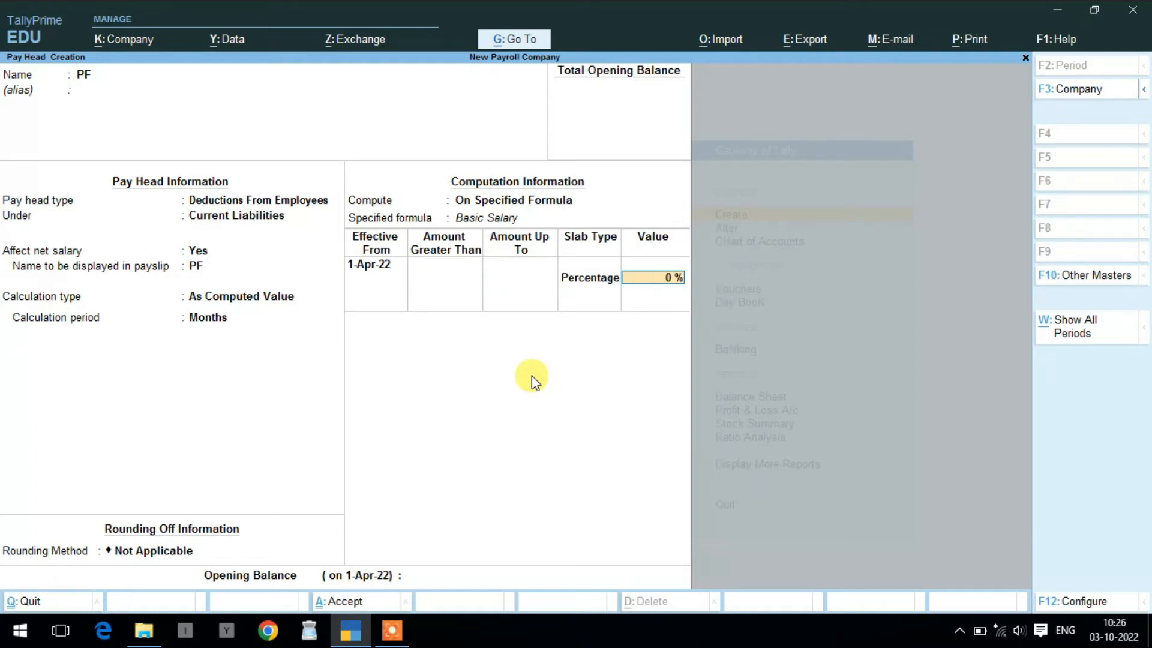
{"action": "type", "text": "12"}
{"action": "key", "text": "Return"}
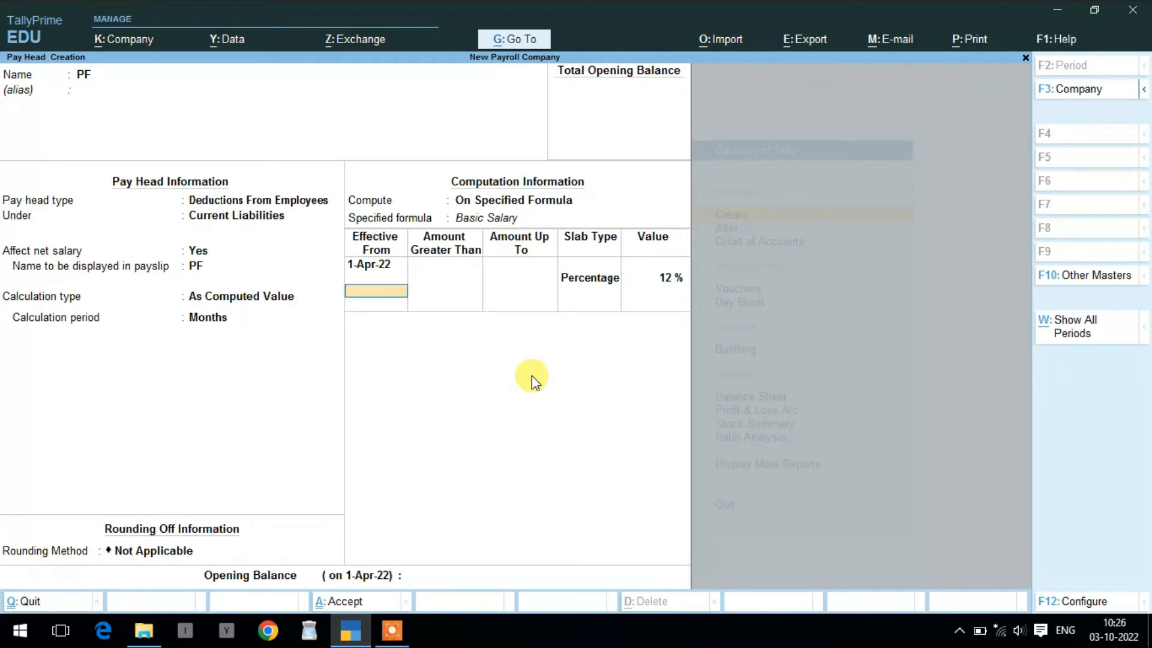
{"action": "key", "text": "Return"}
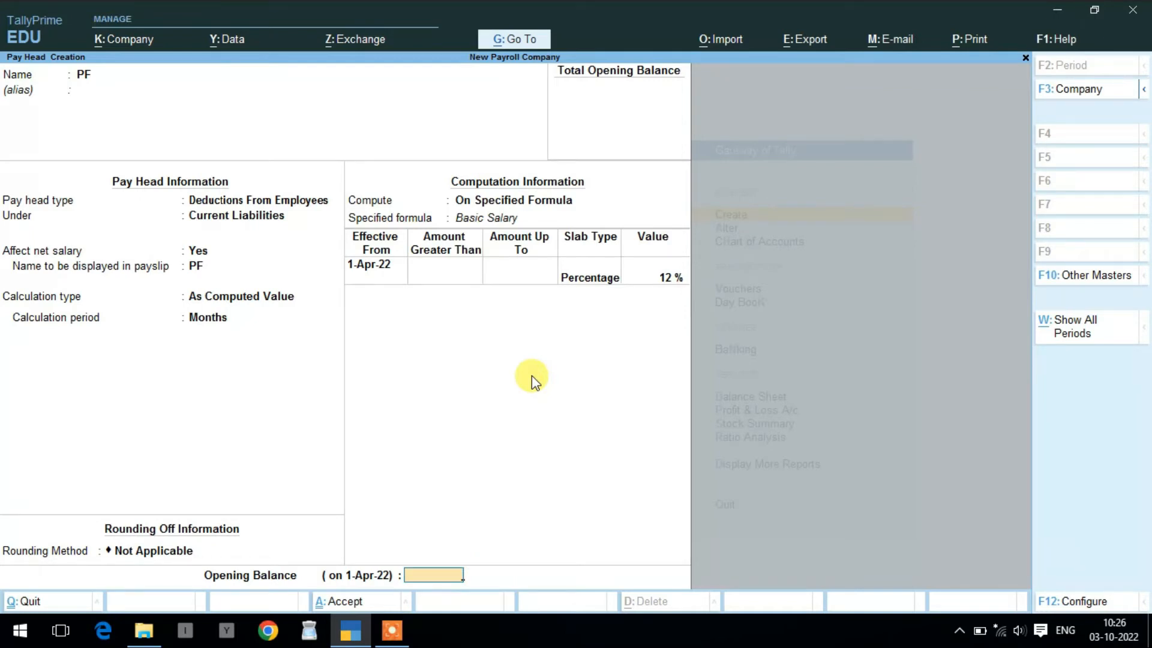
{"action": "key", "text": "Return"}
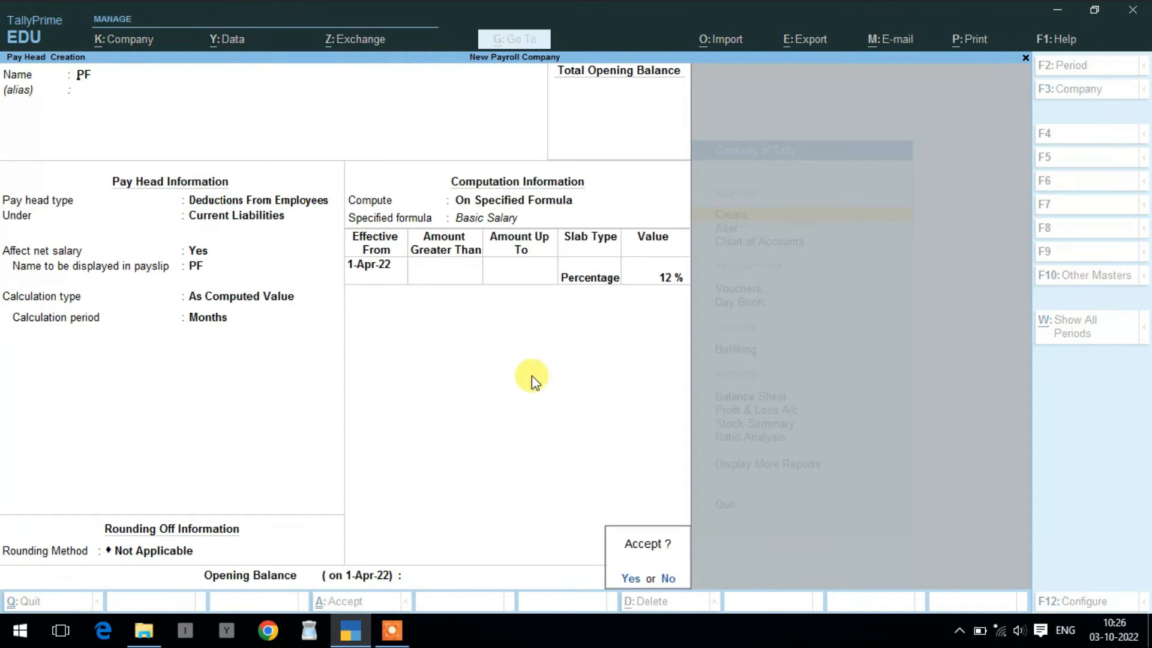
{"action": "key", "text": "Return"}
- Create pay head ESIC as Deductions From Employees under Current Liabilities, As Computed Value
{"action": "type", "text": "E"}
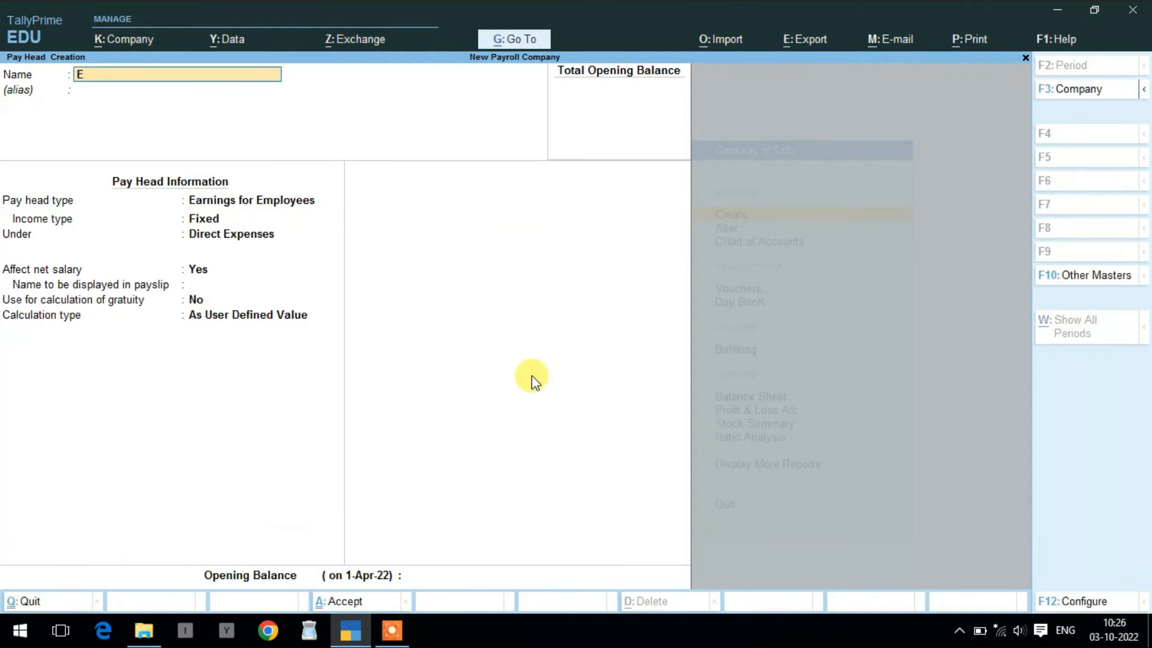
{"action": "type", "text": "SIC"}
{"action": "key", "text": "Return"}
{"action": "key", "text": "Return"}
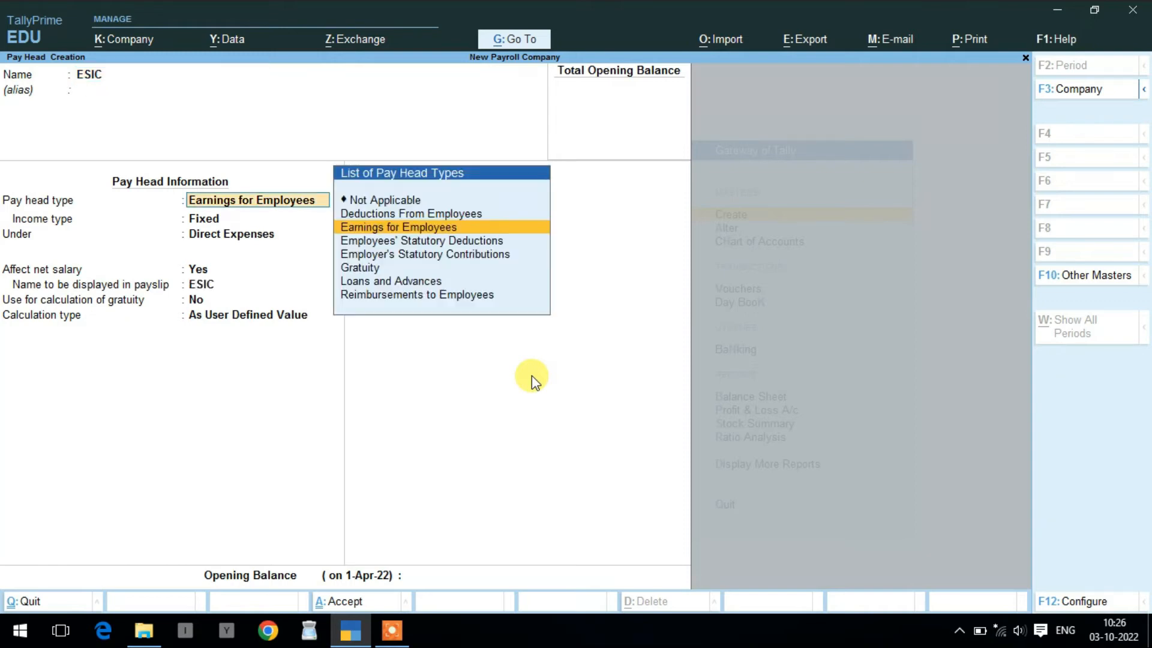
{"action": "key", "text": "Up"}
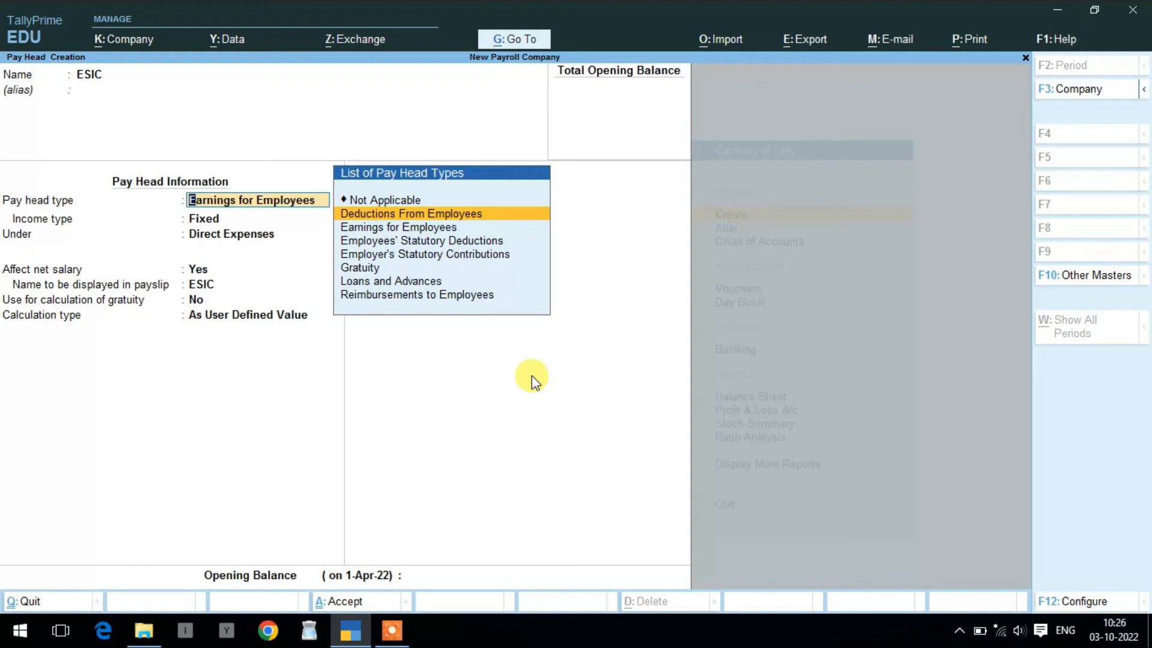
{"action": "key", "text": "Return"}
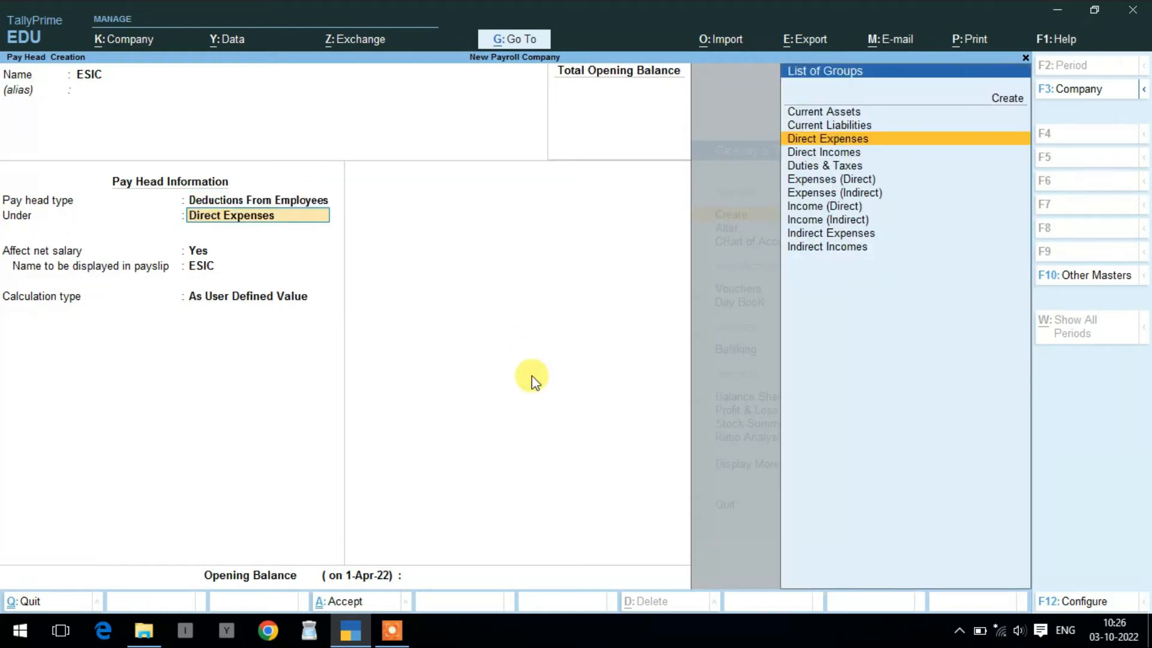
{"action": "key", "text": "Up"}
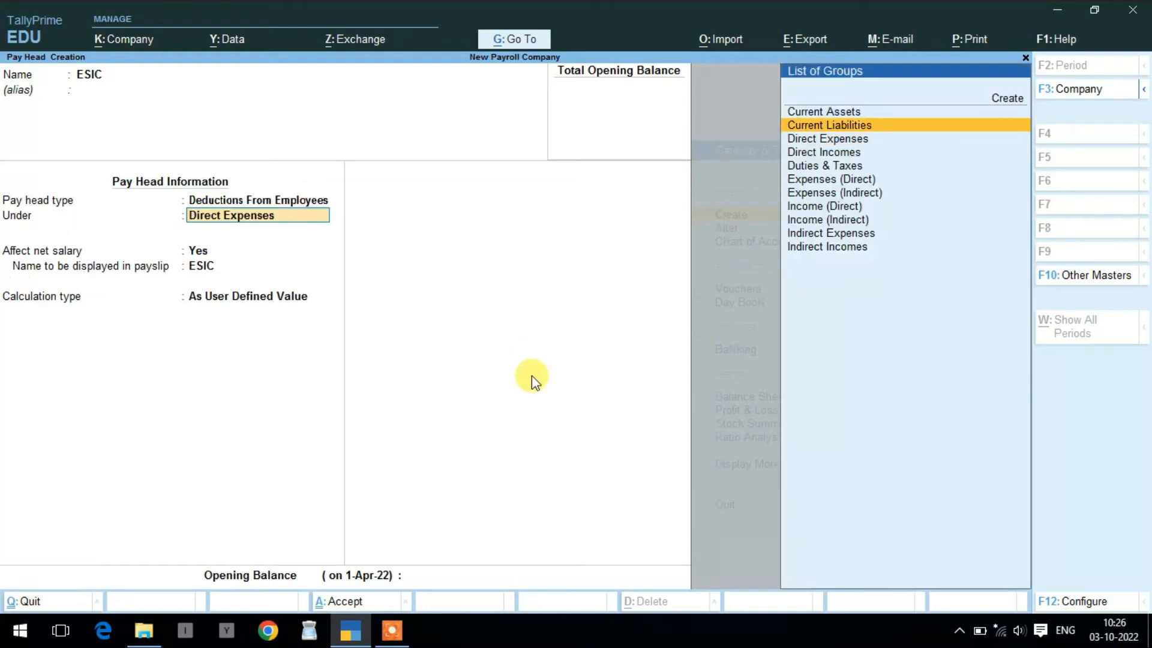
{"action": "key", "text": "Return"}
{"action": "key", "text": "Return"}
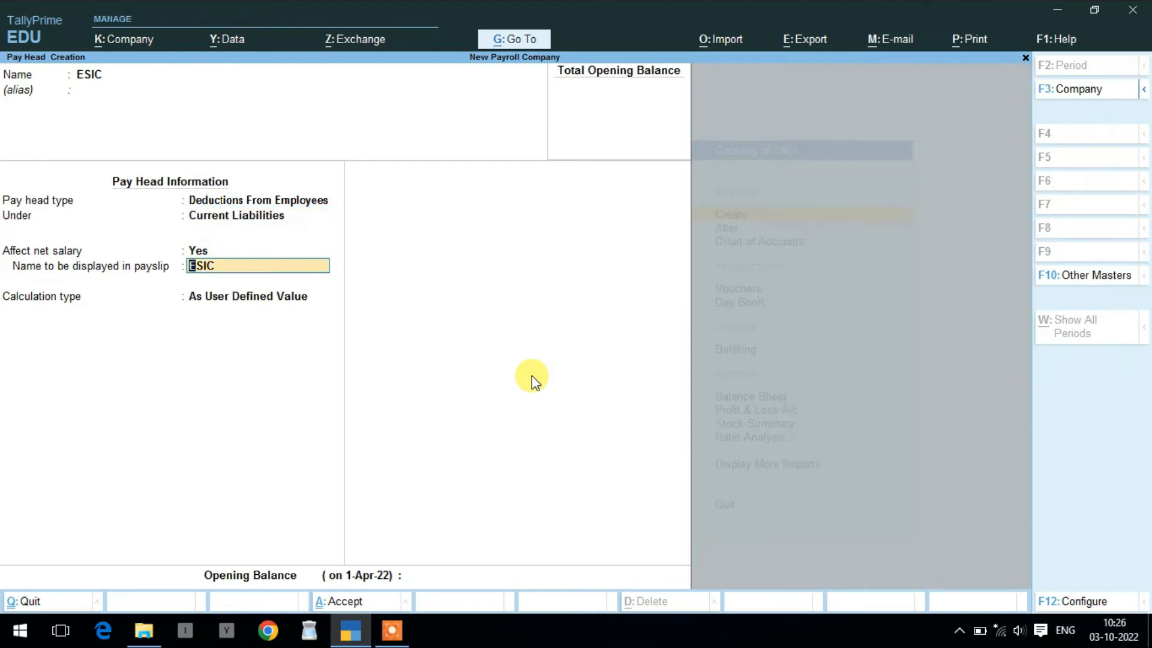
{"action": "key", "text": "Return"}
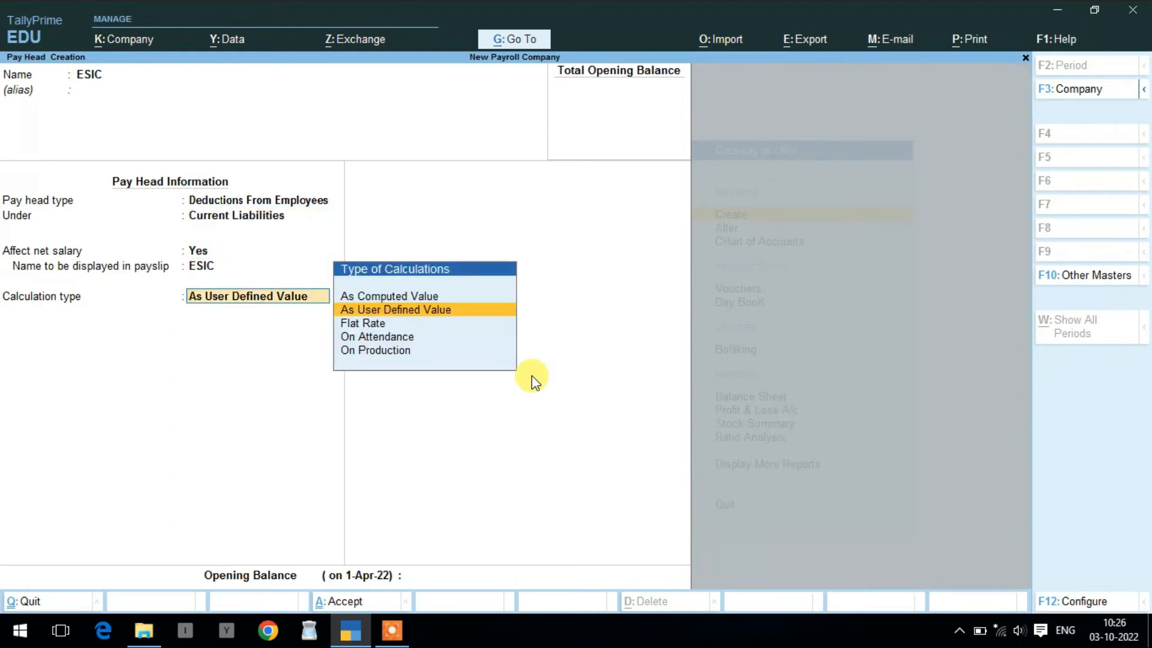
{"action": "key", "text": "Up"}
- Compute ESIC monthly On Specified Formula using Basic Salary
{"action": "key", "text": "Return"}
{"action": "key", "text": "Return"}
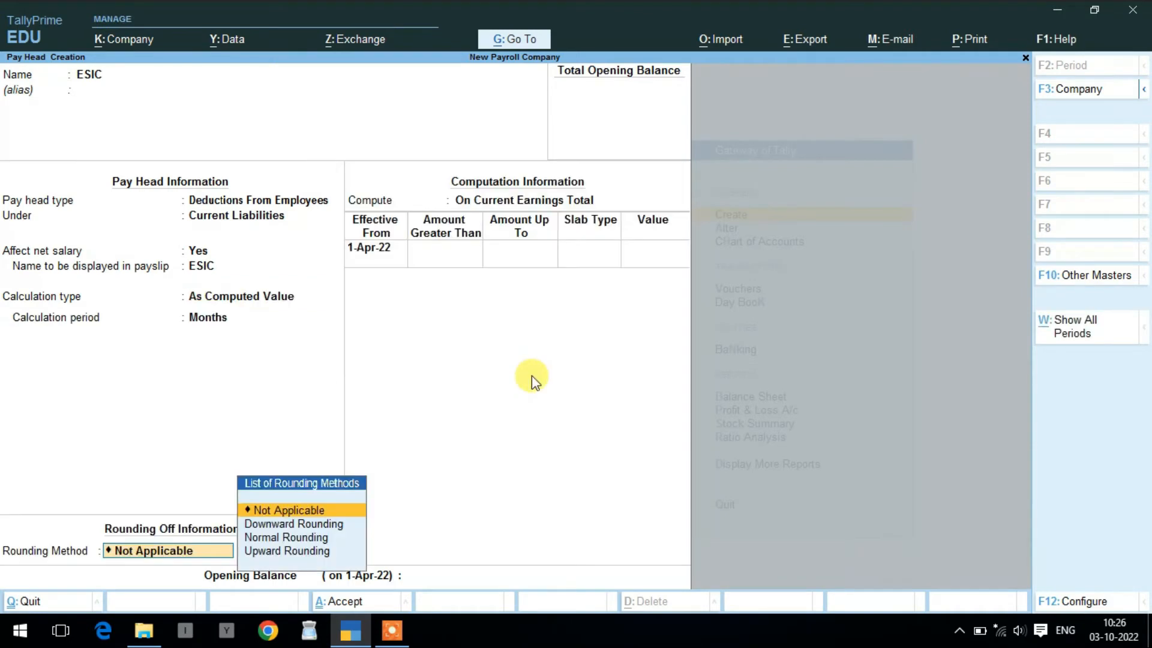
{"action": "key", "text": "Return"}
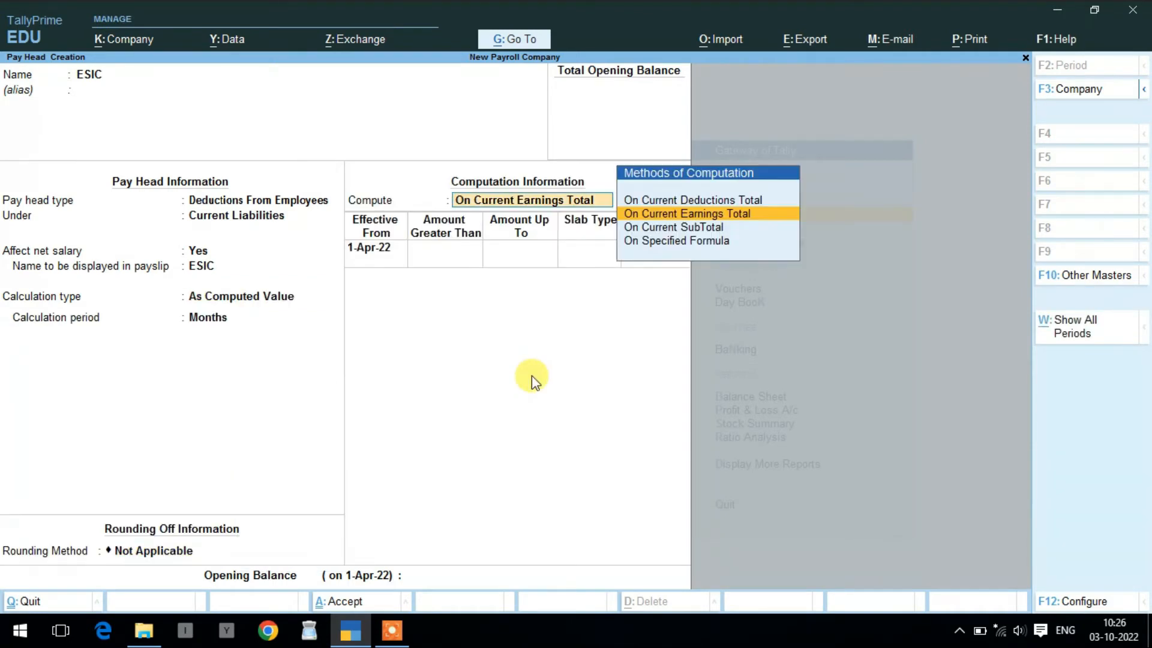
{"action": "key", "text": "Down"}
{"action": "key", "text": "Down"}
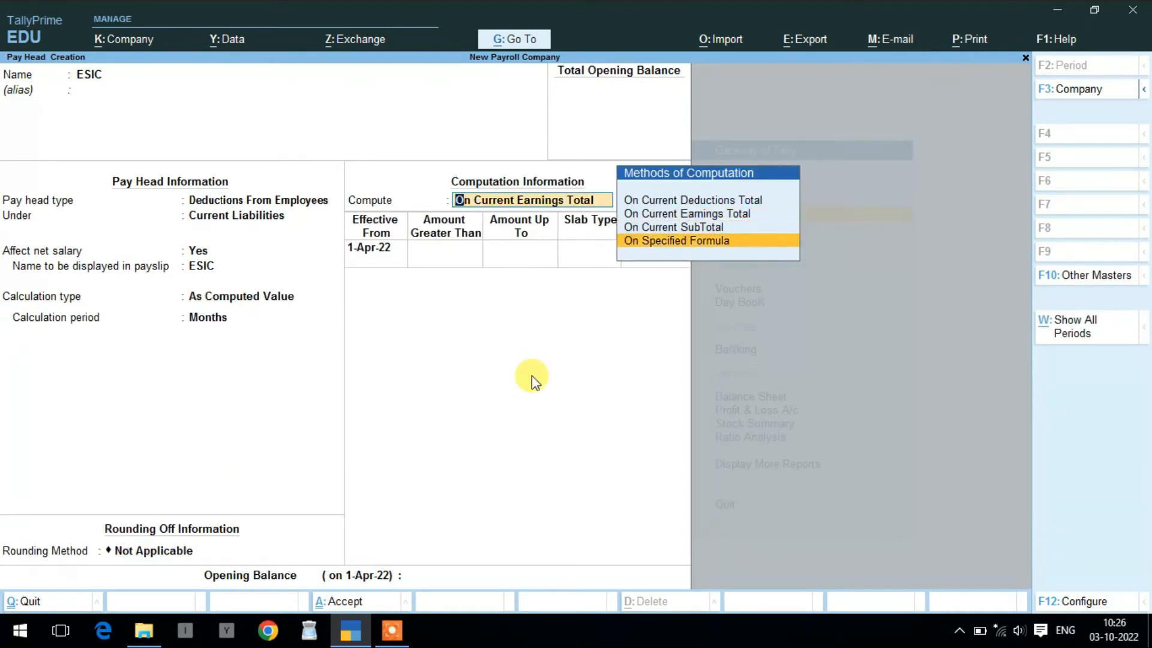
{"action": "key", "text": "Return"}
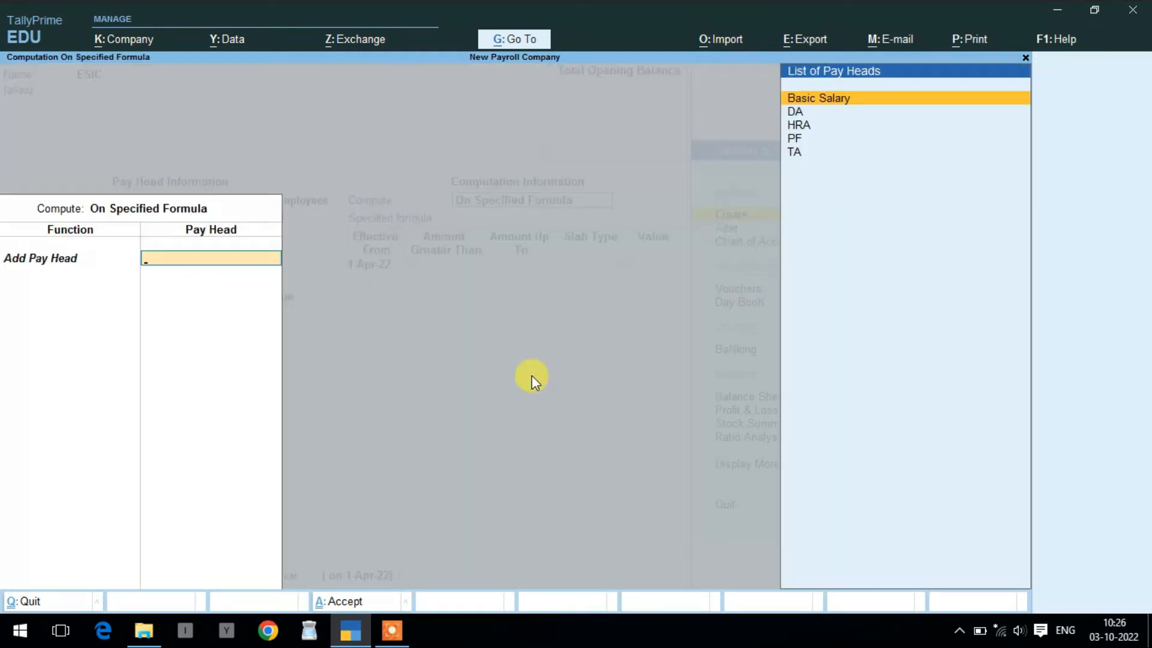
{"action": "key", "text": "Return"}
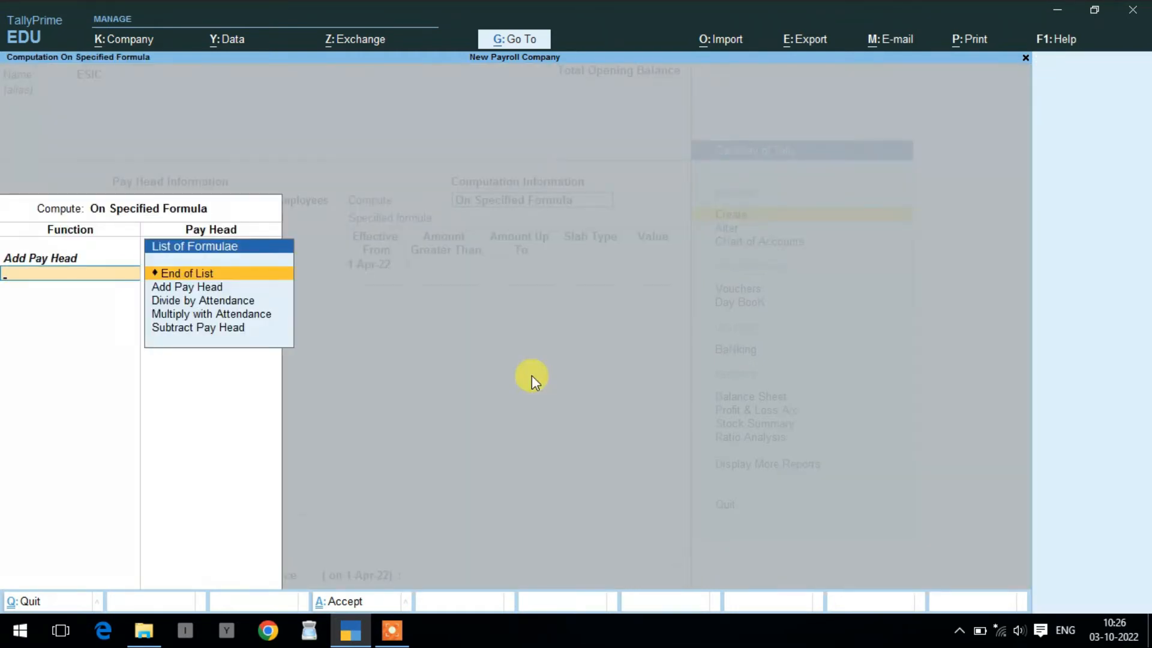
{"action": "key", "text": "Return"}
- Give ESIC a single 4% percentage slab from 1-Apr-22
{"action": "key", "text": "Return"}
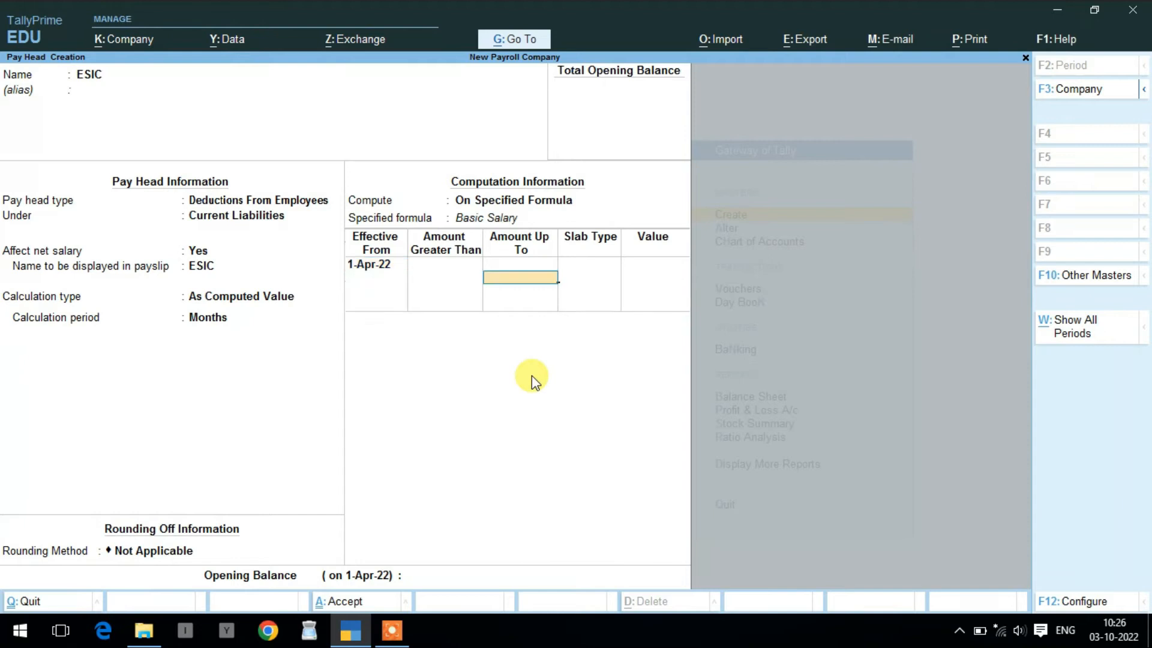
{"action": "key", "text": "Return"}
{"action": "key", "text": "Return"}
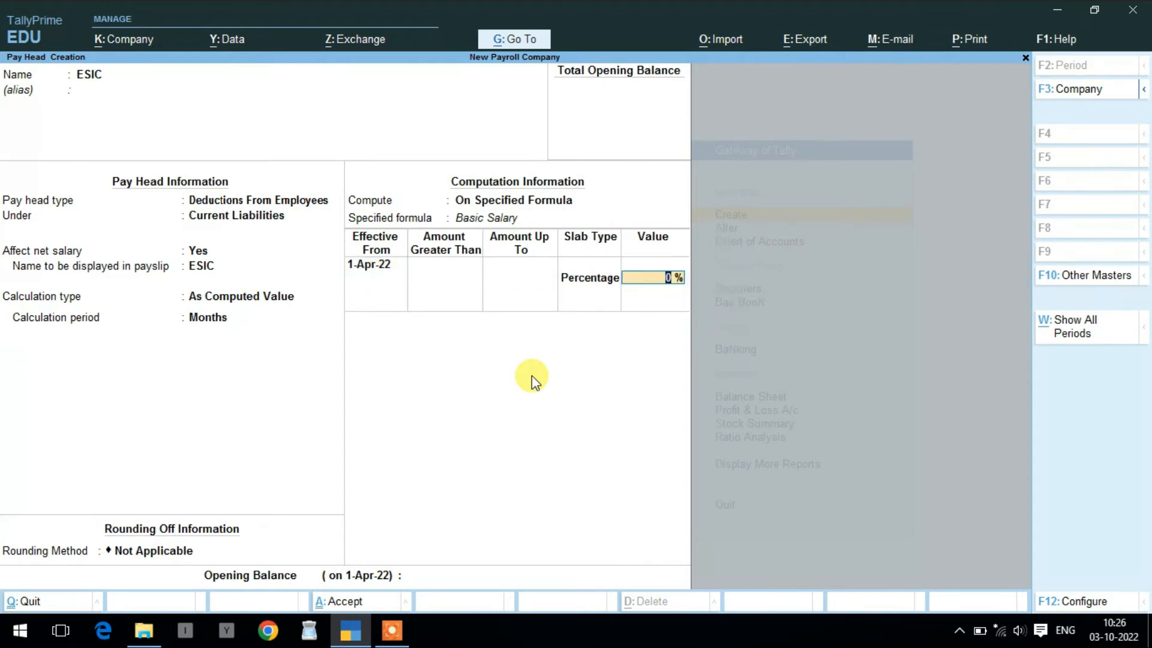
{"action": "type", "text": "4"}
{"action": "key", "text": "Return"}
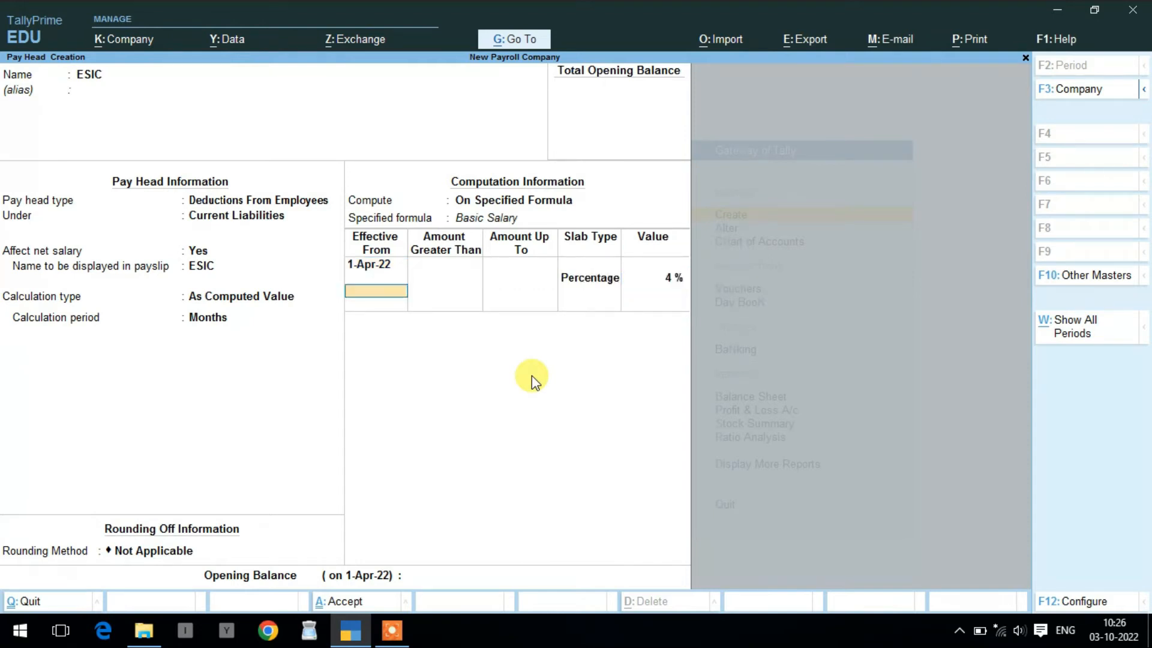
{"action": "key", "text": "Return"}
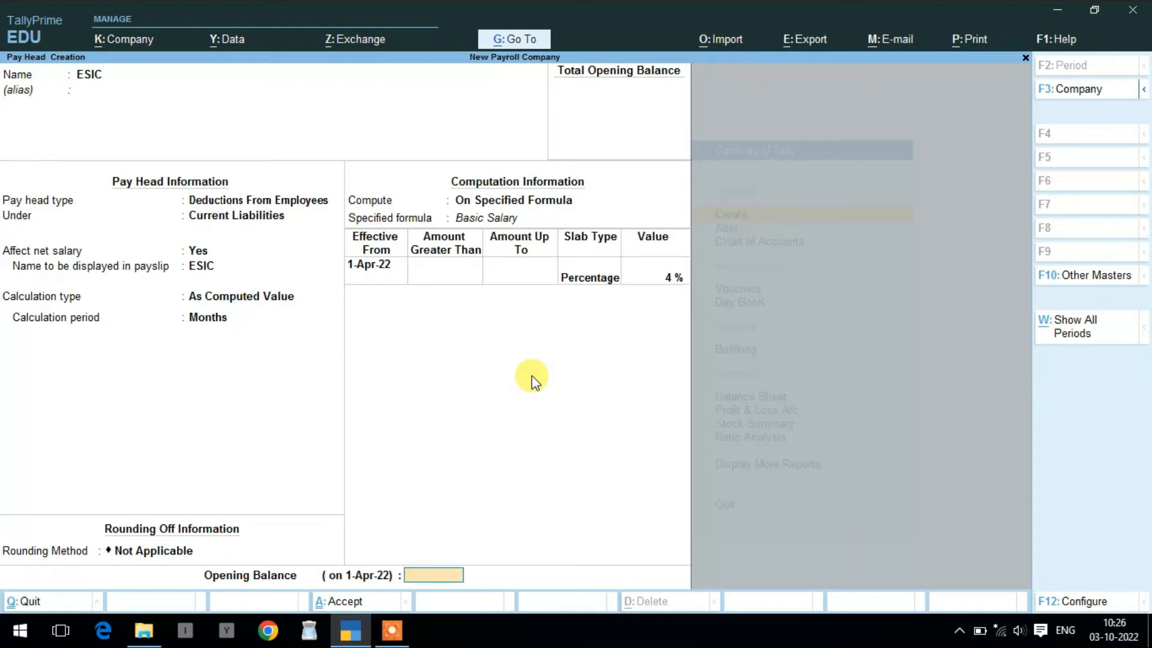
{"action": "key", "text": "Return"}
{"action": "key", "text": "Return"}
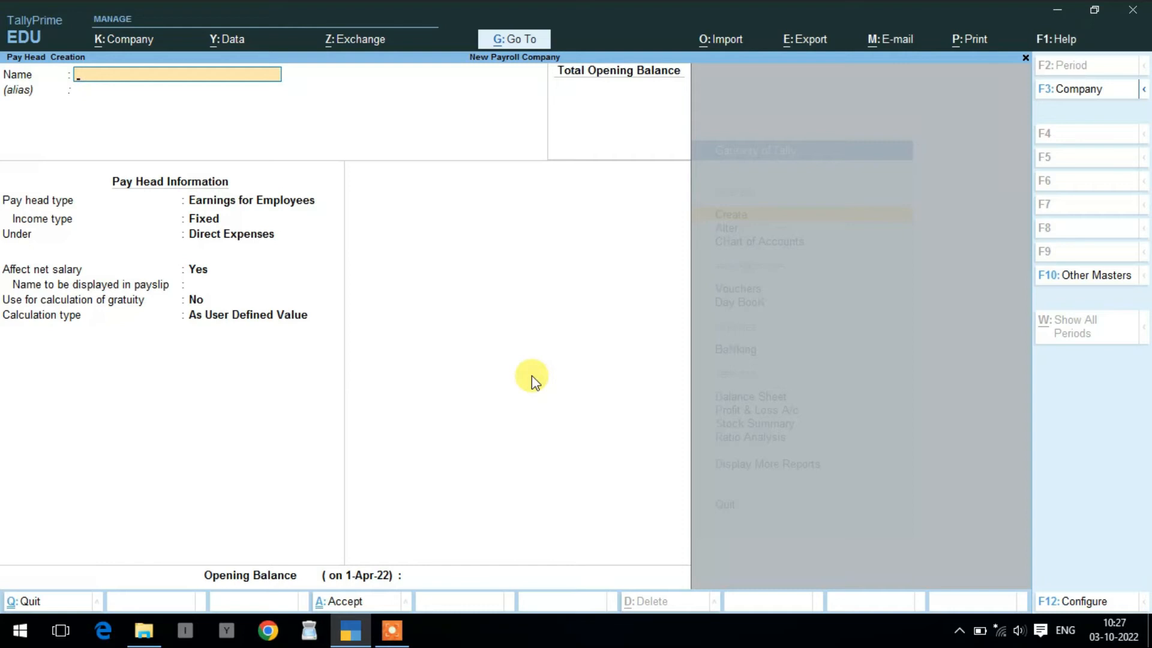
- Name the pay head LEAVE as a deduction from employees under Indirect Expenses, affecting net salary
{"action": "type", "text": "LEAVE"}
{"action": "key", "text": "Return"}
{"action": "key", "text": "Return"}
{"action": "key", "text": "Up"}
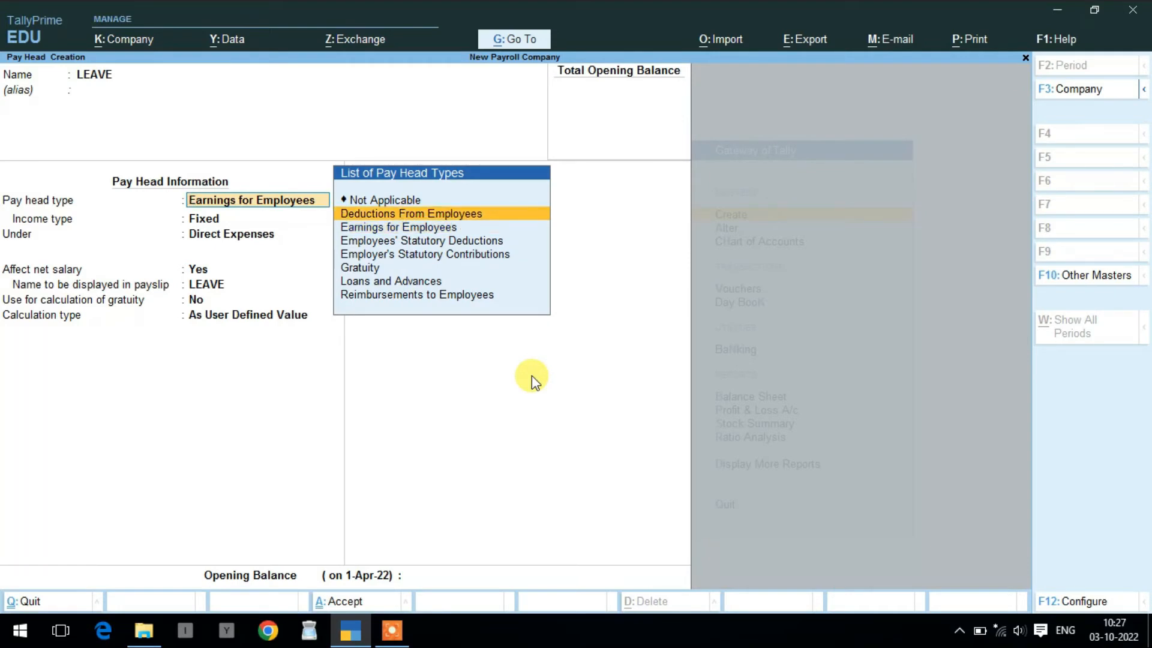
{"action": "key", "text": "Return"}
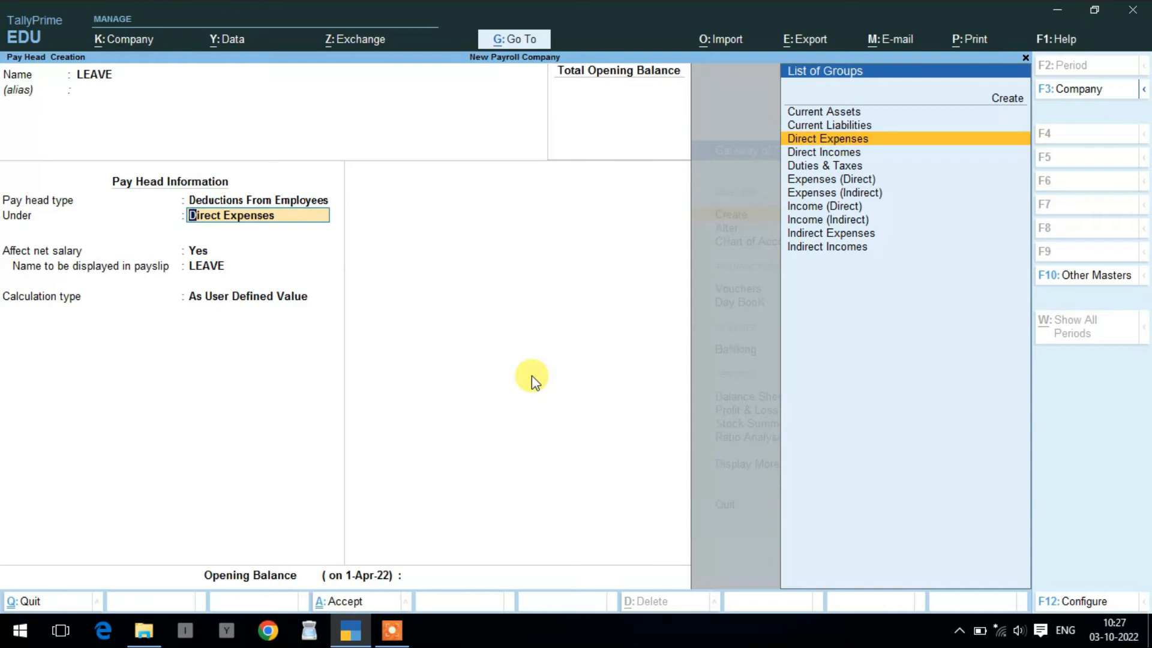
{"action": "key", "text": "Down"}
{"action": "key", "text": "Down"}
{"action": "key", "text": "Down"}
{"action": "key", "text": "Down"}
{"action": "key", "text": "Down"}
{"action": "key", "text": "Down"}
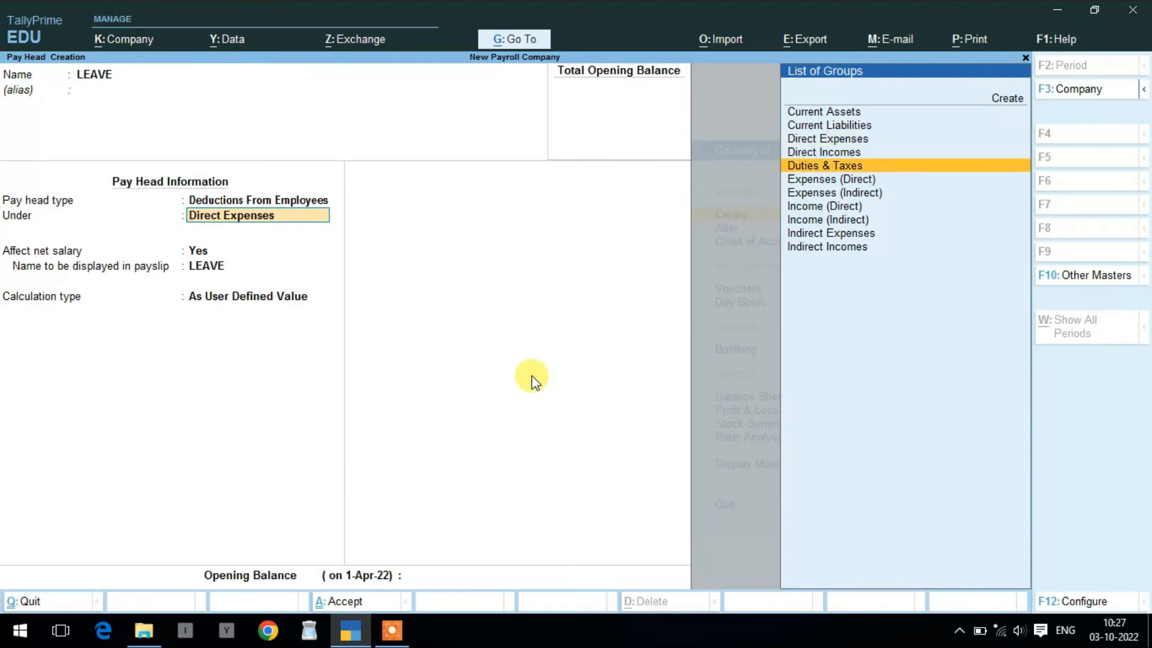
{"action": "key", "text": "Down"}
{"action": "key", "text": "Return"}
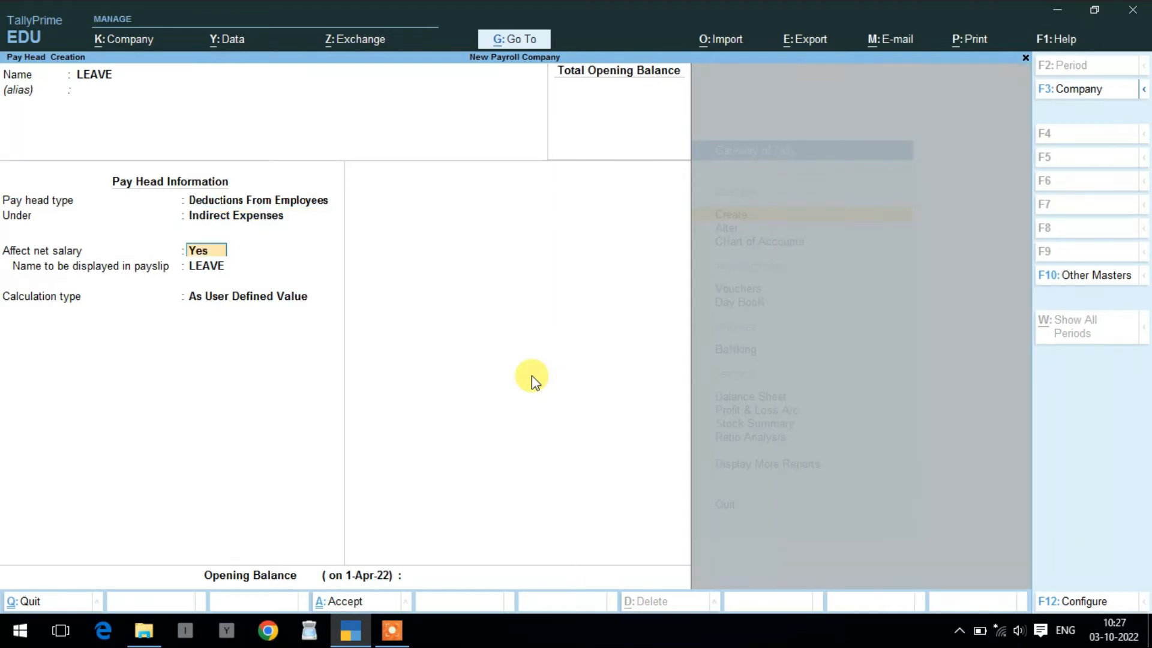
{"action": "key", "text": "Return"}
{"action": "key", "text": "Return"}
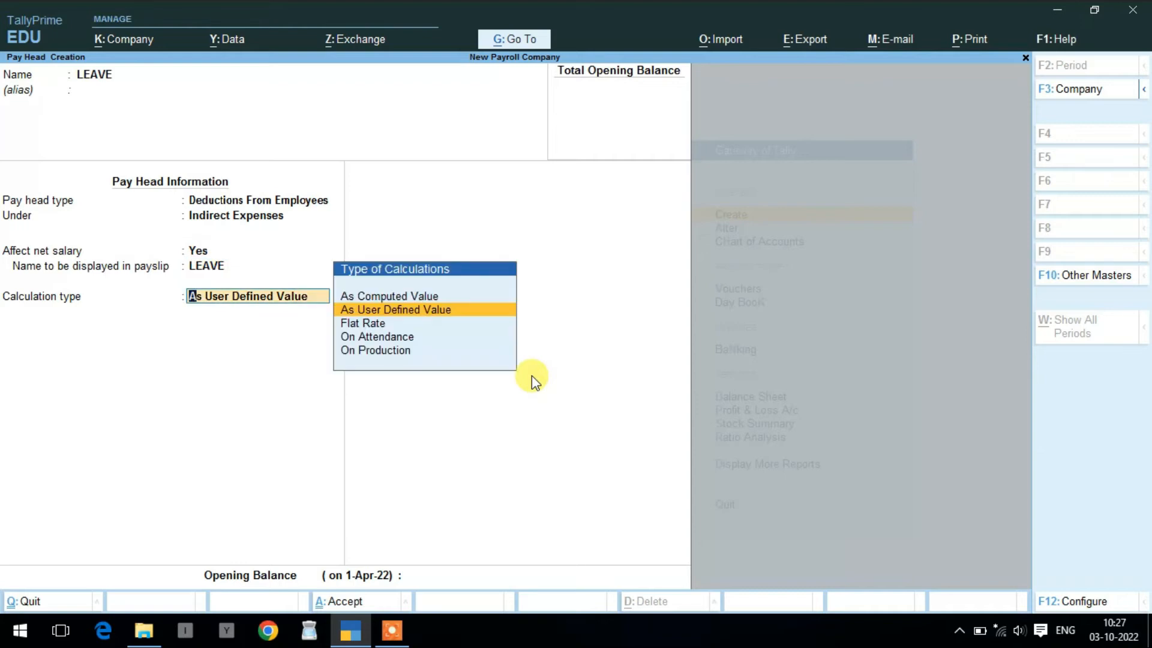
- Calculate LEAVE On Attendance using Leave in Days with no rounding, and save it
{"action": "key", "text": "Down"}
{"action": "key", "text": "Down"}
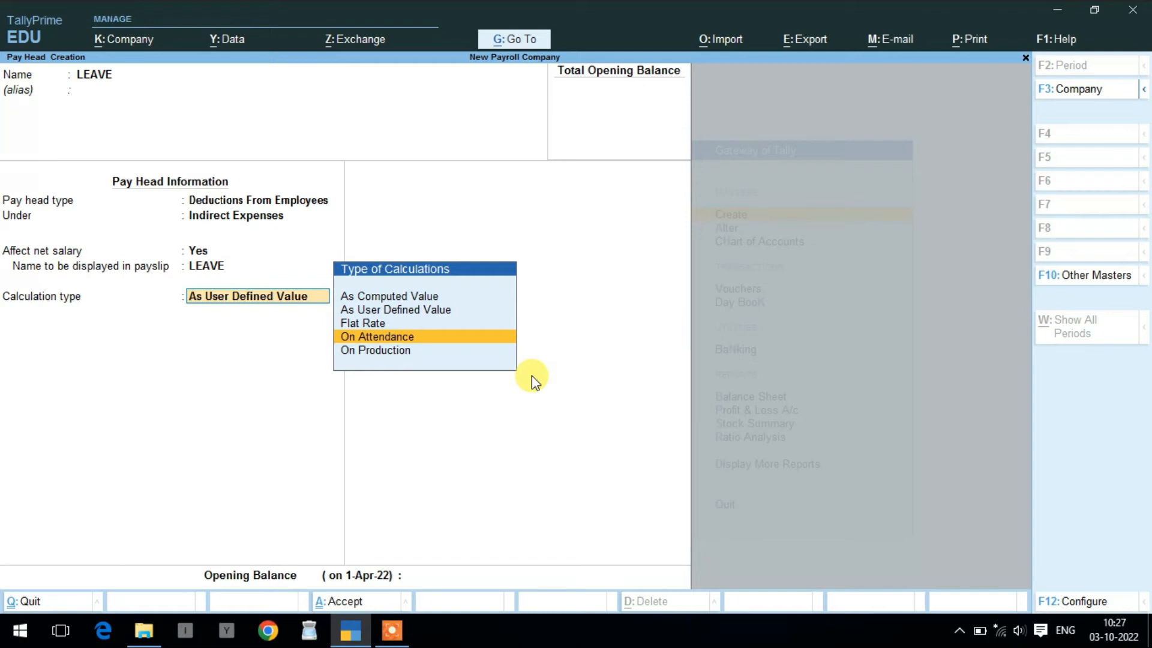
{"action": "key", "text": "Return"}
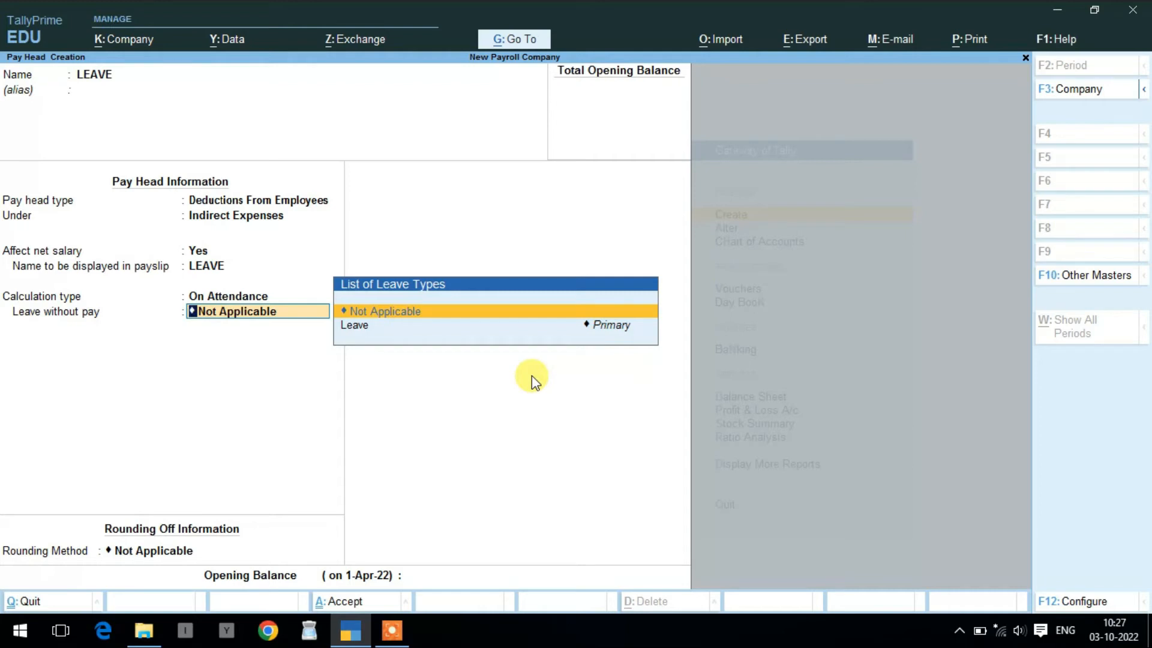
{"action": "key", "text": "Down"}
{"action": "key", "text": "Return"}
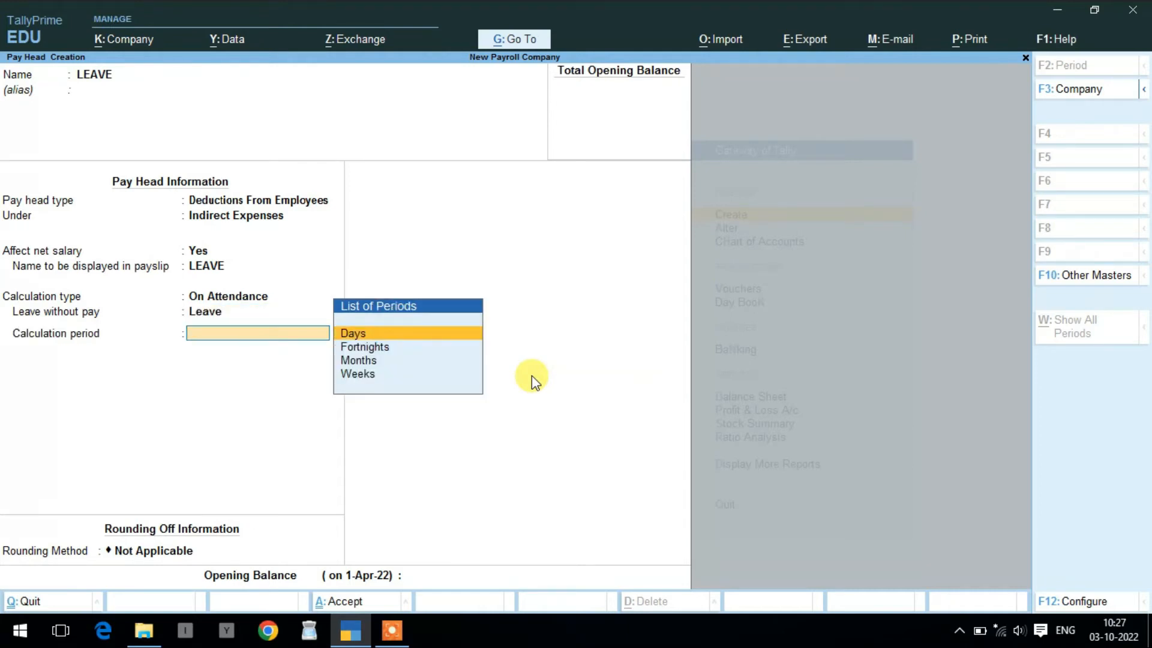
{"action": "key", "text": "Return"}
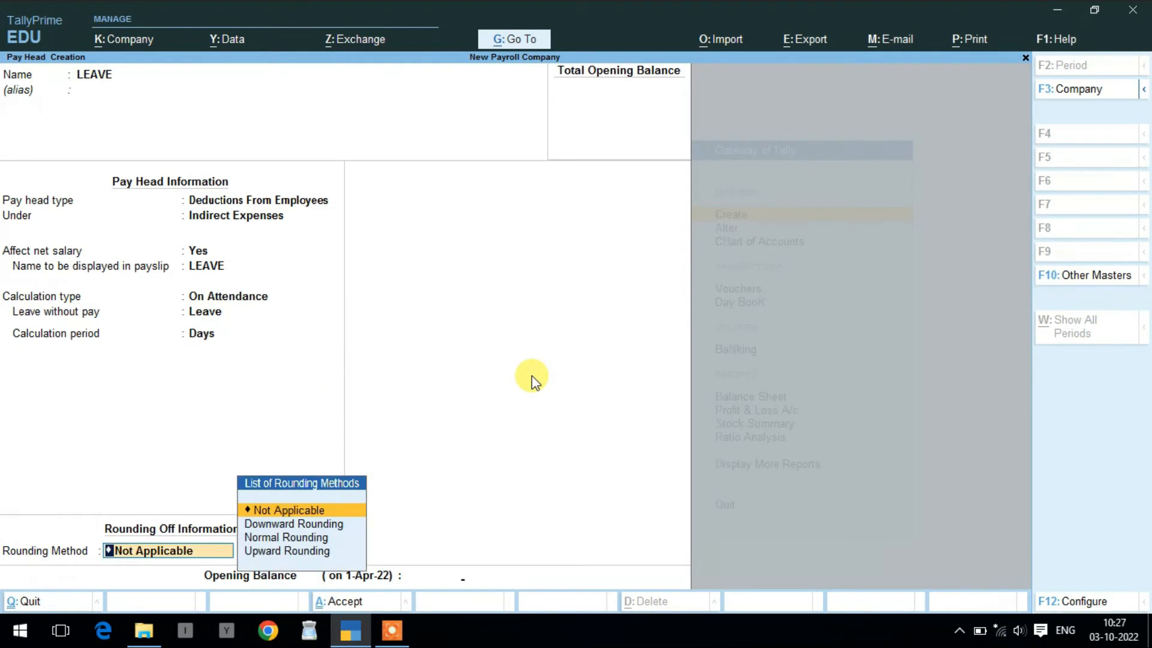
{"action": "key", "text": "Return"}
{"action": "key", "text": "Return"}
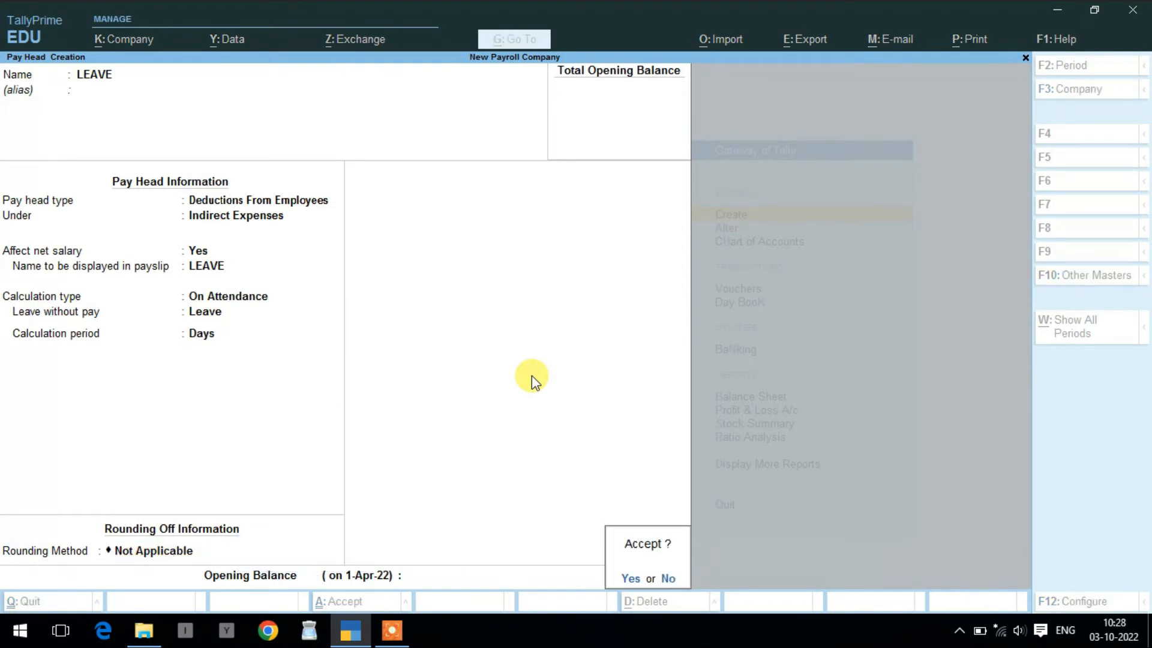
{"action": "key", "text": "Return"}
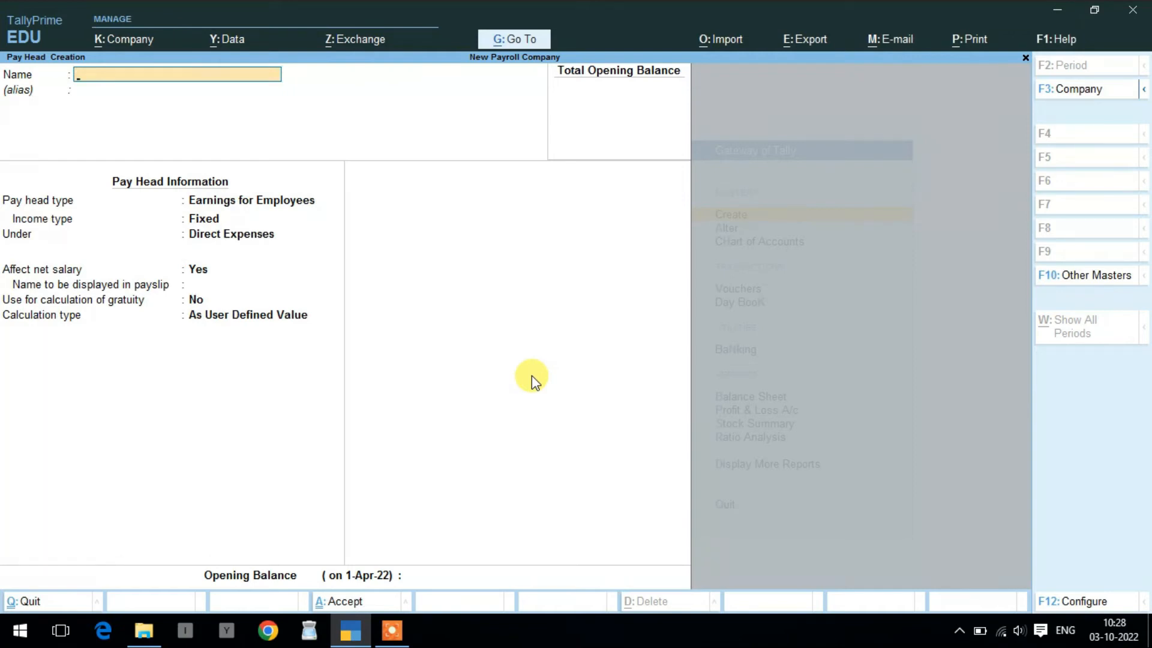
- Name the pay head OVERTIME as a Variable employee earning under Direct Expenses
{"action": "type", "text": "OVERTIME"}
{"action": "key", "text": "Return"}
{"action": "key", "text": "Return"}
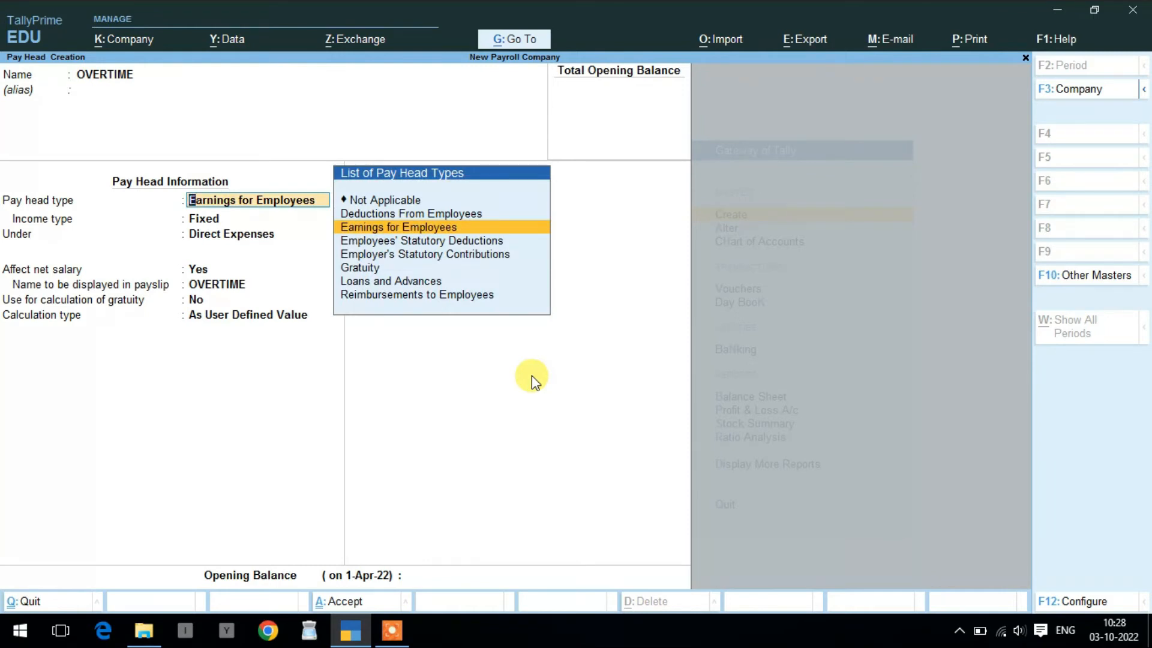
{"action": "key", "text": "Return"}
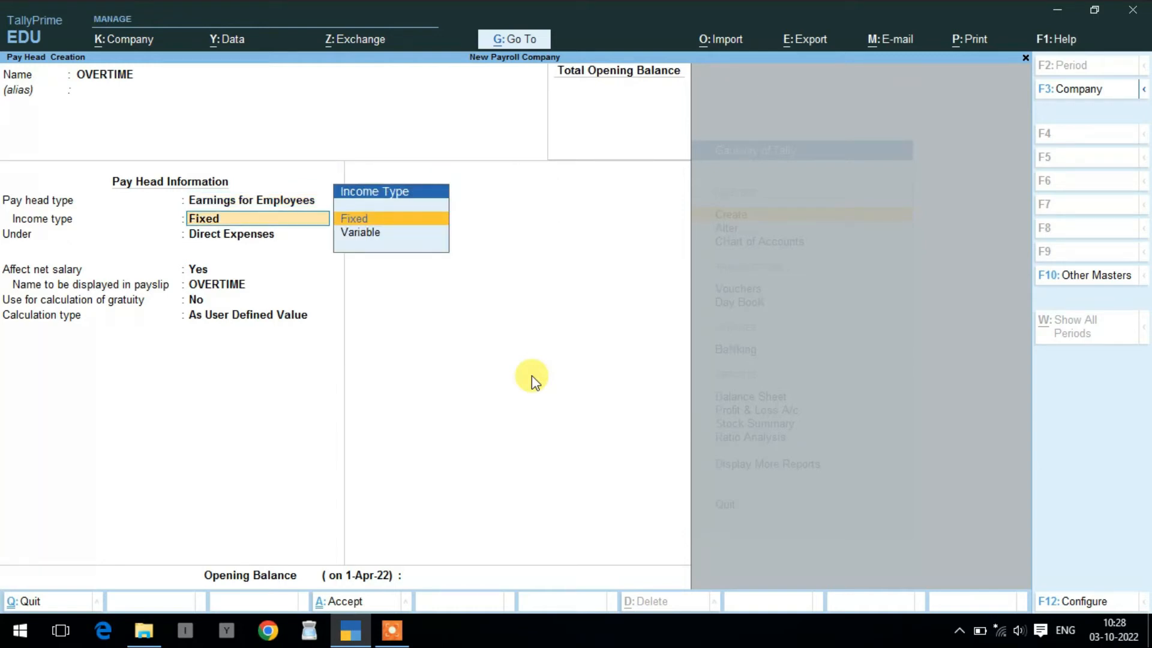
{"action": "key", "text": "Down"}
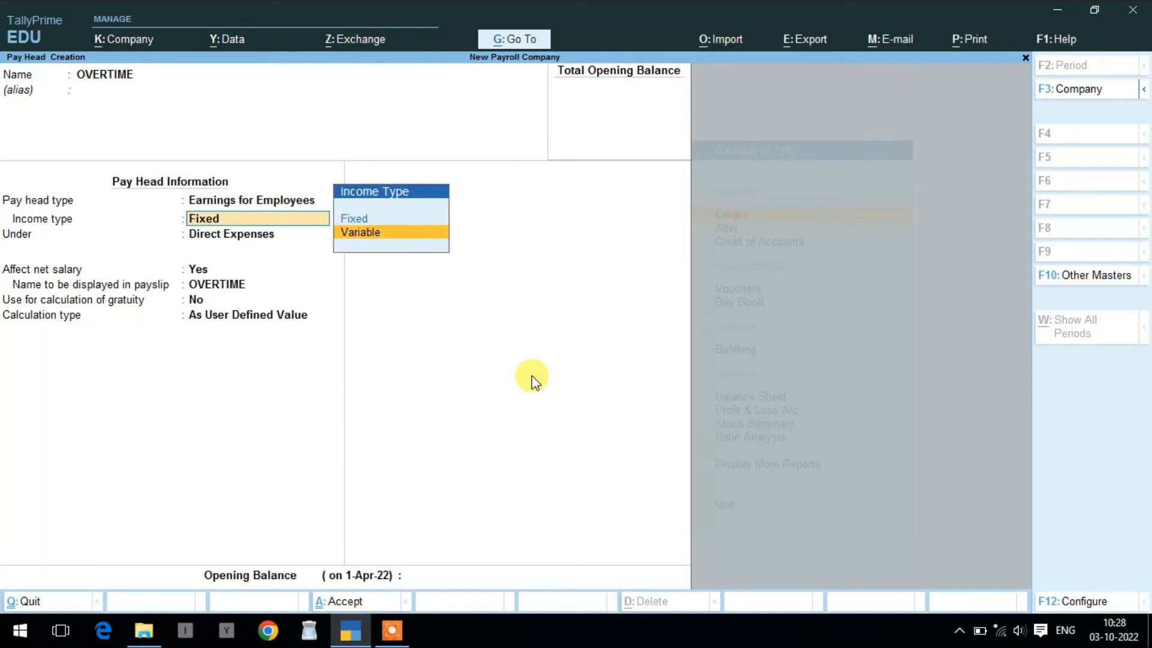
{"action": "key", "text": "Return"}
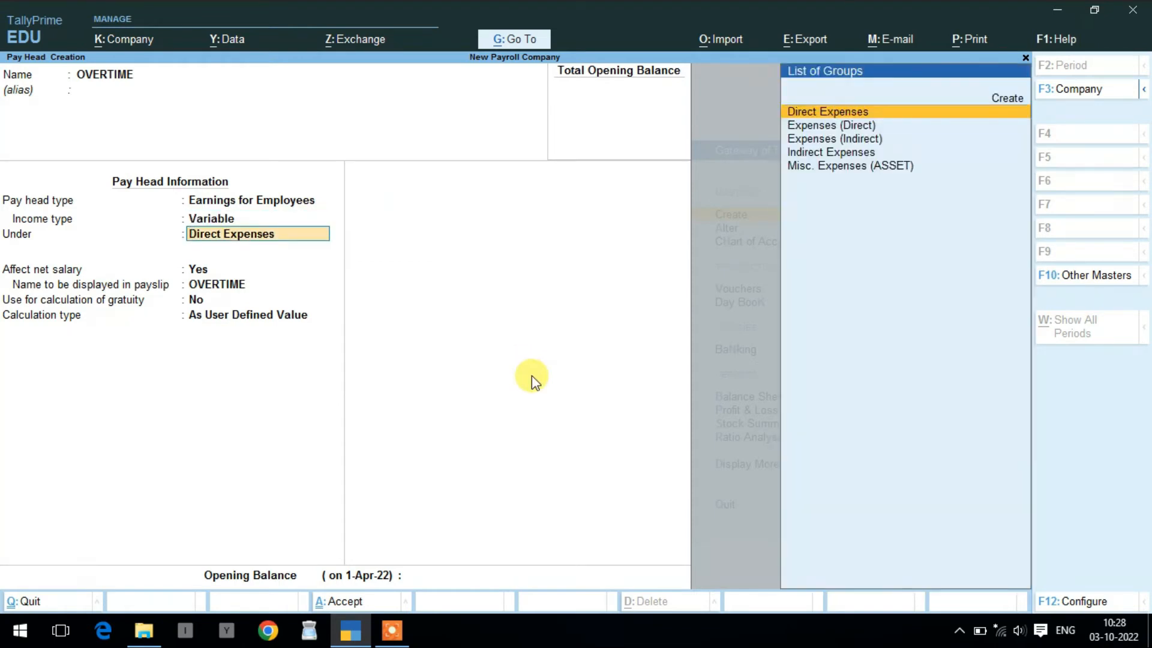
{"action": "key", "text": "Down"}
{"action": "key", "text": "Up"}
{"action": "key", "text": "Return"}
- Calculate it On Production using Overtime, rounding Not Applicable, and save the pay head
{"action": "key", "text": "Return"}
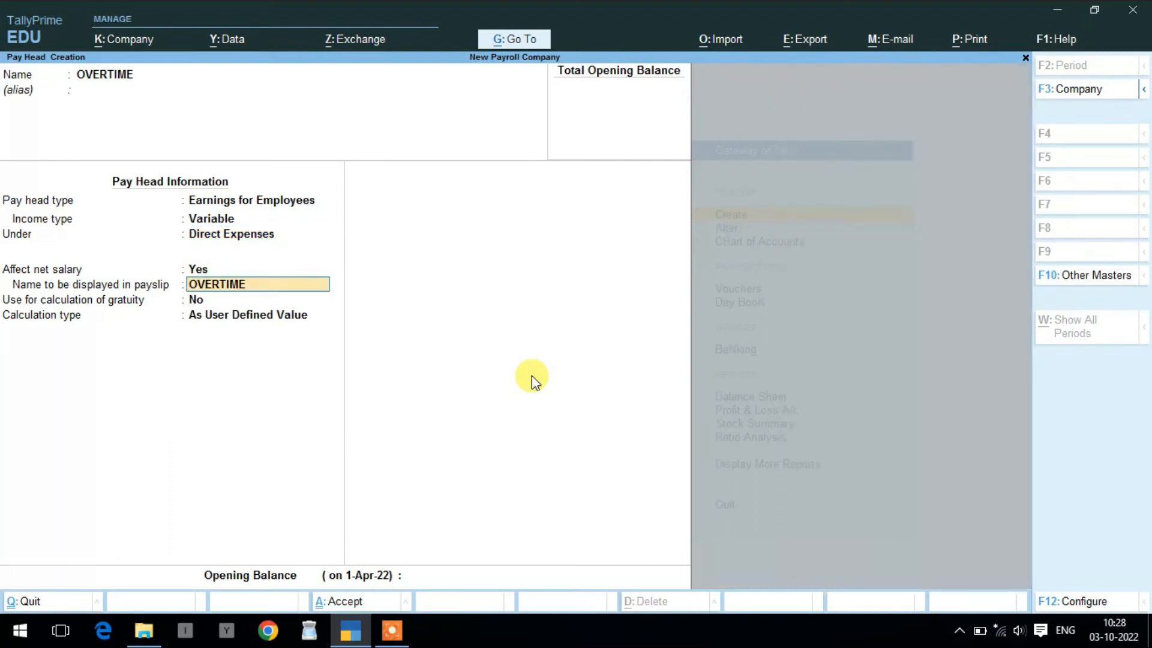
{"action": "key", "text": "Return"}
{"action": "key", "text": "Return"}
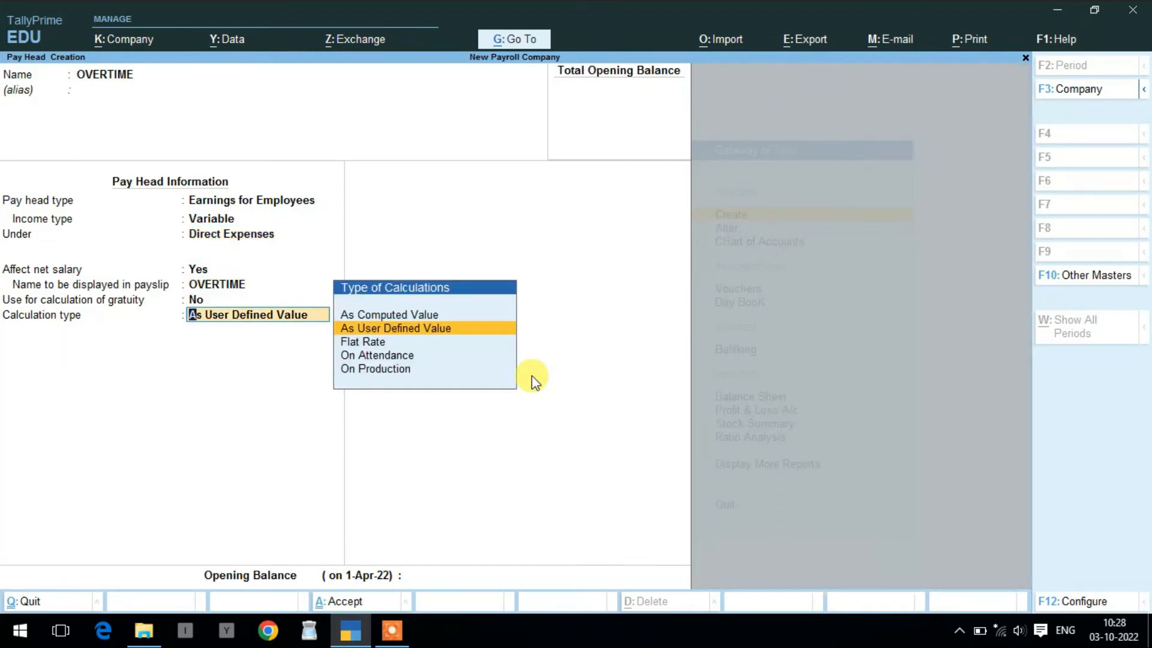
{"action": "key", "text": "Down"}
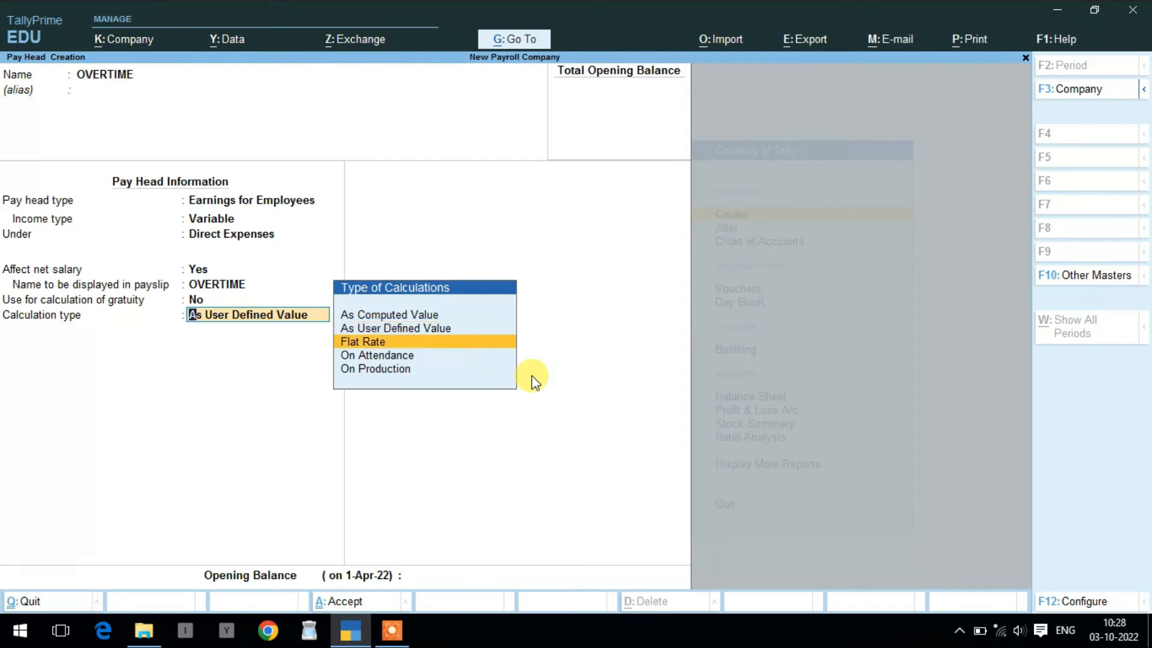
{"action": "key", "text": "Down"}
{"action": "key", "text": "Down"}
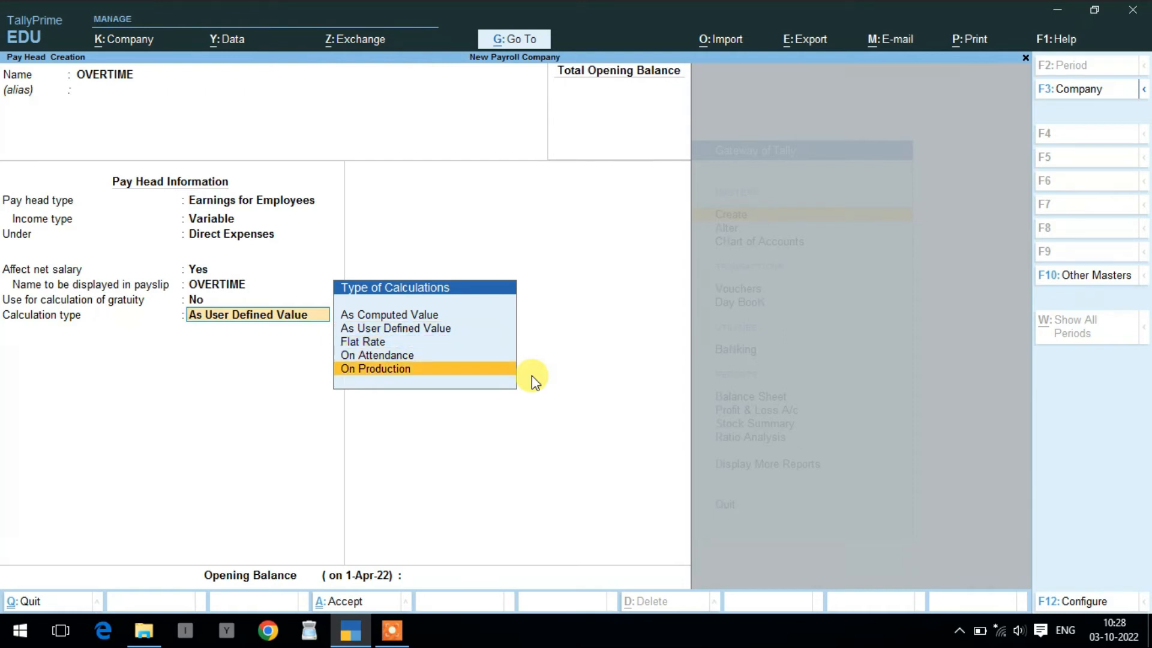
{"action": "key", "text": "Return"}
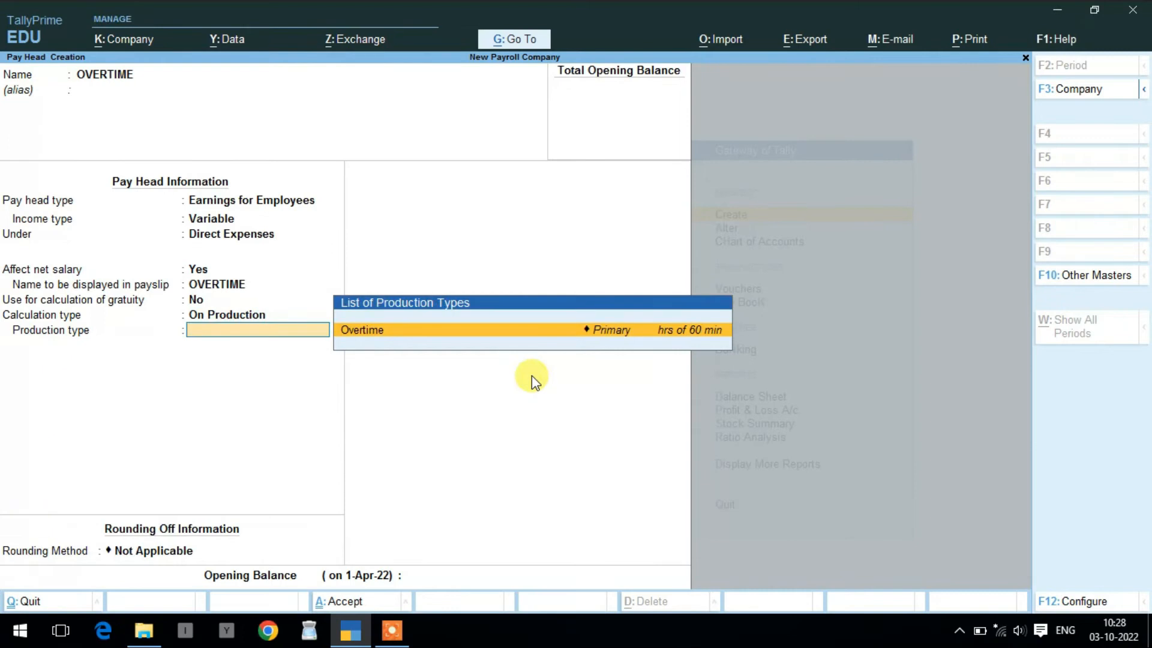
{"action": "key", "text": "Return"}
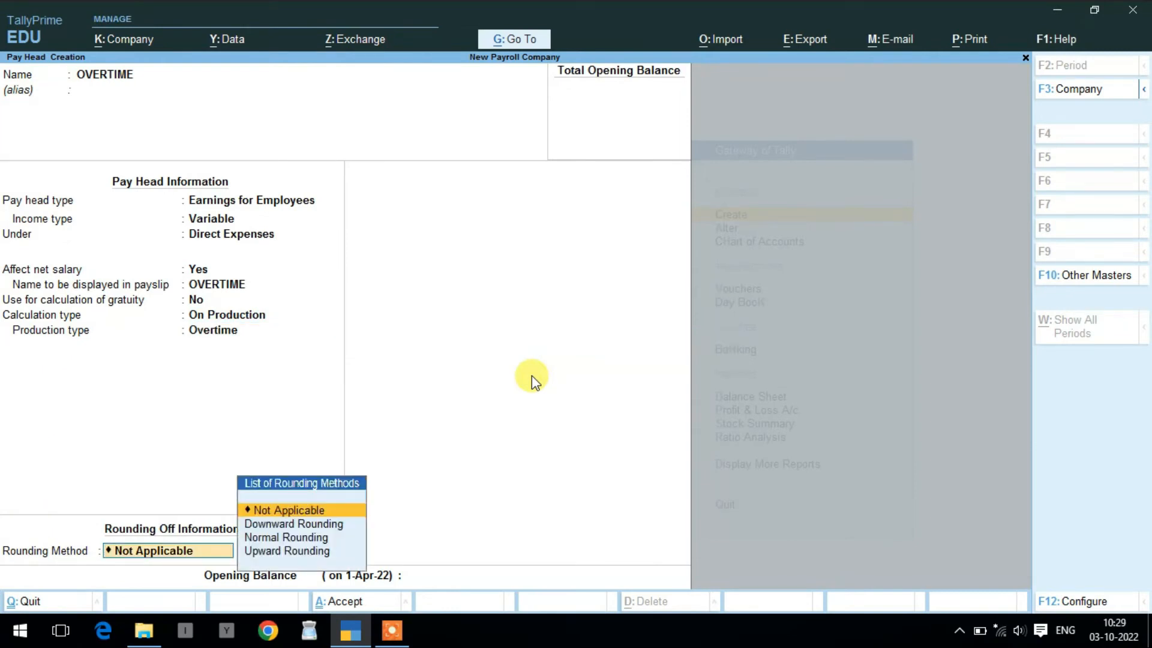
{"action": "key", "text": "Return"}
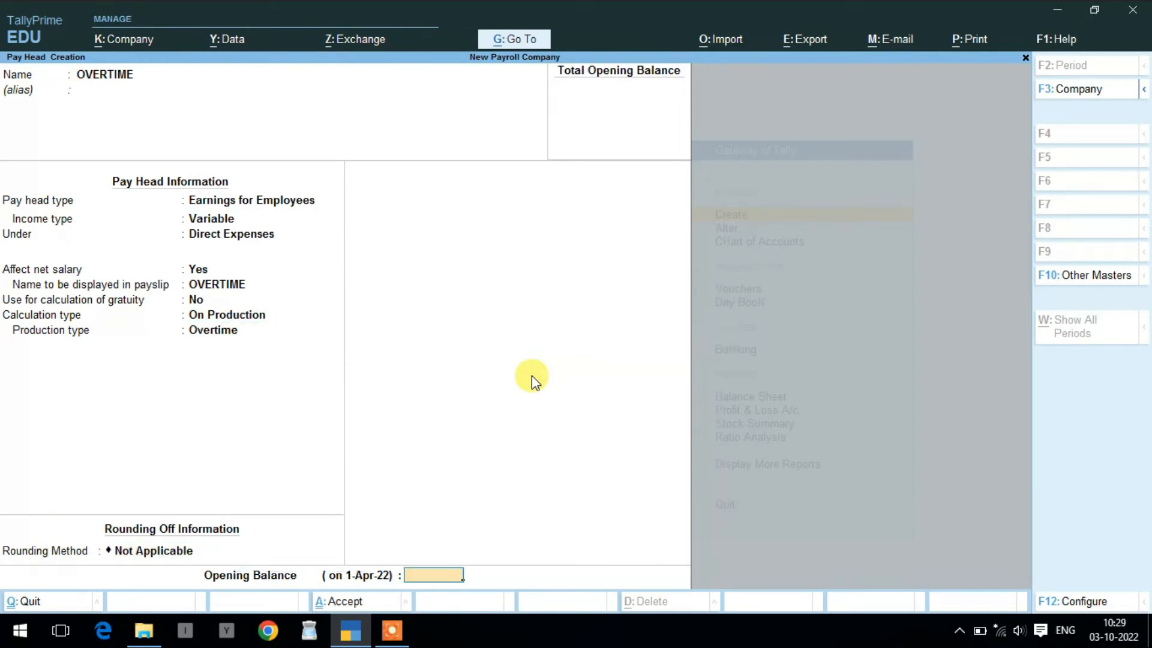
{"action": "key", "text": "Return"}
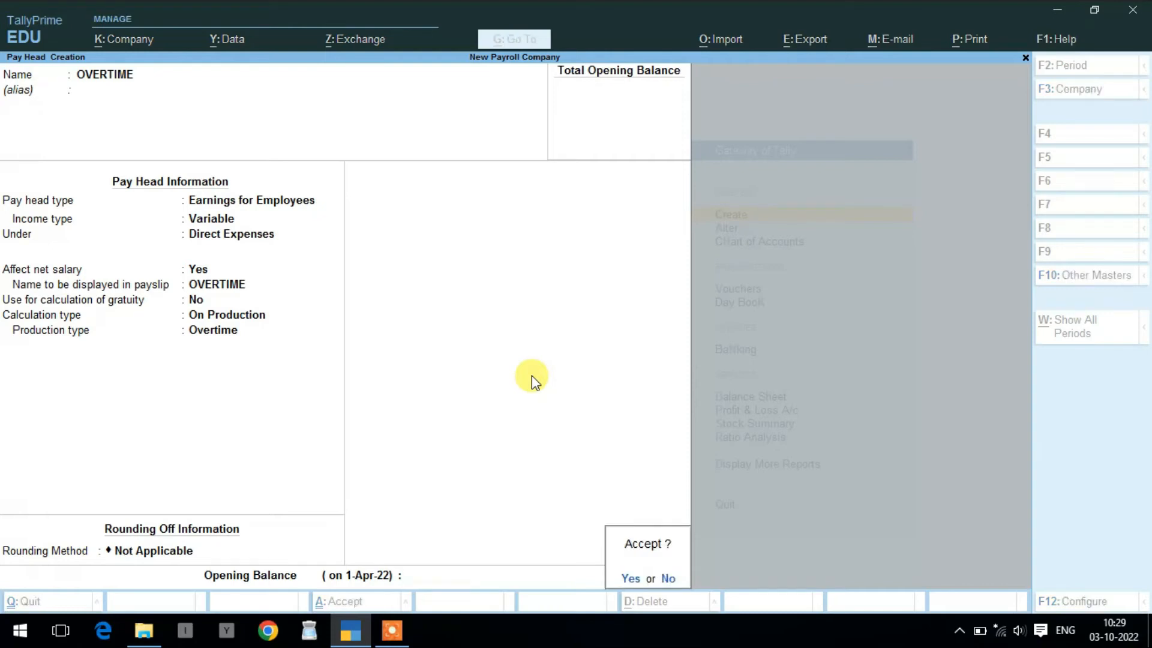
{"action": "key", "text": "Return"}
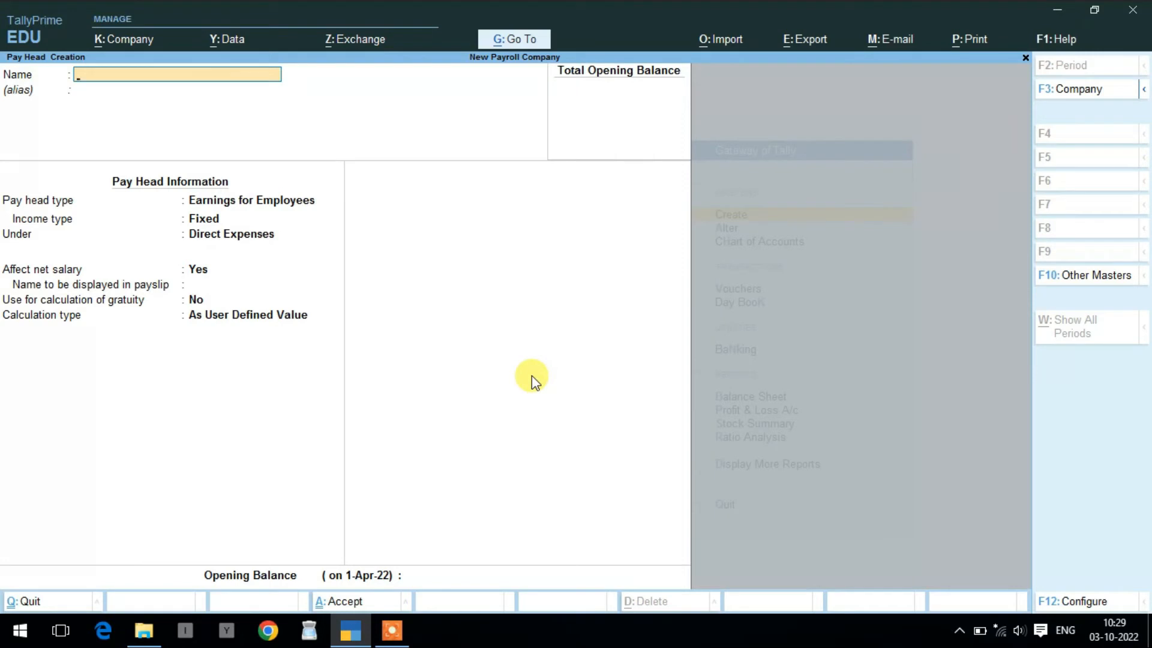
- Name the pay head BONUS as a Fixed employee earning under Direct Expenses
{"action": "type", "text": "BONUS"}
{"action": "key", "text": "Return"}
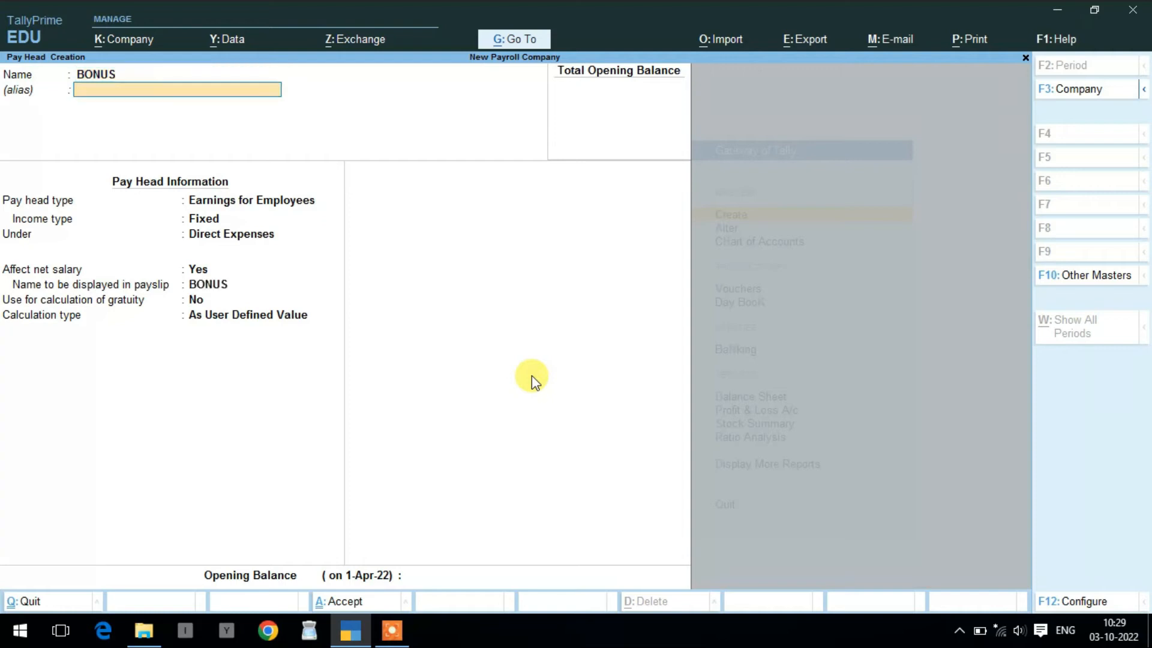
{"action": "key", "text": "Return"}
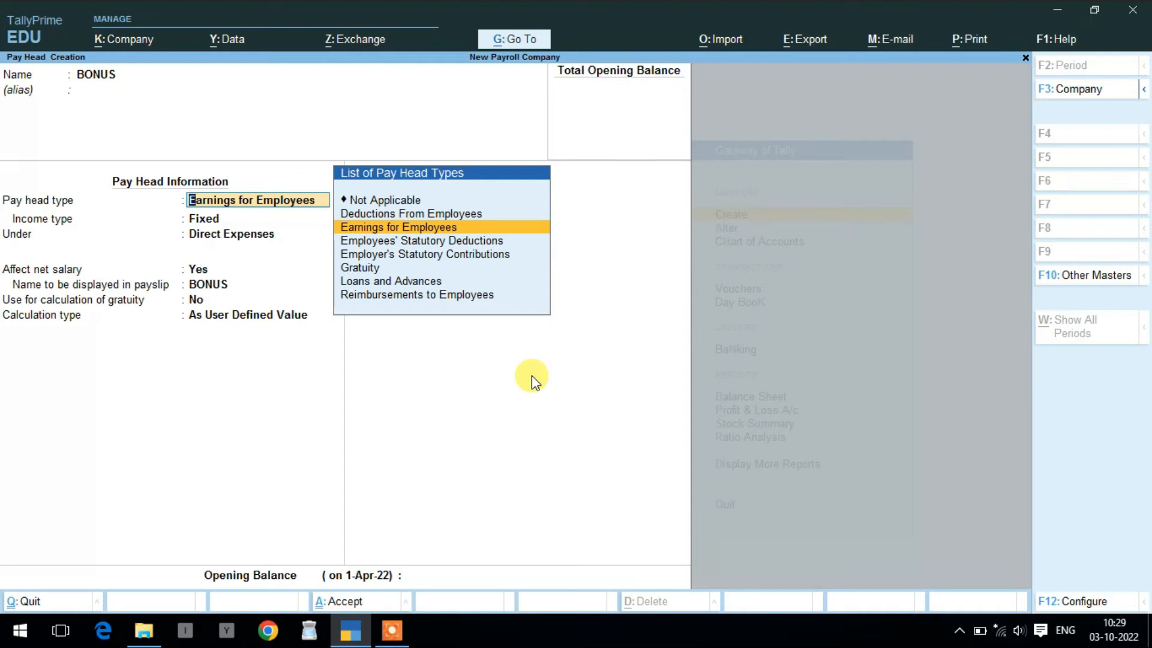
{"action": "key", "text": "Return"}
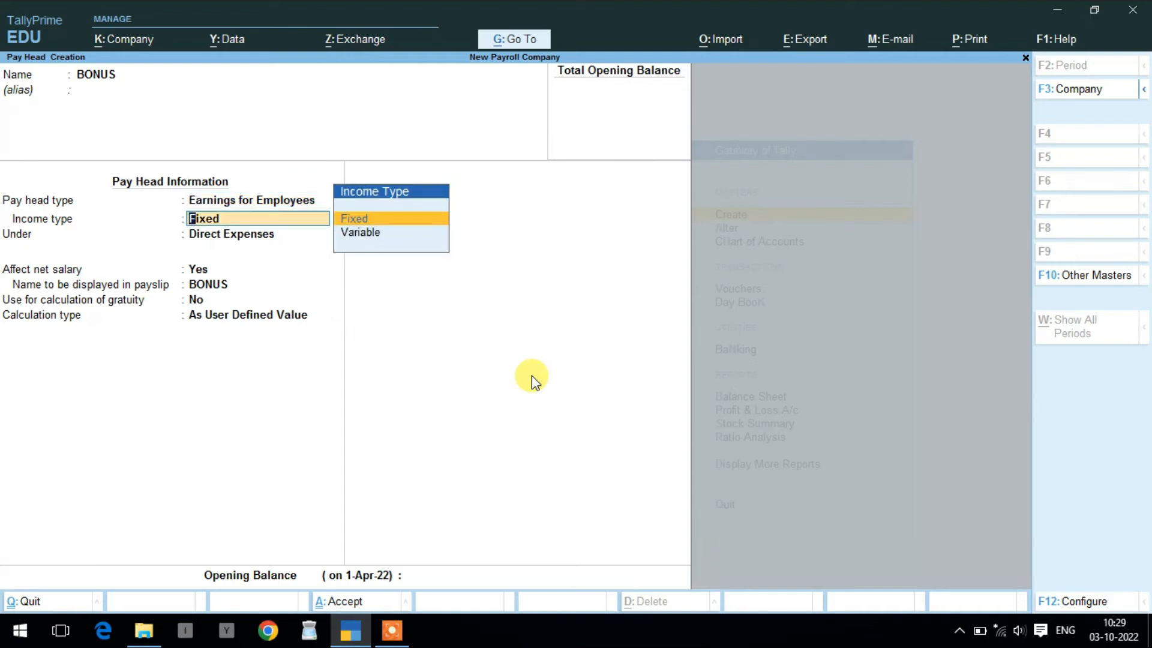
{"action": "key", "text": "Return"}
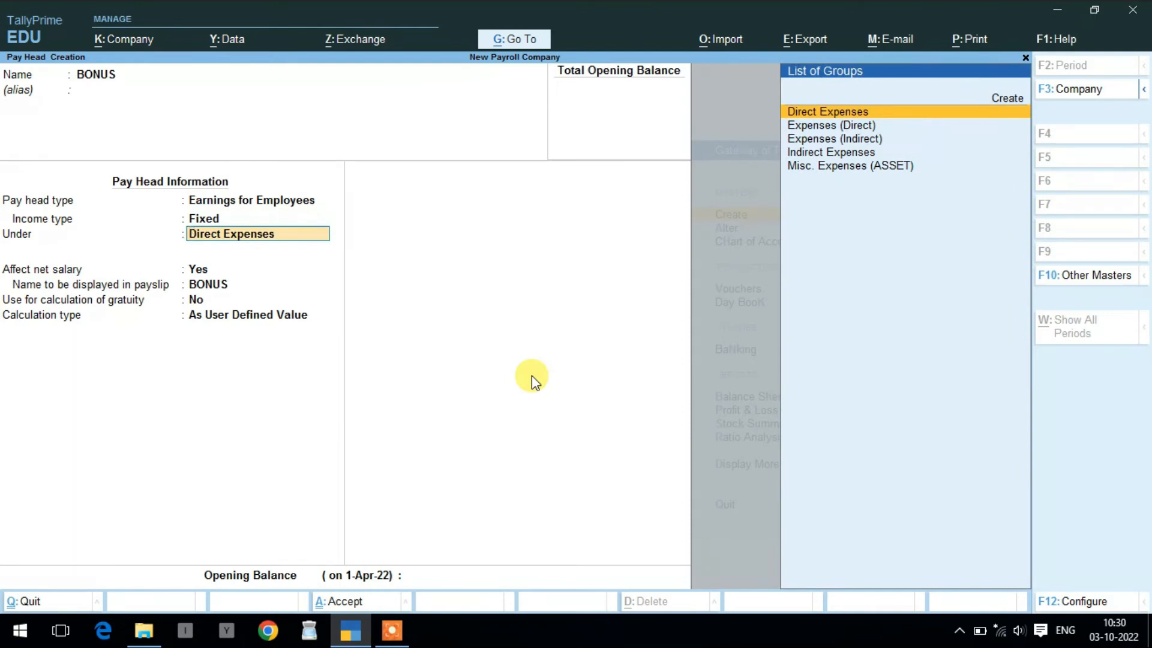
{"action": "key", "text": "Return"}
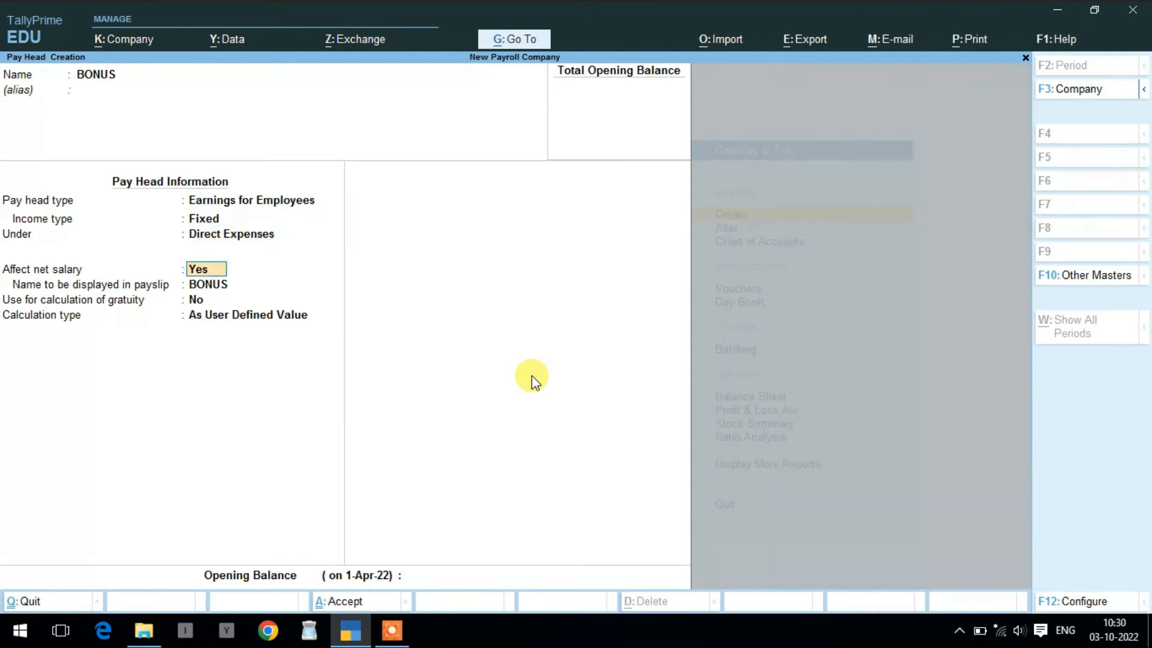
- Set BONUS calculation to Flat Rate per Months, rounding Not Applicable, and finish the form
{"action": "key", "text": "Return"}
{"action": "key", "text": "Return"}
{"action": "key", "text": "Return"}
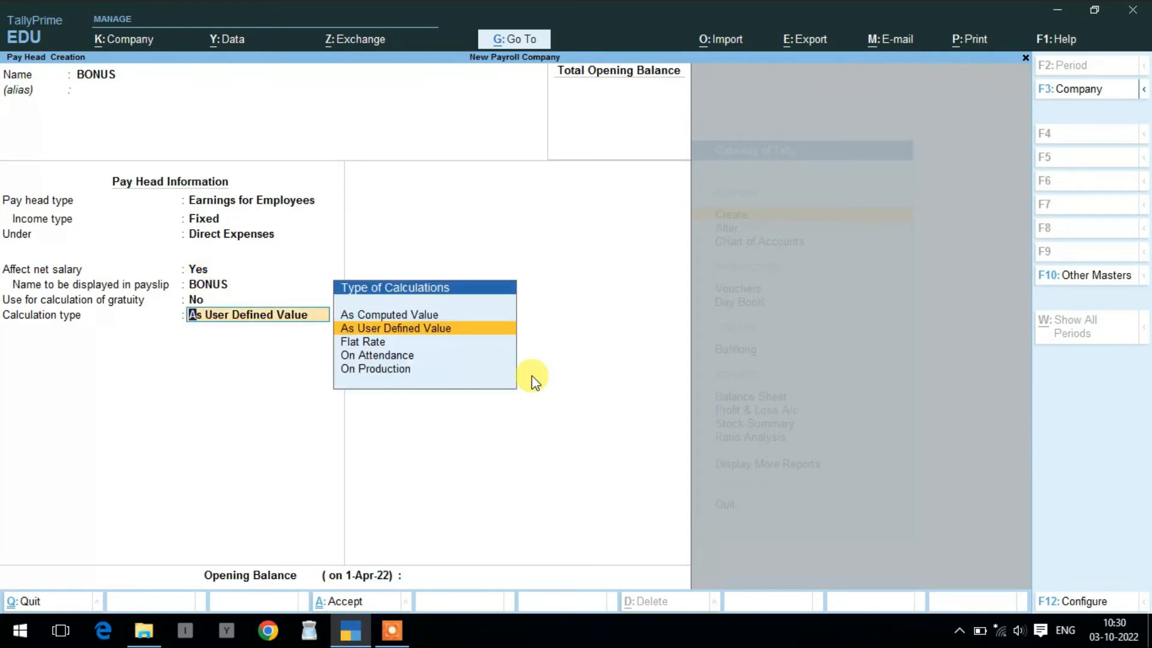
{"action": "key", "text": "Down"}
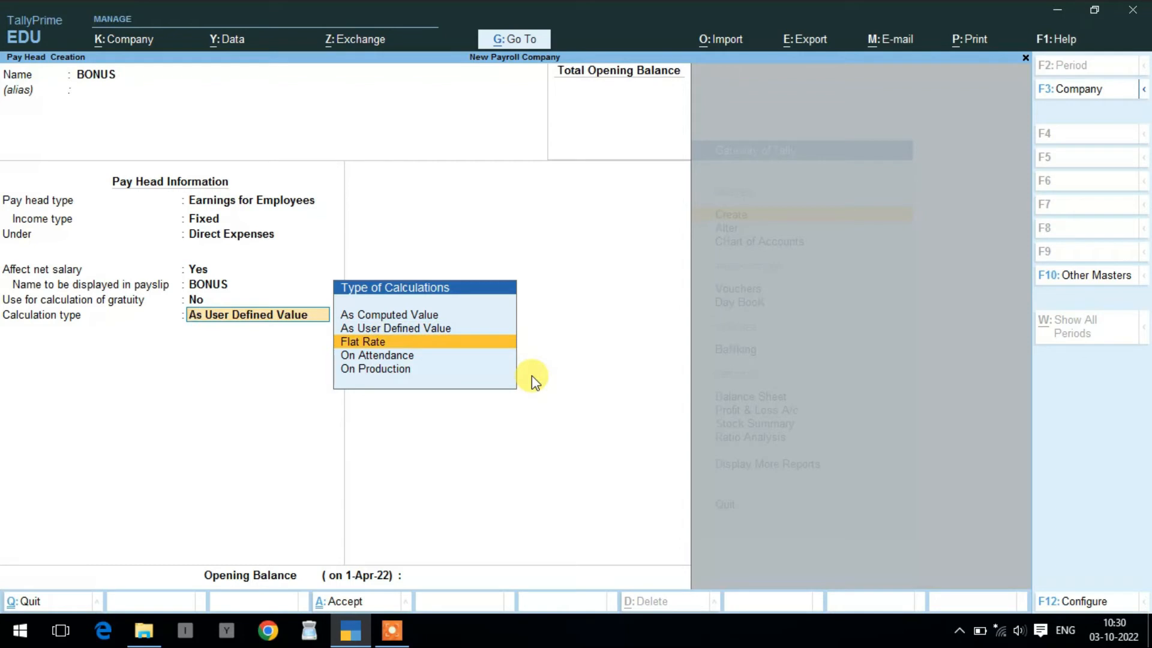
{"action": "key", "text": "Return"}
{"action": "key", "text": "Down"}
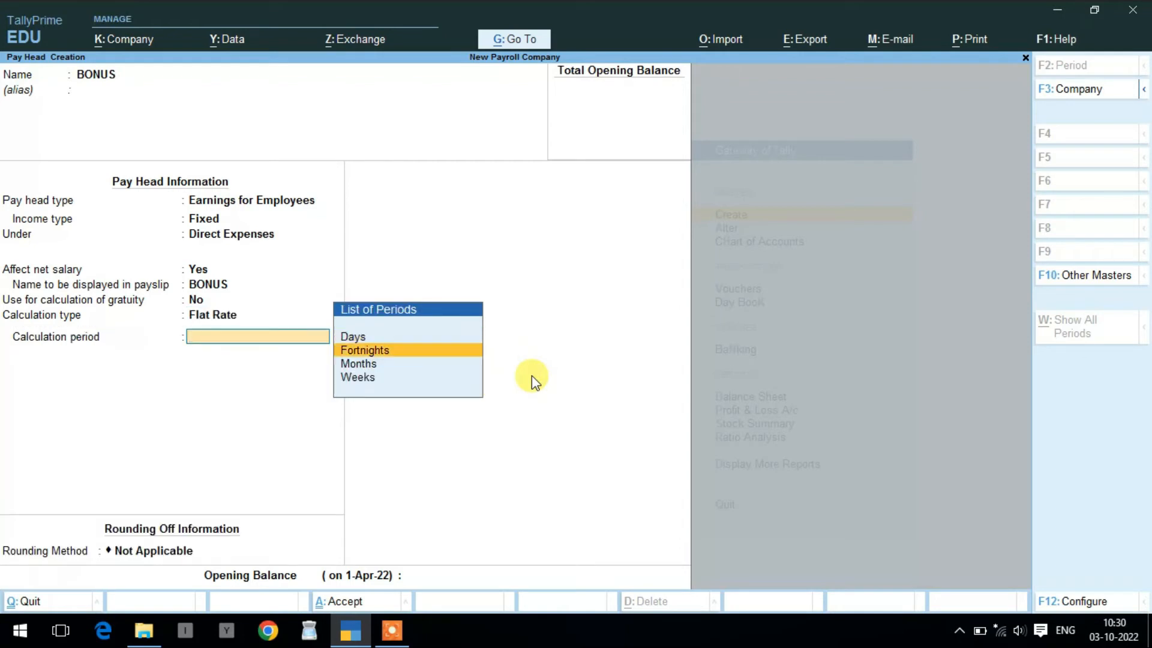
{"action": "key", "text": "Down"}
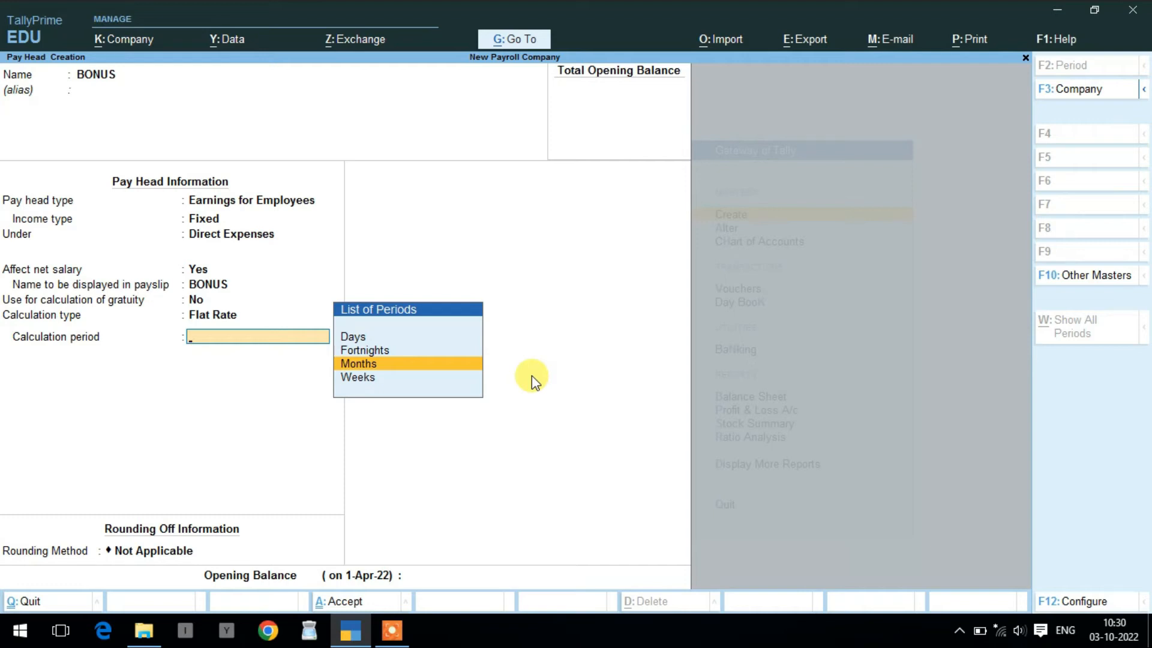
{"action": "key", "text": "Return"}
{"action": "key", "text": "Return"}
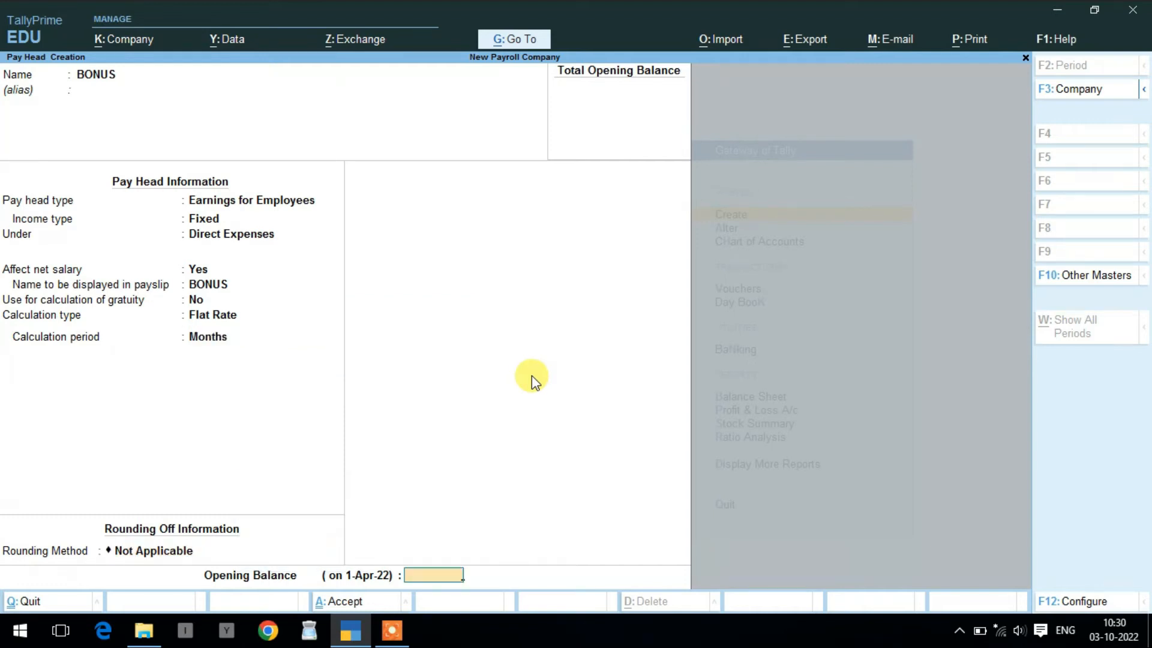
{"action": "key", "text": "Return"}
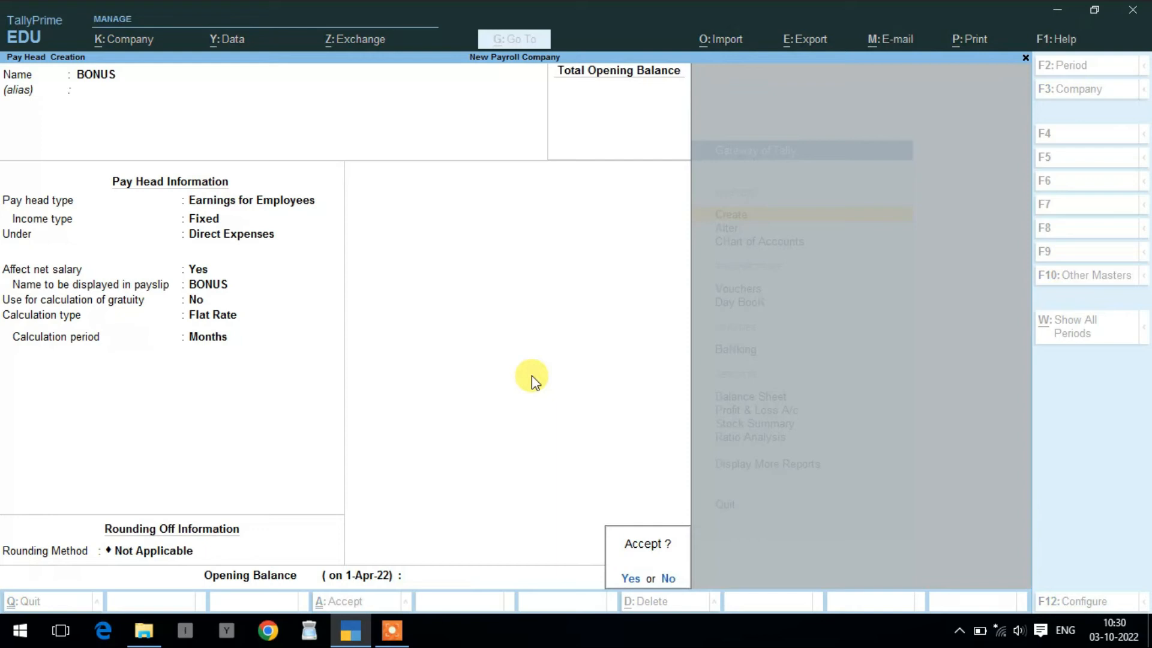
{"action": "key", "text": "Return"}
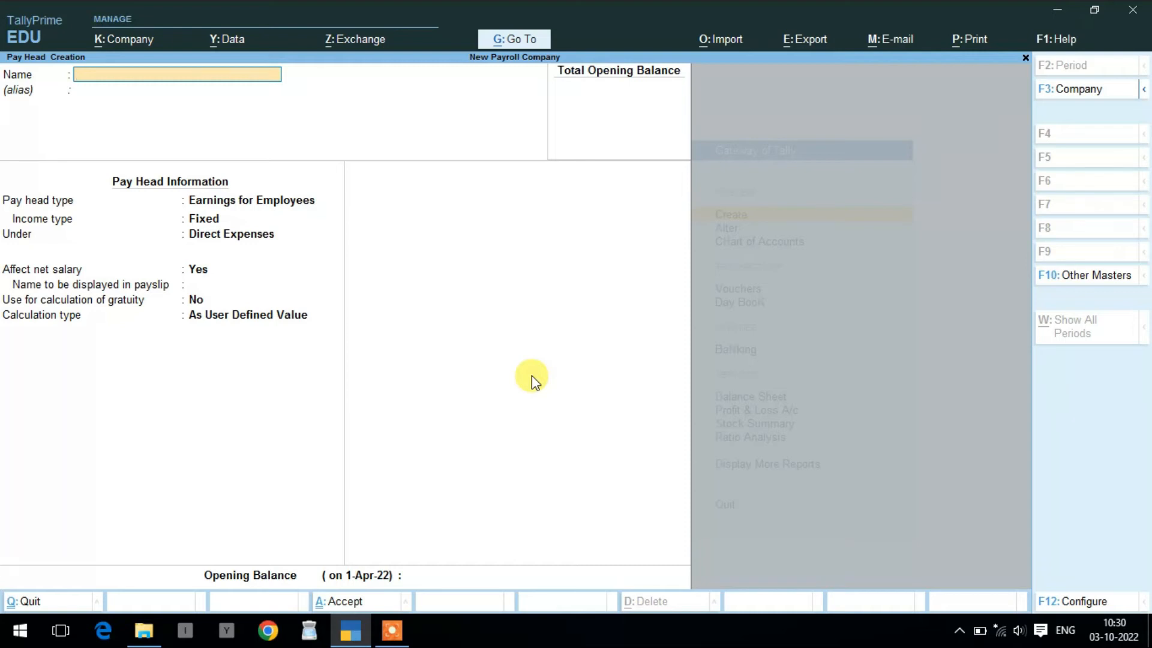
- Name the new pay head REIMBURSHMENT with type Reimbursements to Employees
{"action": "type", "text": "REIMBURSHMENT"}
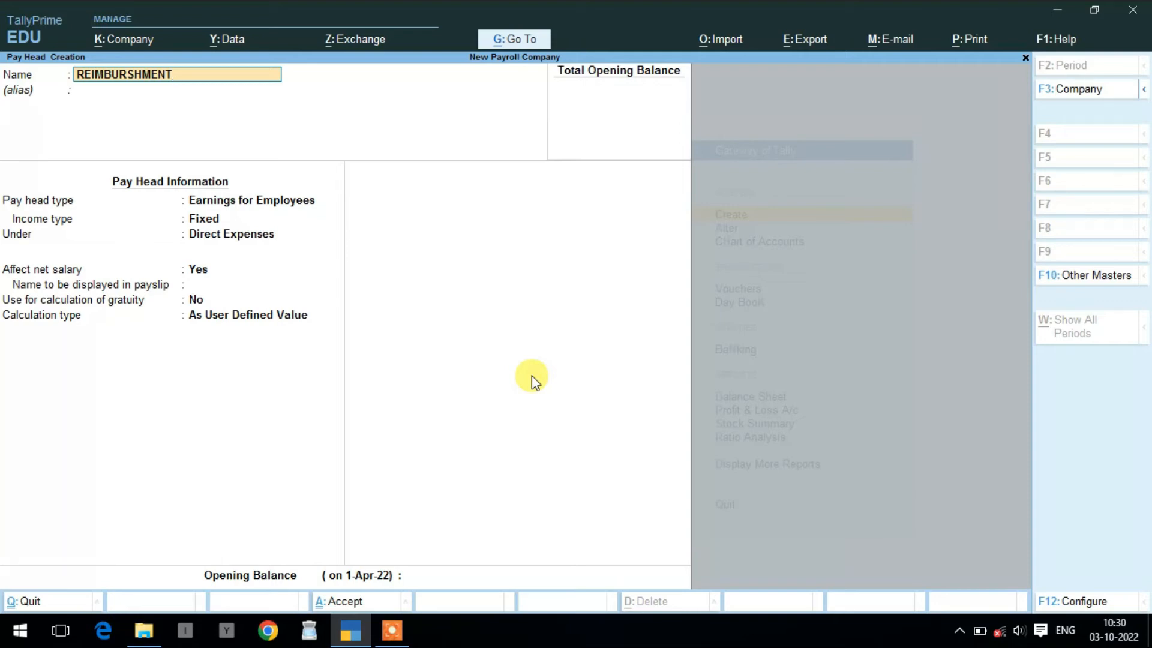
{"action": "key", "text": "Return"}
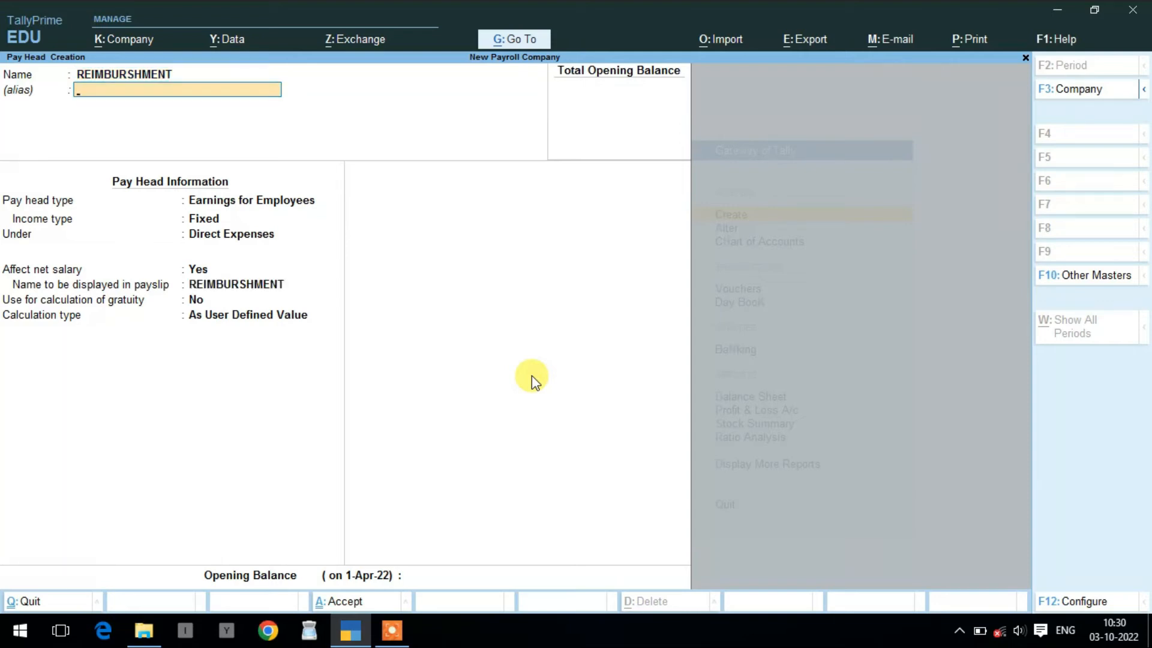
{"action": "key", "text": "Return"}
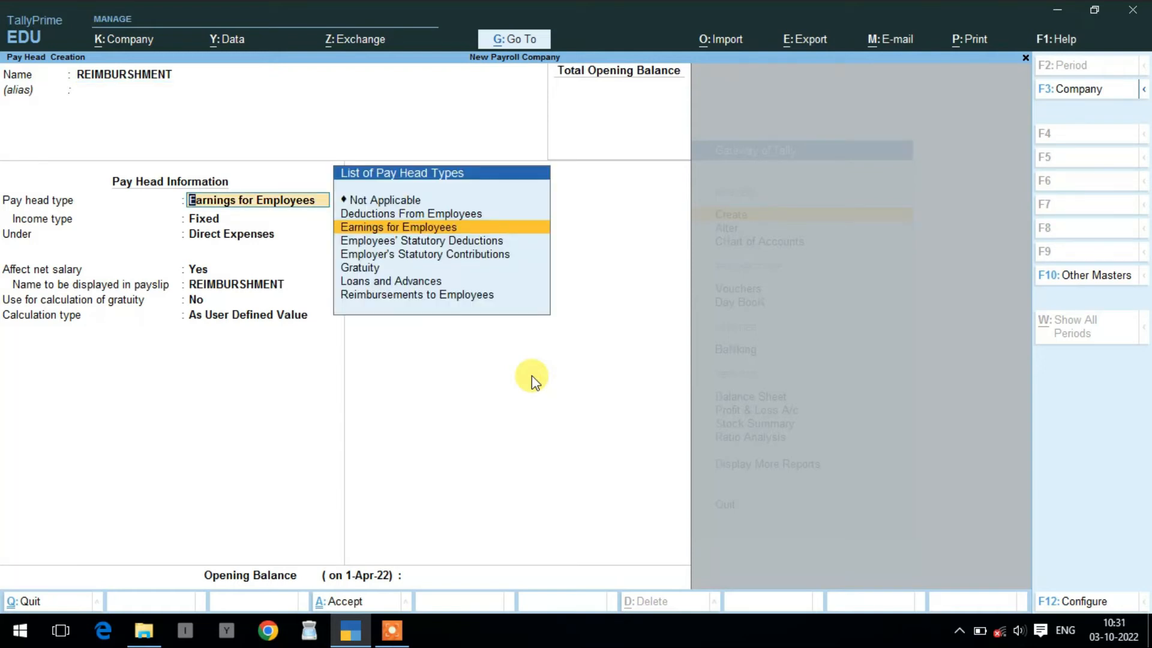
{"action": "key", "text": "Down"}
{"action": "key", "text": "Down"}
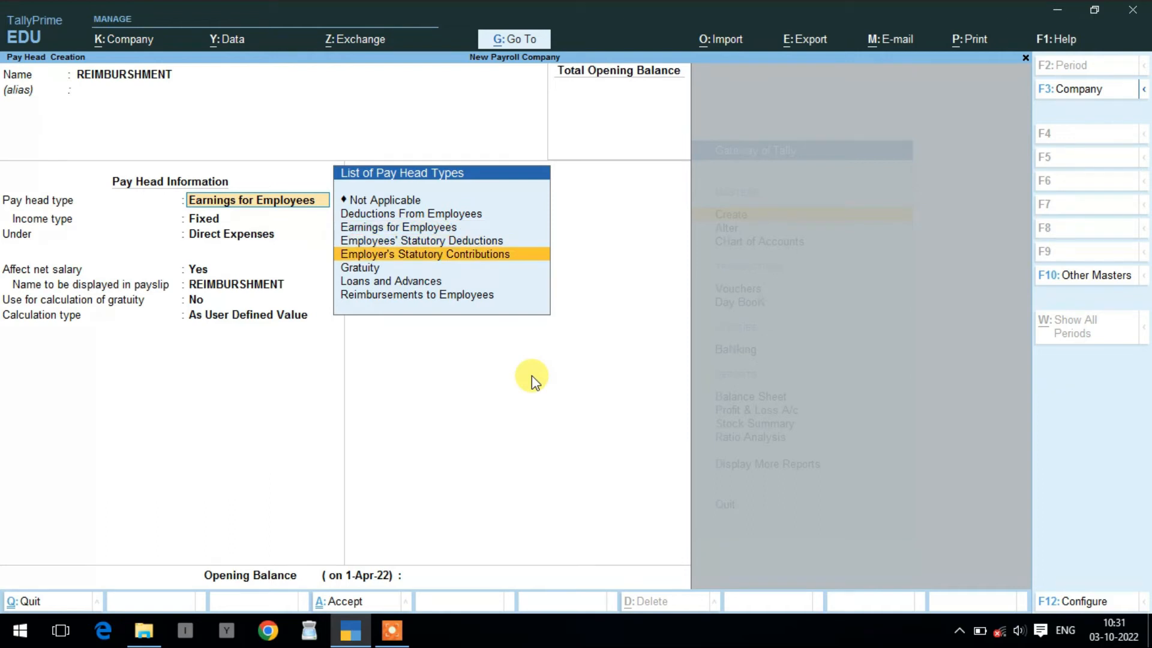
{"action": "key", "text": "Down"}
{"action": "key", "text": "Down"}
{"action": "key", "text": "Down"}
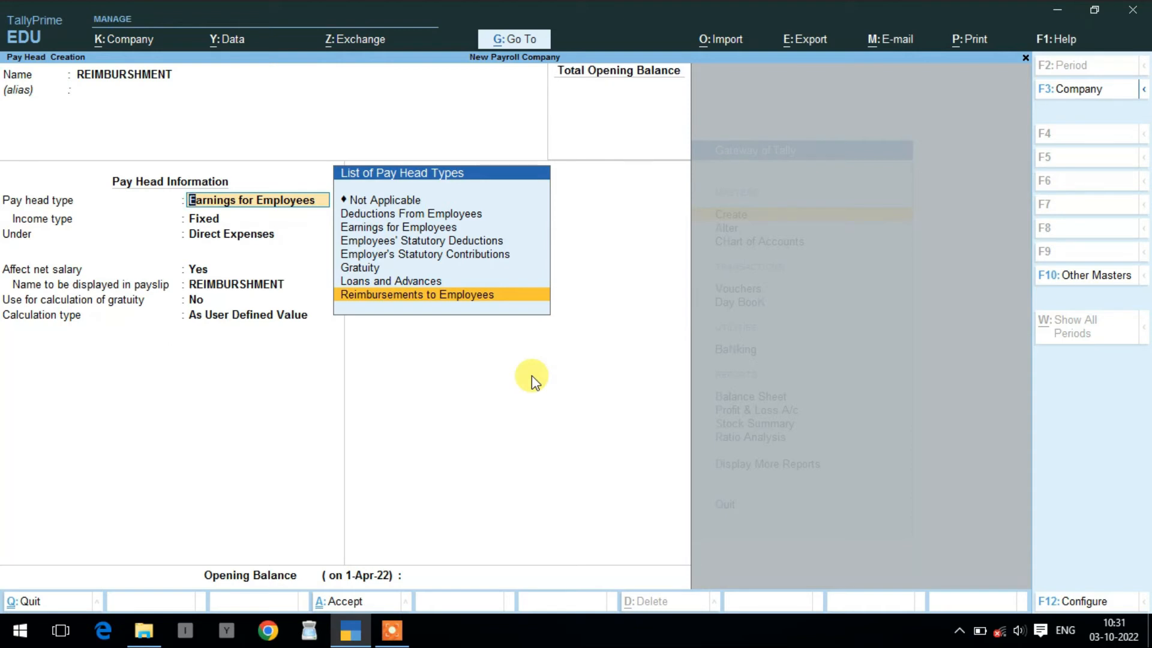
{"action": "key", "text": "Return"}
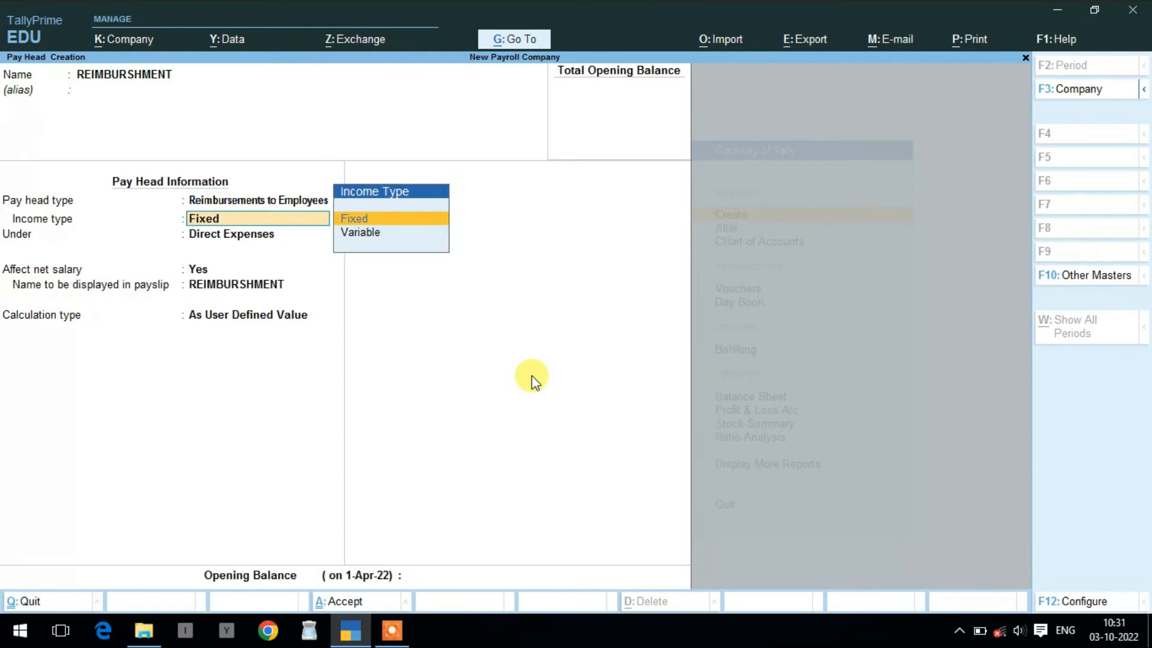
- Make it Variable income under Indirect Expenses, calculated As User Defined Value, and save it
{"action": "key", "text": "Down"}
{"action": "key", "text": "Return"}
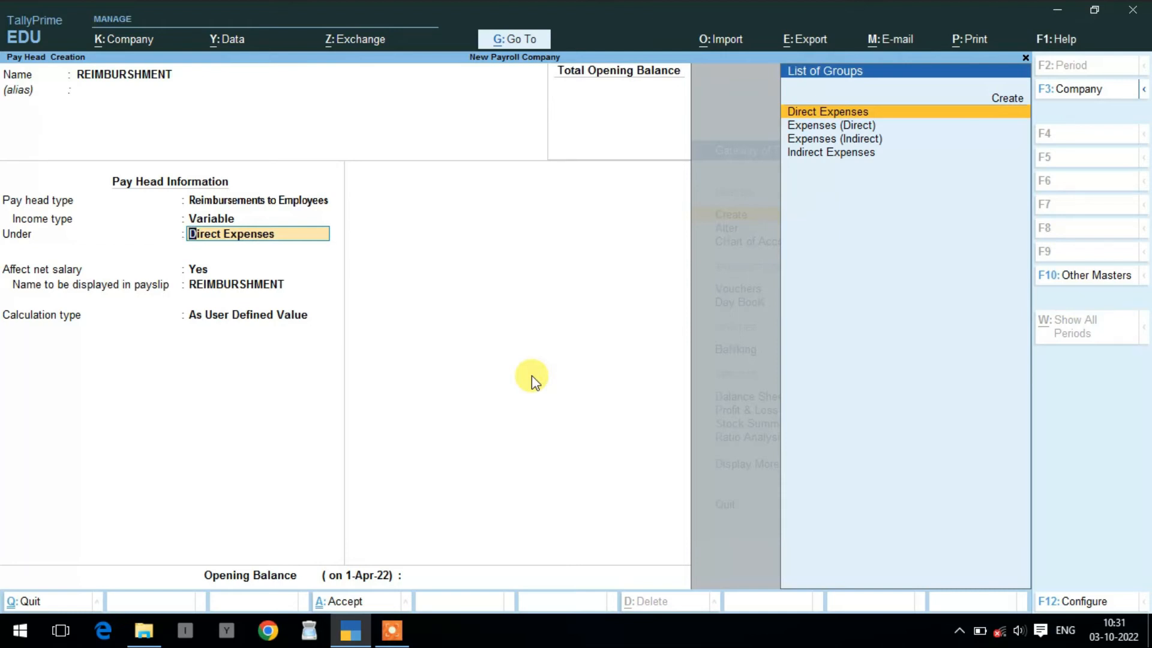
{"action": "key", "text": "Down"}
{"action": "key", "text": "Down"}
{"action": "key", "text": "Down"}
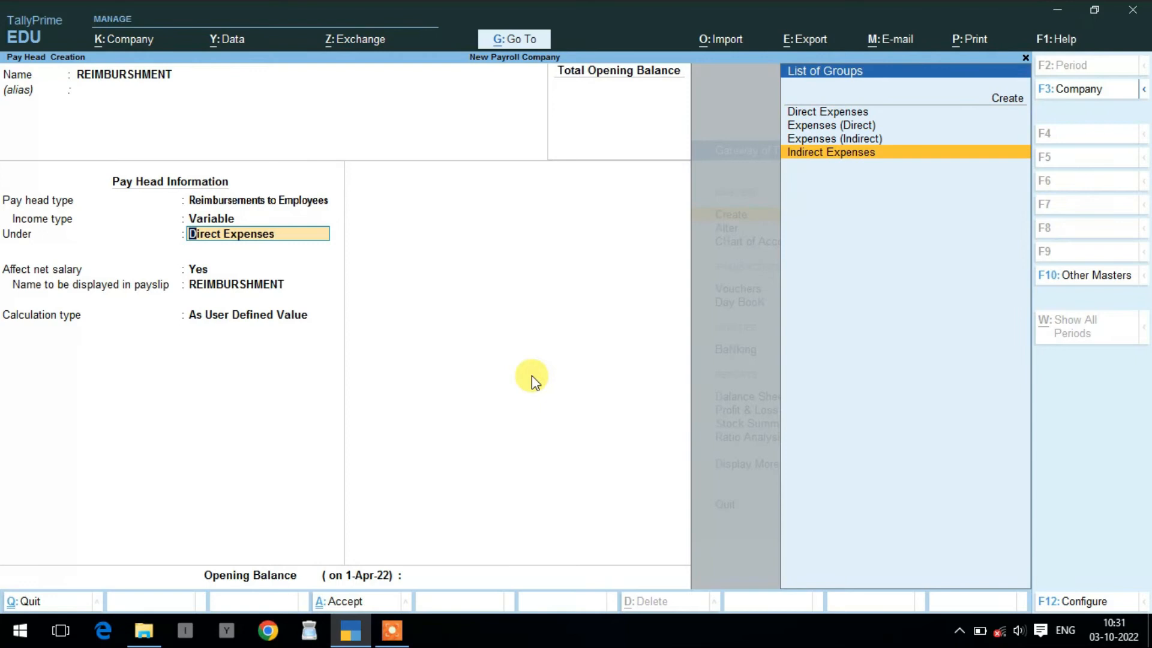
{"action": "key", "text": "Return"}
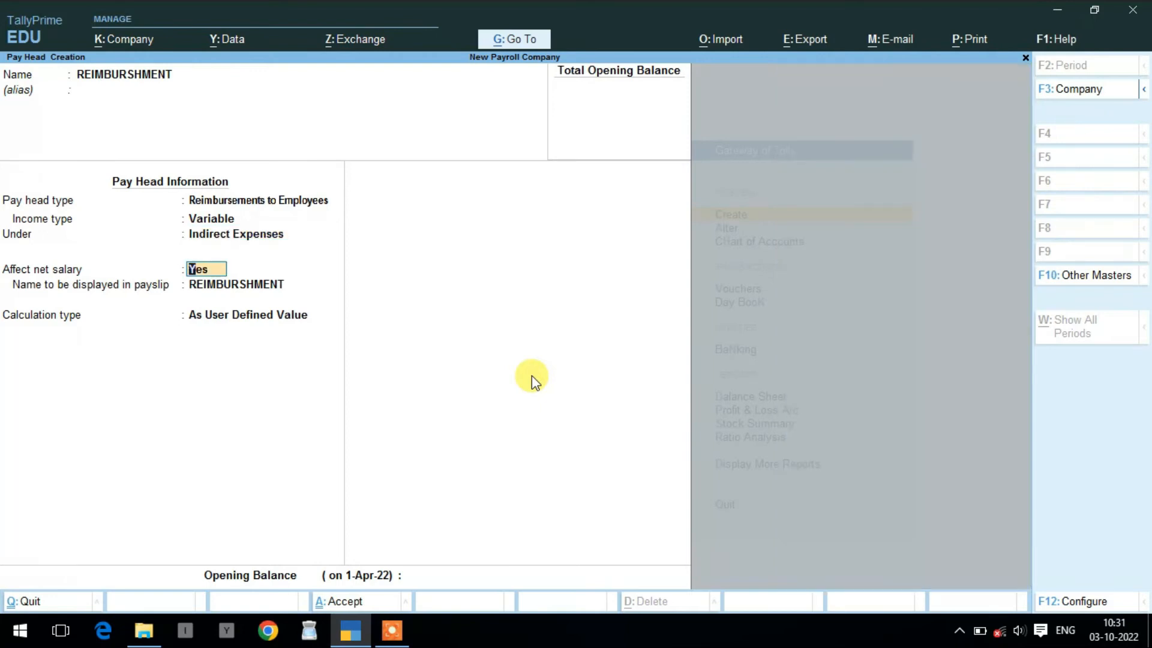
{"action": "key", "text": "Return"}
{"action": "key", "text": "Return"}
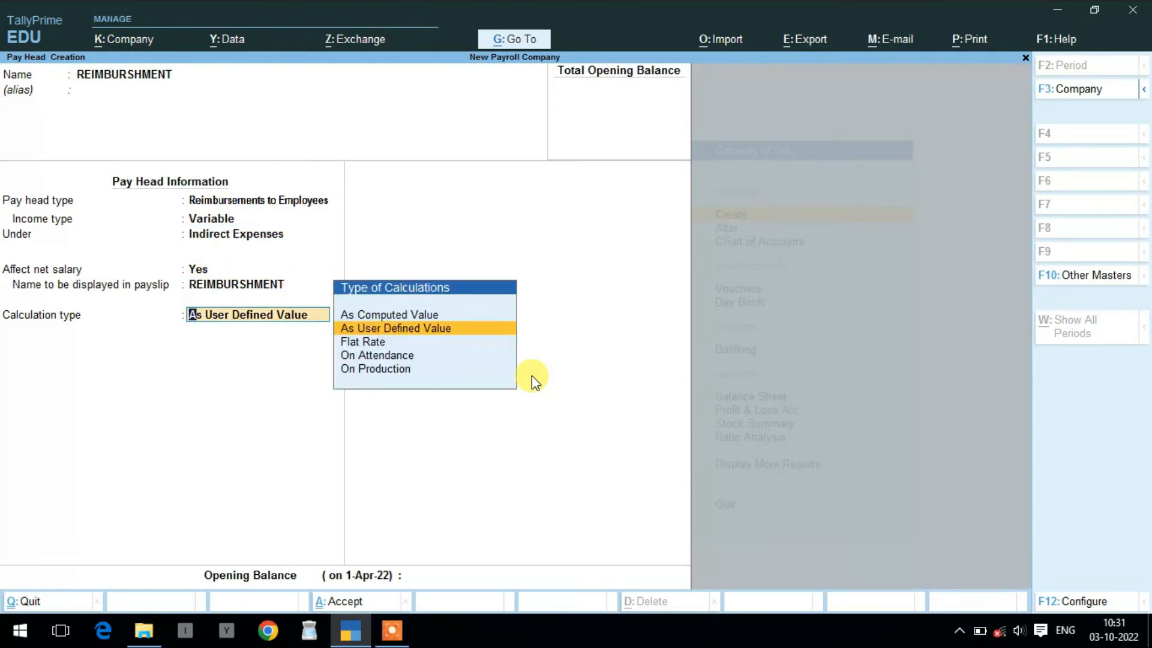
{"action": "key", "text": "Return"}
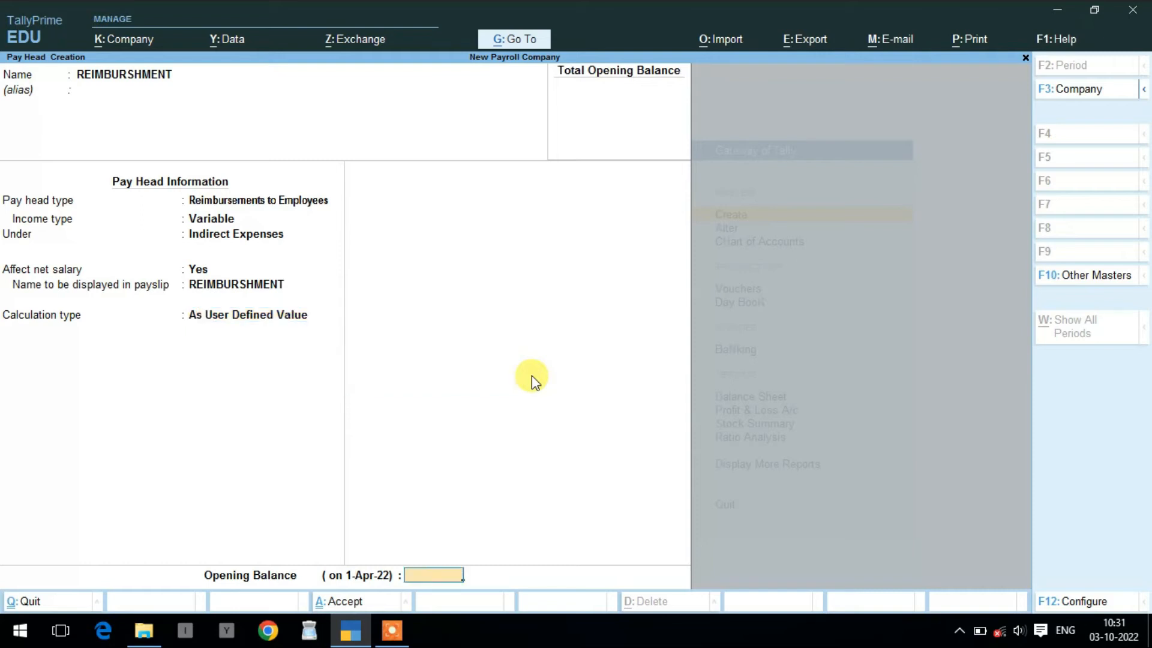
{"action": "key", "text": "Return"}
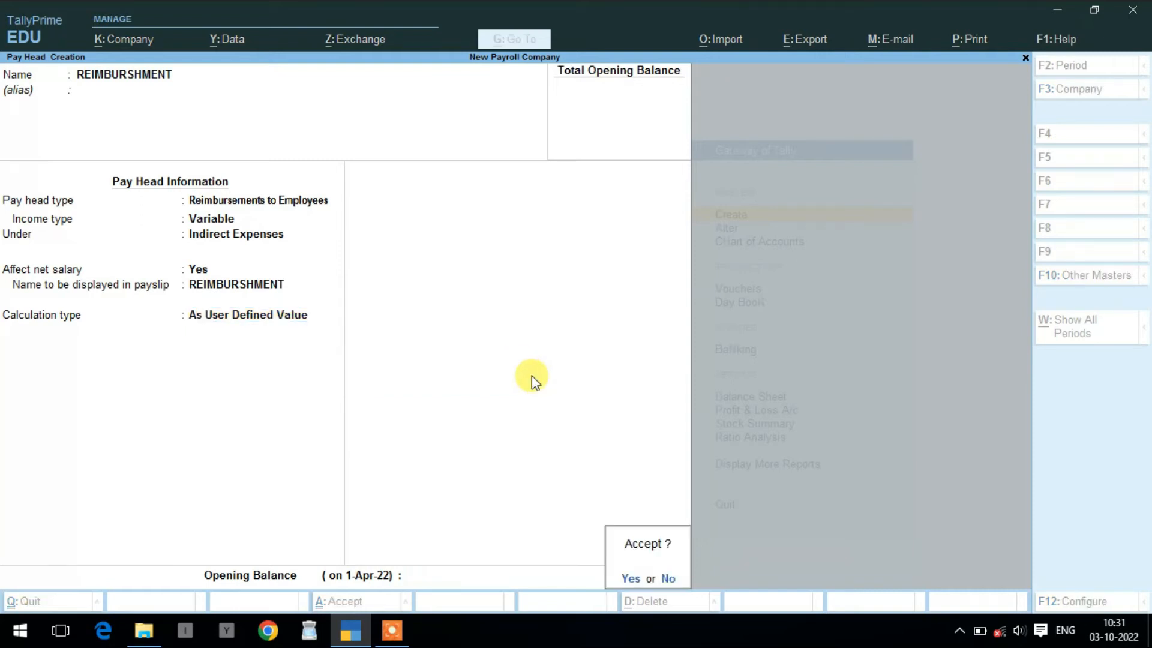
{"action": "key", "text": "Return"}
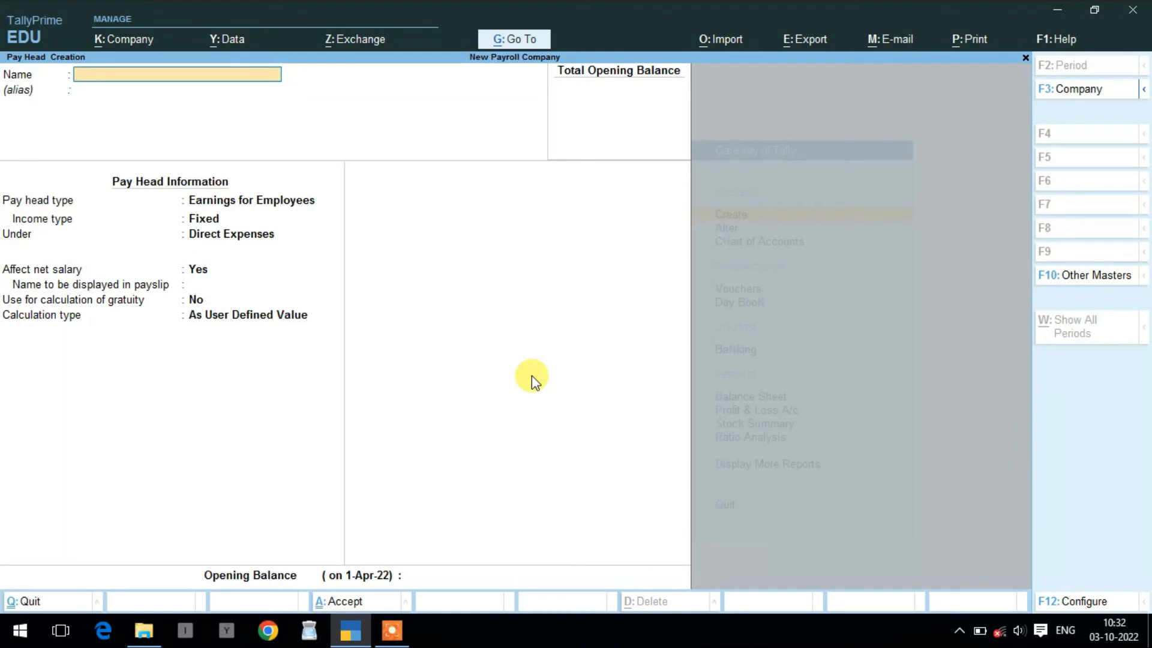
- Save SALARY PAYABLE as a Not Applicable pay head under Current Liabilities
{"action": "type", "text": "SALARY PAYABLE"}
{"action": "key", "text": "Return"}
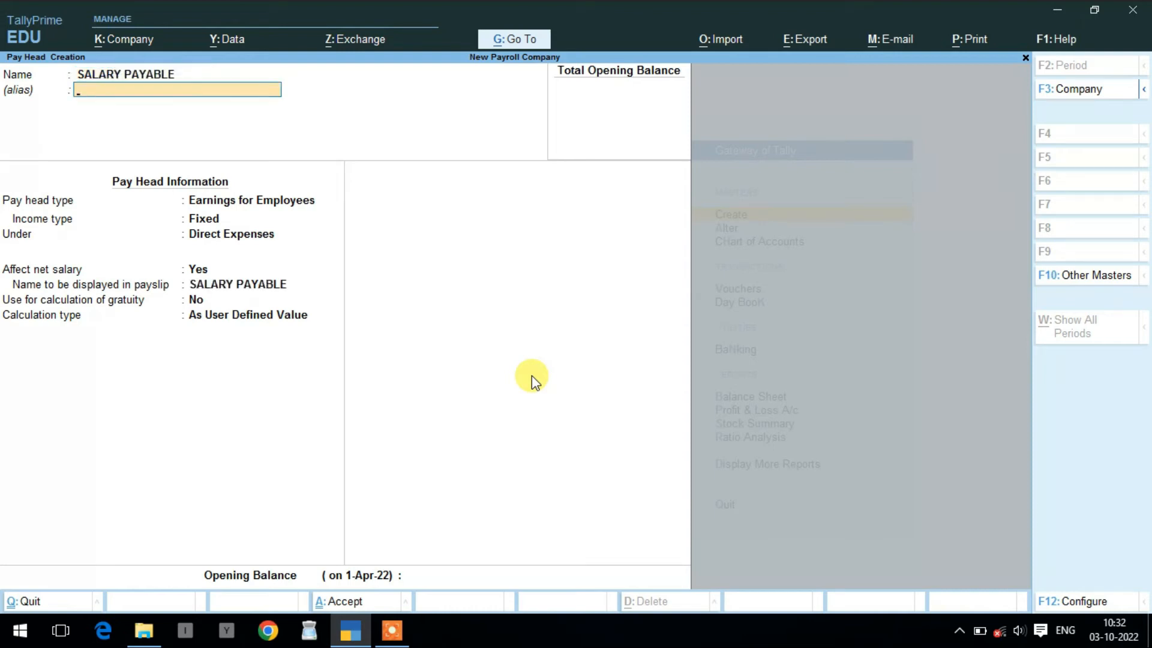
{"action": "key", "text": "Return"}
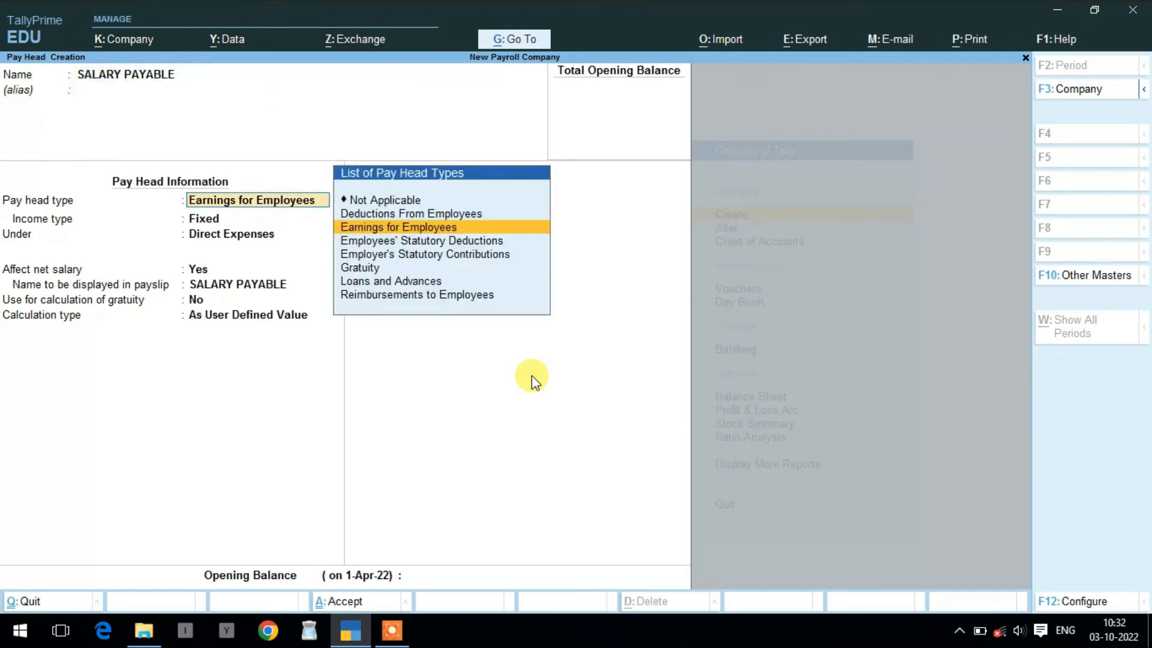
{"action": "key", "text": "Up"}
{"action": "key", "text": "Up"}
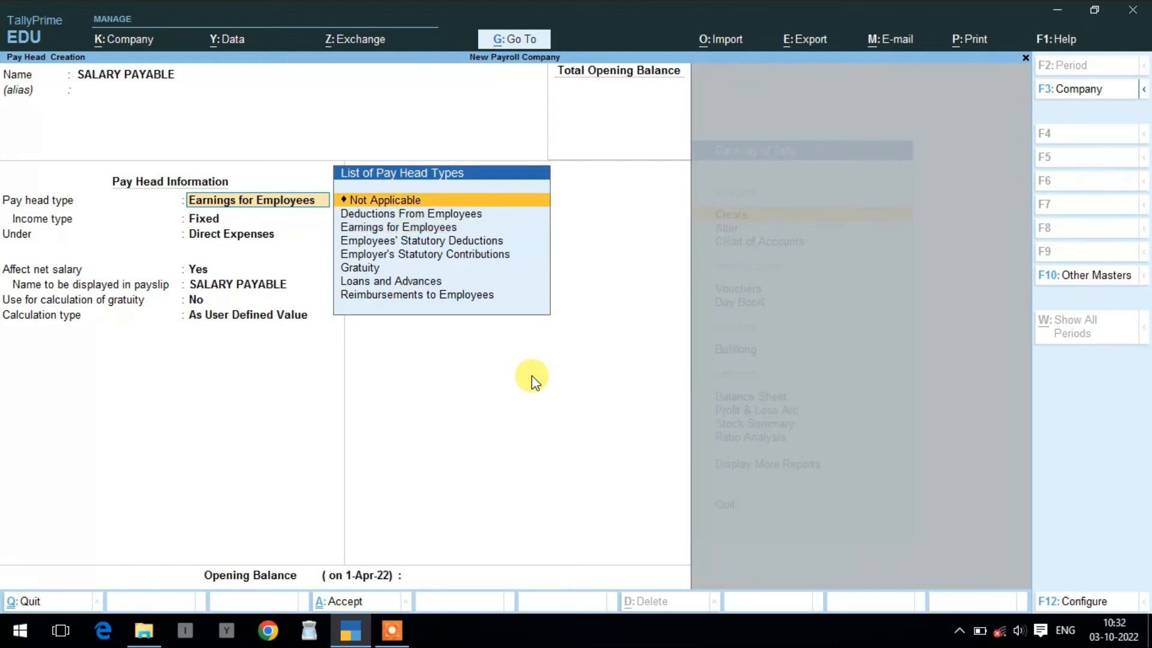
{"action": "key", "text": "Return"}
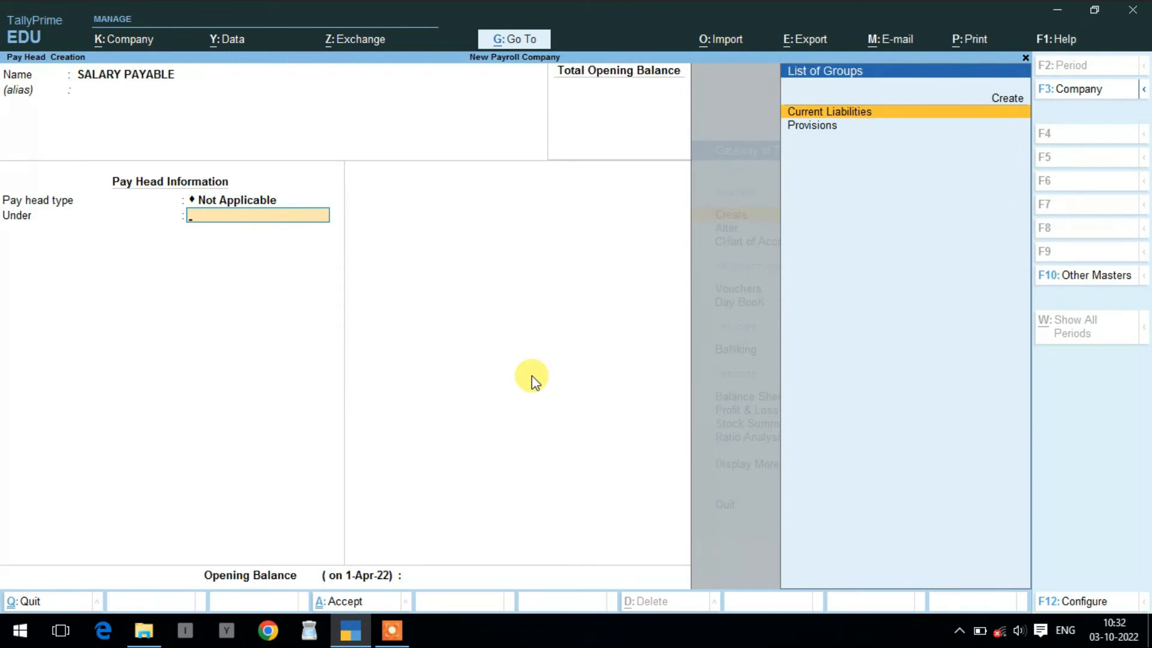
{"action": "key", "text": "Return"}
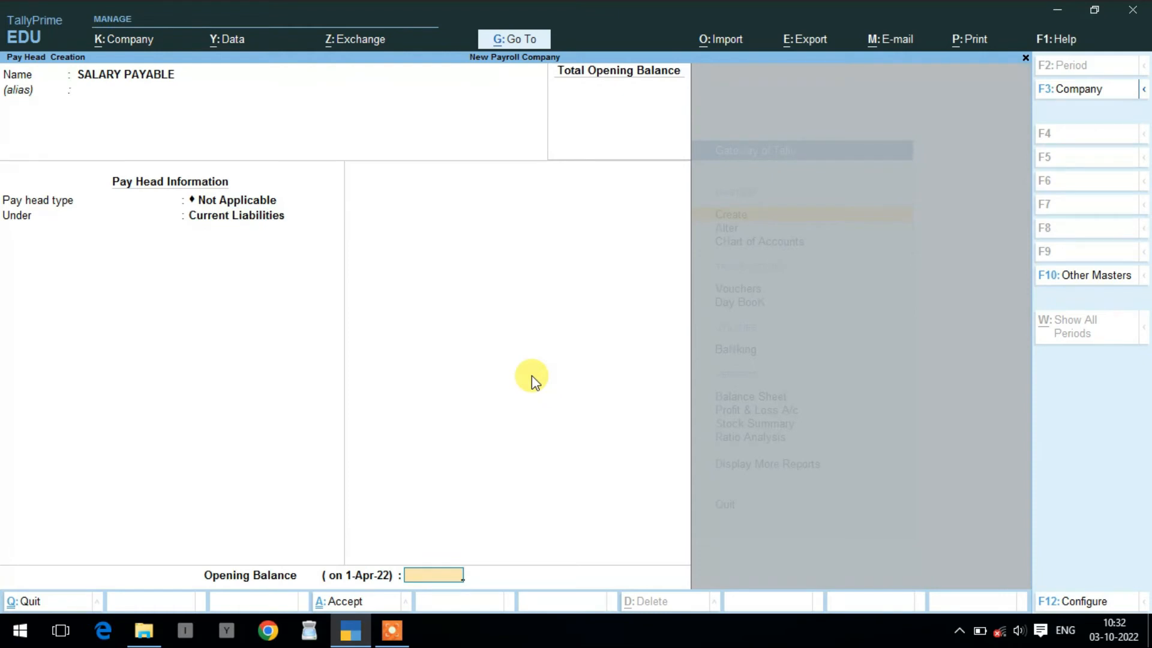
{"action": "key", "text": "Return"}
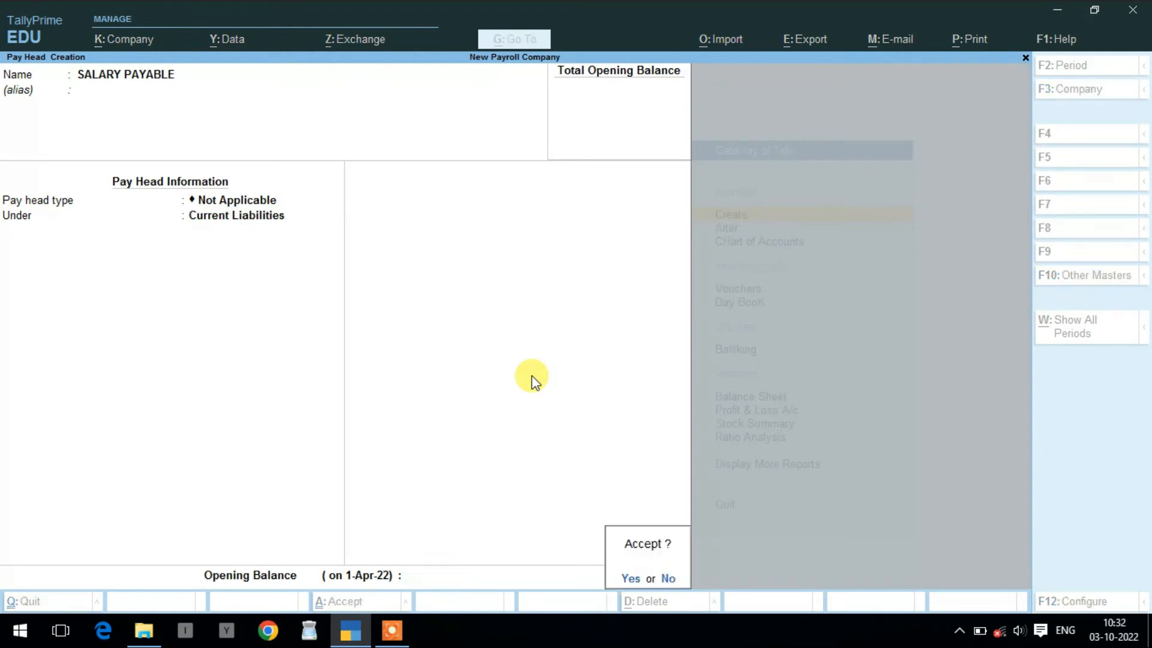
{"action": "key", "text": "Return"}
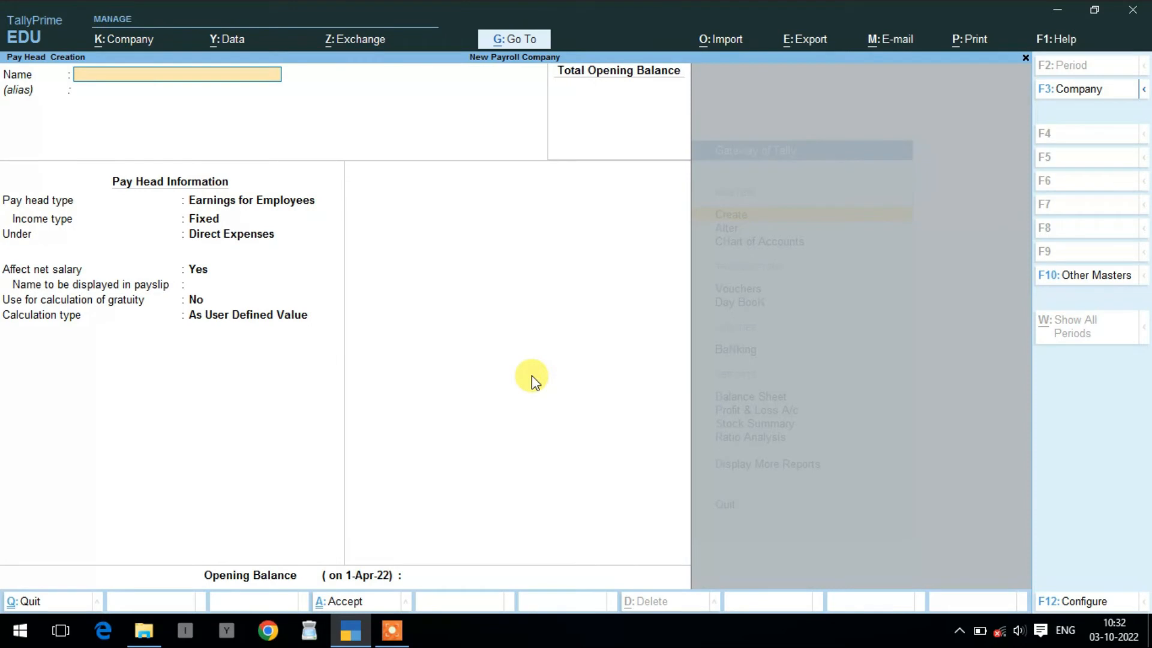
{"action": "key", "text": "Escape"}
- Create a Payroll-based voucher type SALARY SHEET with a voucher class named PAYSLIP
{"action": "key", "text": "Return"}
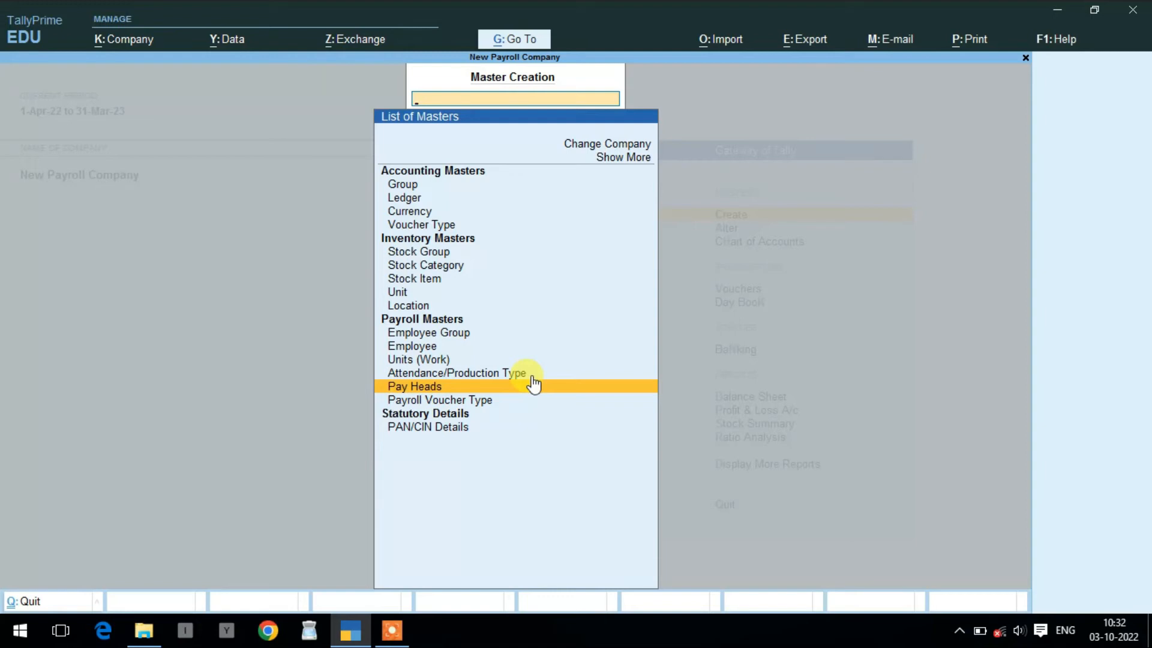
{"action": "key", "text": "Down"}
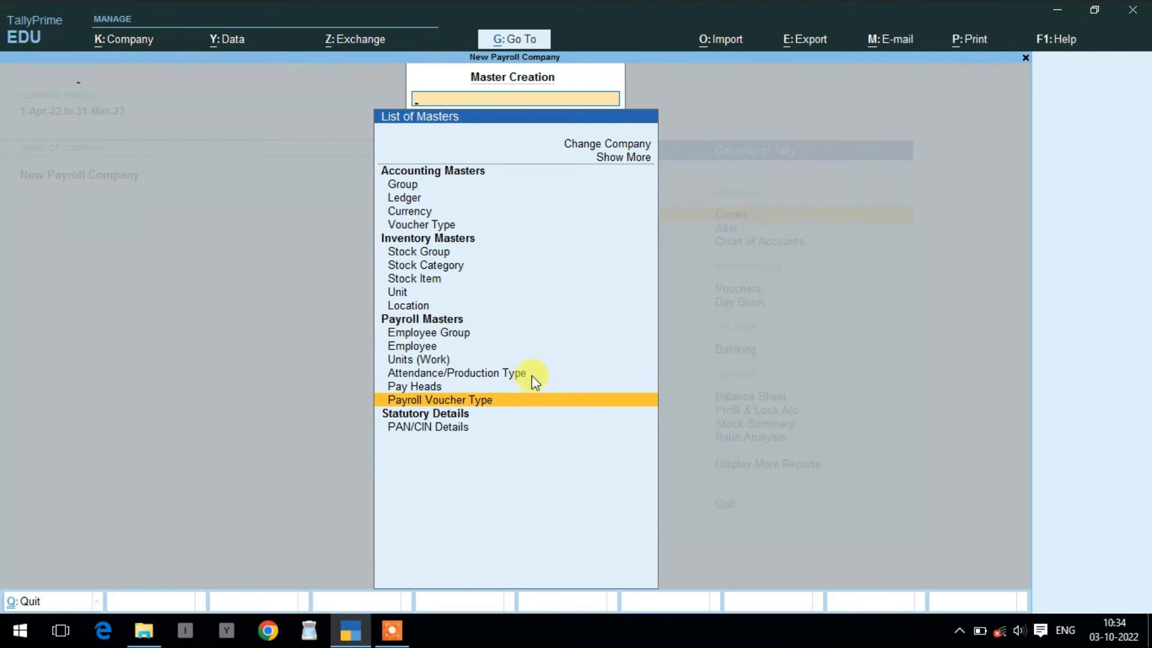
{"action": "key", "text": "Return"}
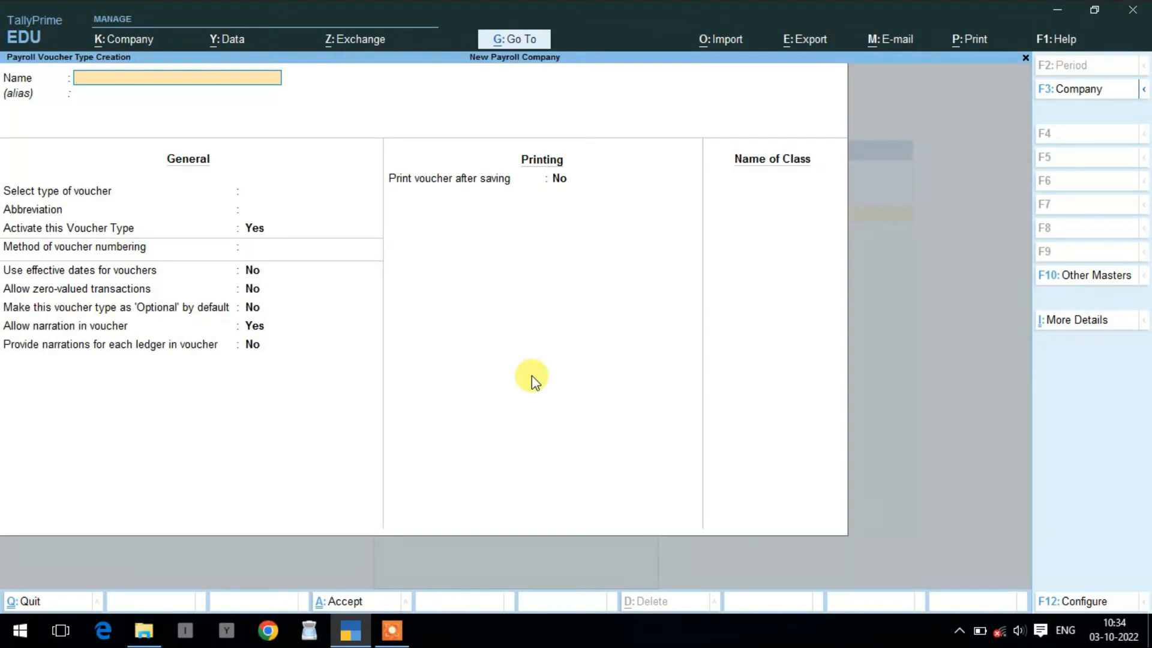
{"action": "type", "text": "SALARY SHEET"}
{"action": "key", "text": "Return"}
{"action": "key", "text": "Return"}
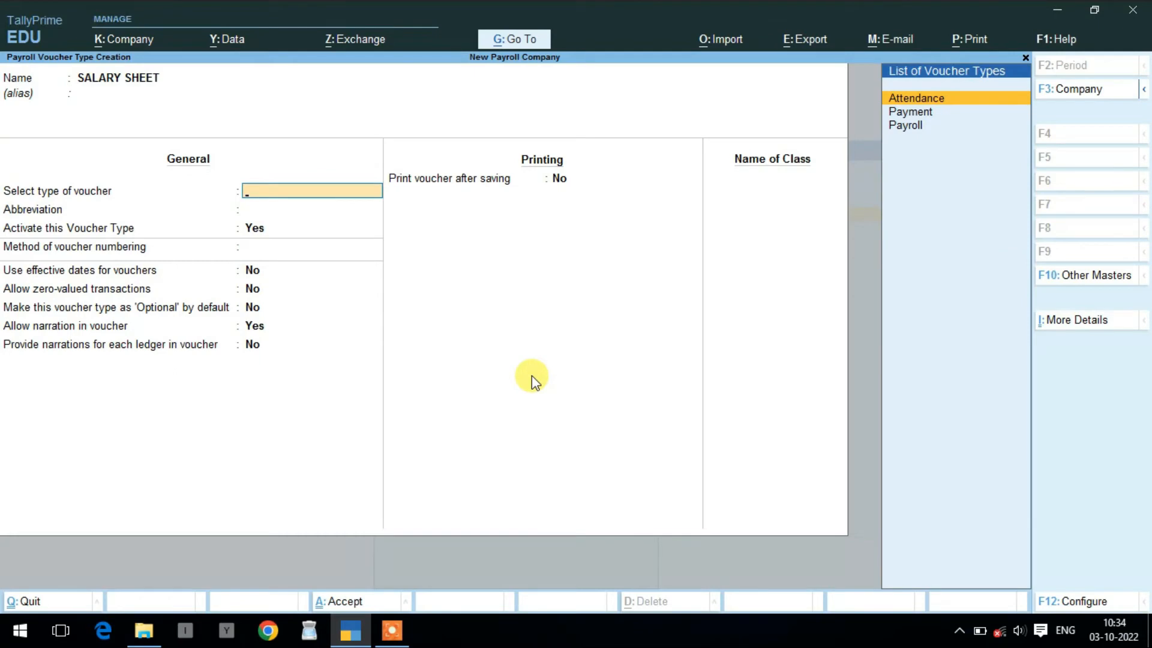
{"action": "key", "text": "Down"}
{"action": "key", "text": "Down"}
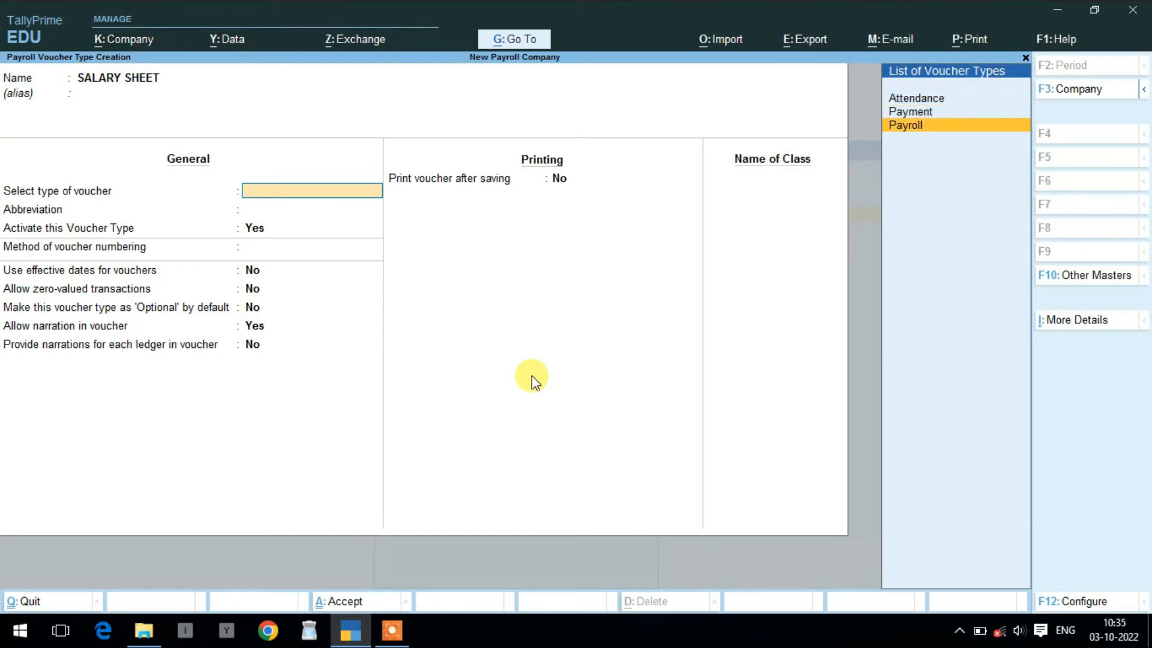
{"action": "key", "text": "Return"}
{"action": "key", "text": "Return"}
{"action": "key", "text": "Return"}
{"action": "key", "text": "Return"}
{"action": "key", "text": "Return"}
{"action": "key", "text": "Return"}
{"action": "key", "text": "Return"}
{"action": "key", "text": "Return"}
{"action": "key", "text": "Return"}
{"action": "key", "text": "Return"}
{"action": "key", "text": "Return"}
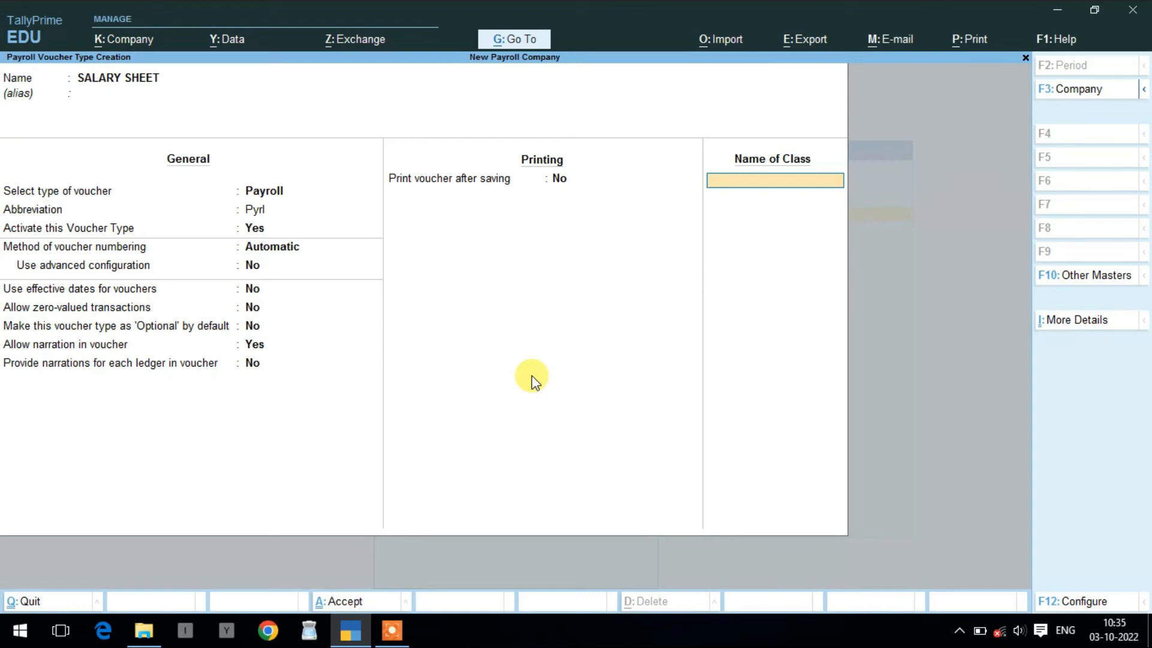
{"action": "type", "text": "PAYSLIP"}
{"action": "key", "text": "Return"}
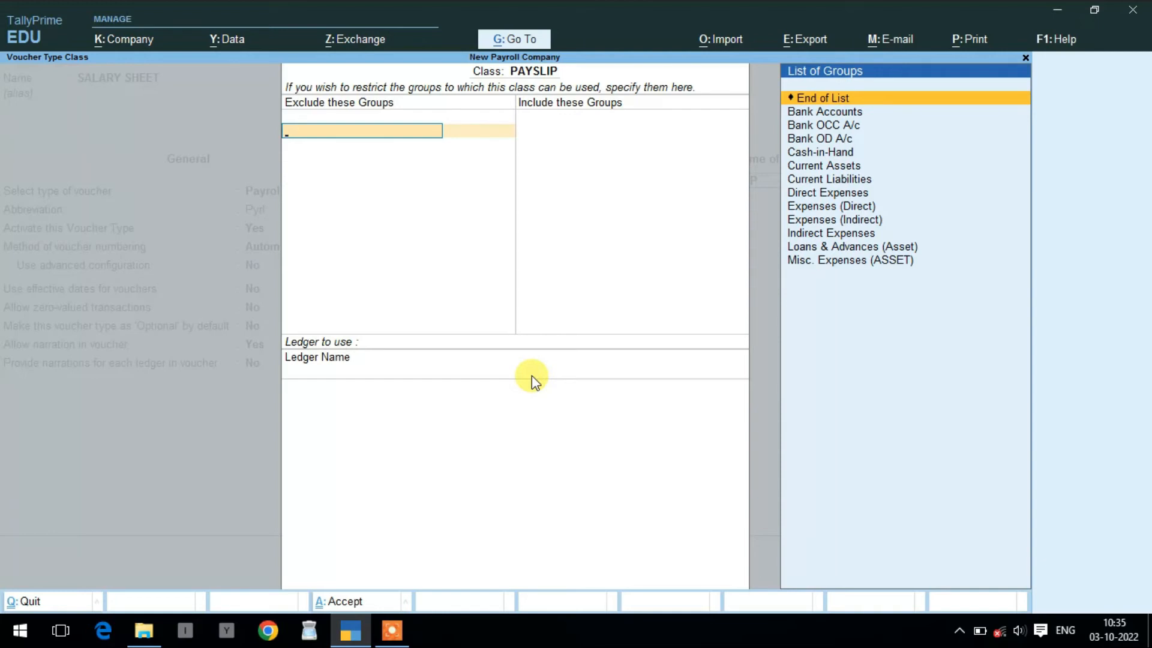
- Leave the PAYSLIP class without group restrictions and save the SALARY SHEET voucher type
{"action": "key", "text": "Return"}
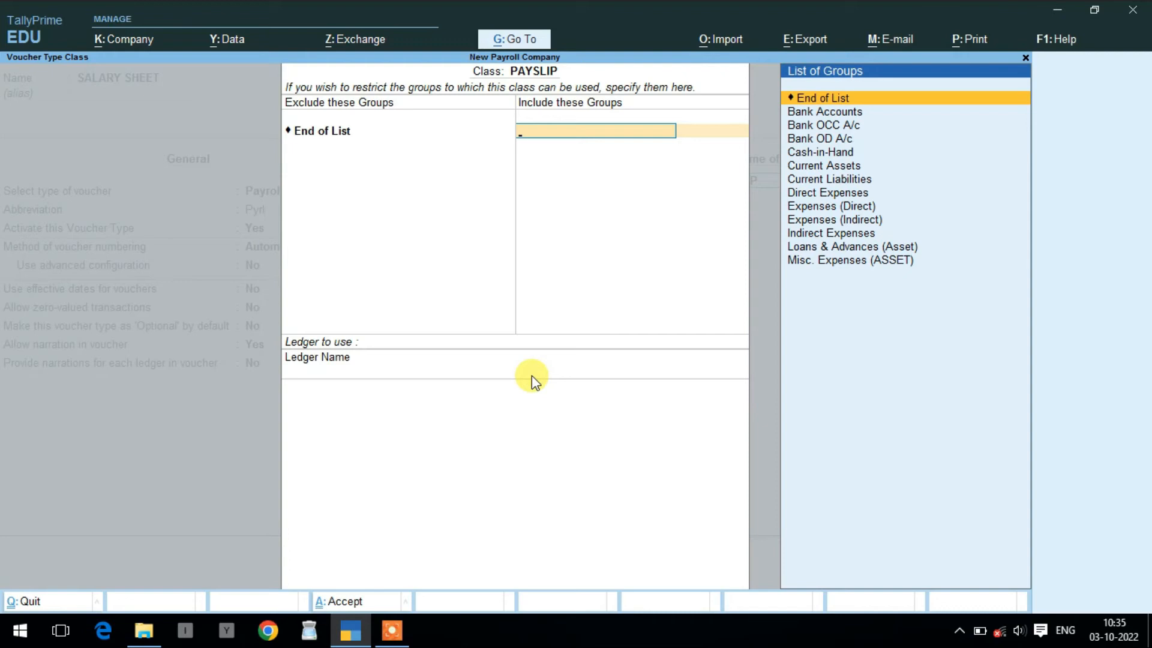
{"action": "key", "text": "Return"}
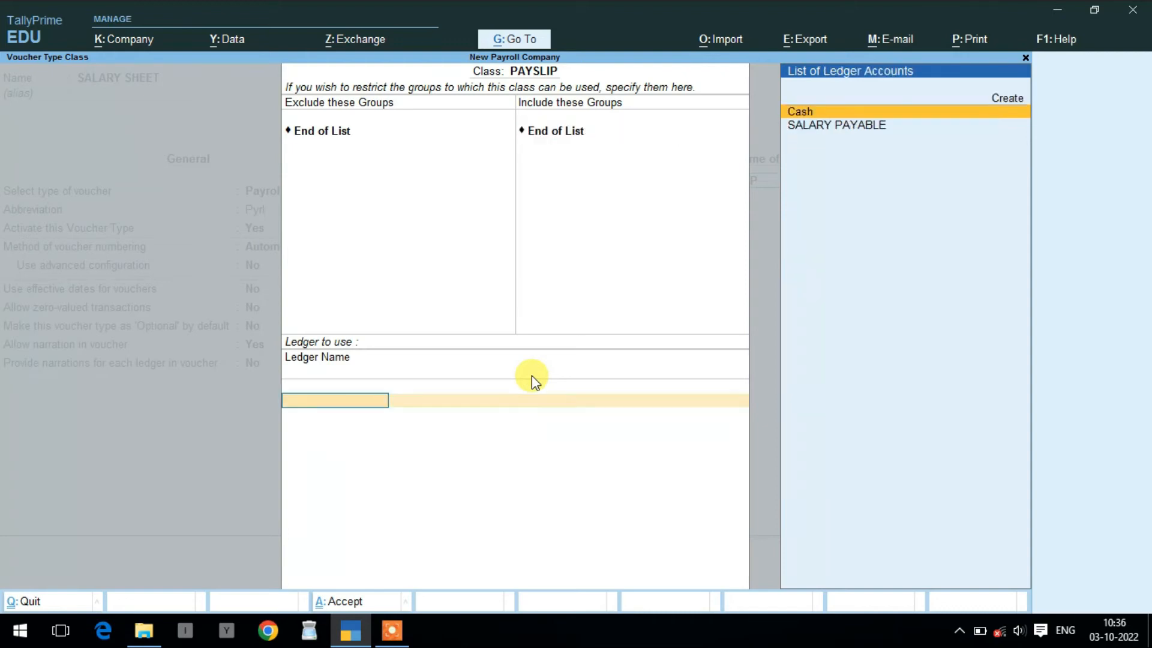
{"action": "key", "text": "Down"}
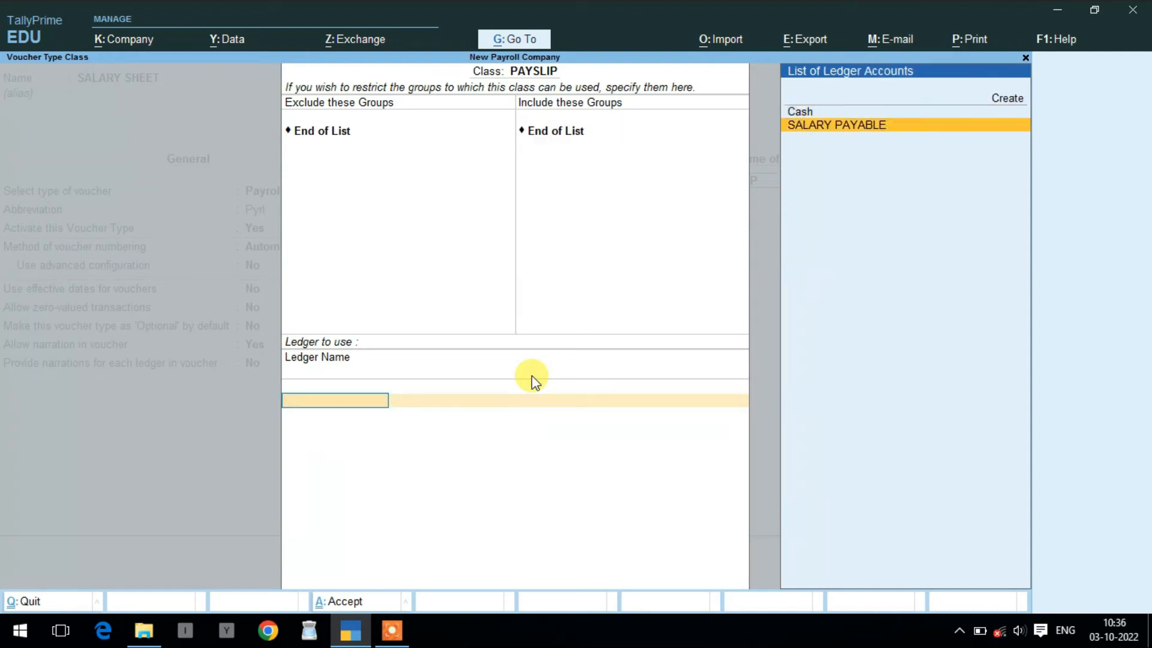
{"action": "key", "text": "ctrl+a"}
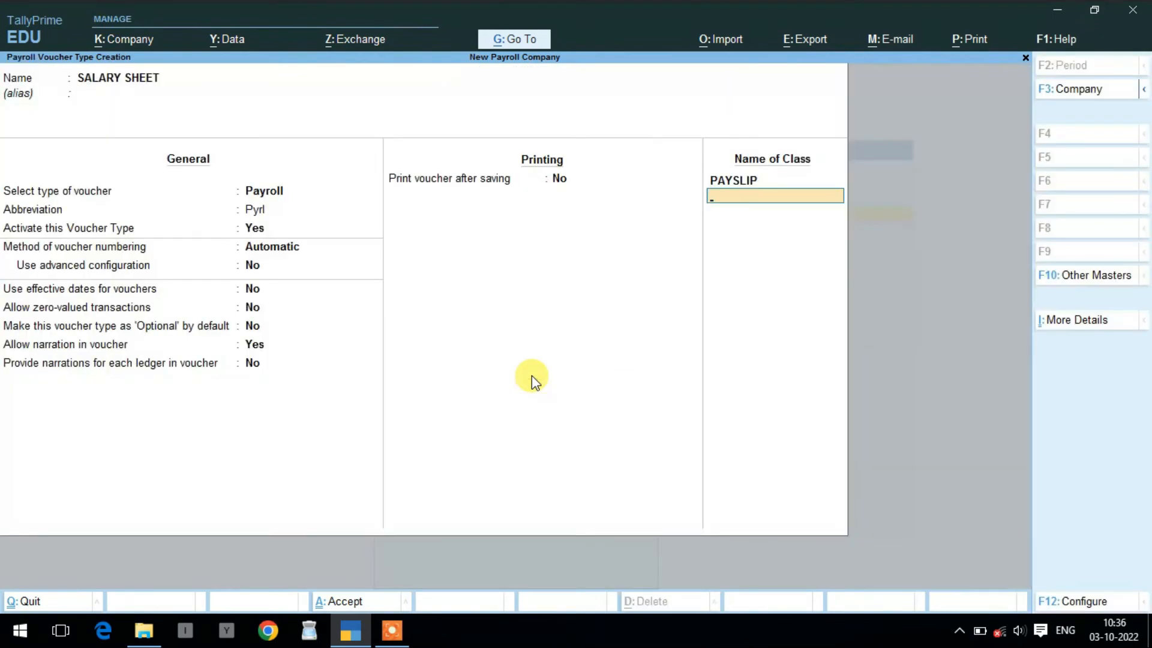
{"action": "key", "text": "Return"}
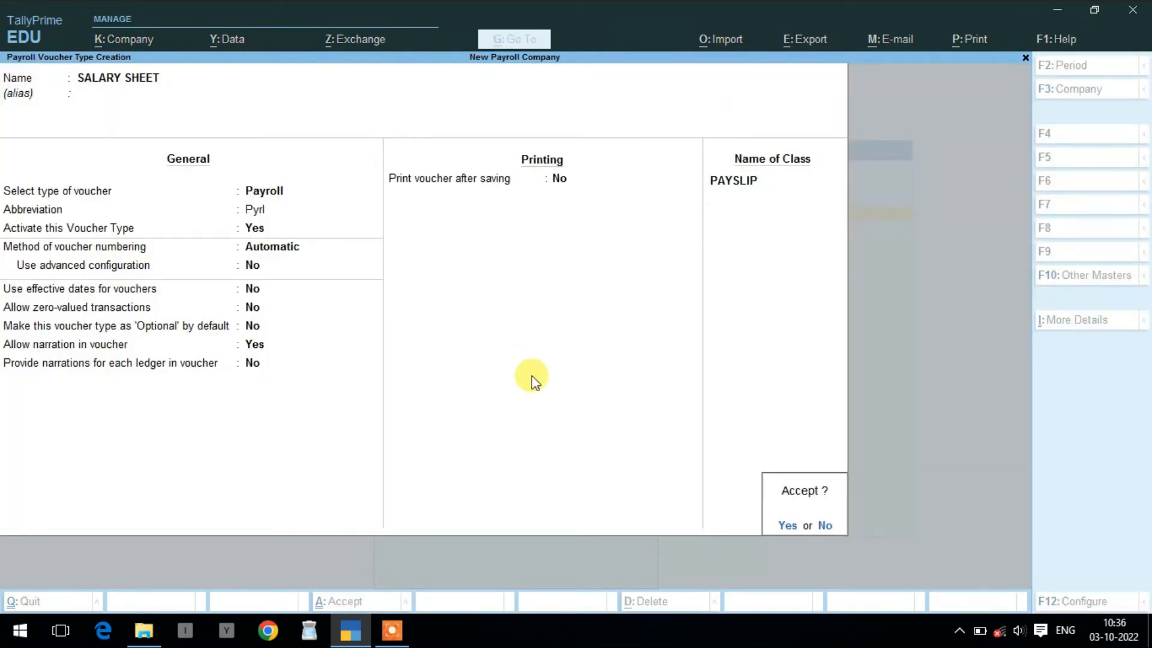
{"action": "key", "text": "Return"}
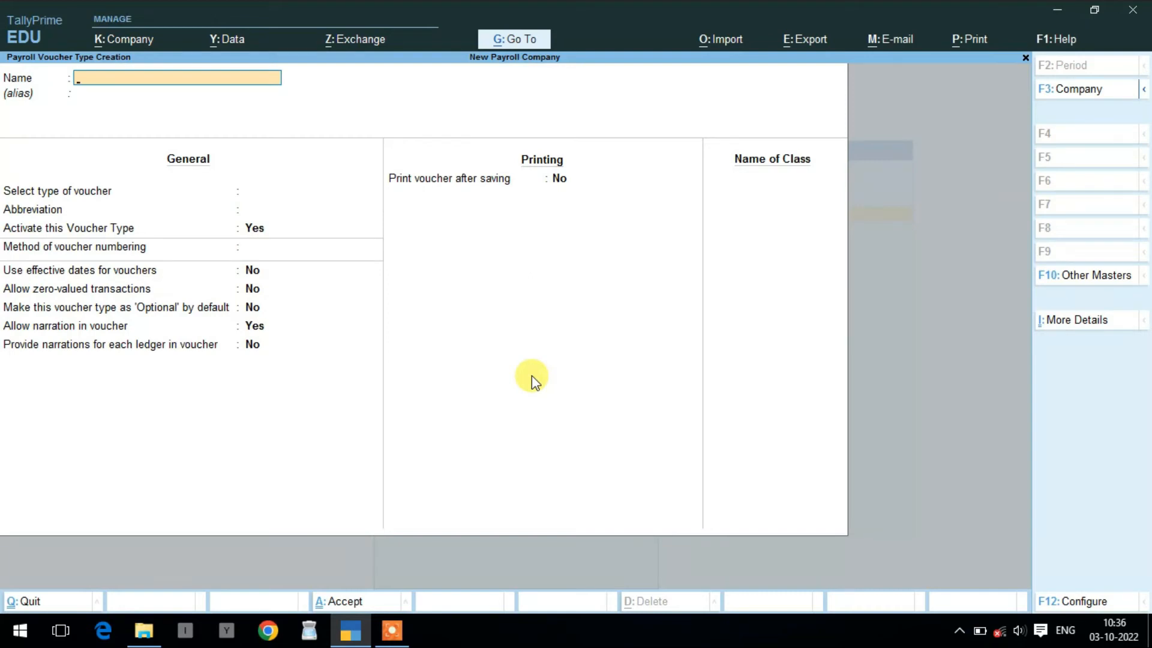
- Quit the blank voucher type form and start a new Employee master
{"action": "key", "text": "Escape"}
{"action": "key", "text": "Return"}
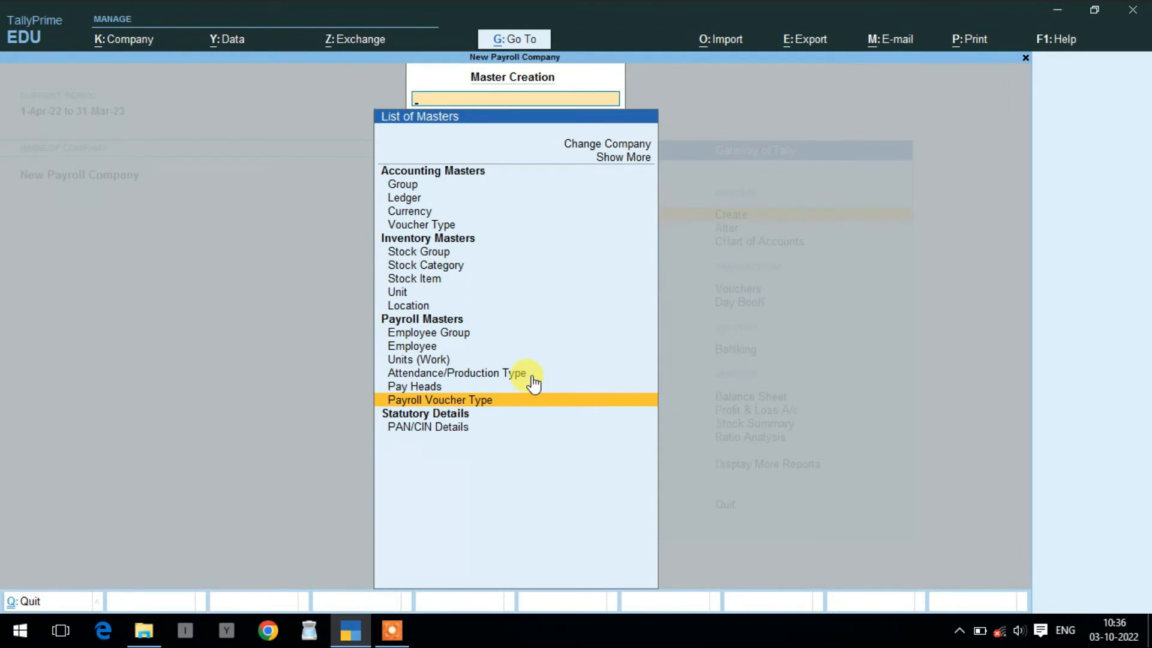
{"action": "key", "text": "Up"}
{"action": "key", "text": "Up"}
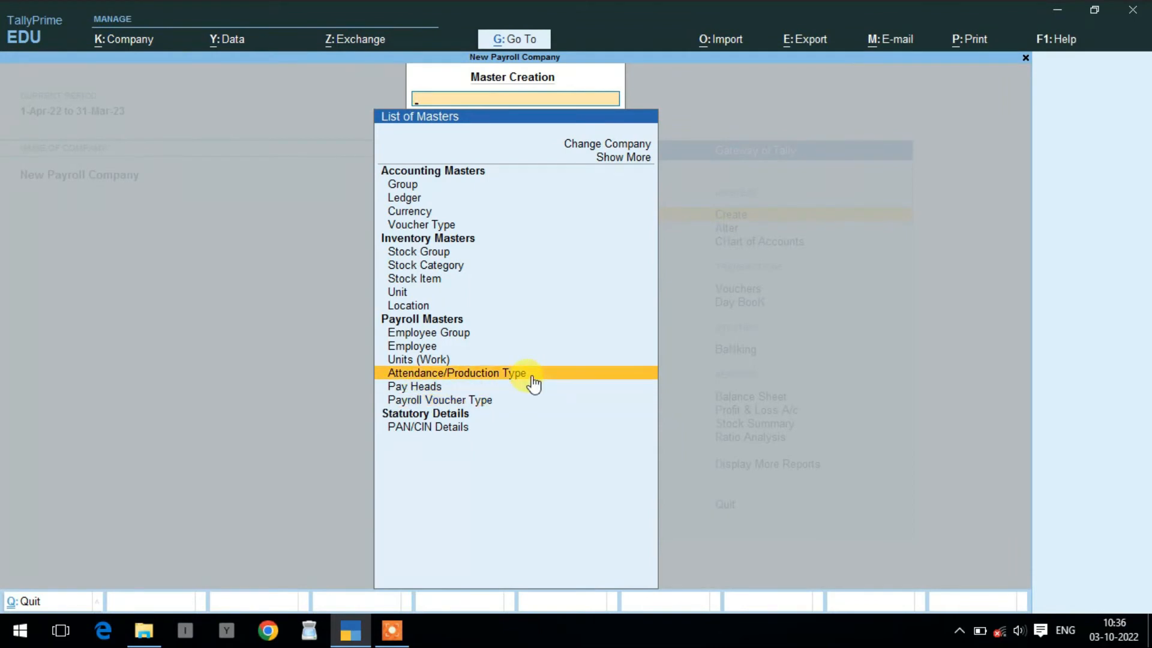
{"action": "key", "text": "Up"}
{"action": "key", "text": "Up"}
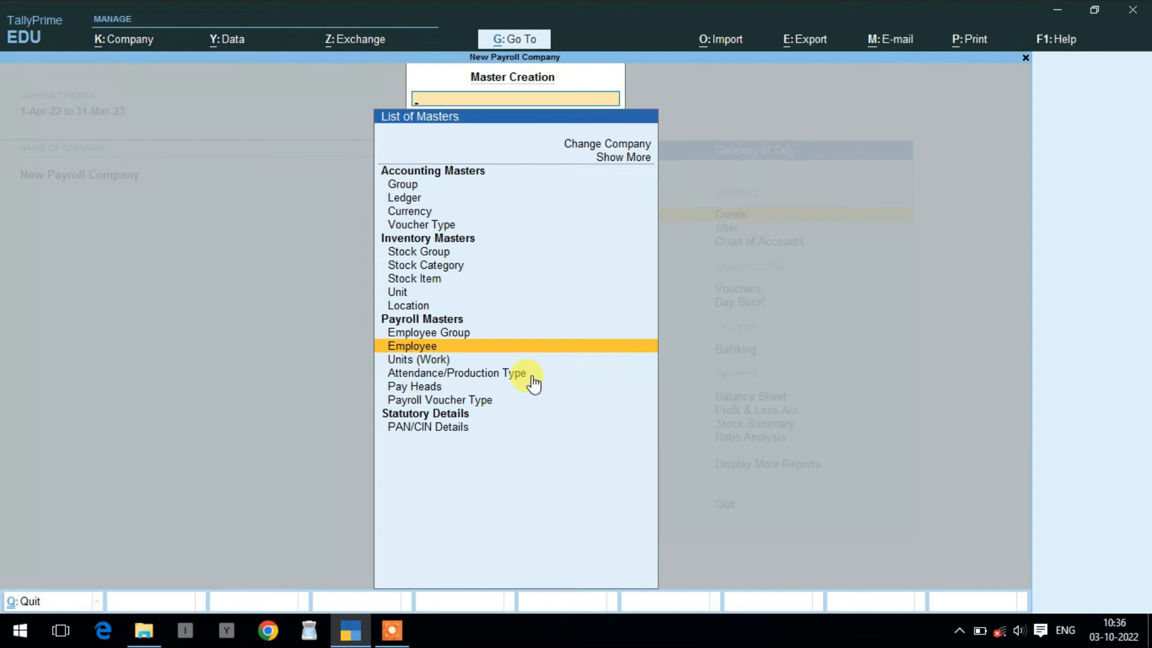
{"action": "key", "text": "Return"}
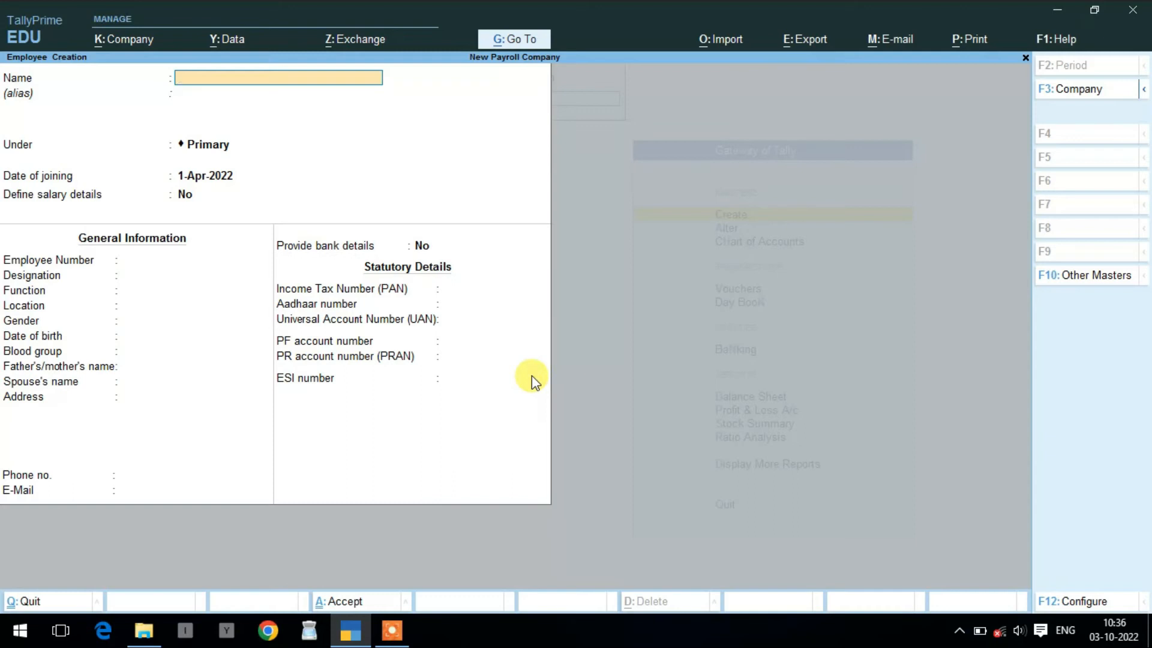
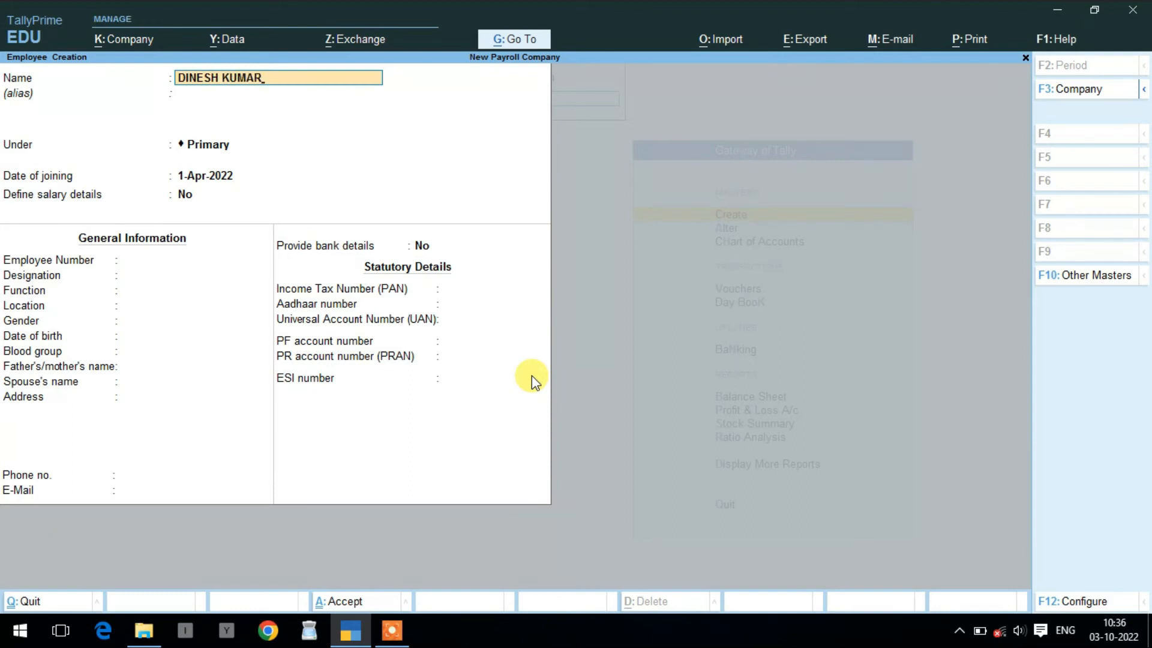
- Enter the employee's name under Accountant, joined 1-Apr-2022, with salary details enabled
{"action": "key", "text": "Return"}
{"action": "key", "text": "Return"}
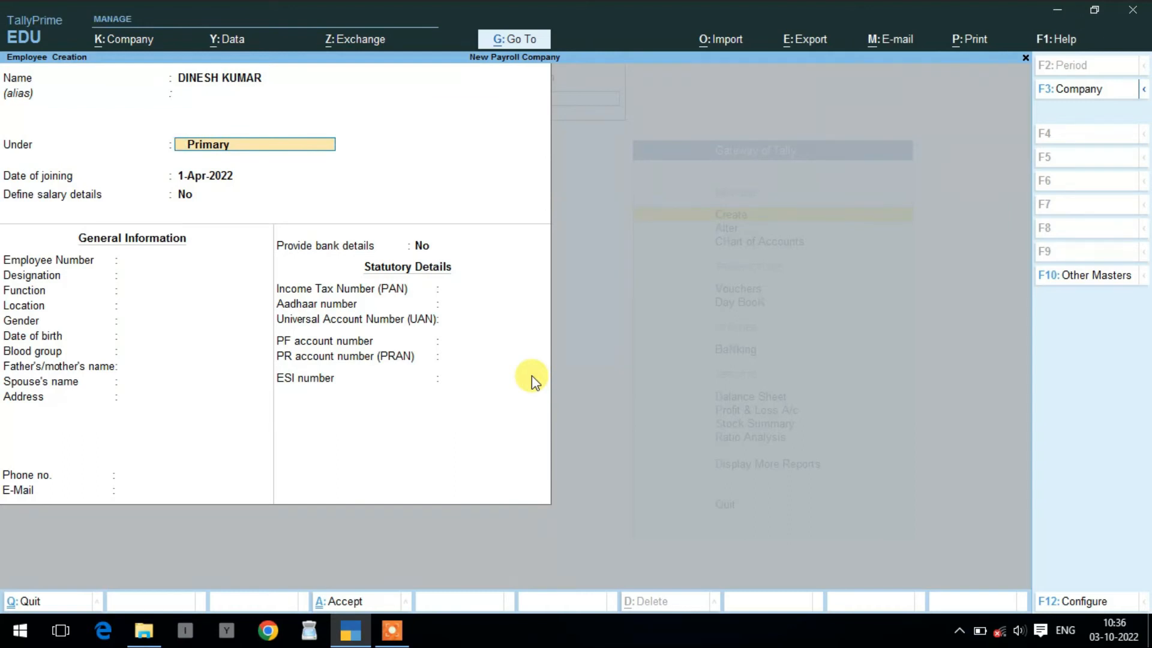
{"action": "key", "text": "BackSpace"}
{"action": "key", "text": "Down"}
{"action": "key", "text": "Down"}
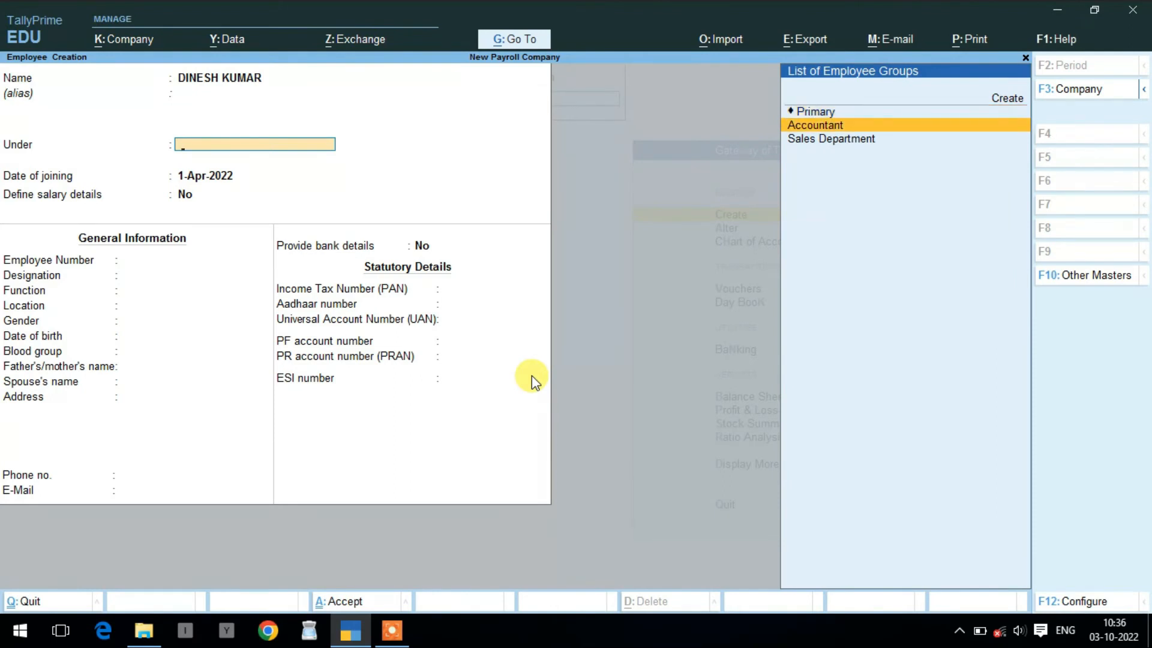
{"action": "key", "text": "Return"}
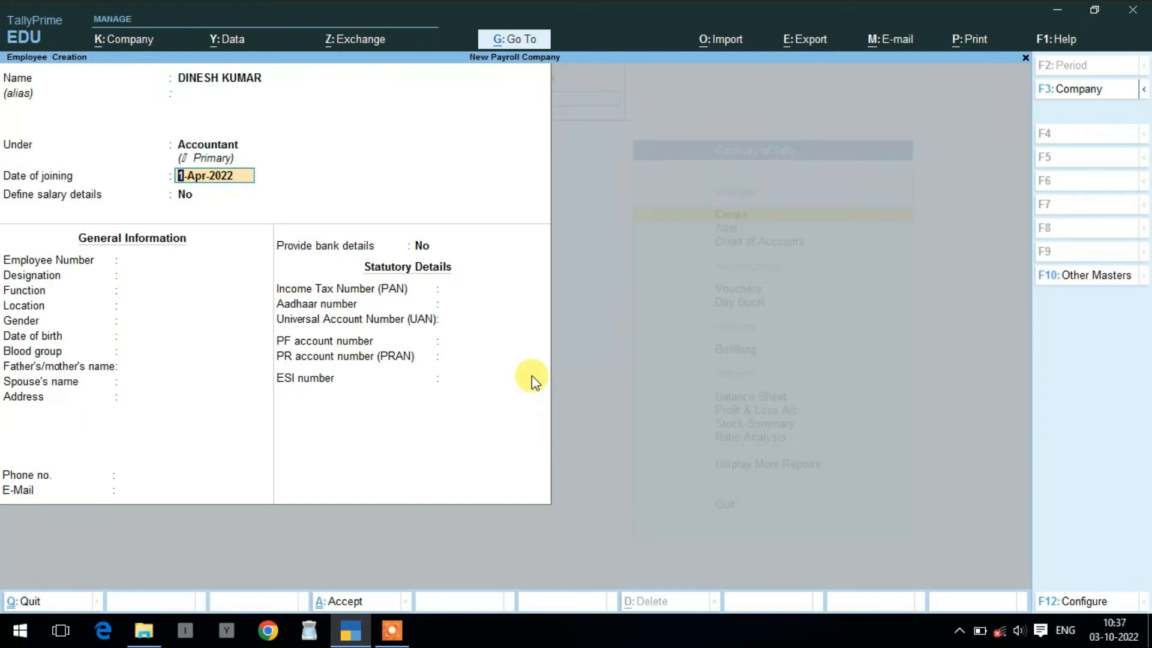
{"action": "key", "text": "Return"}
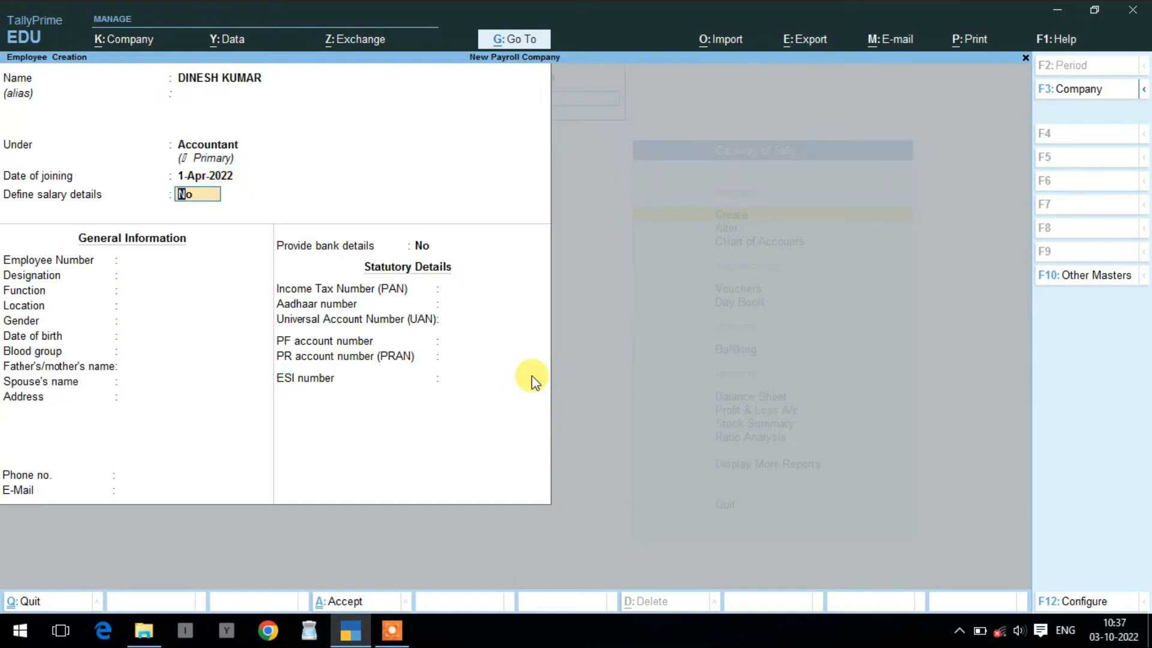
{"action": "type", "text": "Y"}
{"action": "key", "text": "Return"}
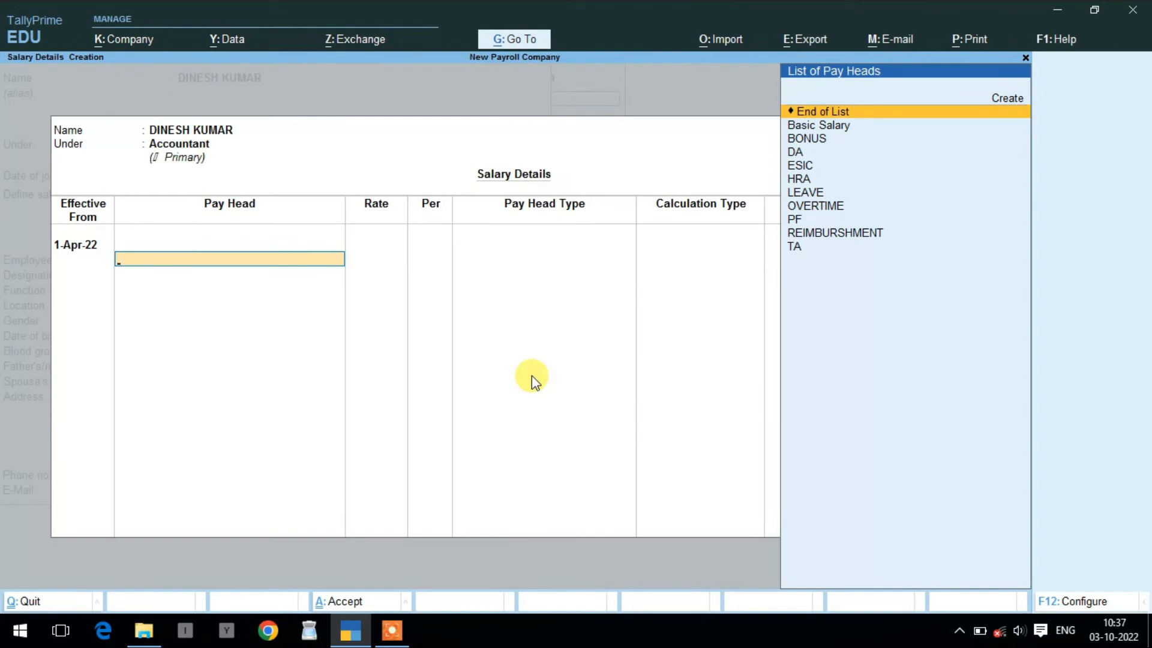
- Add Basic Salary, BONUS at 2,500, DA, ESIC, HRA and LEAVE at 350 per day
{"action": "key", "text": "Down"}
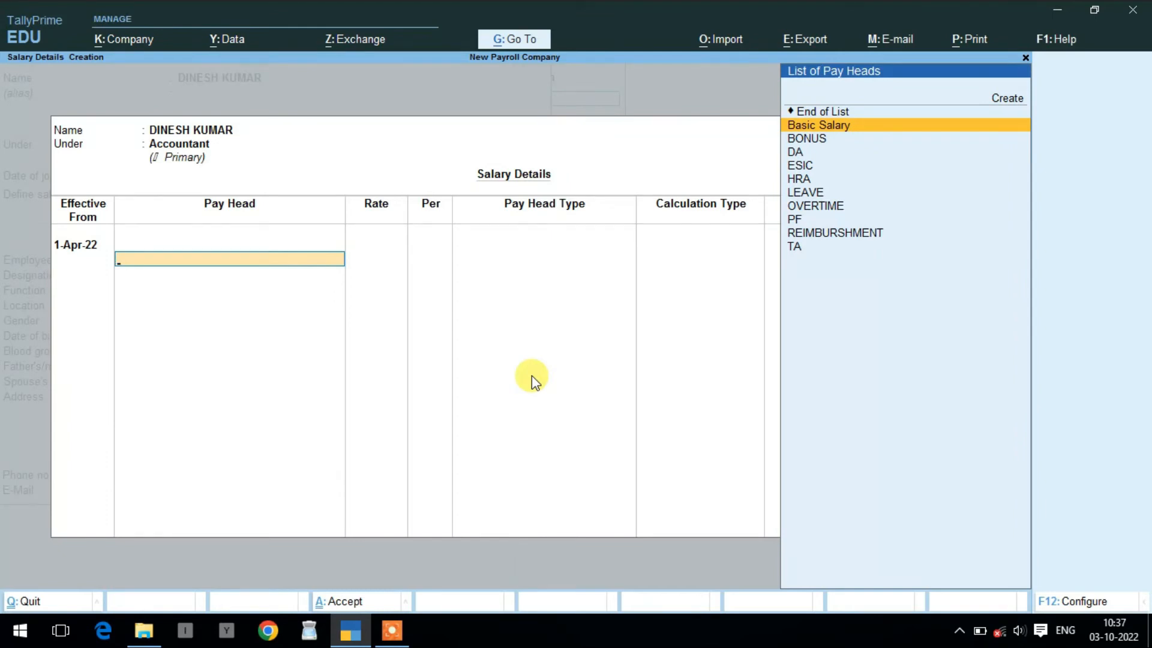
{"action": "key", "text": "Return"}
{"action": "key", "text": "Down"}
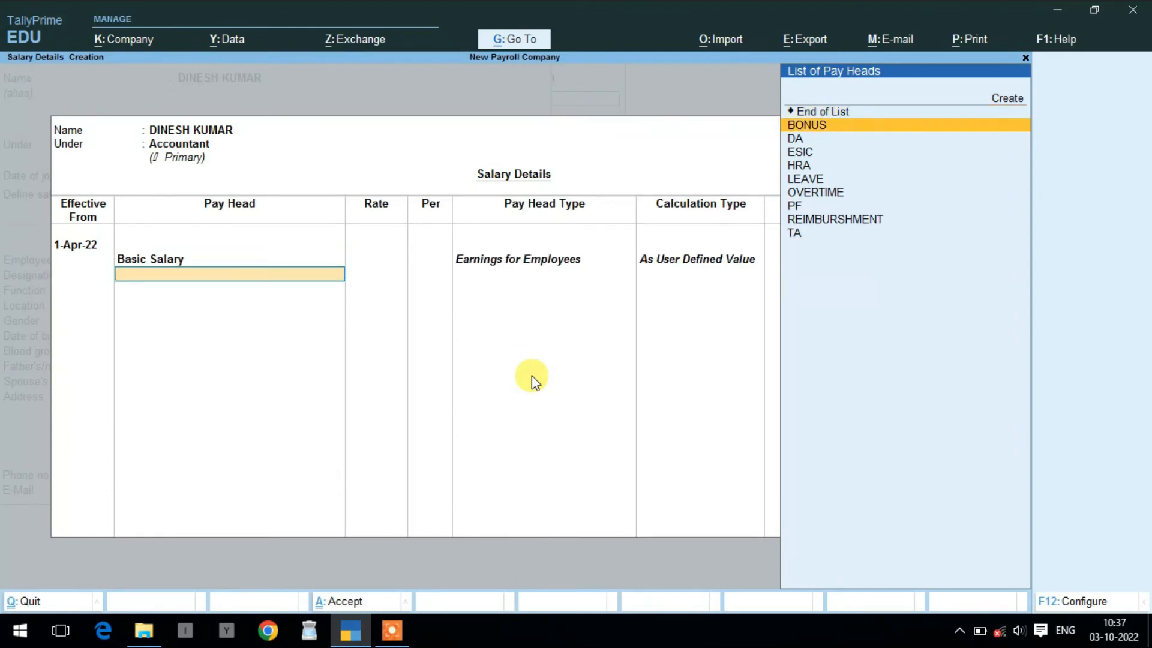
{"action": "key", "text": "Return"}
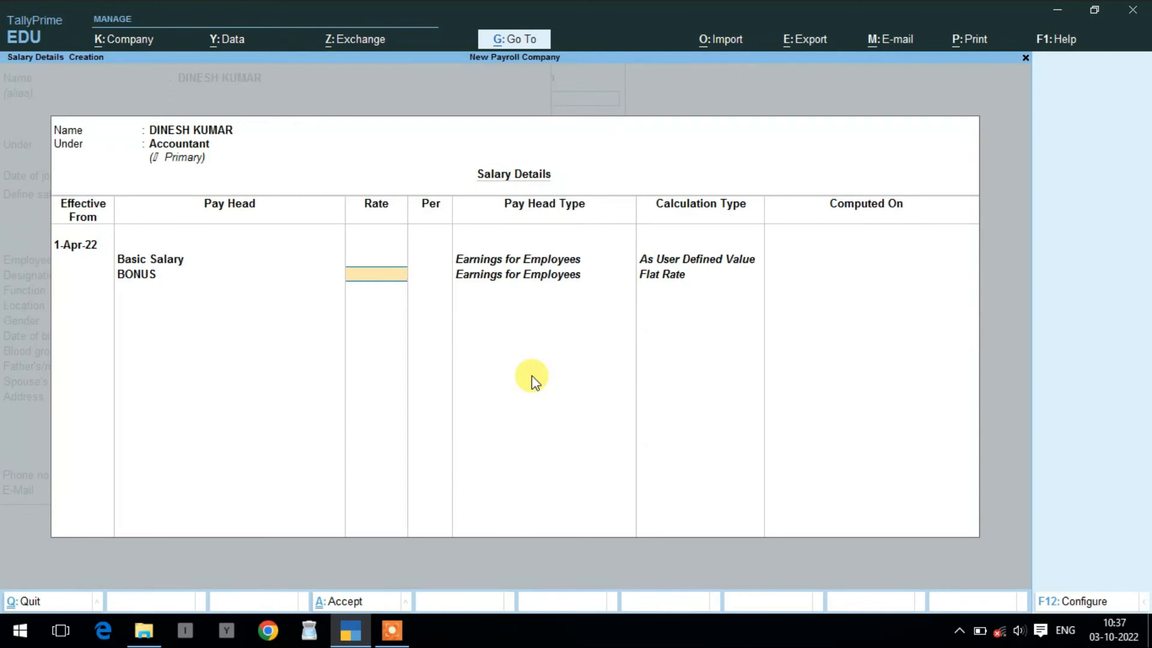
{"action": "type", "text": "2500"}
{"action": "key", "text": "Return"}
{"action": "key", "text": "Down"}
{"action": "key", "text": "Return"}
{"action": "key", "text": "Down"}
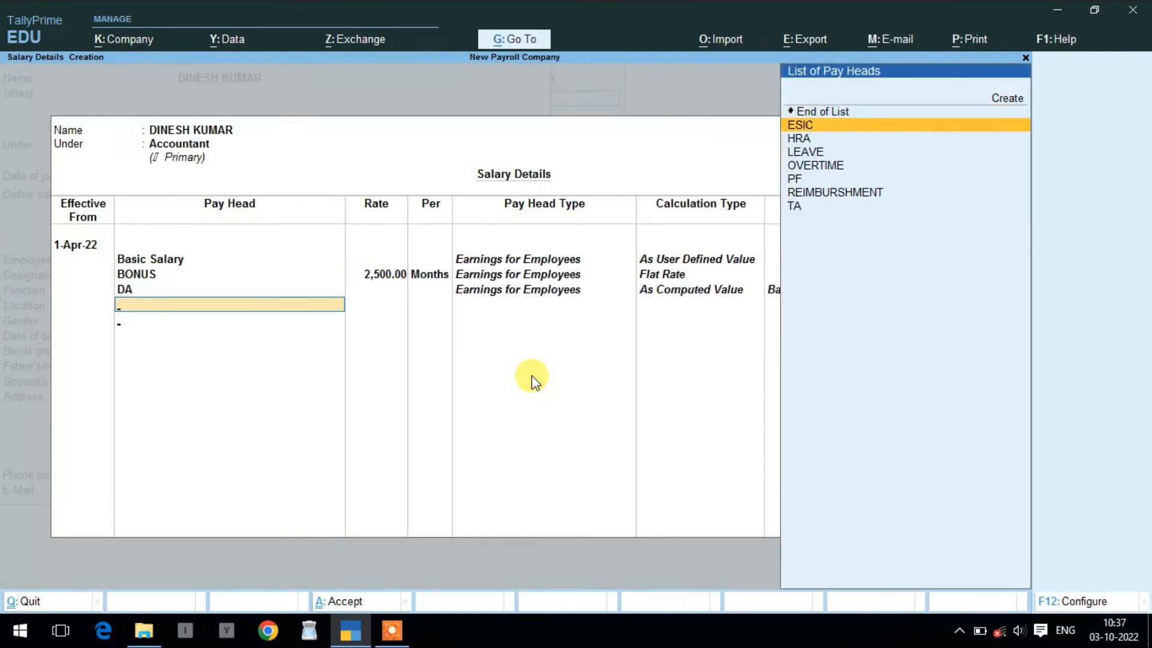
{"action": "key", "text": "Return"}
{"action": "key", "text": "Return"}
{"action": "key", "text": "Down"}
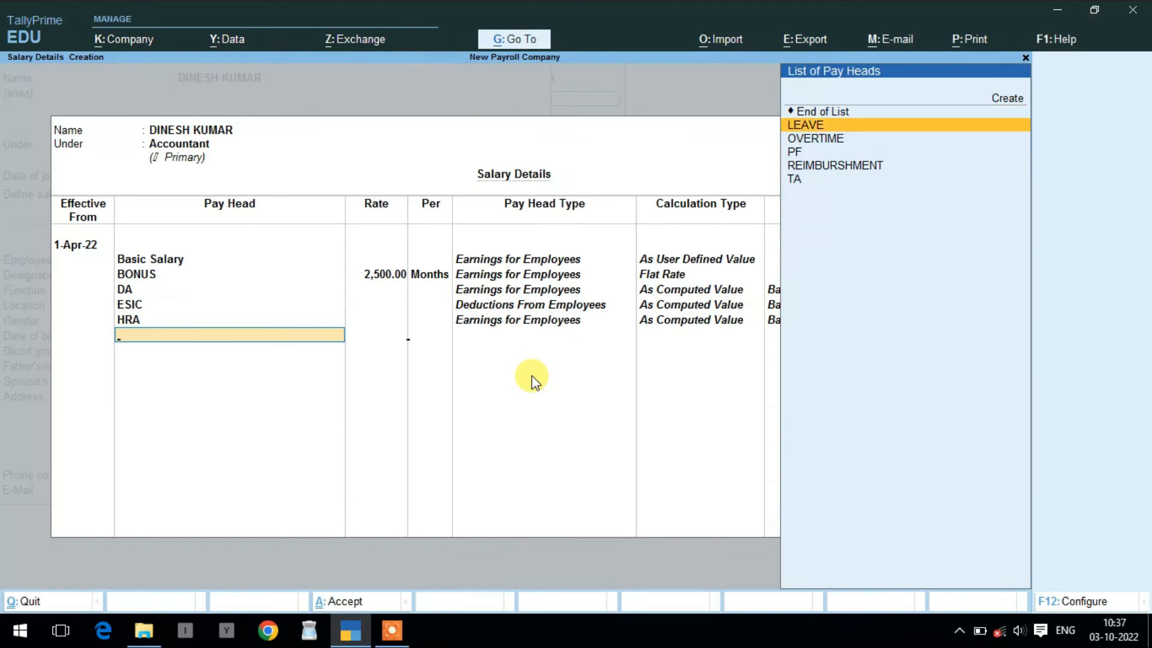
{"action": "key", "text": "Return"}
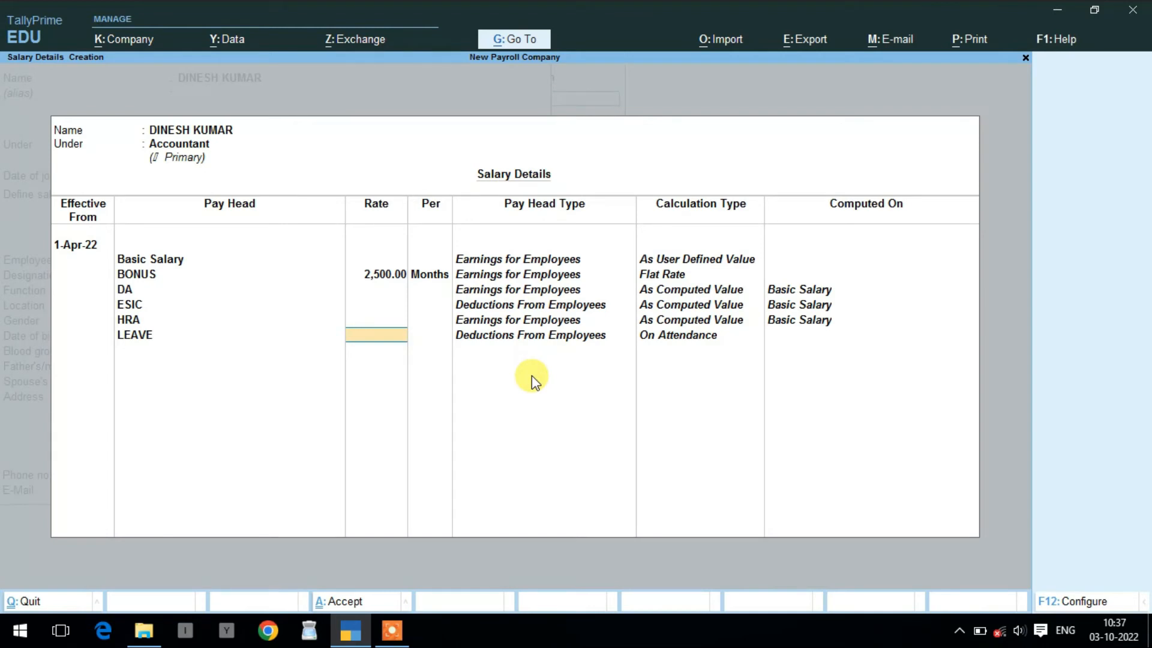
{"action": "type", "text": "350"}
{"action": "key", "text": "Return"}
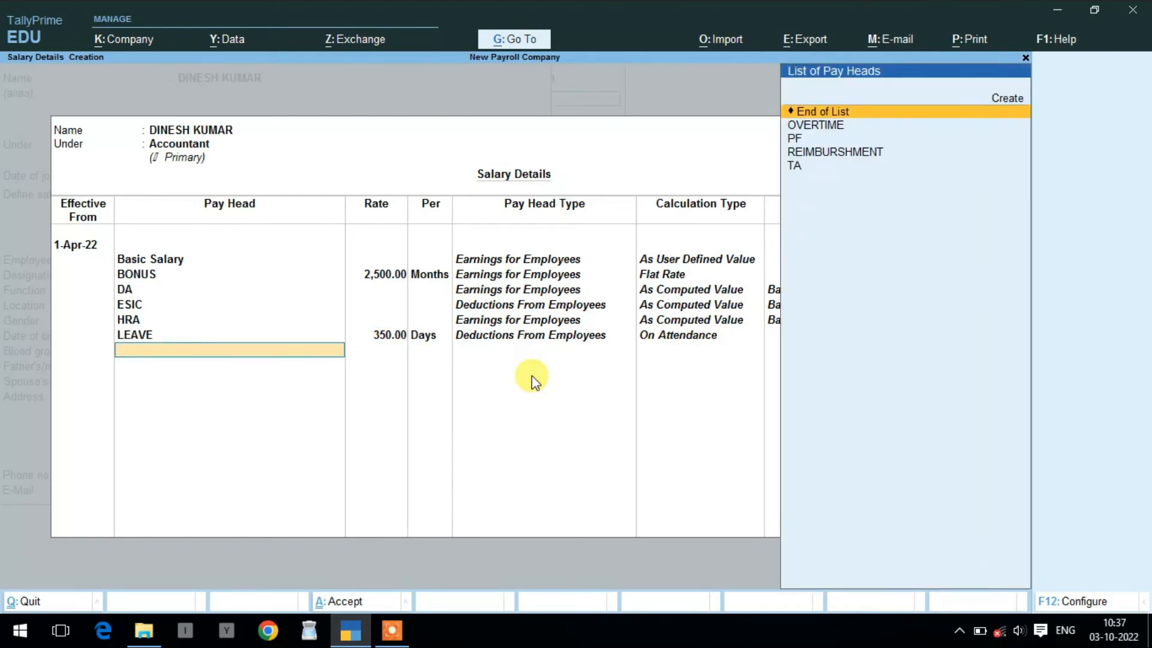
- Add OVERTIME at 40 per hour, then PF, REIMBURSHMENT and TA
{"action": "key", "text": "Down"}
{"action": "key", "text": "Return"}
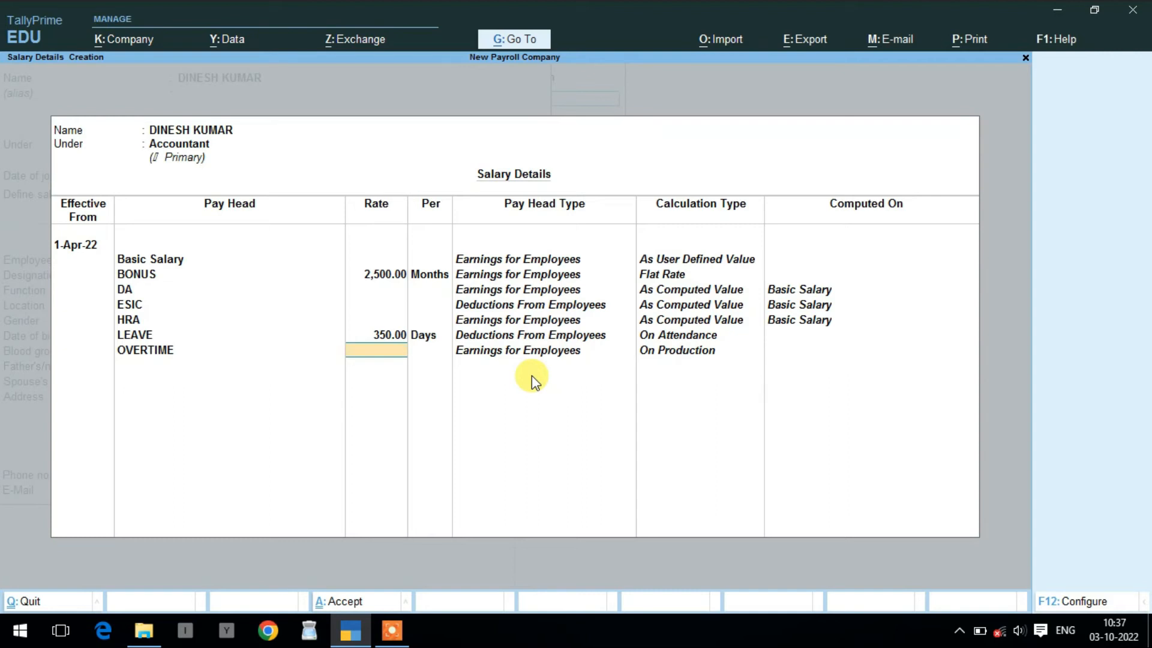
{"action": "type", "text": "40"}
{"action": "key", "text": "Return"}
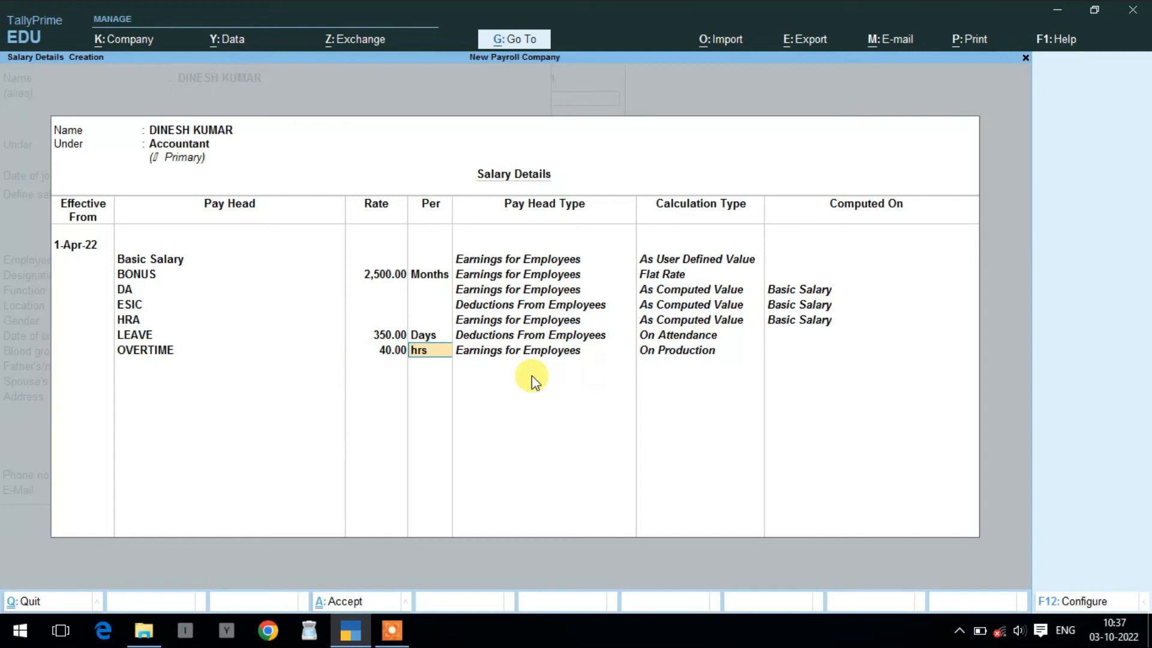
{"action": "key", "text": "Return"}
{"action": "key", "text": "Down"}
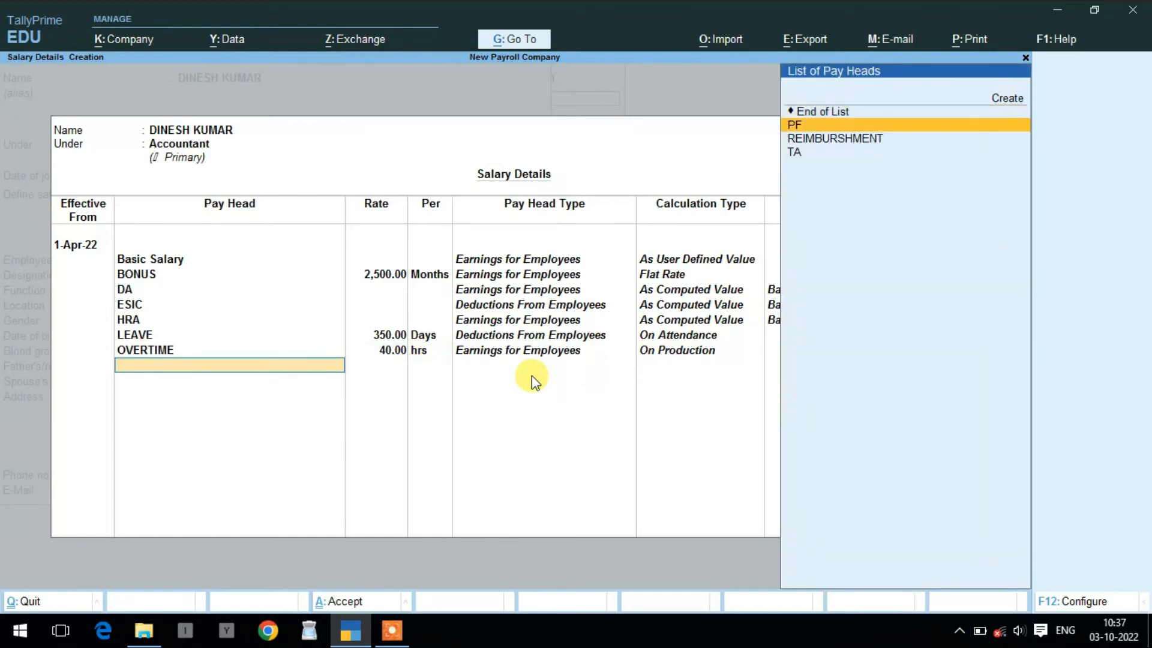
{"action": "key", "text": "Return"}
{"action": "key", "text": "Down"}
{"action": "key", "text": "Return"}
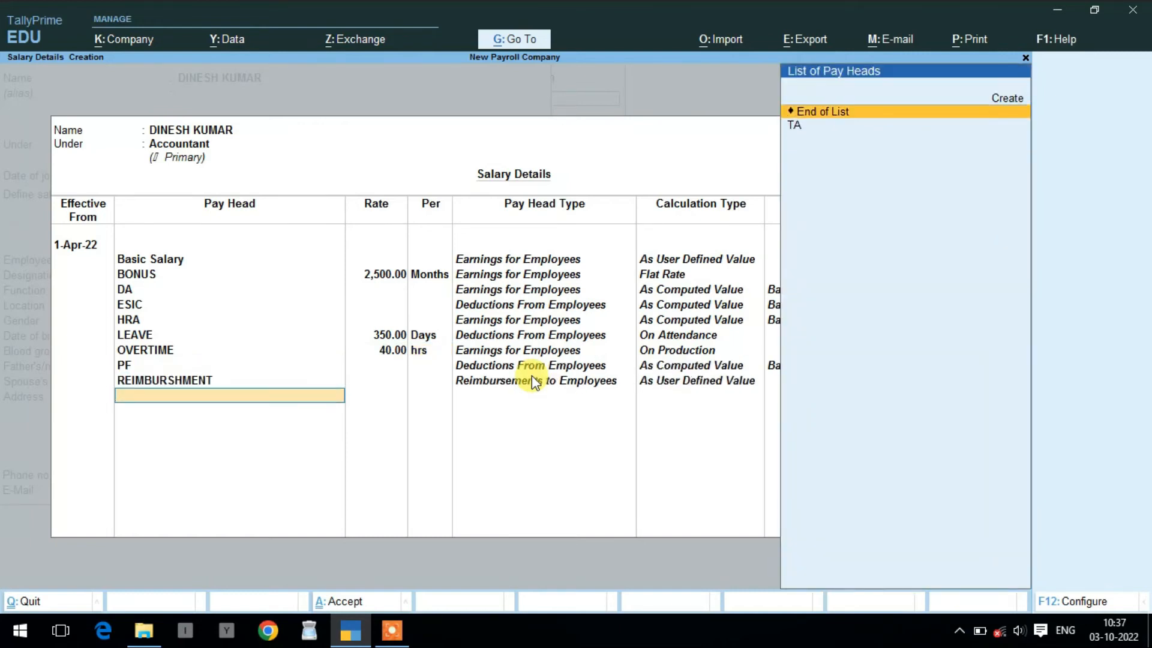
{"action": "key", "text": "Down"}
{"action": "key", "text": "Return"}
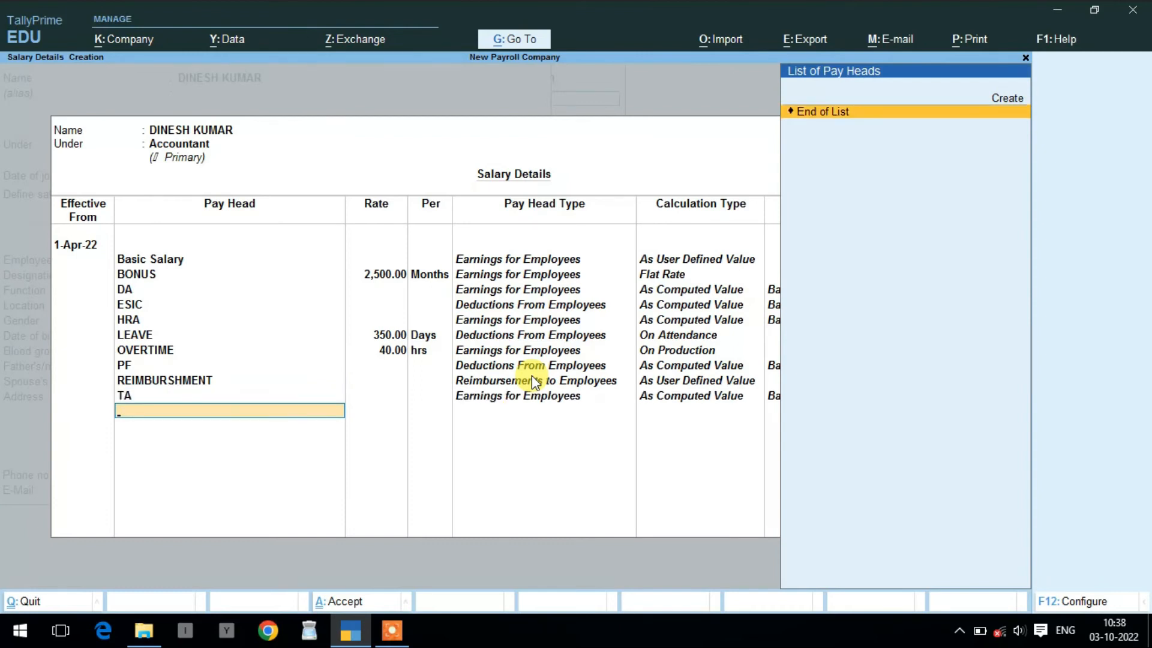
{"action": "key", "text": "Return"}
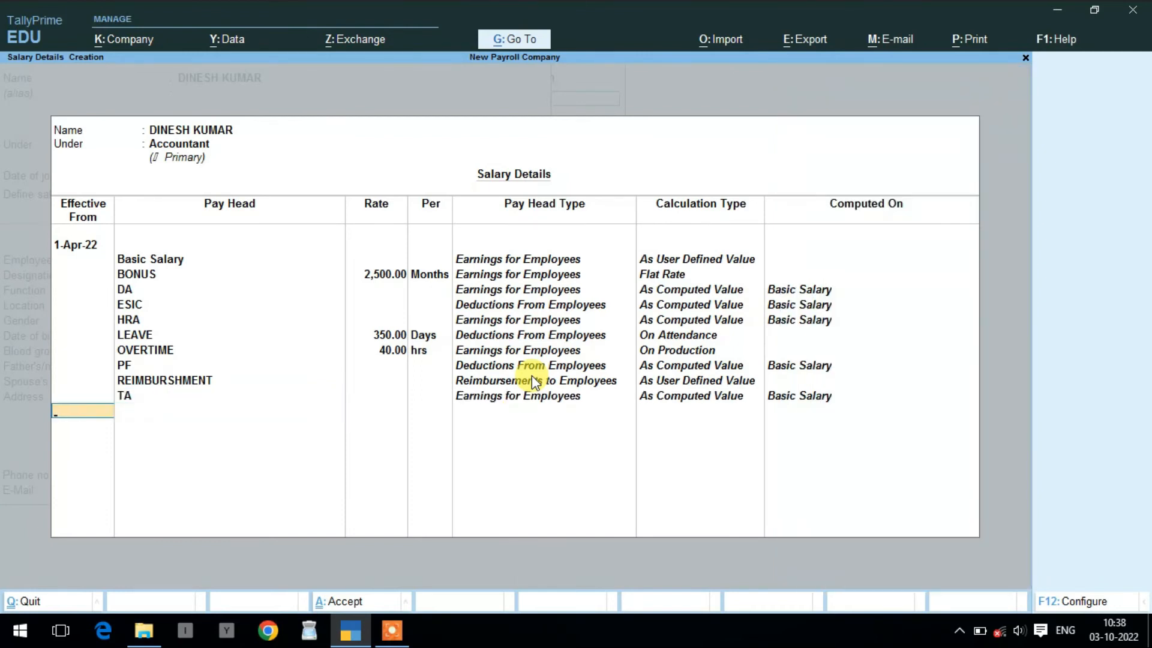
- Enter employee number, designation ACCOUNTANT, function ACCOUNTING, location, gender Male and date of birth
{"action": "key", "text": "Return"}
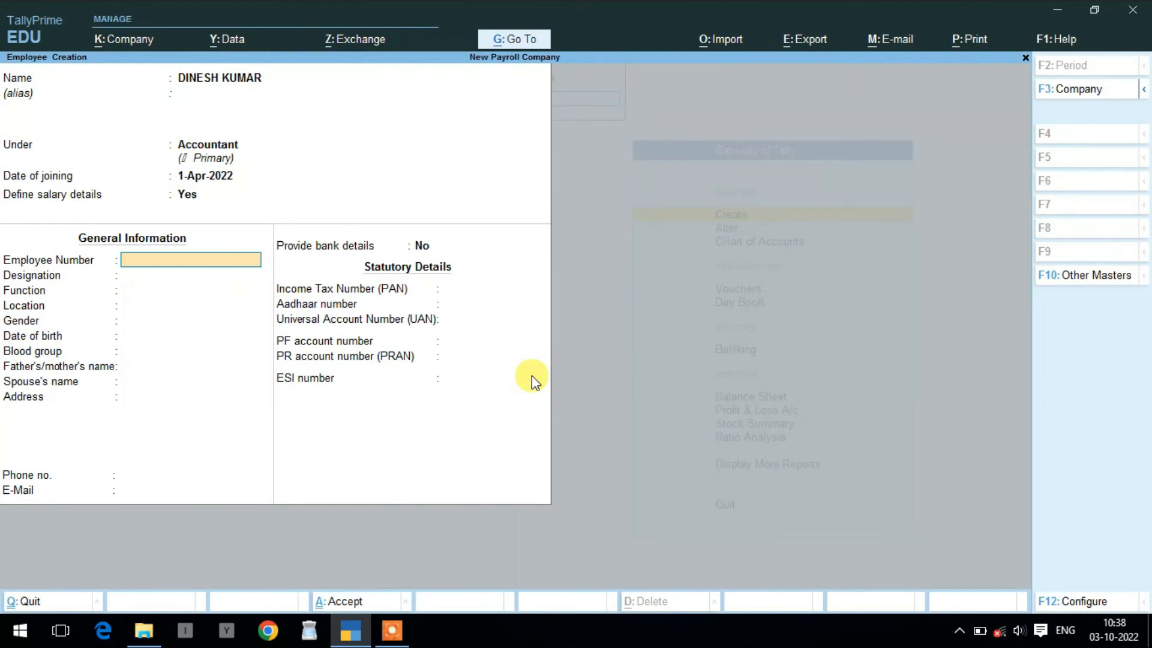
{"action": "type", "text": "4521555"}
{"action": "key", "text": "Return"}
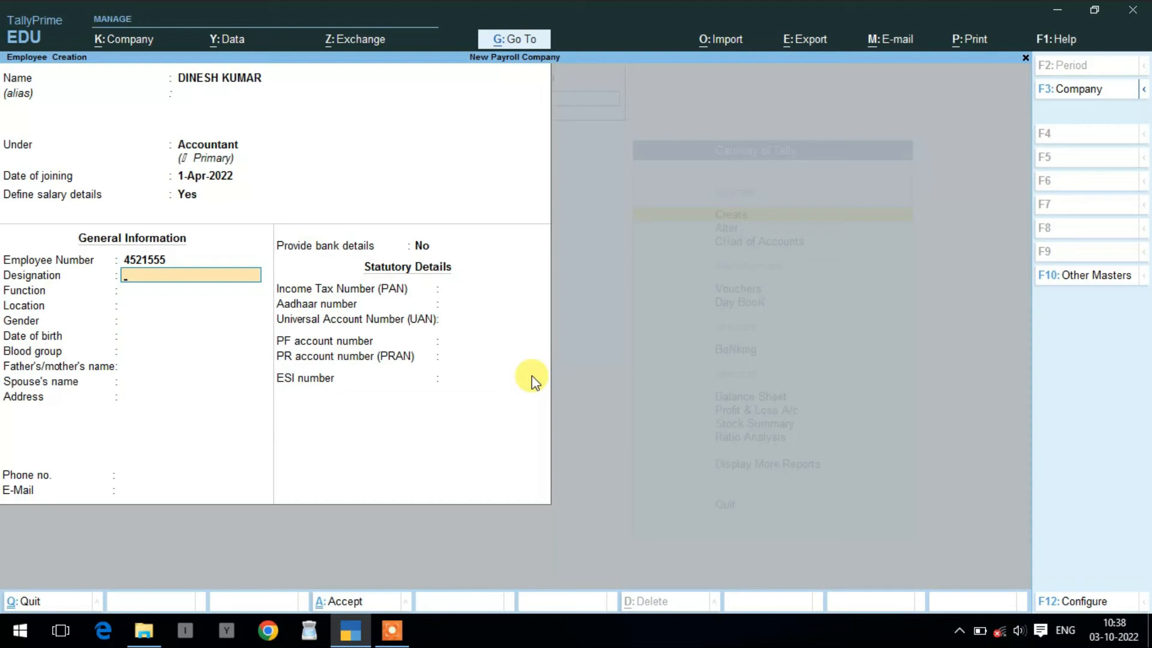
{"action": "type", "text": "ACCOUNTANT"}
{"action": "key", "text": "Return"}
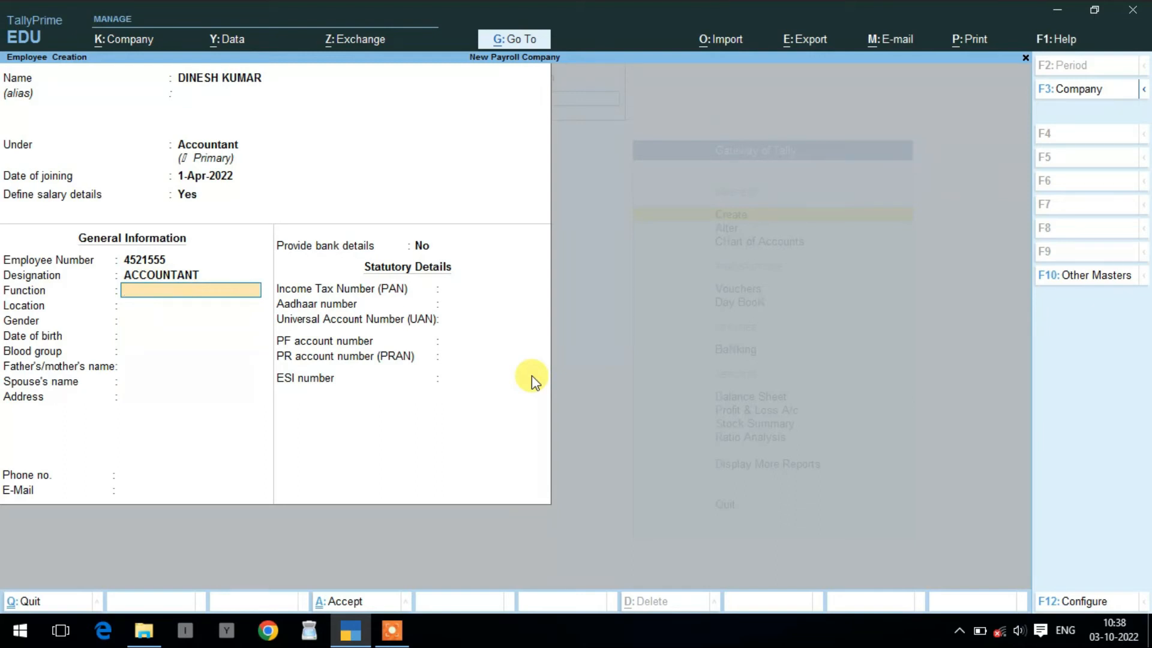
{"action": "type", "text": "ACCOUNTING"}
{"action": "key", "text": "Return"}
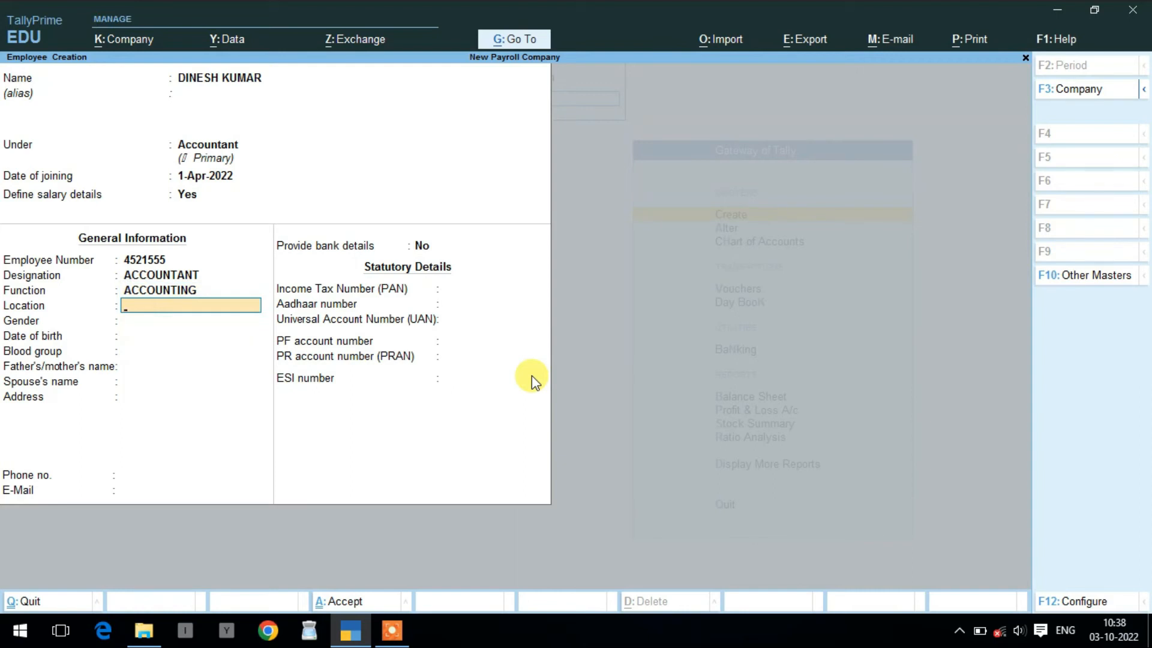
{"action": "type", "text": "MAHESH NAGAR"}
{"action": "key", "text": "Return"}
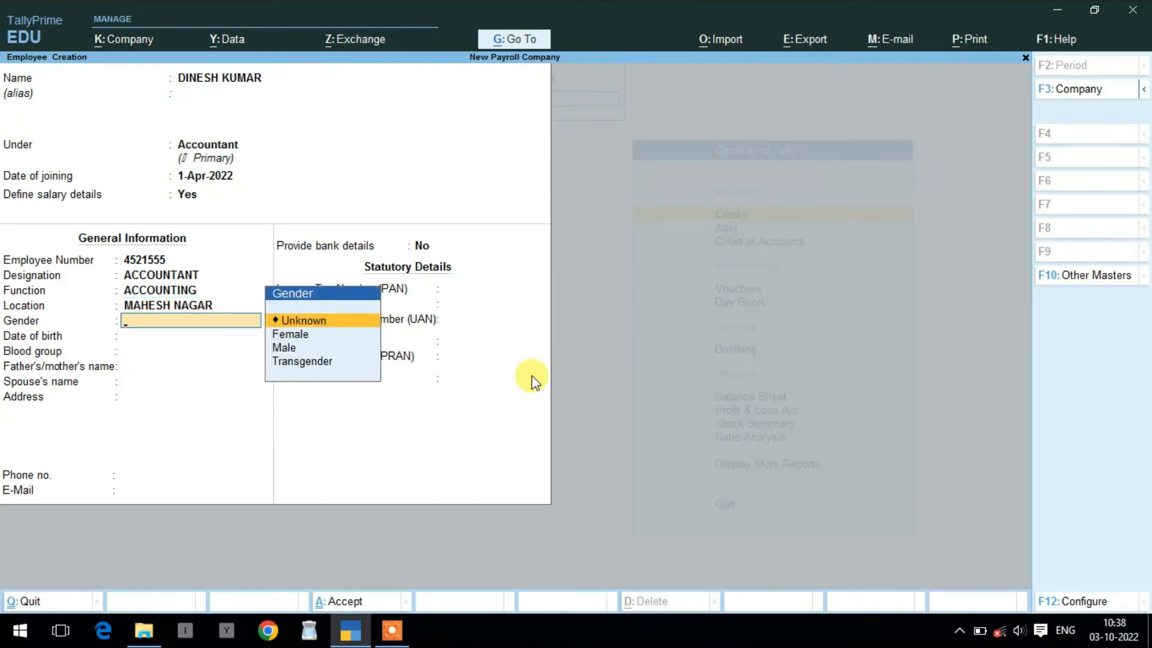
{"action": "key", "text": "Down"}
{"action": "key", "text": "Down"}
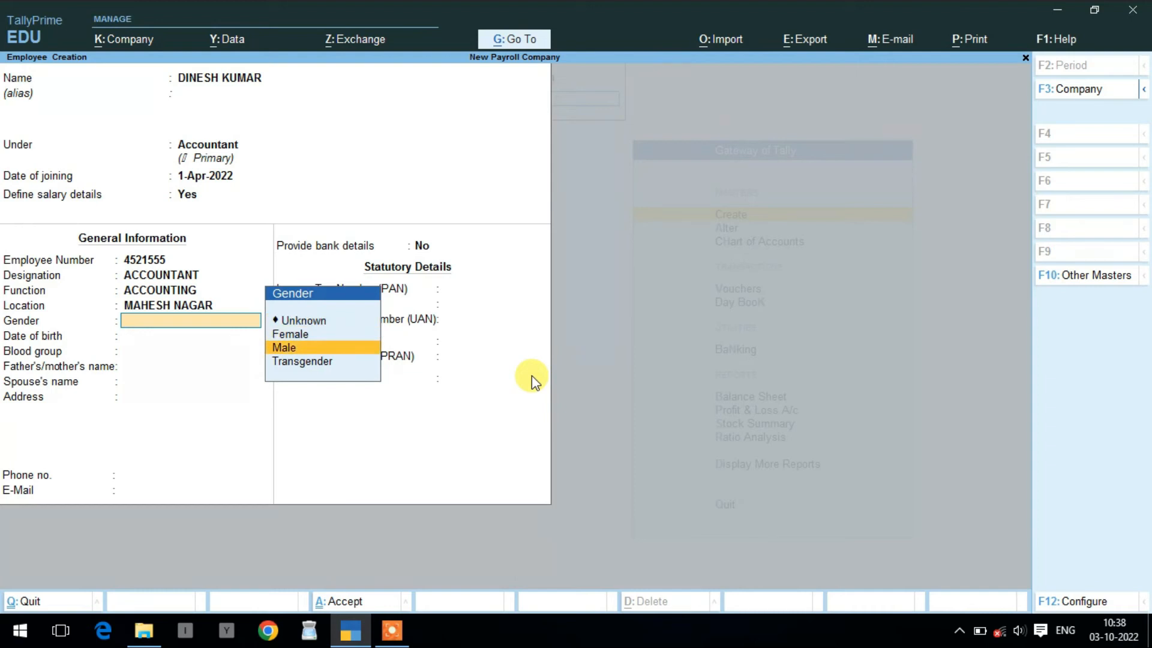
{"action": "key", "text": "Return"}
{"action": "type", "text": "1-1"}
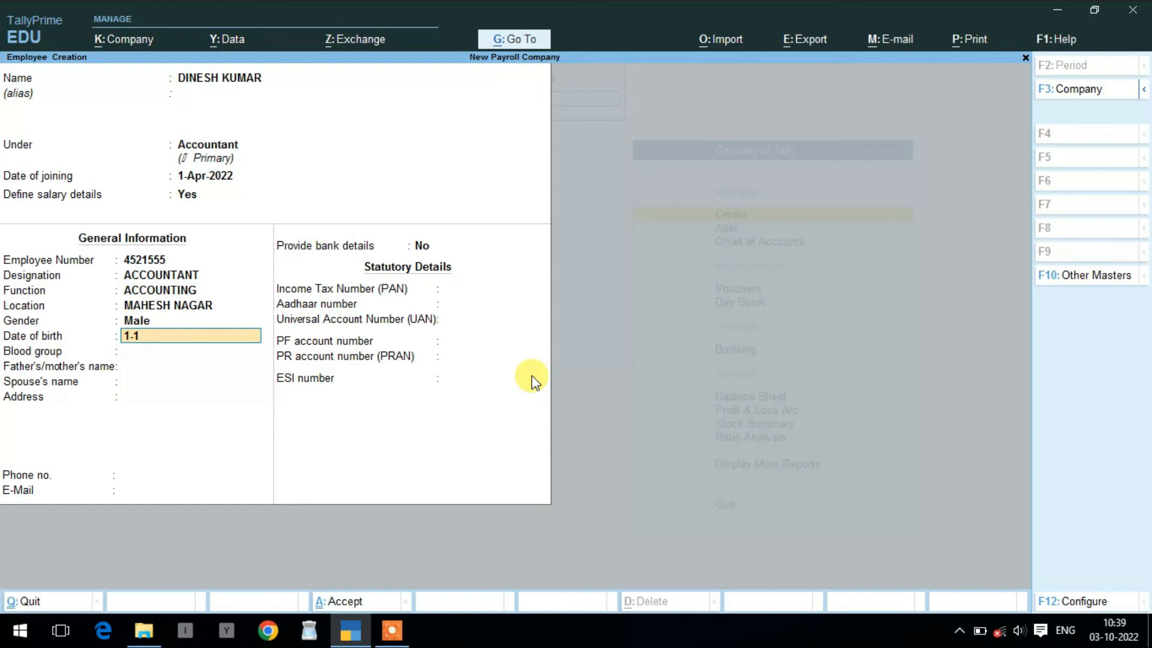
{"action": "type", "text": "-1993"}
{"action": "key", "text": "Return"}
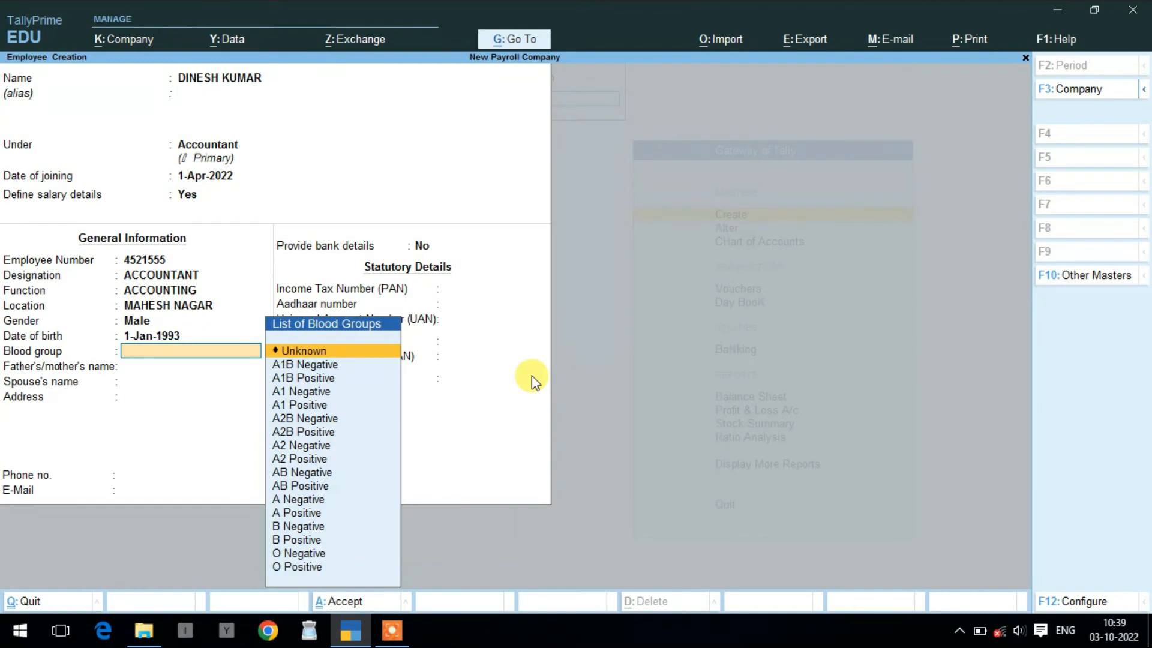
- Set blood group AB Positive, enter parent, spouse, address, phone and e-mail, and enable bank details
{"action": "key", "text": "Down"}
{"action": "key", "text": "Down"}
{"action": "key", "text": "Down"}
{"action": "key", "text": "Down"}
{"action": "key", "text": "Down"}
{"action": "key", "text": "Down"}
{"action": "key", "text": "Down"}
{"action": "key", "text": "Down"}
{"action": "key", "text": "Down"}
{"action": "key", "text": "Down"}
{"action": "key", "text": "Return"}
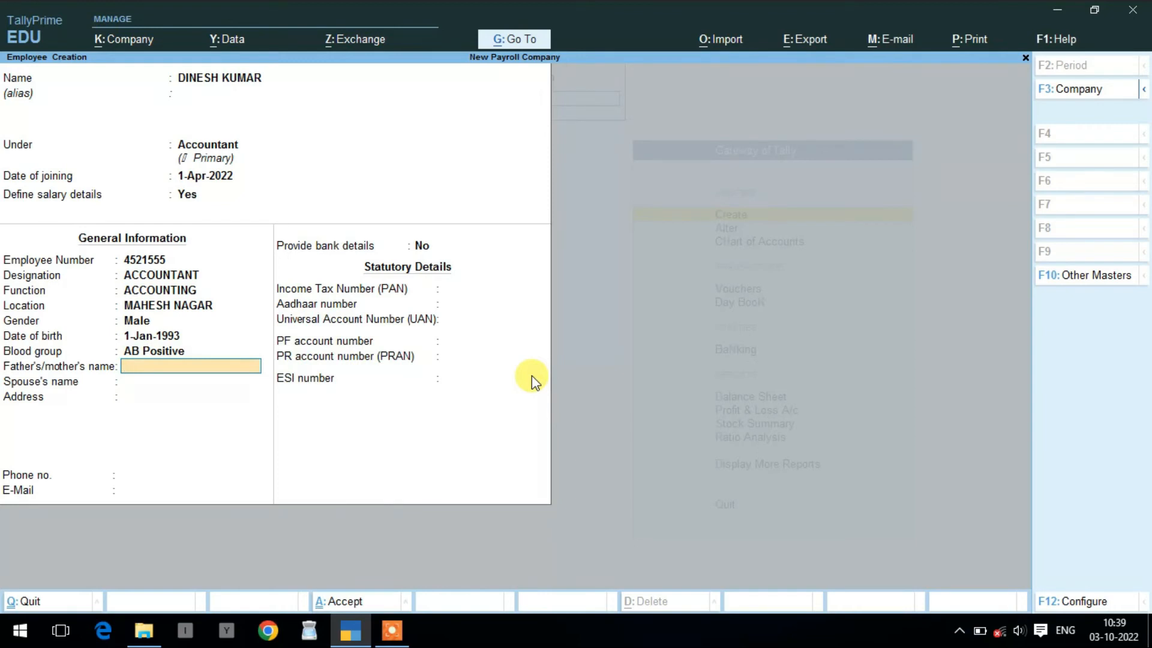
{"action": "key", "text": "Return"}
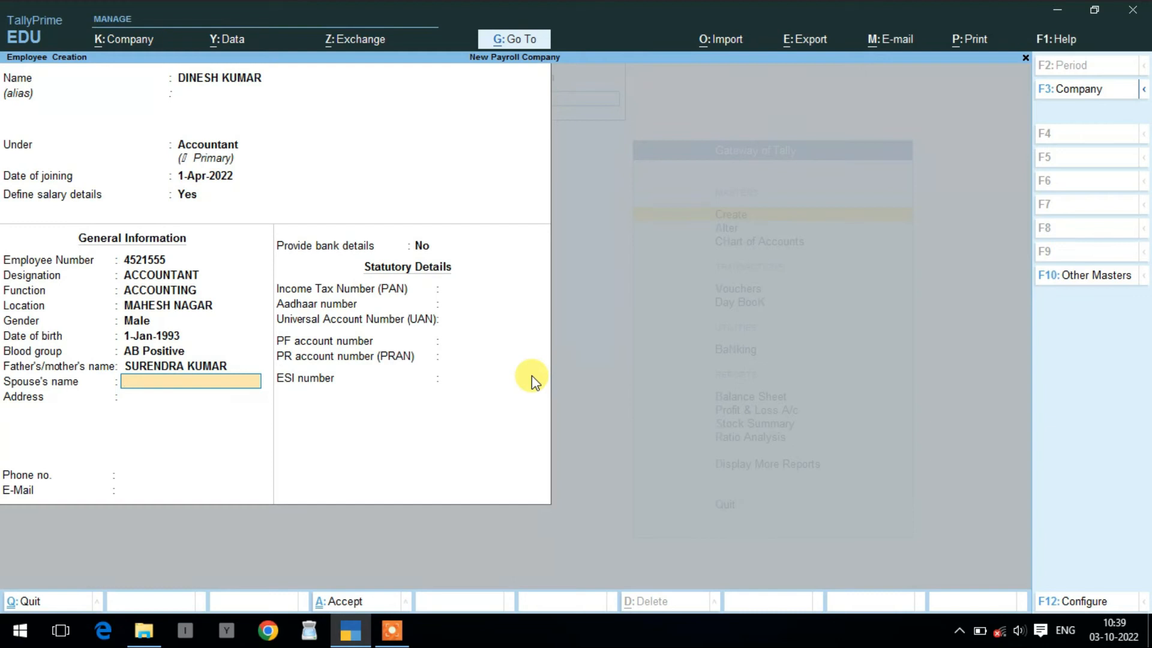
{"action": "key", "text": "Return"}
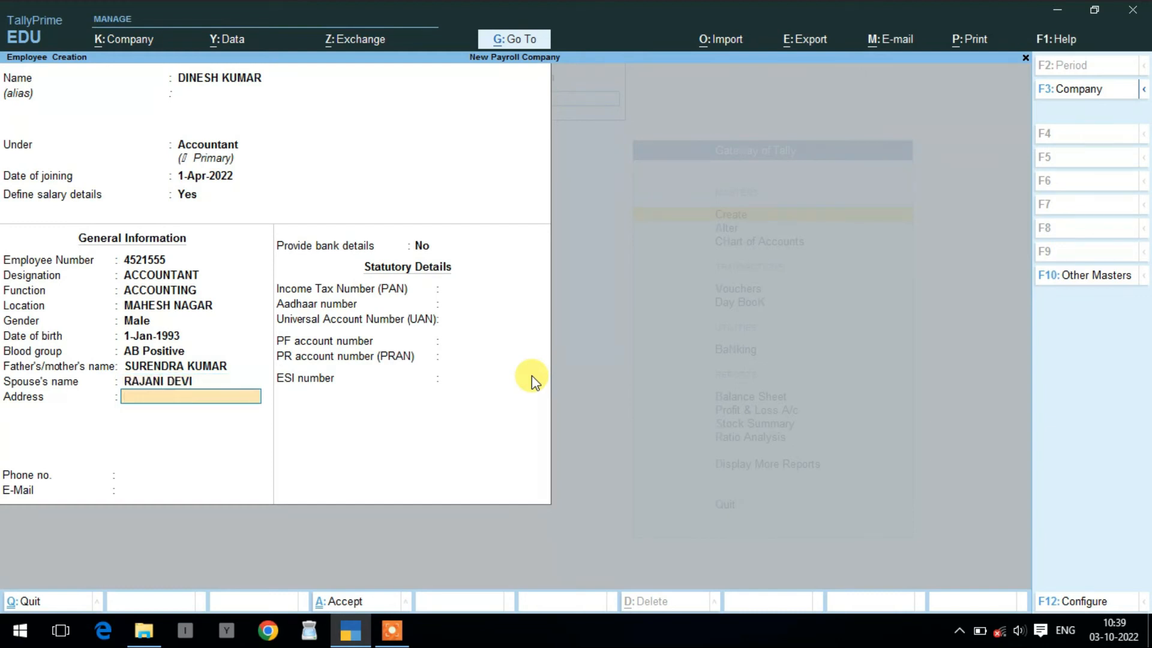
{"action": "type", "text": "PEECHUPARA KHURD"}
{"action": "key", "text": "Return"}
{"action": "key", "text": "Return"}
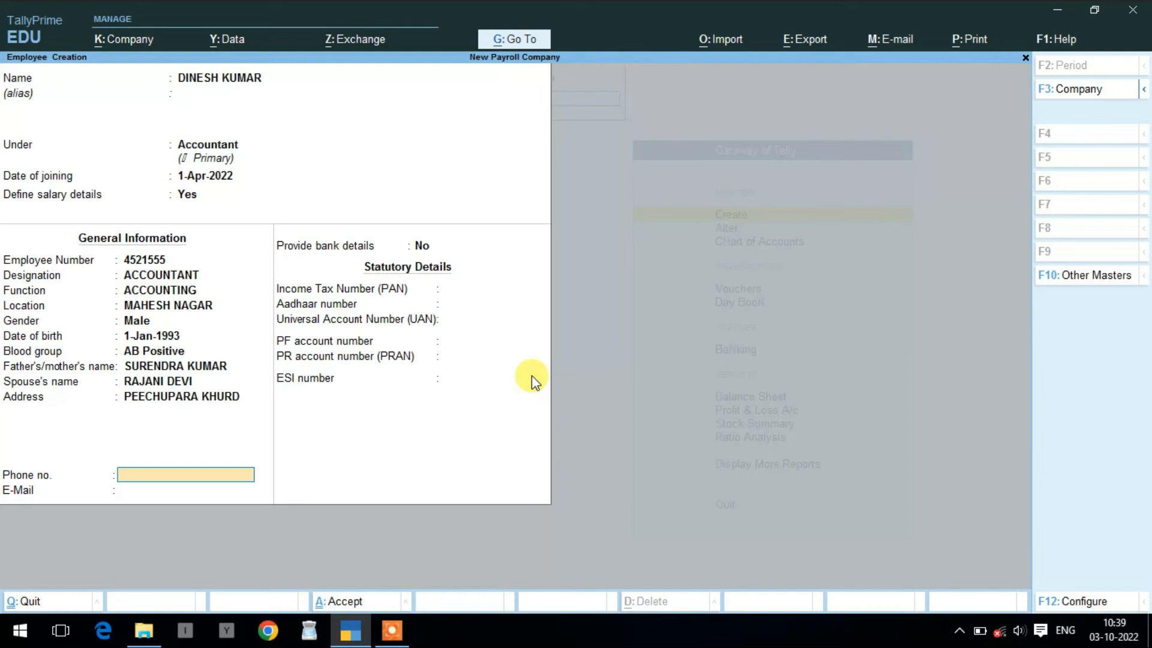
{"action": "key", "text": "Return"}
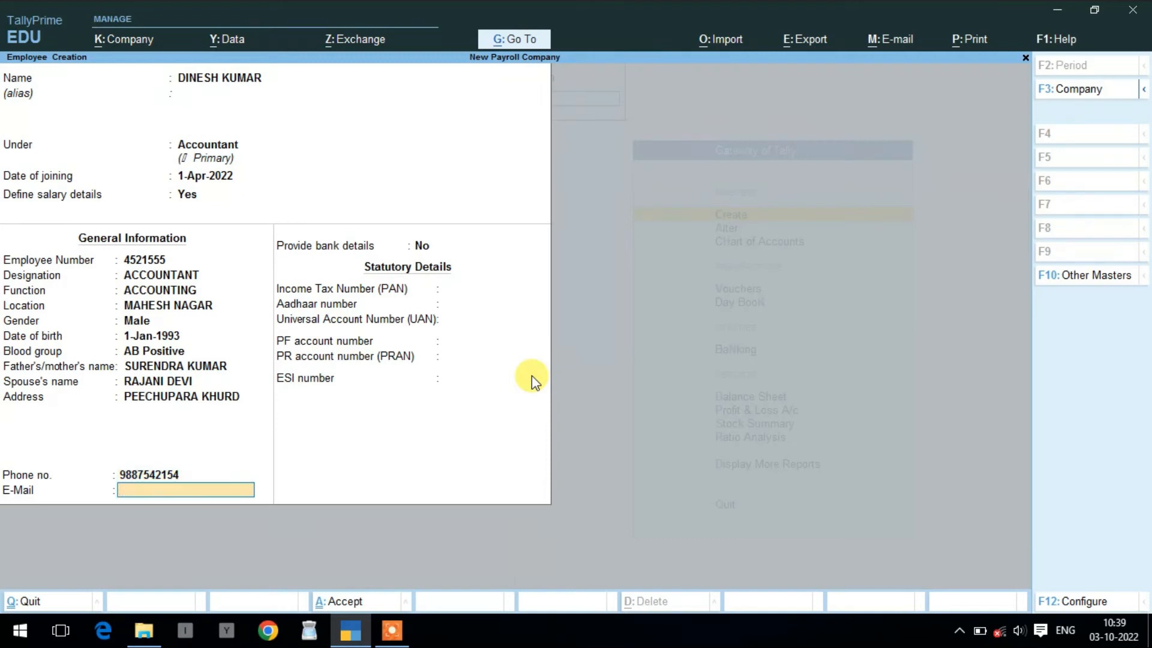
{"action": "key", "text": "Return"}
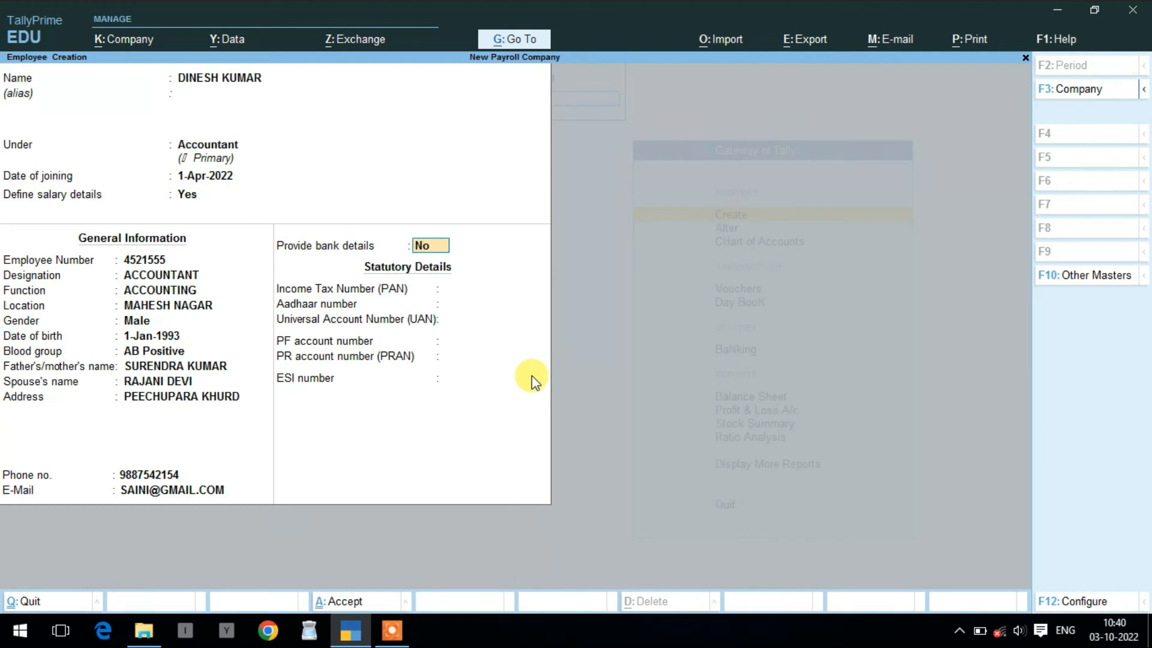
{"action": "type", "text": "Y"}
{"action": "key", "text": "Return"}
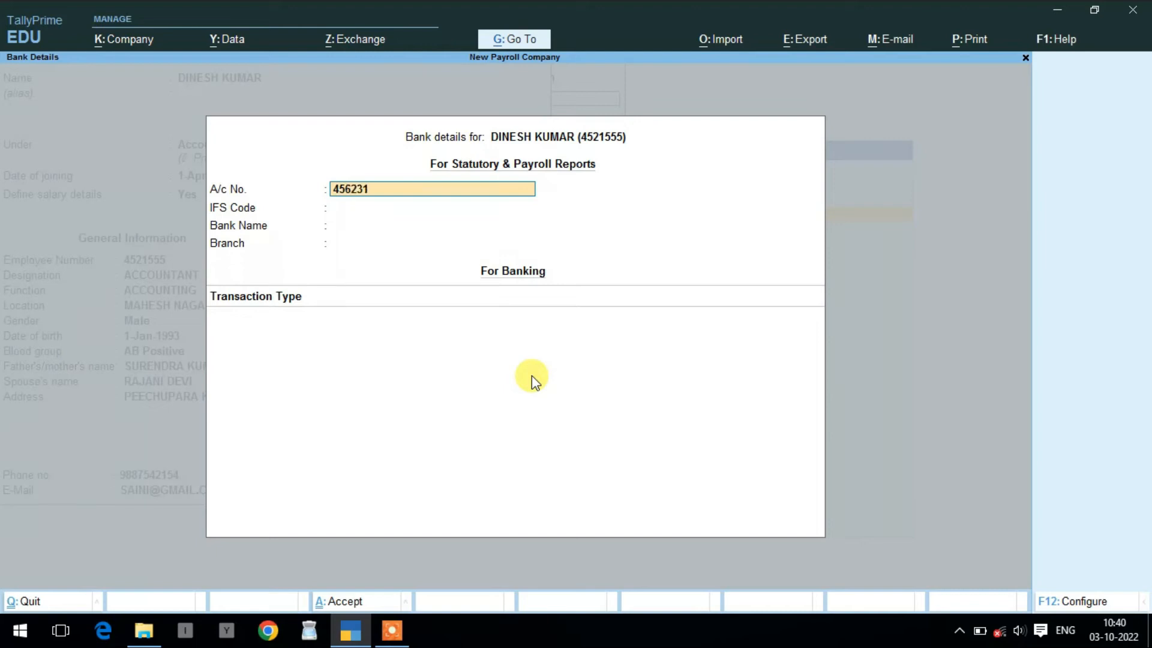
- Enter the bank account number and IFS code SBIN0031052, and create the new bank SBI BANK
{"action": "key", "text": "Return"}
{"action": "type", "text": "SBIN"}
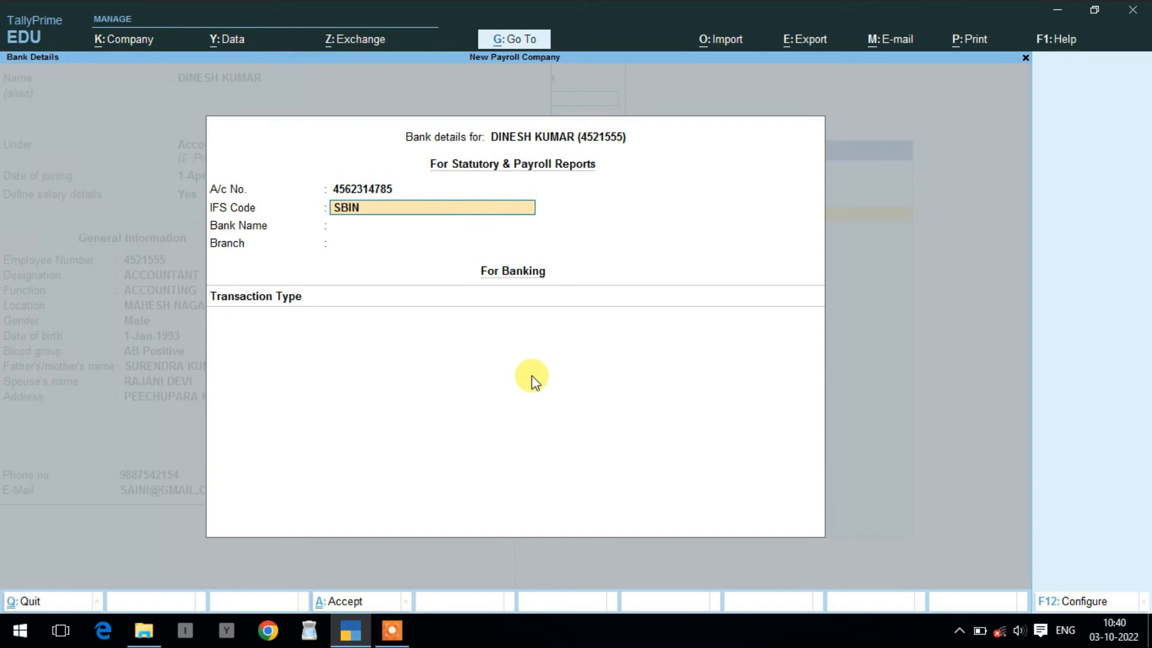
{"action": "type", "text": "0031052"}
{"action": "key", "text": "Return"}
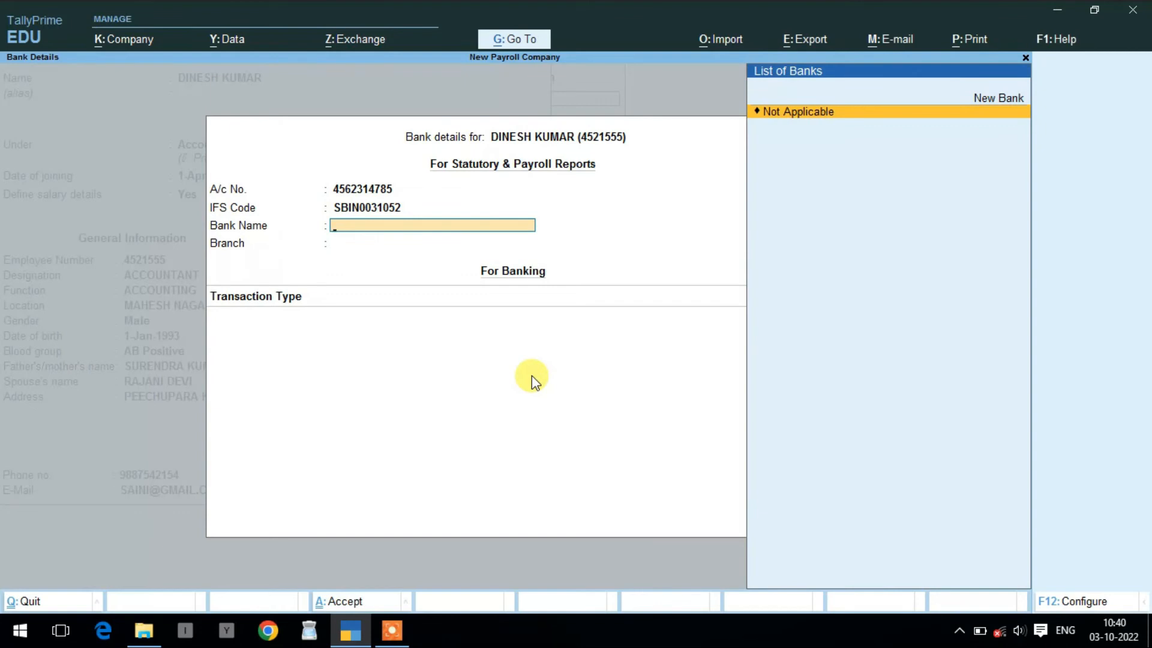
{"action": "key", "text": "Up"}
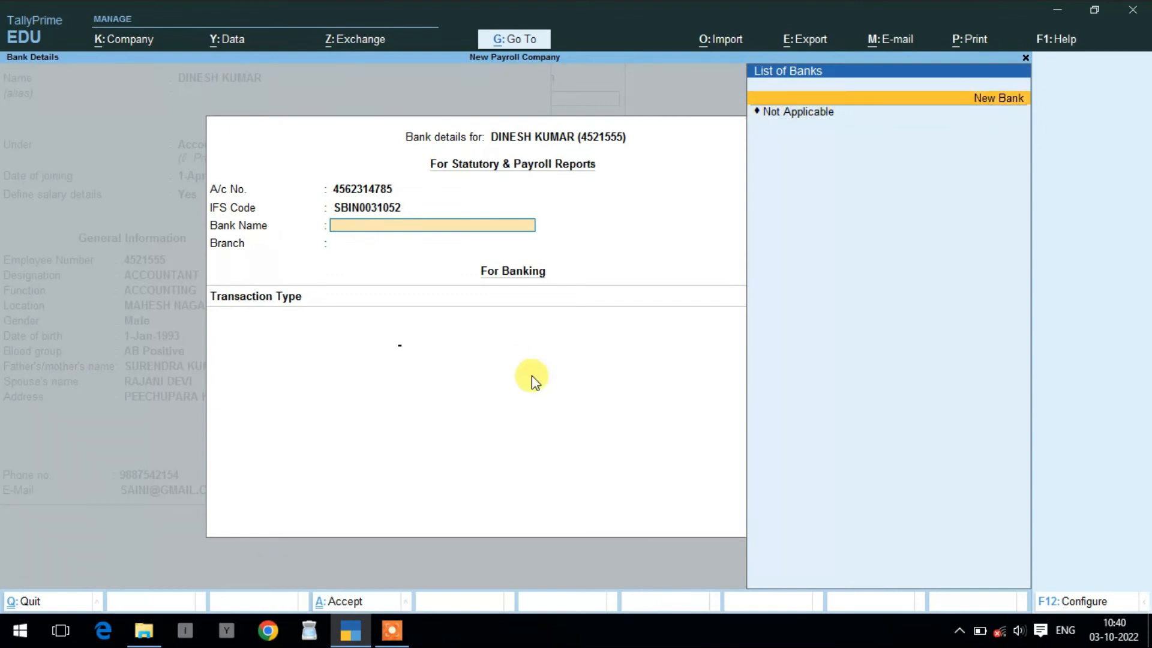
{"action": "key", "text": "Return"}
{"action": "type", "text": "SB"}
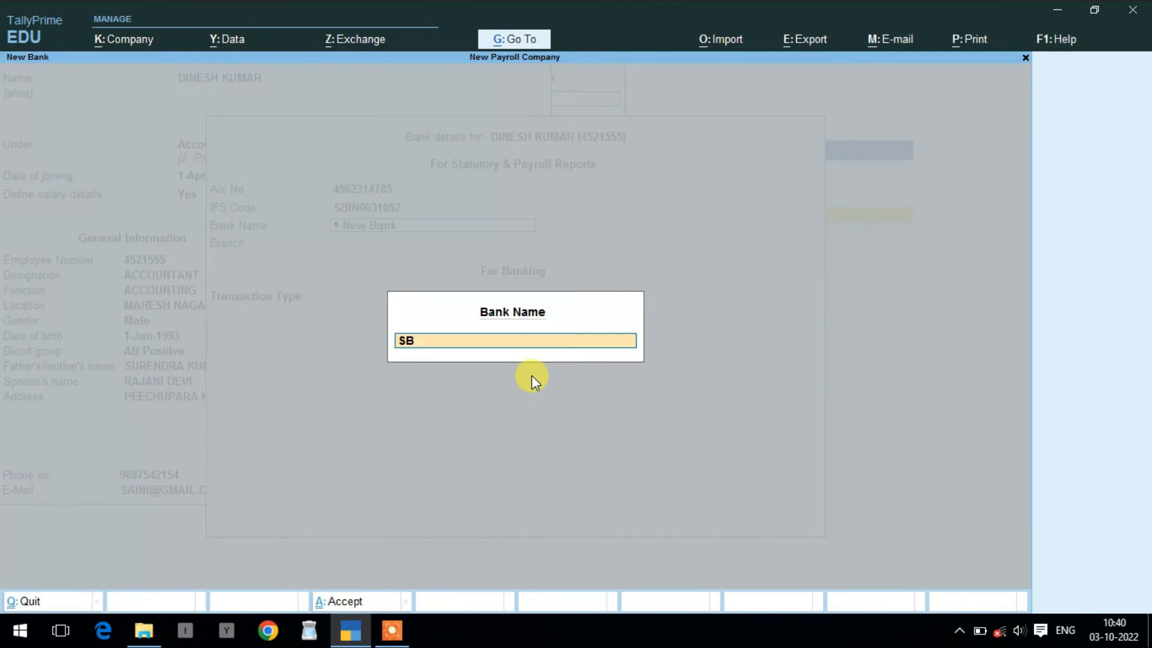
{"action": "type", "text": "I BANK"}
{"action": "key", "text": "Return"}
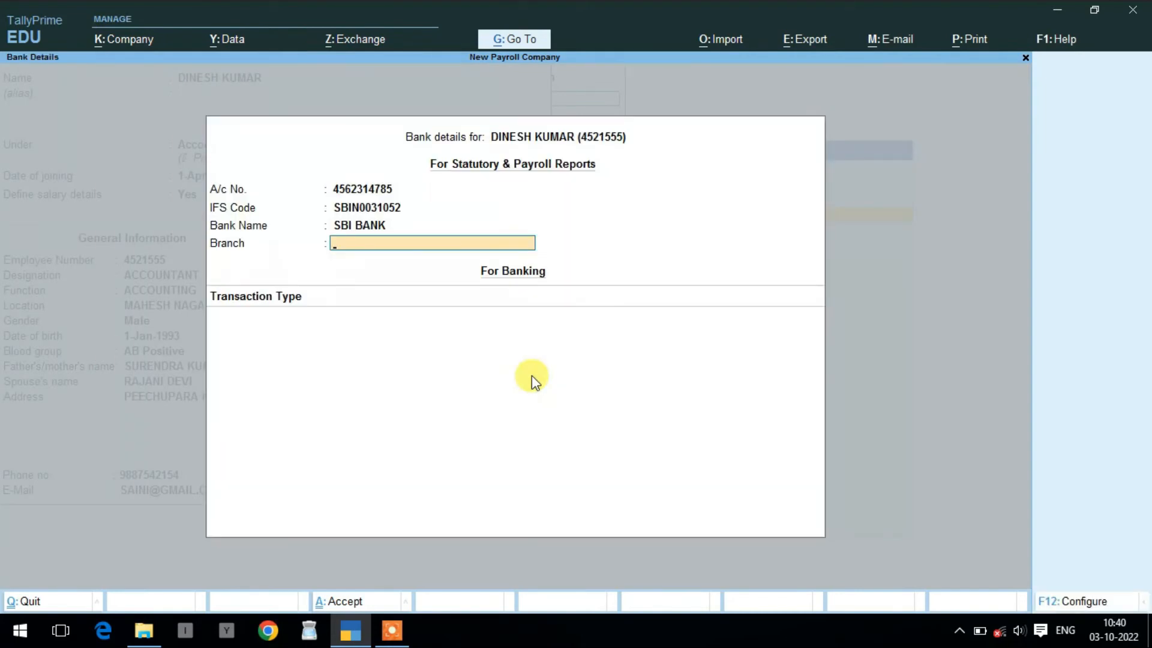
- Set branch BANDIKUI and transaction type e-Fund Transfer, then finish the bank details
{"action": "type", "text": "BANDIKUI"}
{"action": "key", "text": "Return"}
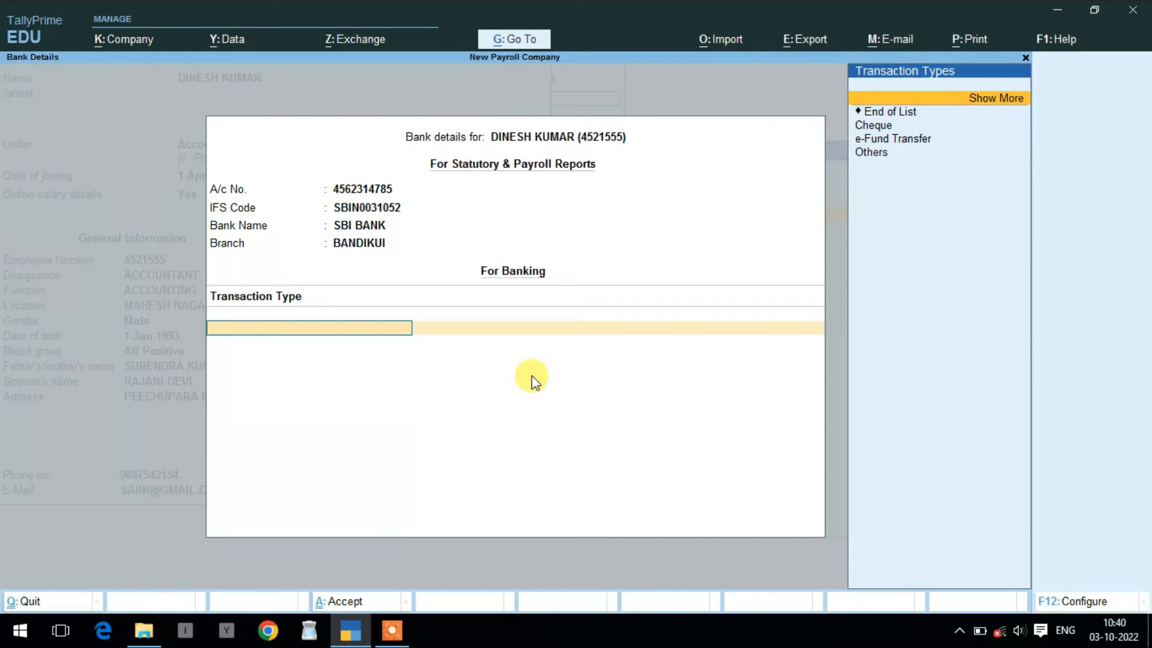
{"action": "key", "text": "Down"}
{"action": "key", "text": "Down"}
{"action": "key", "text": "Down"}
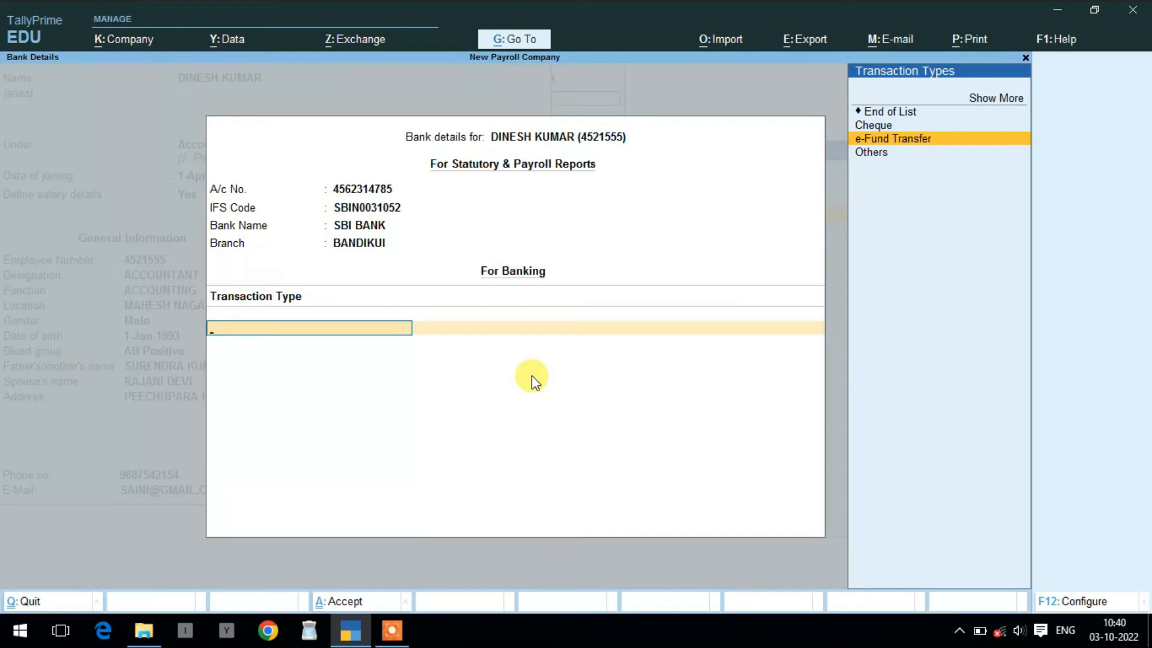
{"action": "key", "text": "Return"}
{"action": "key", "text": "Return"}
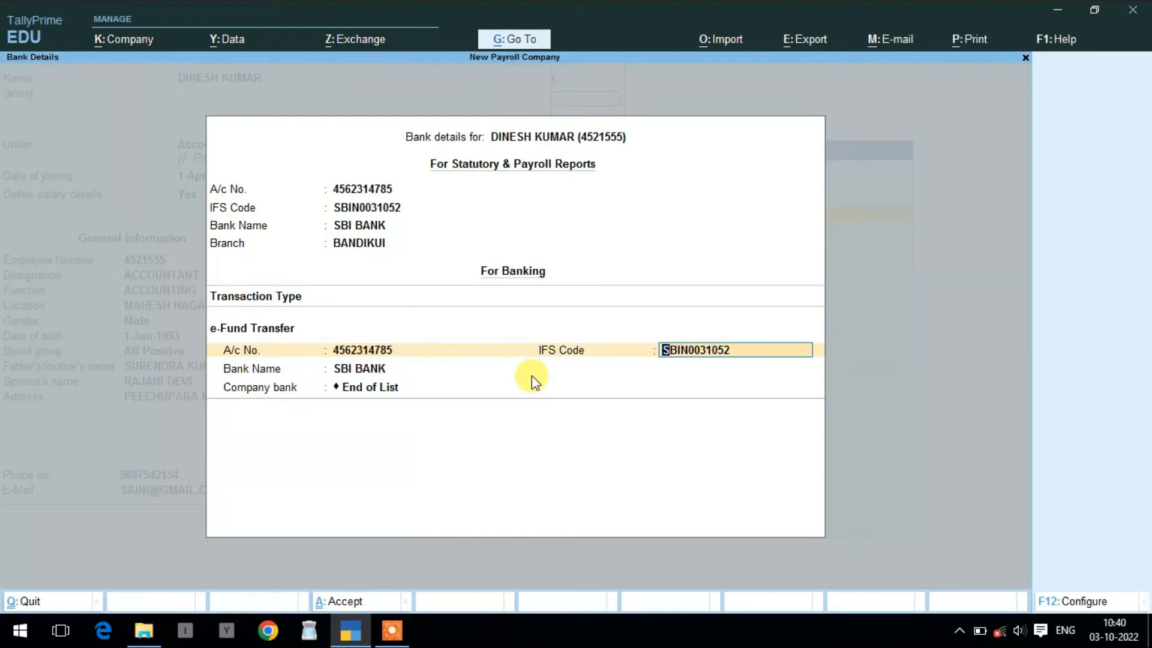
{"action": "key", "text": "Return"}
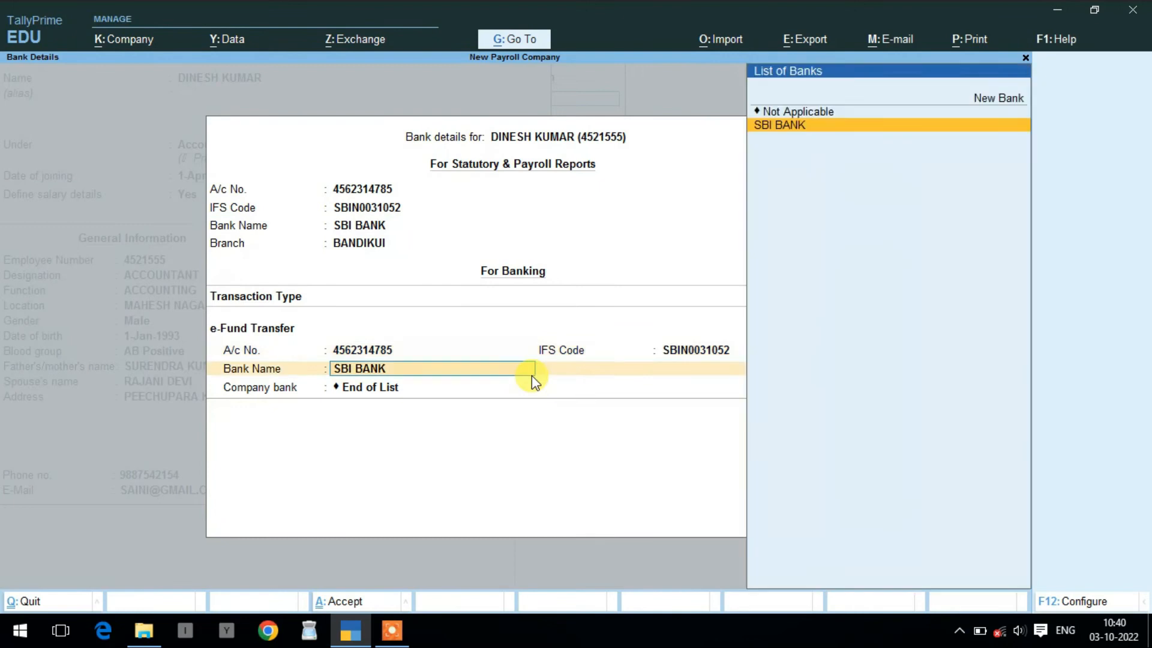
{"action": "key", "text": "Return"}
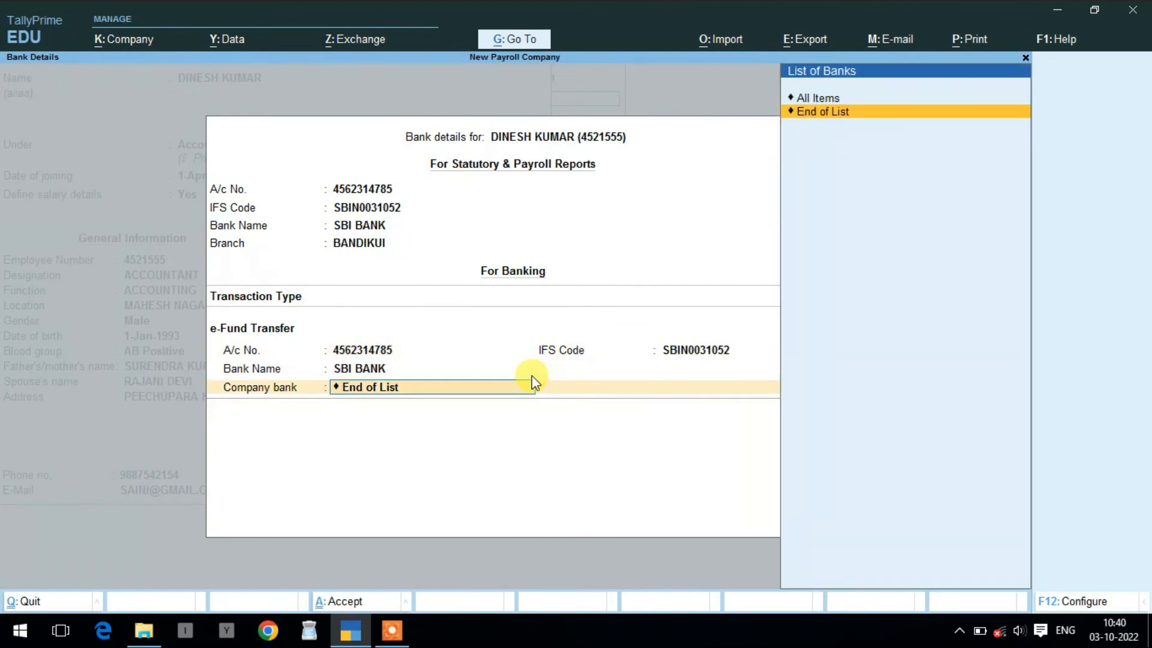
{"action": "key", "text": "Return"}
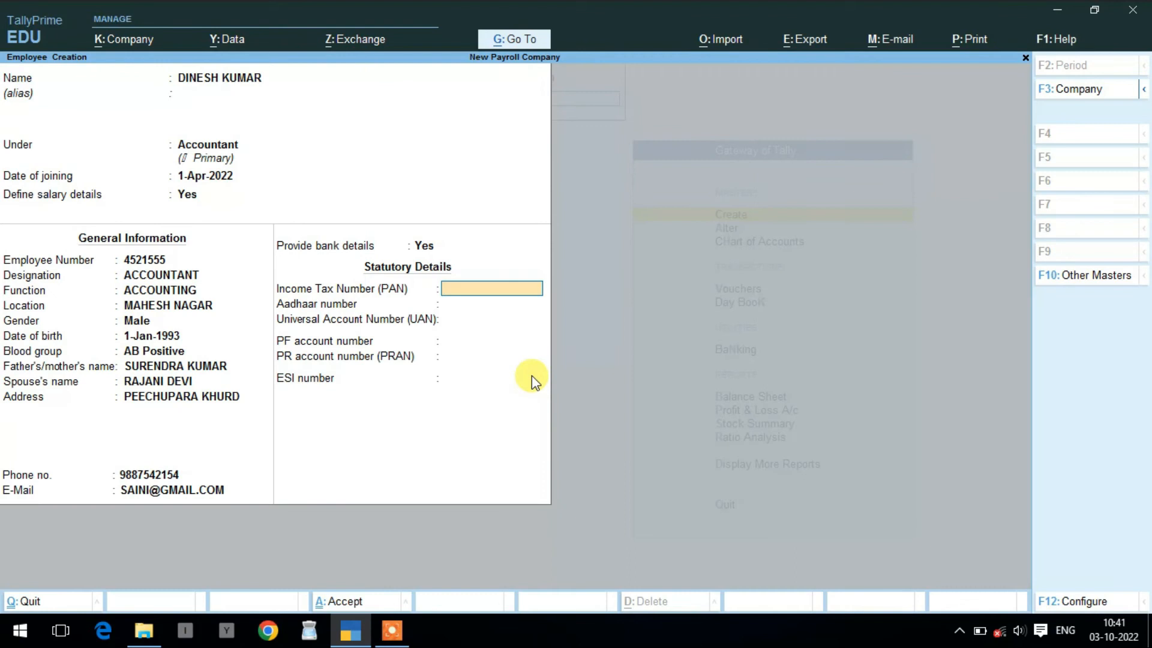
- Enter the employee's PAN, Aadhaar number, UAN and PF account number
{"action": "key", "text": "Return"}
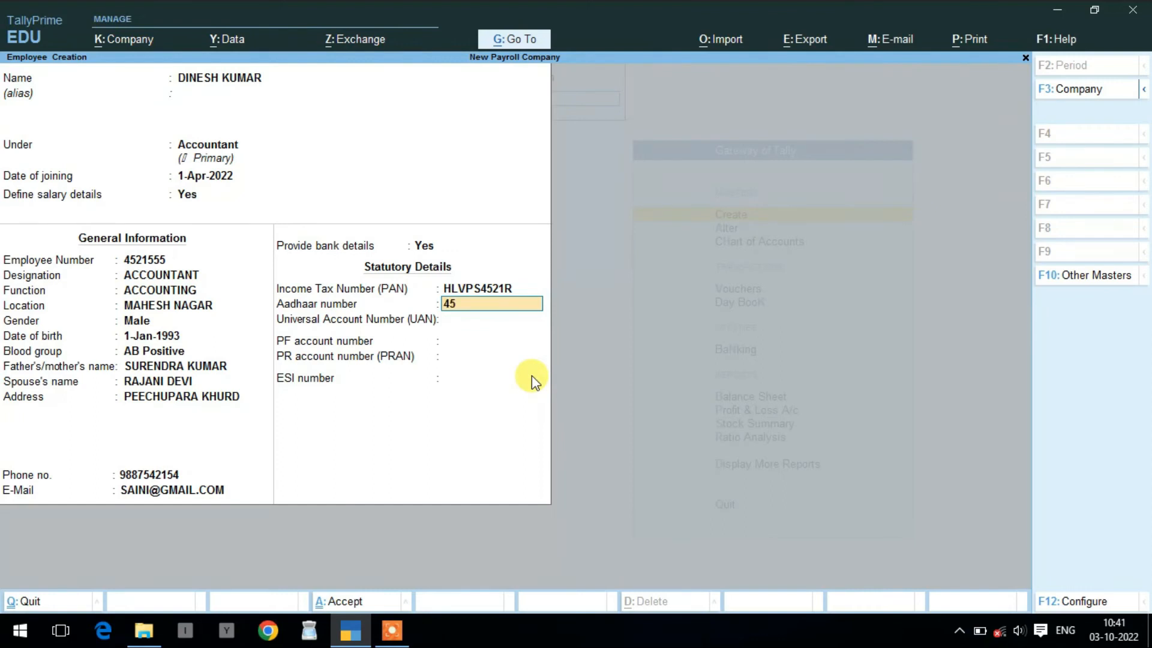
{"action": "key", "text": "Return"}
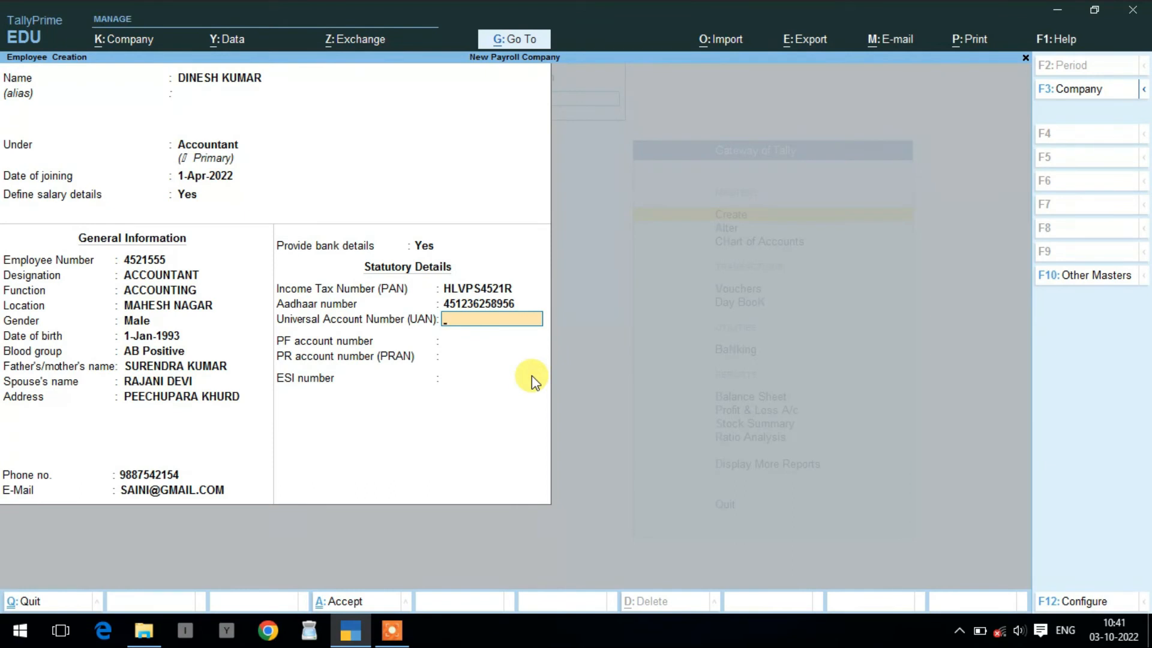
{"action": "key", "text": "Return"}
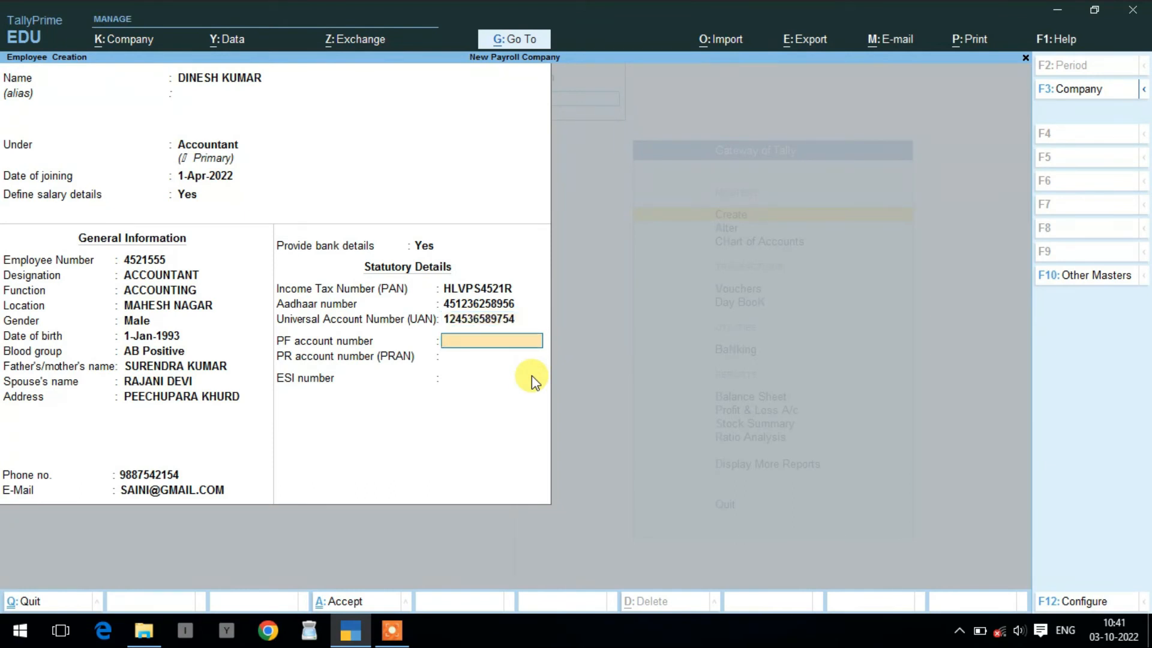
{"action": "key", "text": "Return"}
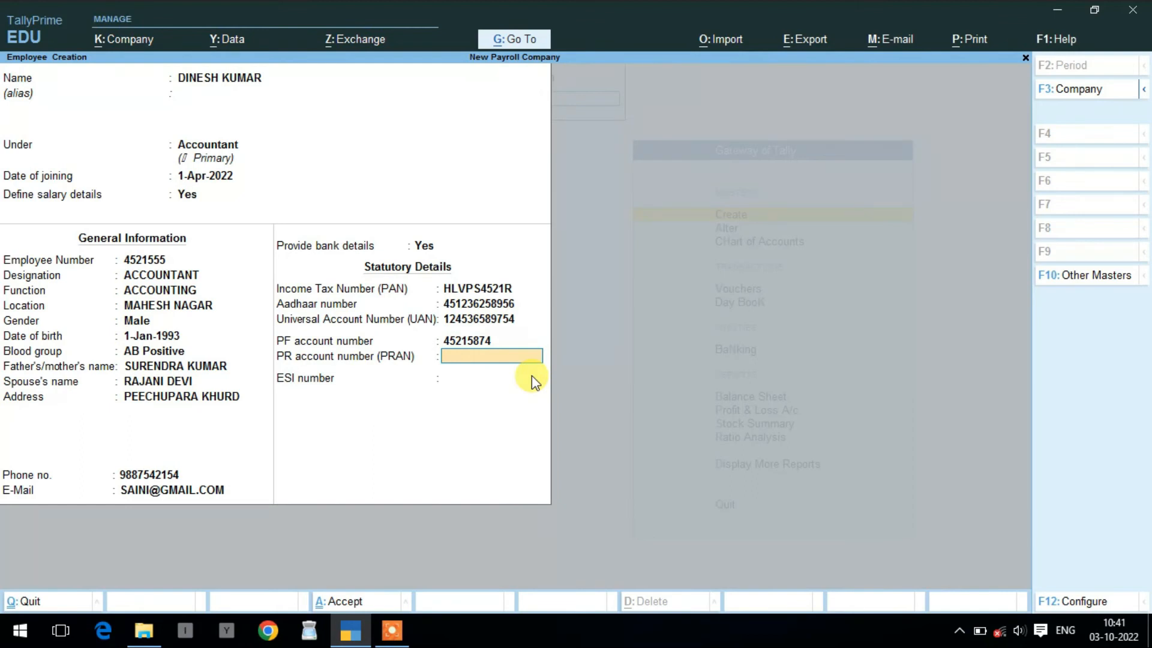
- Enter the PRAN and ESI numbers, save the employee, and type the next employee's name
{"action": "type", "text": "111111111"}
{"action": "key", "text": "Return"}
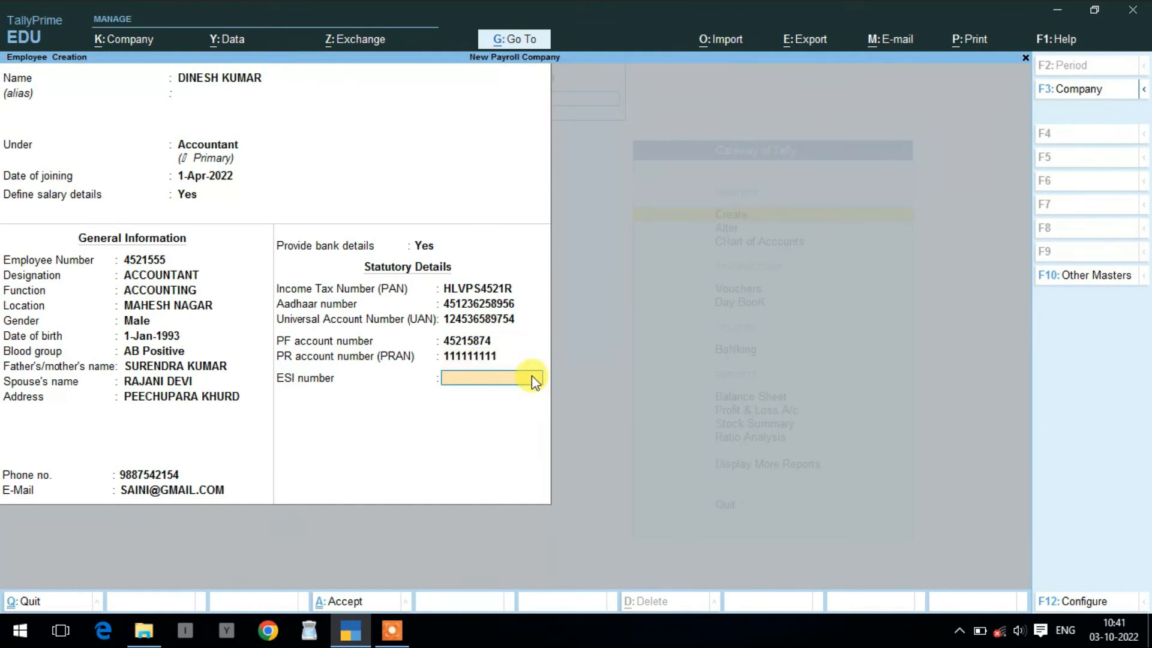
{"action": "type", "text": "1111111111"}
{"action": "key", "text": "Return"}
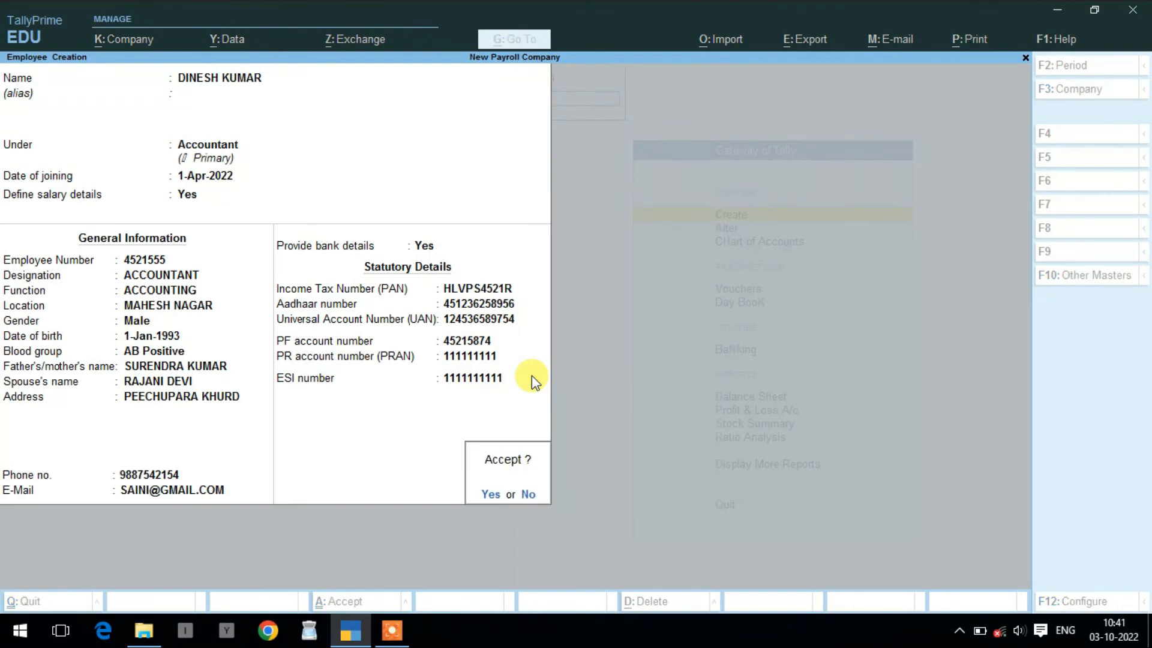
{"action": "key", "text": "y"}
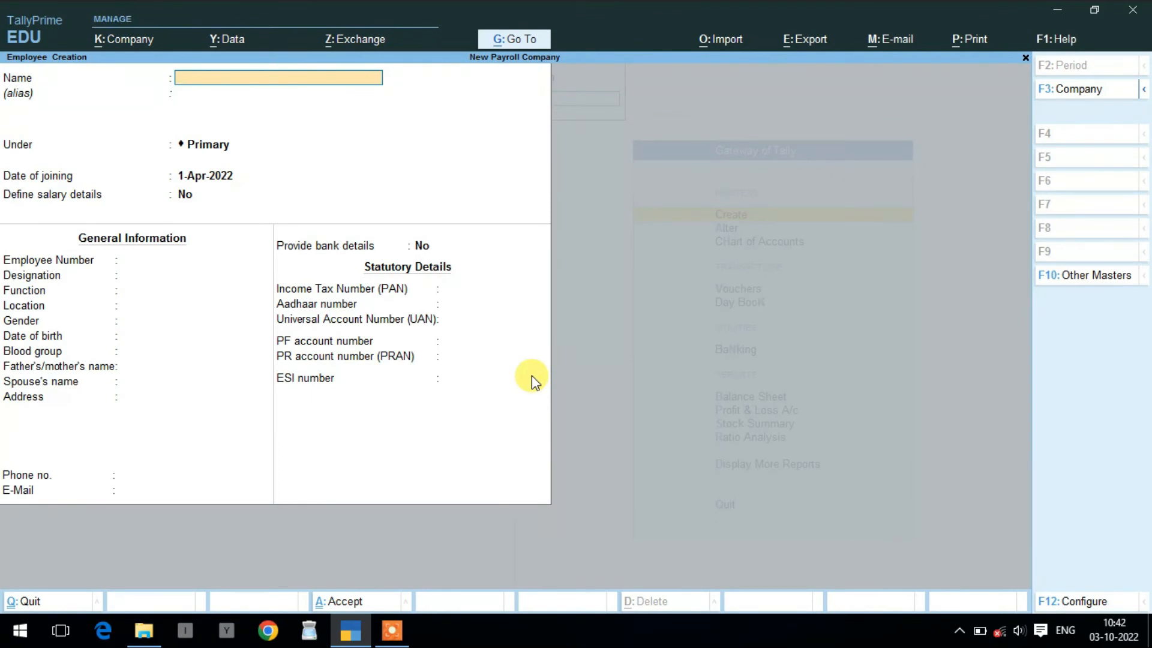
- Assign the new employee to Sales Department, keep joining date 1-Apr-2022, and enable salary details
{"action": "key", "text": "Return"}
{"action": "key", "text": "Return"}
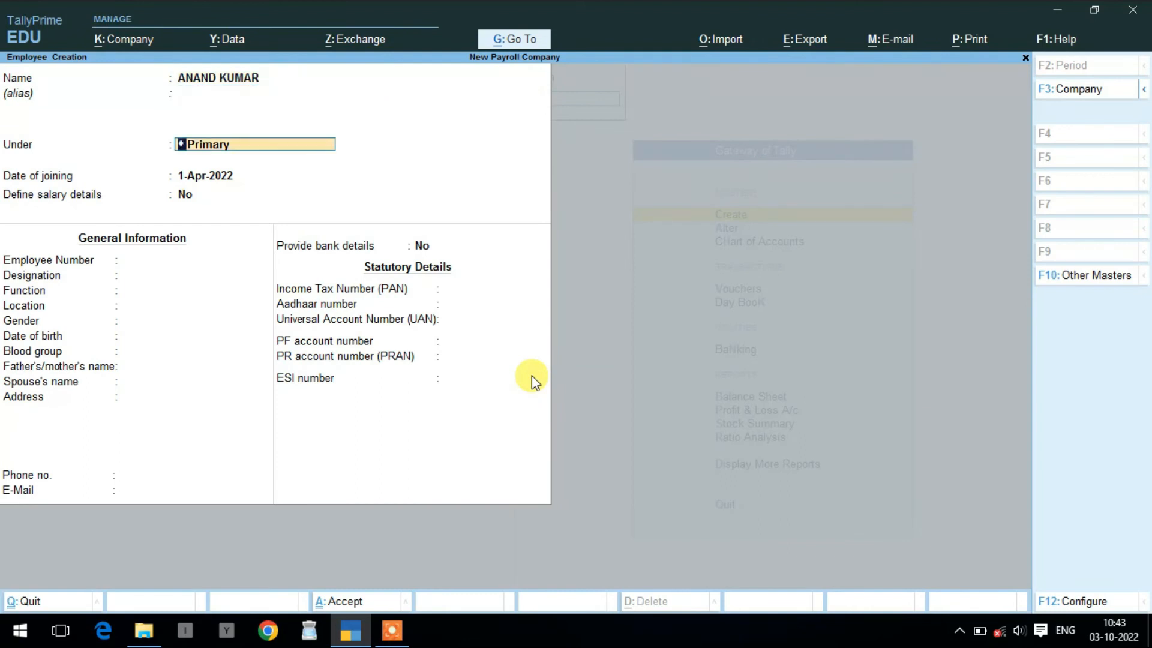
{"action": "key", "text": "space"}
{"action": "key", "text": "Down"}
{"action": "key", "text": "Down"}
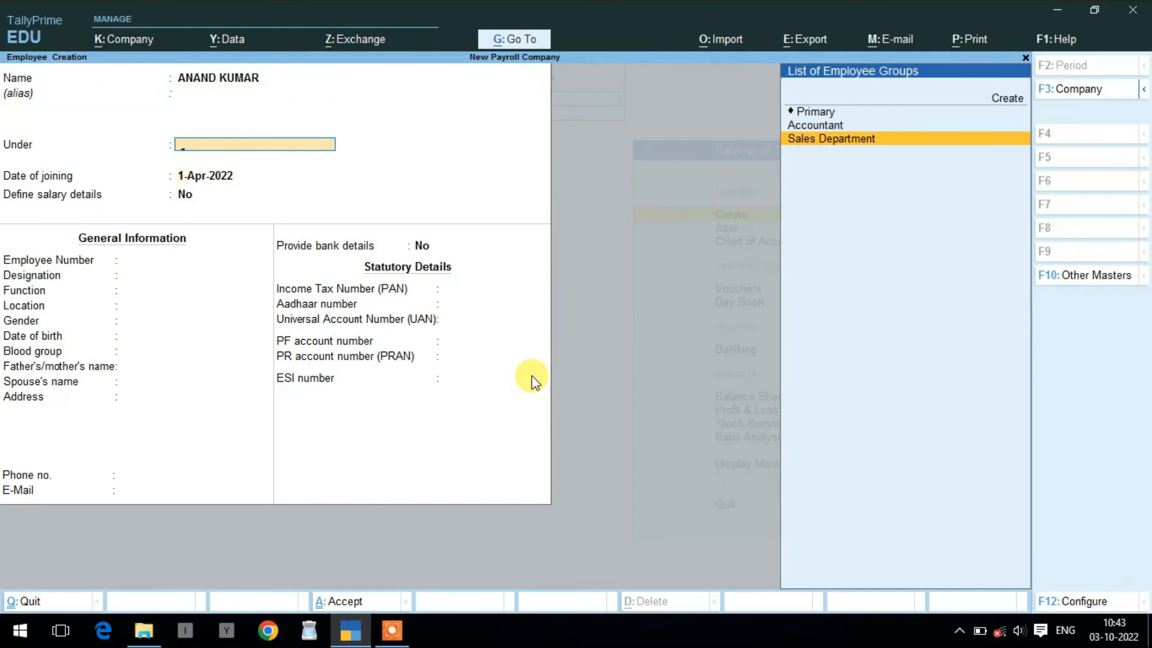
{"action": "key", "text": "Return"}
{"action": "key", "text": "Return"}
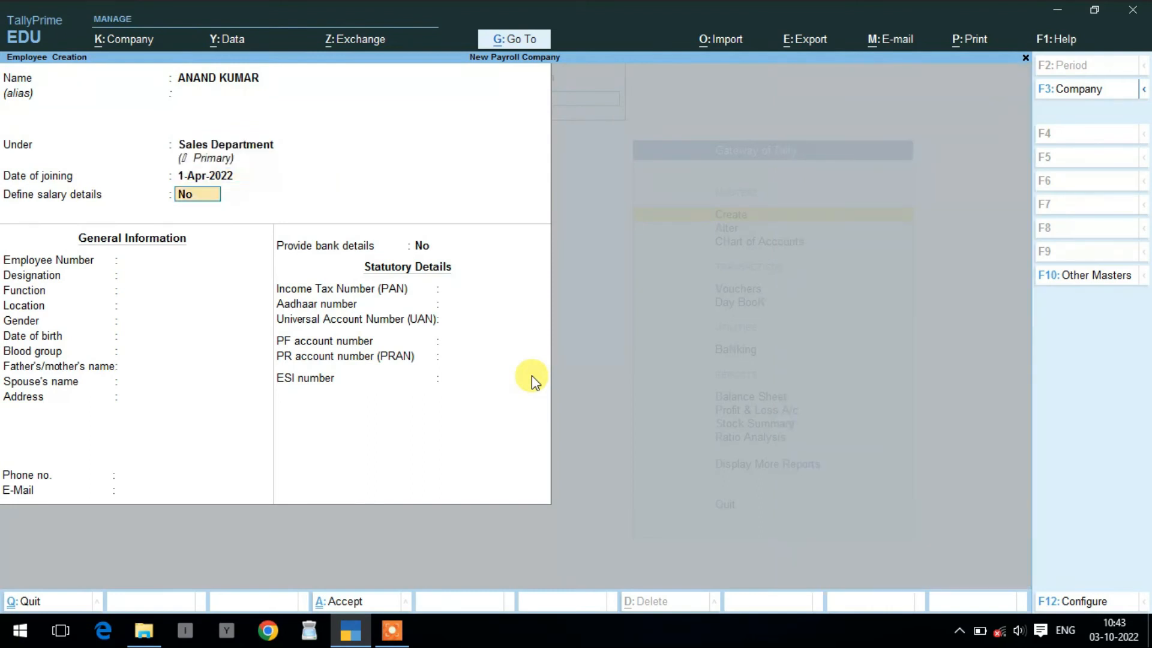
{"action": "type", "text": "Y"}
{"action": "key", "text": "Return"}
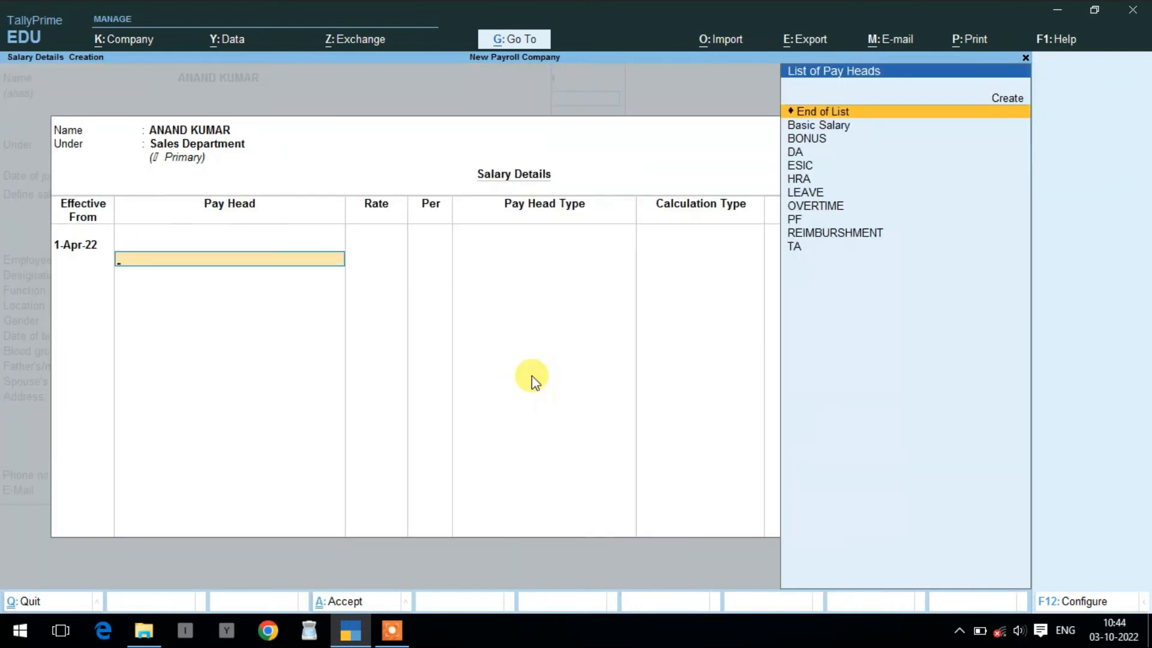
- Add Basic Salary and a BONUS of 1,500 per month as the first pay heads
{"action": "key", "text": "Return"}
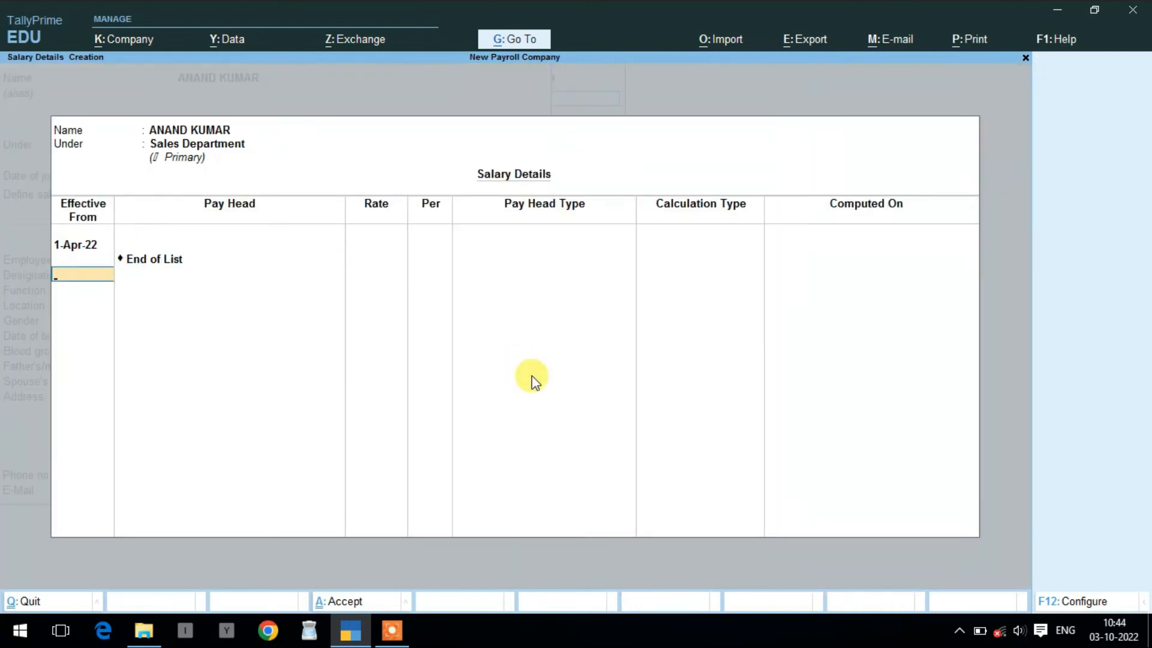
{"action": "key", "text": "BackSpace"}
{"action": "key", "text": "Down"}
{"action": "key", "text": "Return"}
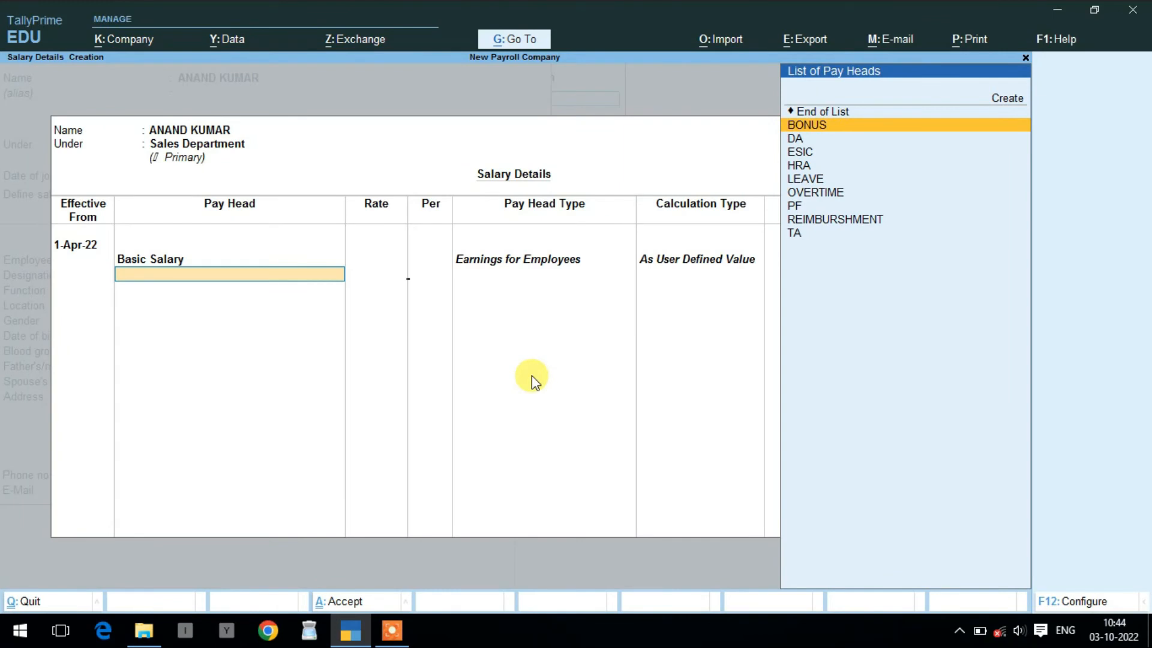
{"action": "key", "text": "Return"}
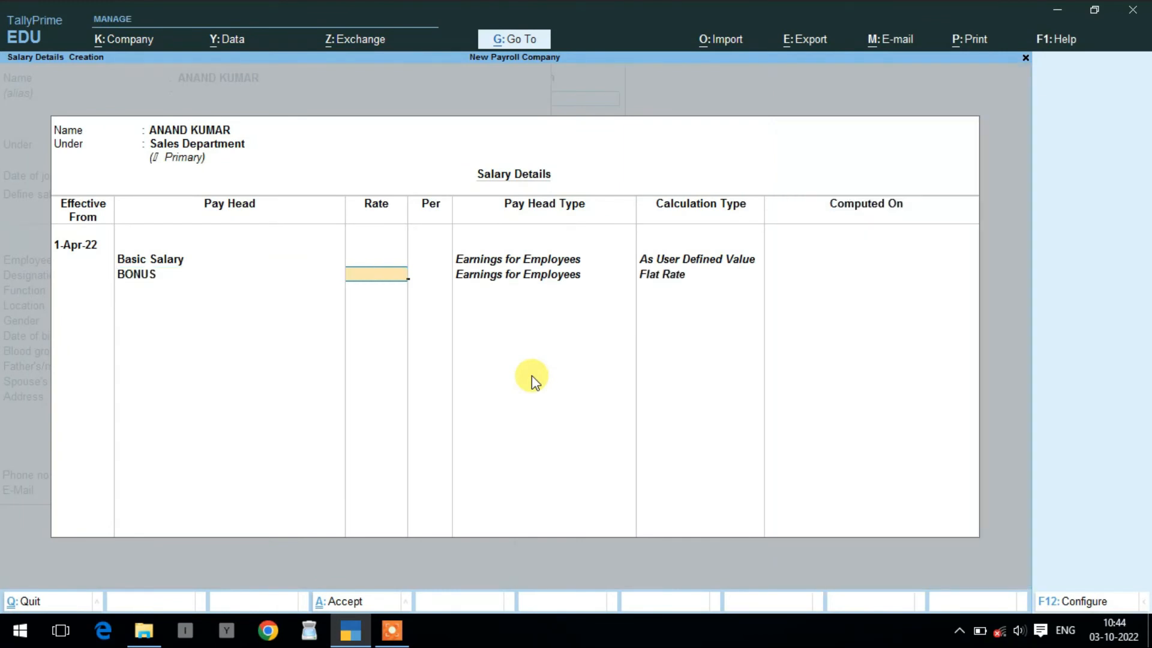
{"action": "type", "text": "1500"}
{"action": "key", "text": "Return"}
- Add DA, ESIC and HRA, plus LEAVE at 350 per day
{"action": "key", "text": "Down"}
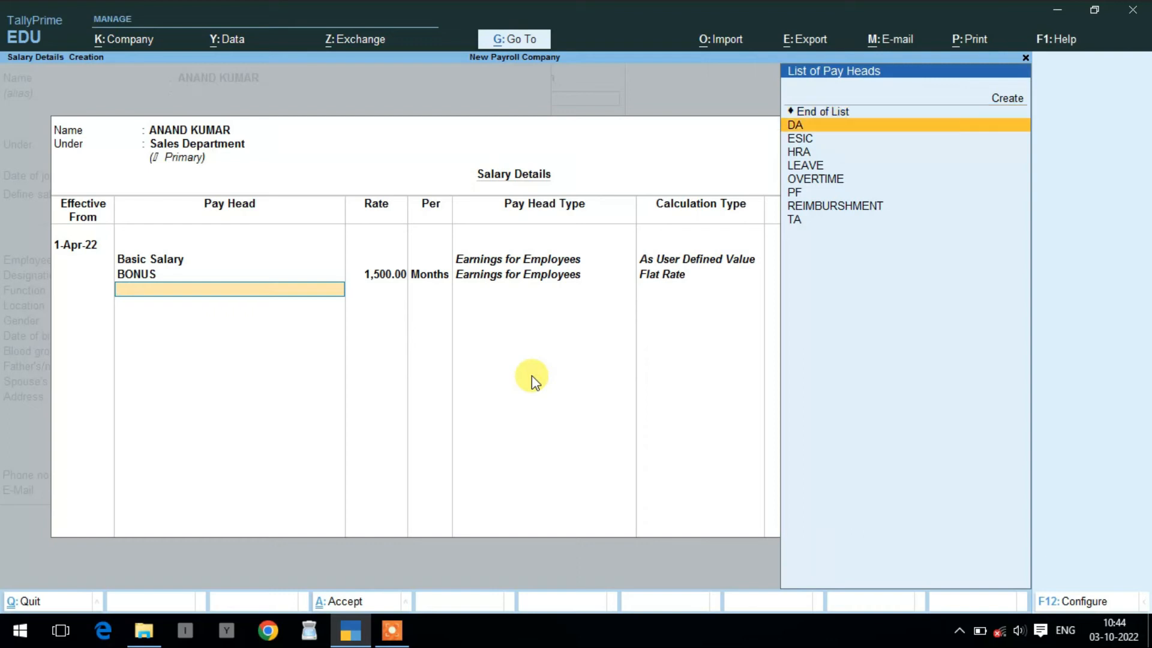
{"action": "key", "text": "Return"}
{"action": "key", "text": "Down"}
{"action": "key", "text": "Return"}
{"action": "key", "text": "Down"}
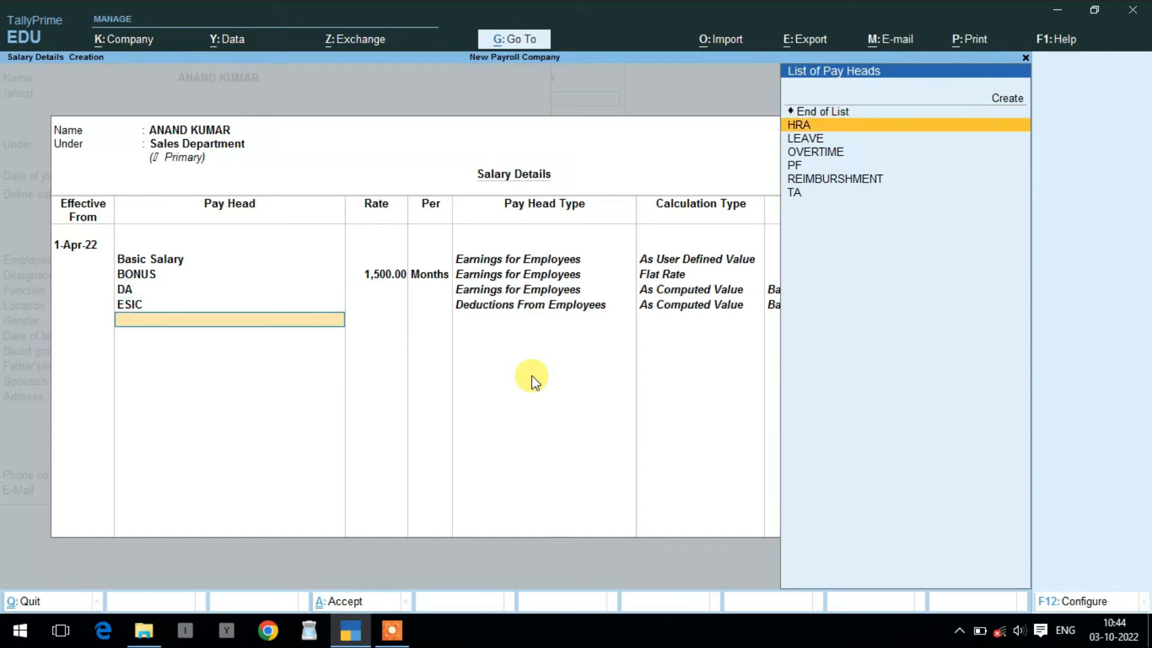
{"action": "key", "text": "Return"}
{"action": "key", "text": "Down"}
{"action": "key", "text": "Return"}
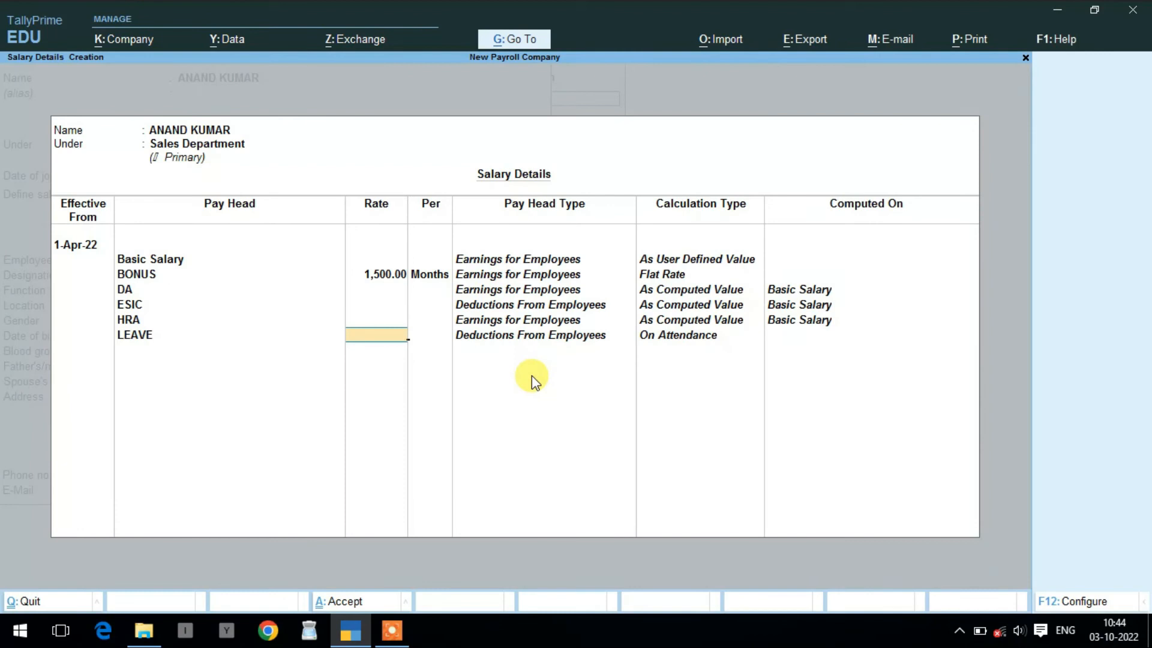
{"action": "type", "text": "350"}
{"action": "key", "text": "Return"}
- Add OVERTIME at 40 per hour, then PF, REIMBURSHMENT and TA, ending the list
{"action": "key", "text": "Down"}
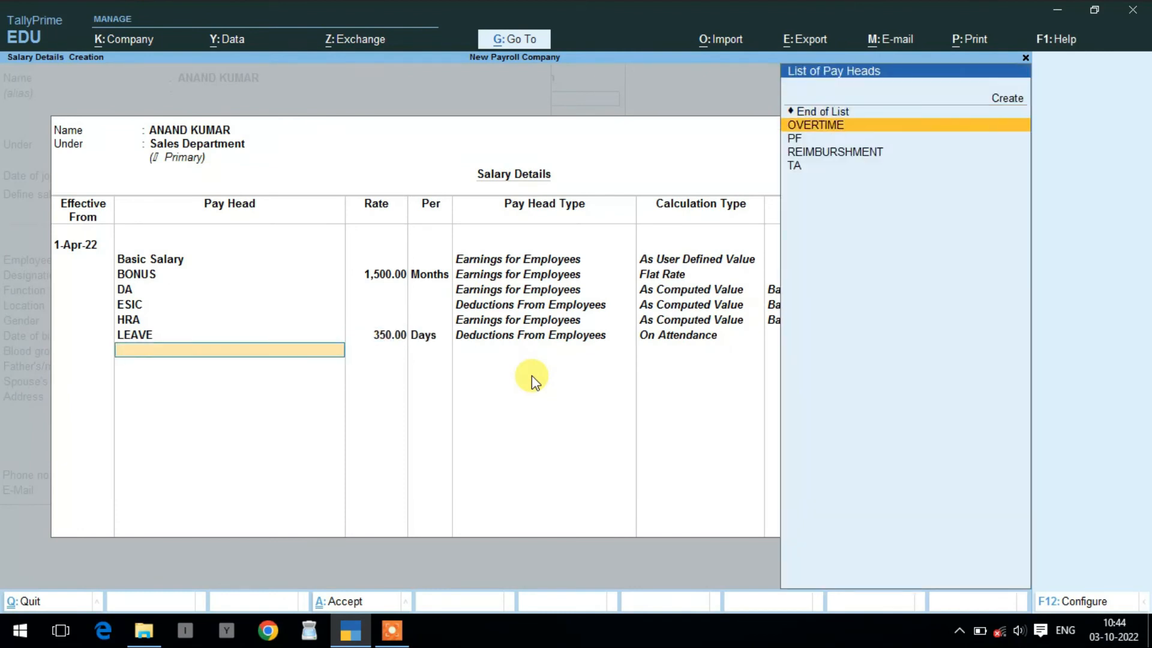
{"action": "key", "text": "Return"}
{"action": "type", "text": "40"}
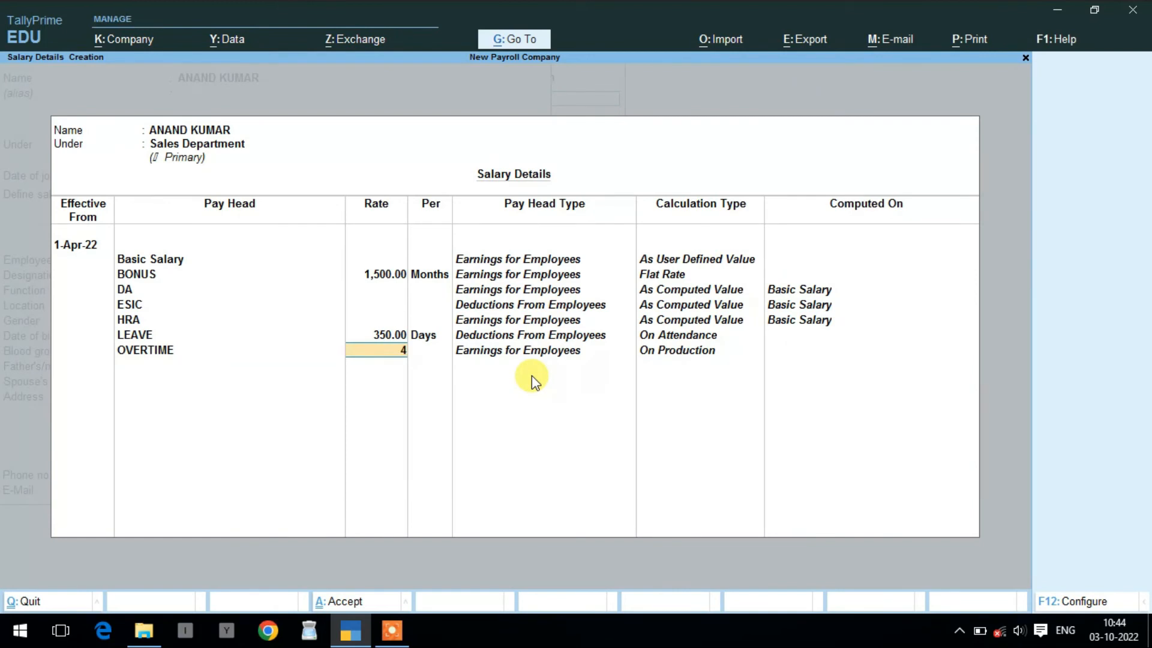
{"action": "key", "text": "Return"}
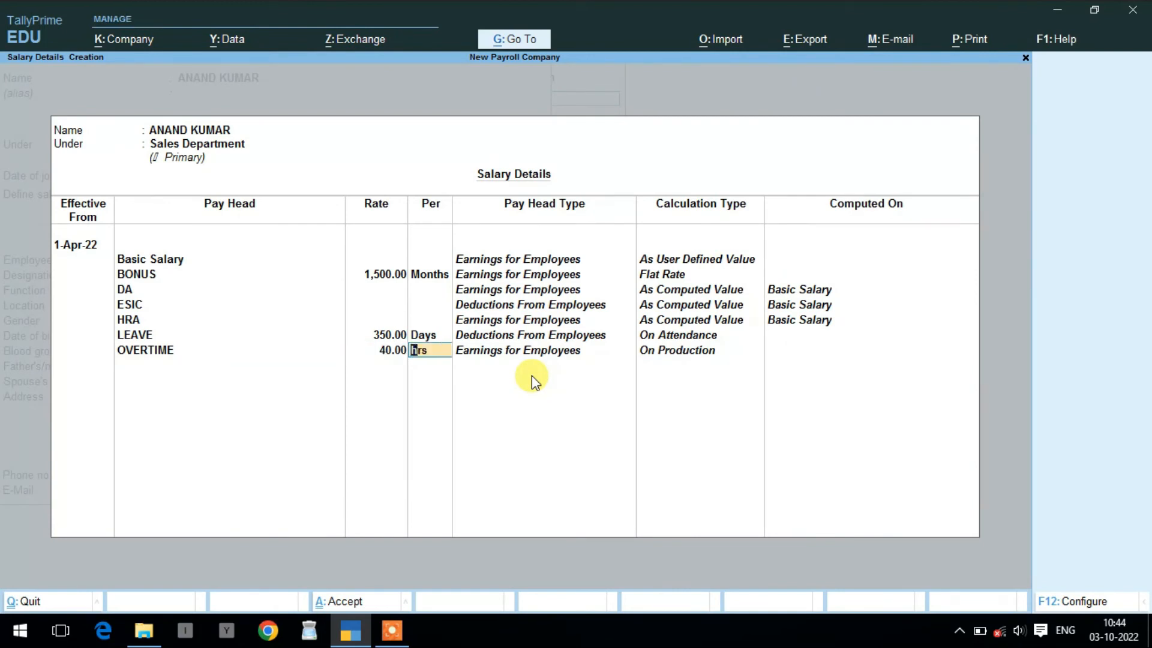
{"action": "key", "text": "Return"}
{"action": "key", "text": "Down"}
{"action": "key", "text": "Return"}
{"action": "key", "text": "Down"}
{"action": "key", "text": "Return"}
{"action": "key", "text": "Down"}
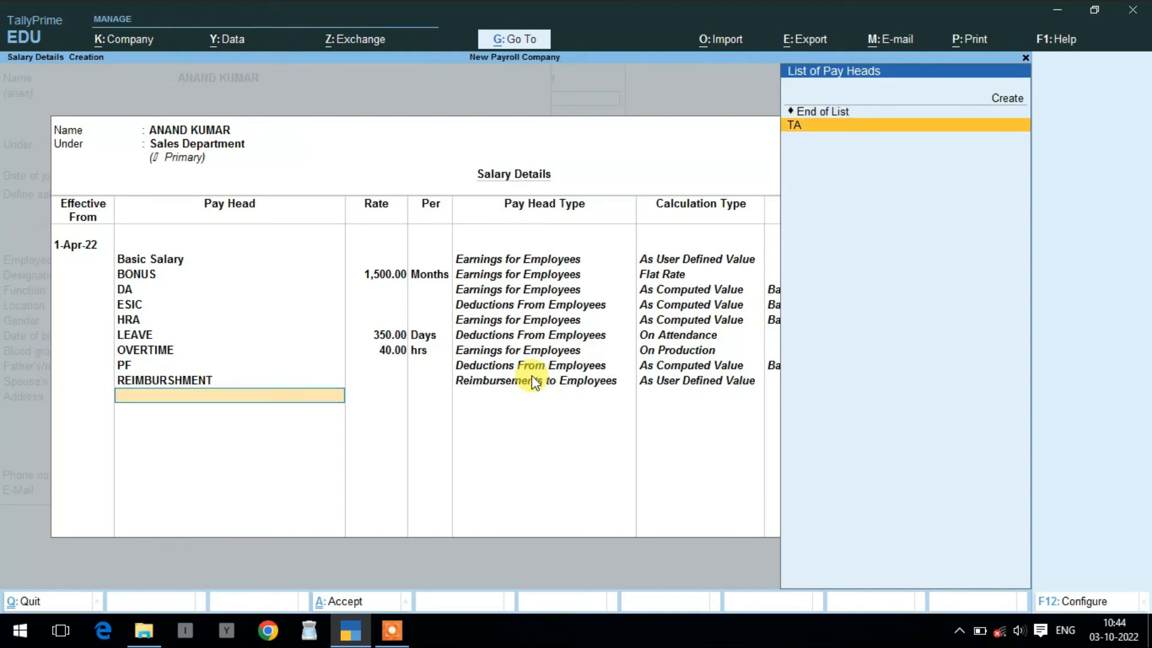
{"action": "key", "text": "Return"}
{"action": "key", "text": "Return"}
{"action": "key", "text": "Return"}
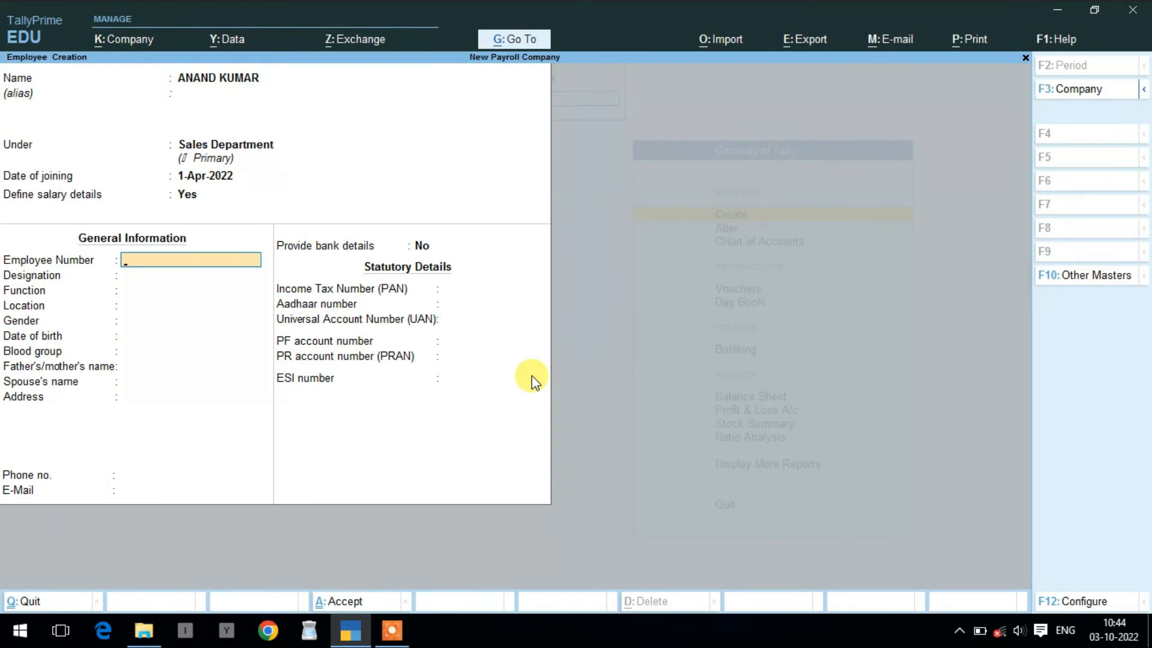
- Enter the employee number, designation MANAGER, function MANAGING, location, gender Male, and birth date 1-Jan-1992
{"action": "type", "text": "99999999"}
{"action": "key", "text": "Return"}
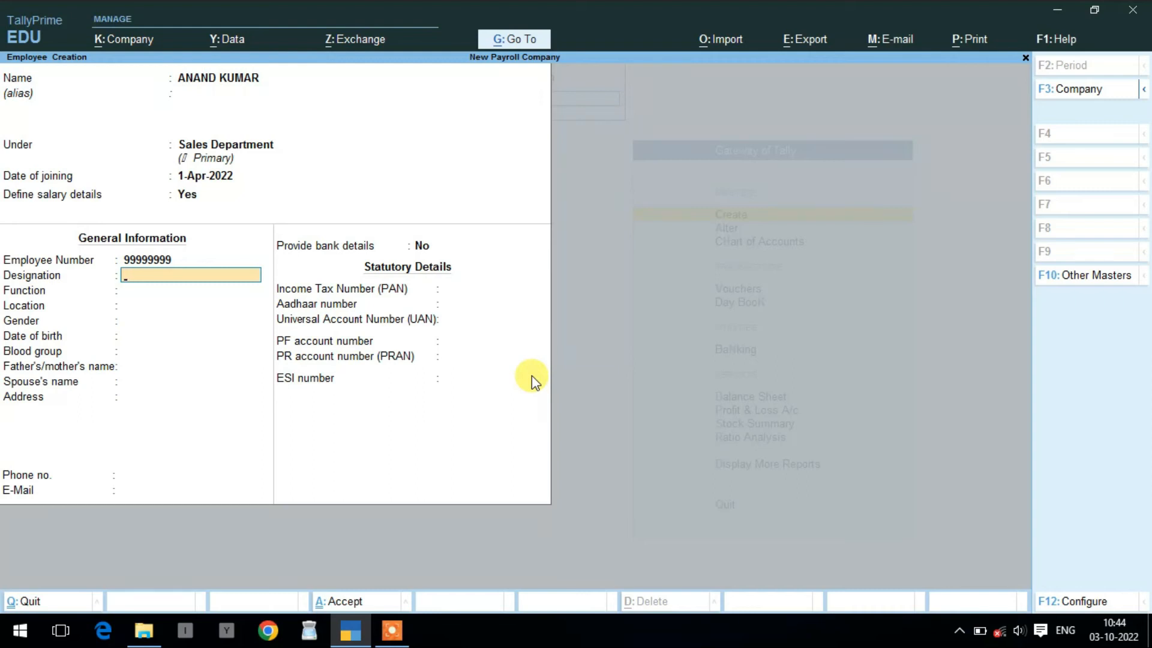
{"action": "type", "text": "MANAGER"}
{"action": "key", "text": "Return"}
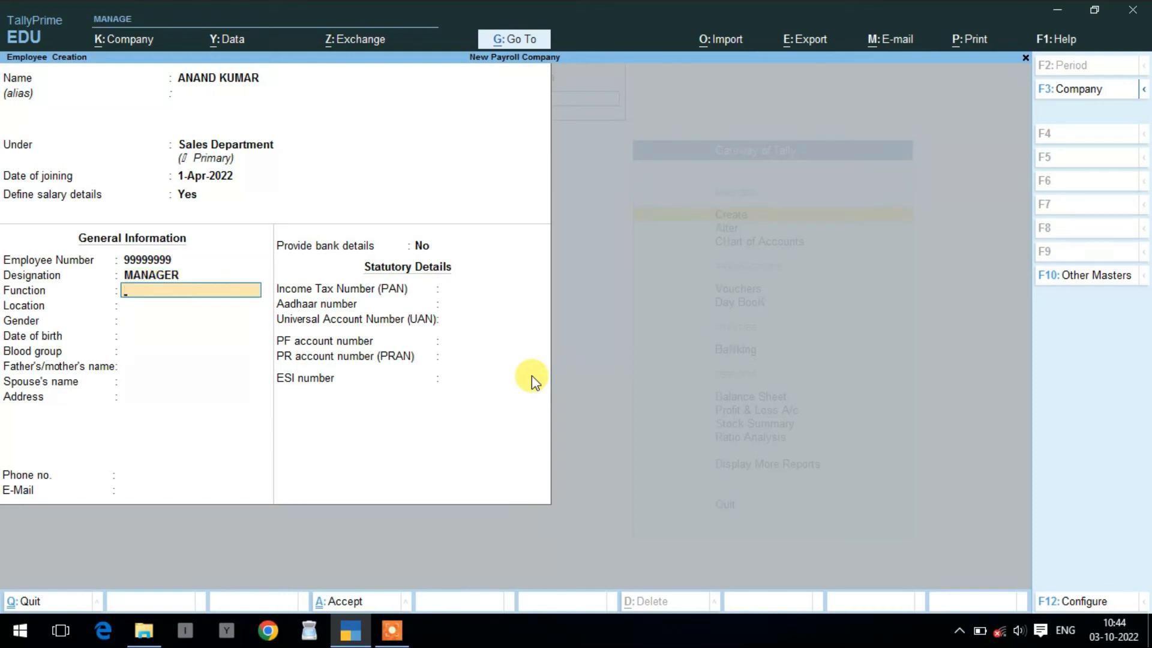
{"action": "type", "text": "MANAGING"}
{"action": "key", "text": "Return"}
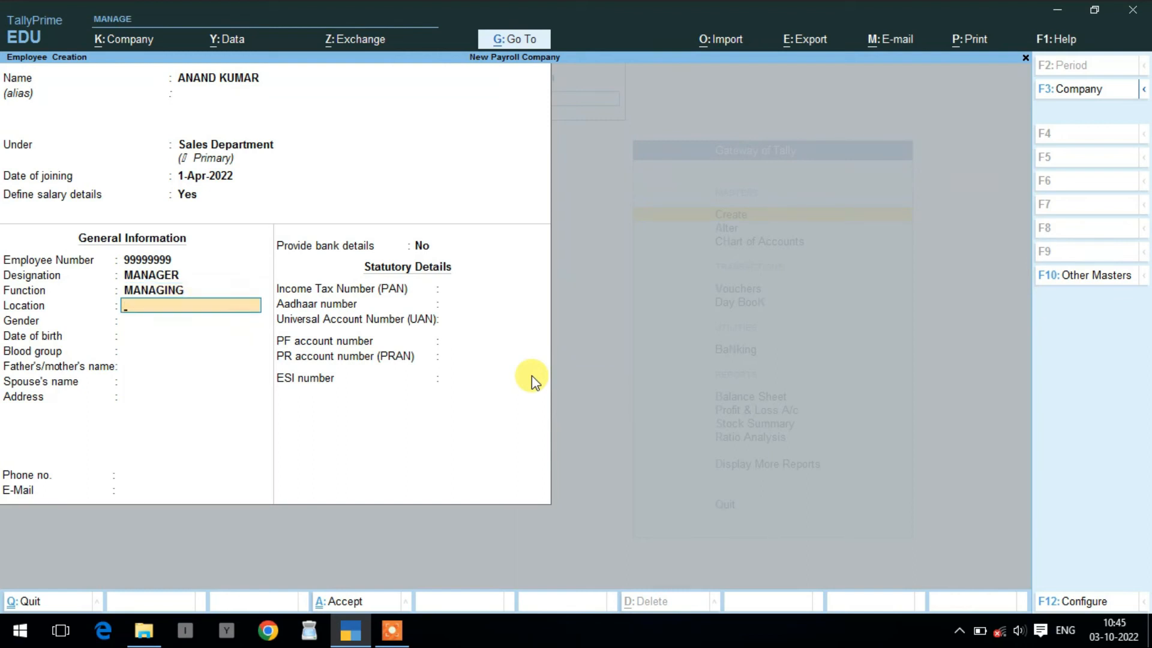
{"action": "type", "text": "MAHESH NAGAR"}
{"action": "key", "text": "Return"}
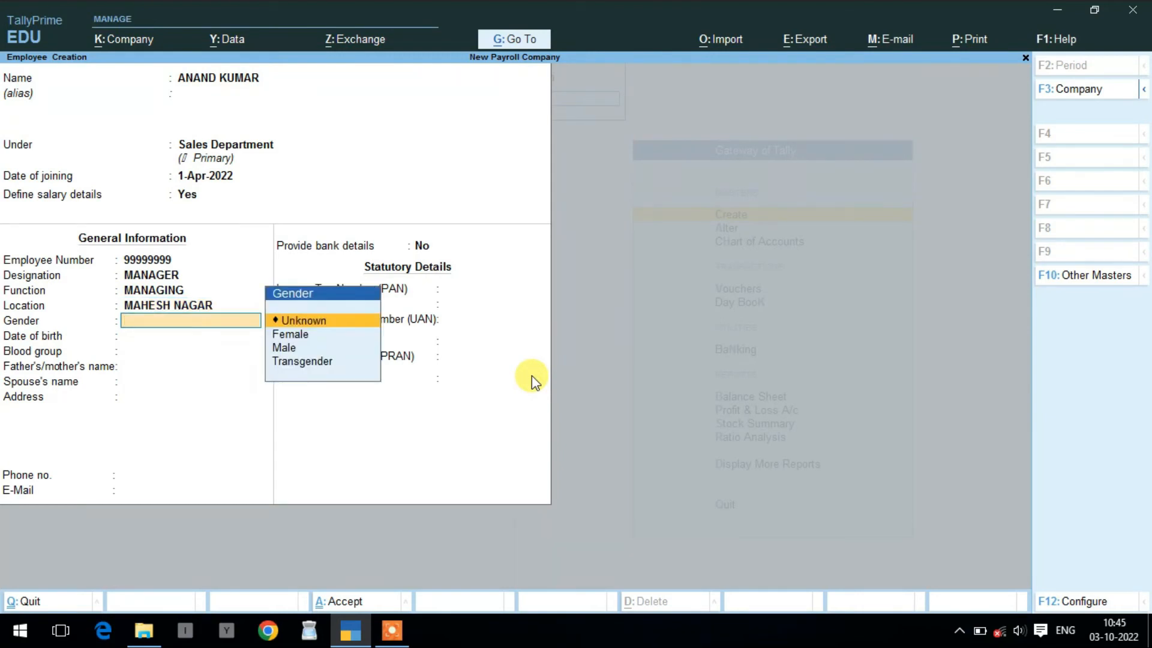
{"action": "key", "text": "Down"}
{"action": "key", "text": "Down"}
{"action": "key", "text": "Return"}
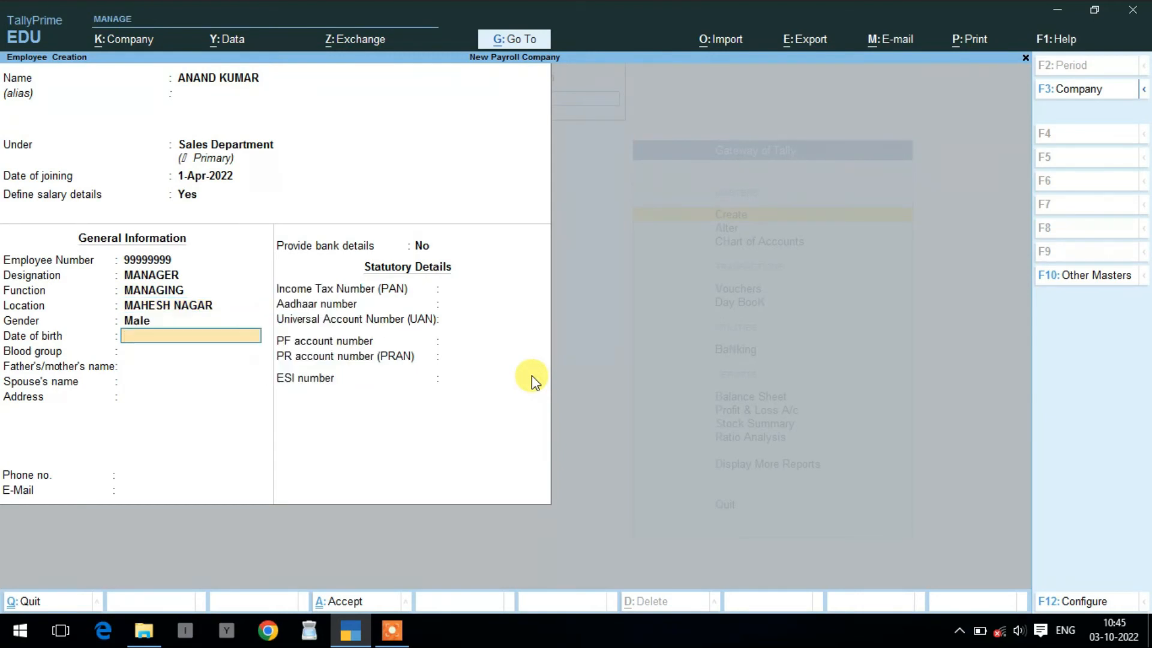
{"action": "type", "text": "1-1-1992"}
{"action": "key", "text": "Return"}
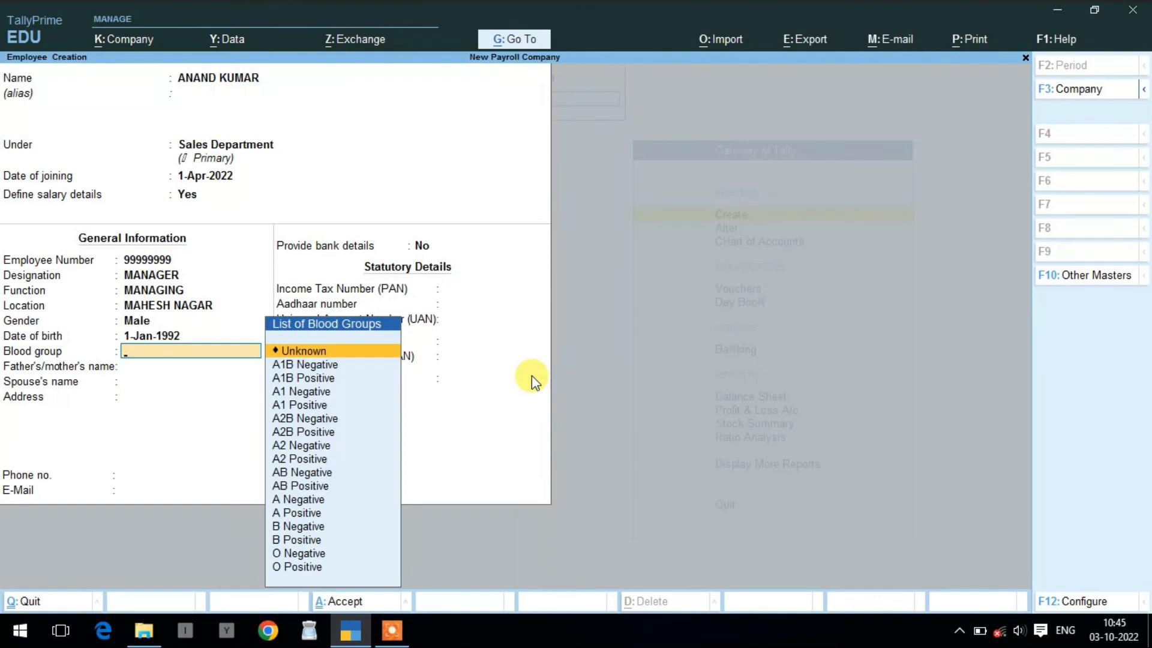
- Set blood group B Positive and fill in parent's and spouse's names, address, phone and e-mail
{"action": "key", "text": "Down"}
{"action": "key", "text": "Down"}
{"action": "key", "text": "Down"}
{"action": "key", "text": "Down"}
{"action": "key", "text": "Down"}
{"action": "key", "text": "Down"}
{"action": "key", "text": "Down"}
{"action": "key", "text": "Down"}
{"action": "key", "text": "Down"}
{"action": "key", "text": "Down"}
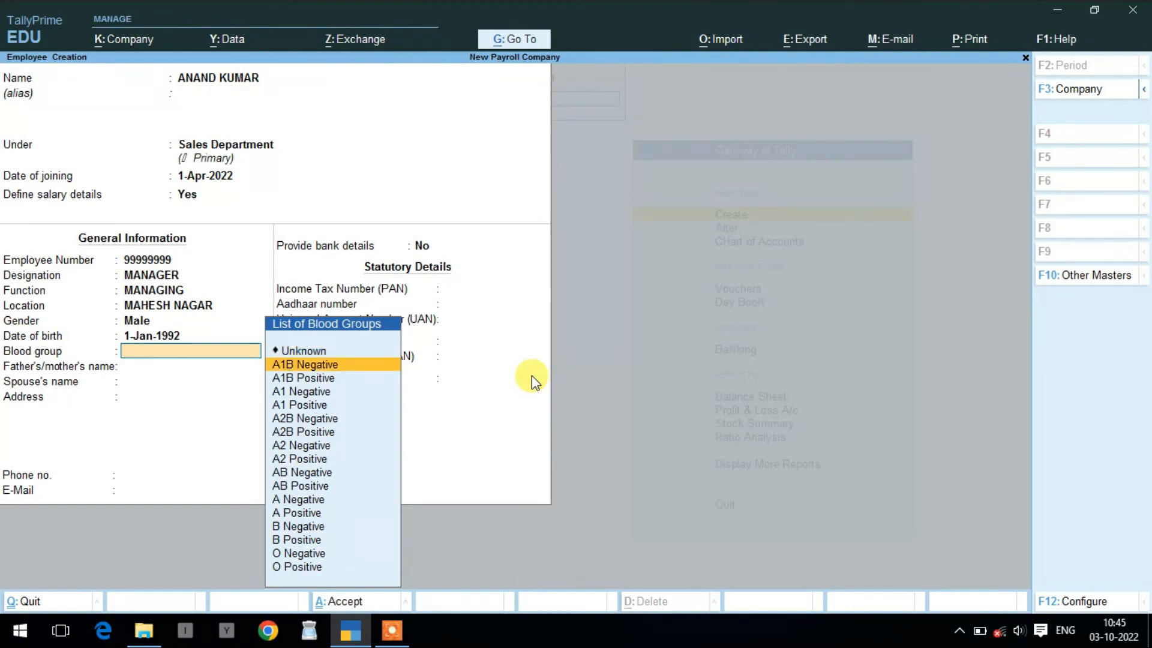
{"action": "key", "text": "Down"}
{"action": "key", "text": "Down"}
{"action": "key", "text": "Down"}
{"action": "key", "text": "Down"}
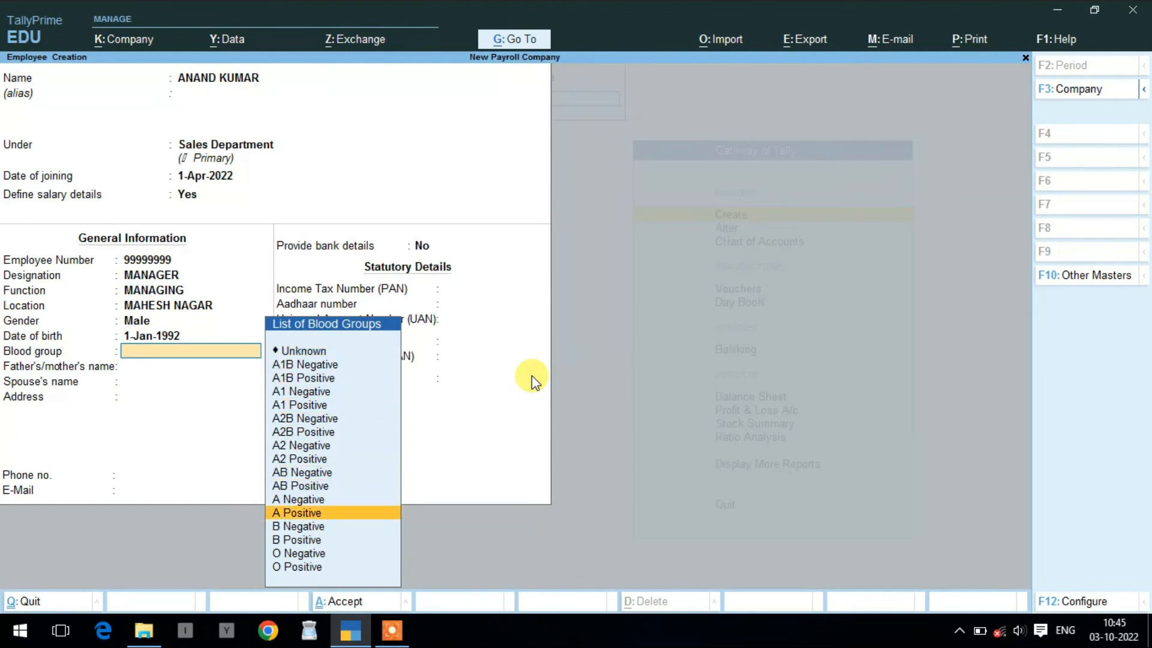
{"action": "key", "text": "Return"}
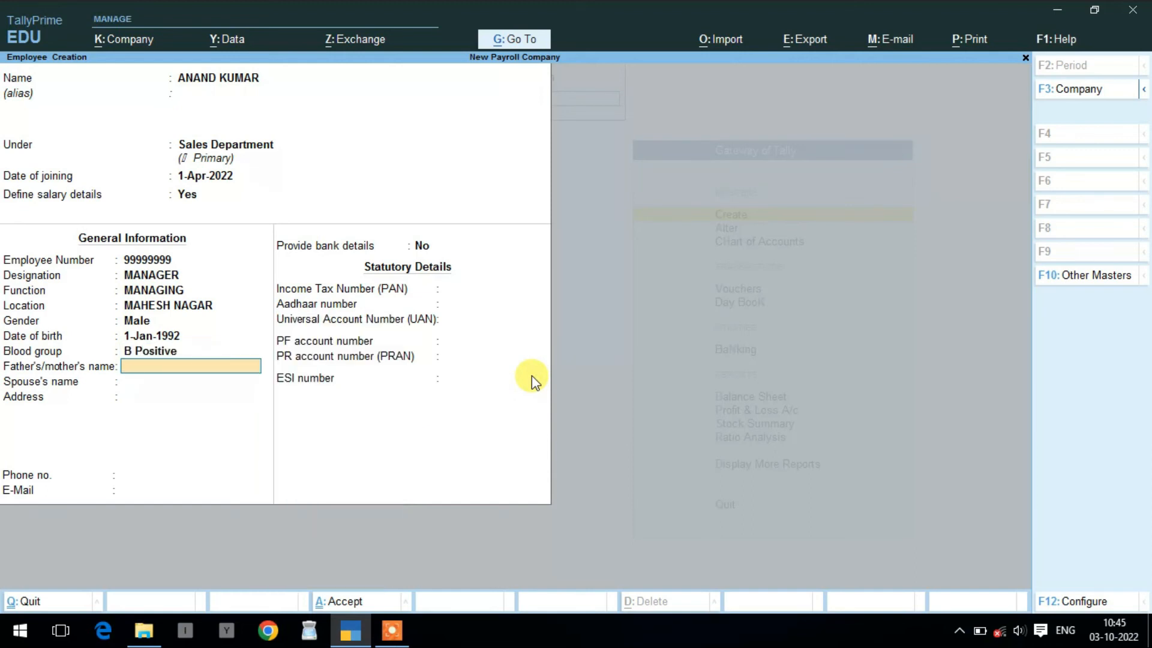
{"action": "type", "text": "GANESH"}
{"action": "key", "text": "Return"}
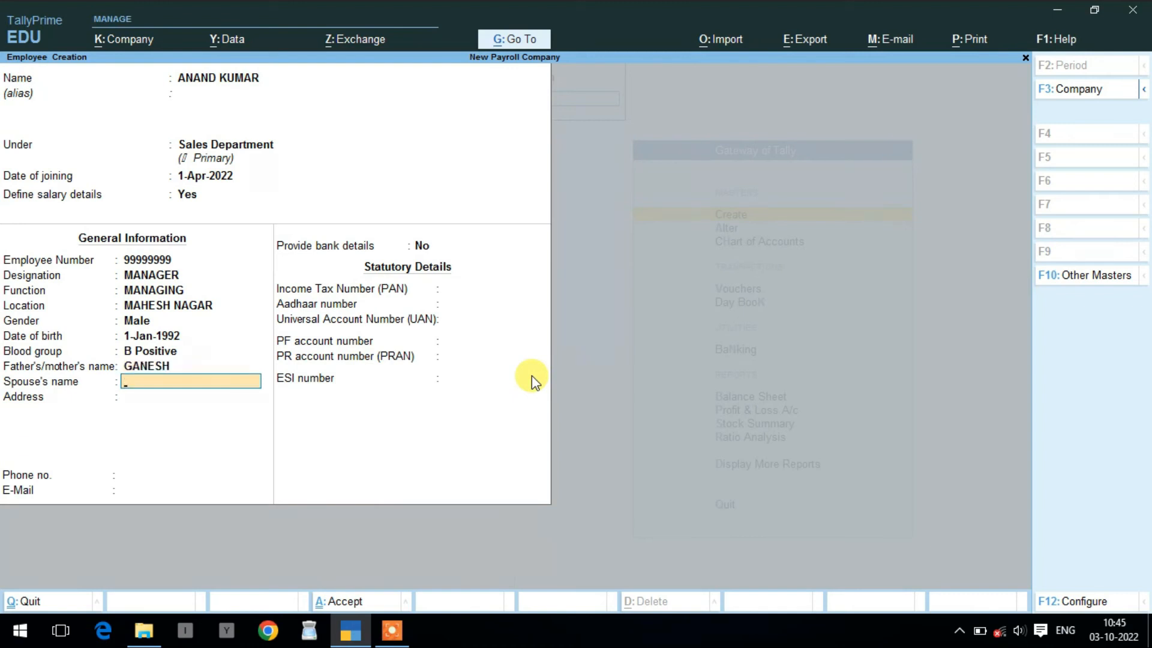
{"action": "key", "text": "Return"}
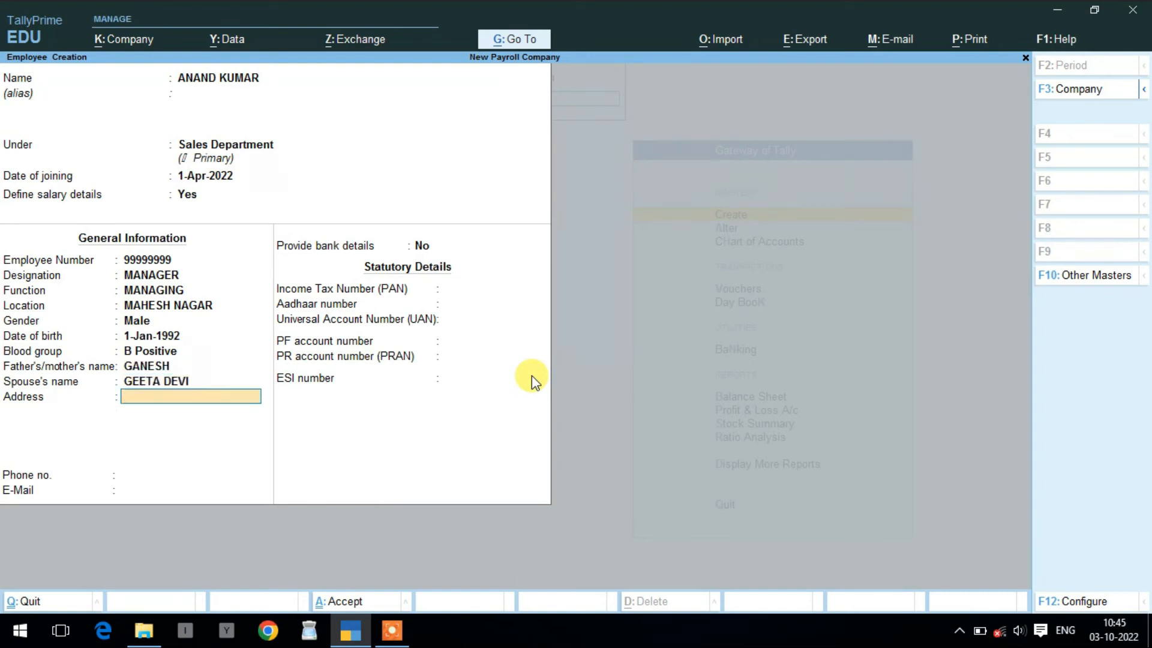
{"action": "type", "text": "SIKANDRA"}
{"action": "key", "text": "Return"}
{"action": "key", "text": "Return"}
{"action": "key", "text": "Return"}
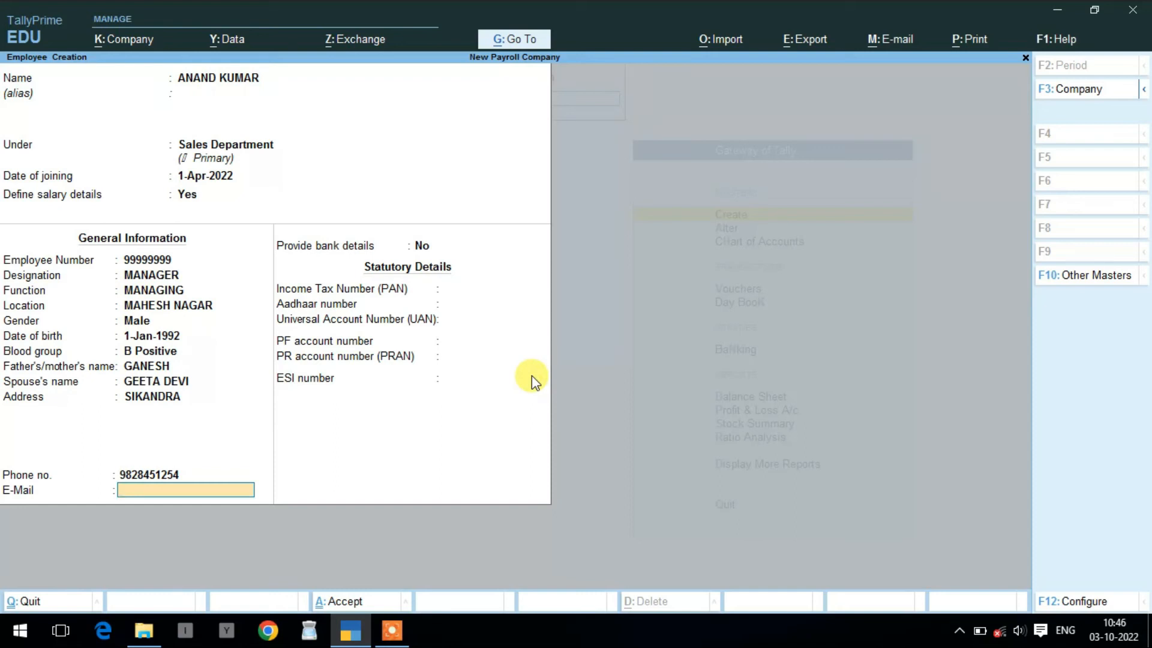
{"action": "key", "text": "Return"}
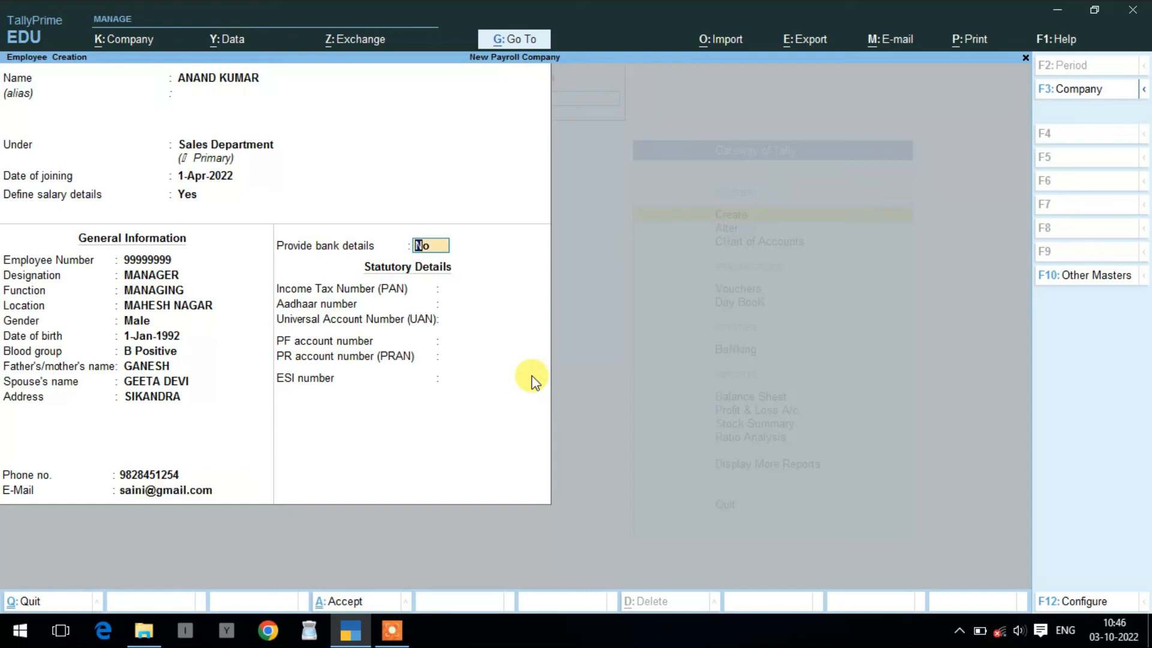
- Turn on bank details and enter the account number and IFS code BARB0BANDIK
{"action": "type", "text": "y"}
{"action": "key", "text": "Return"}
{"action": "key", "text": "Return"}
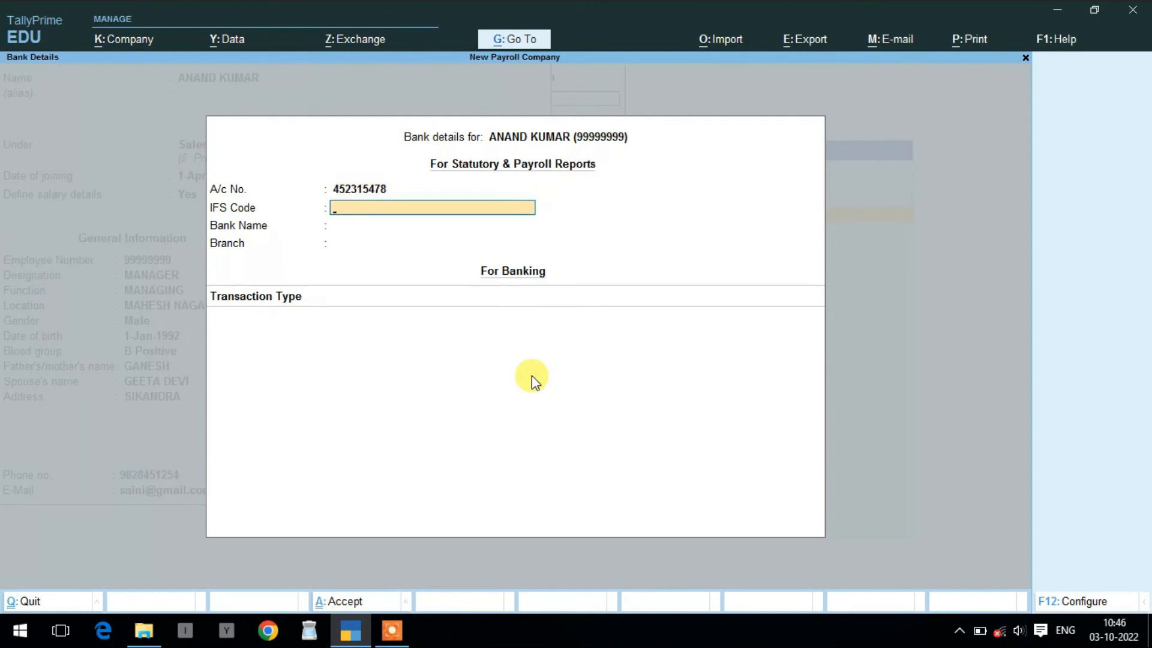
{"action": "type", "text": "BARB0BANDIK"}
{"action": "key", "text": "Return"}
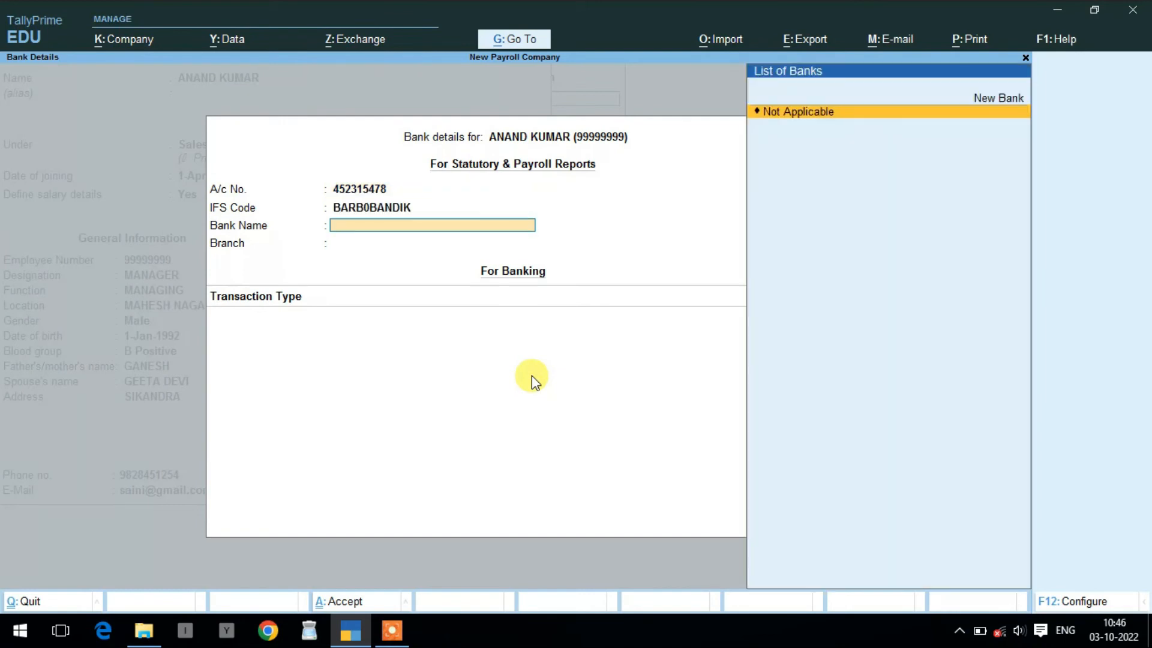
- Create new bank 'Bank of Baroda', branch Bandikui, with e-Fund Transfer as the transaction type
{"action": "key", "text": "Up"}
{"action": "key", "text": "Return"}
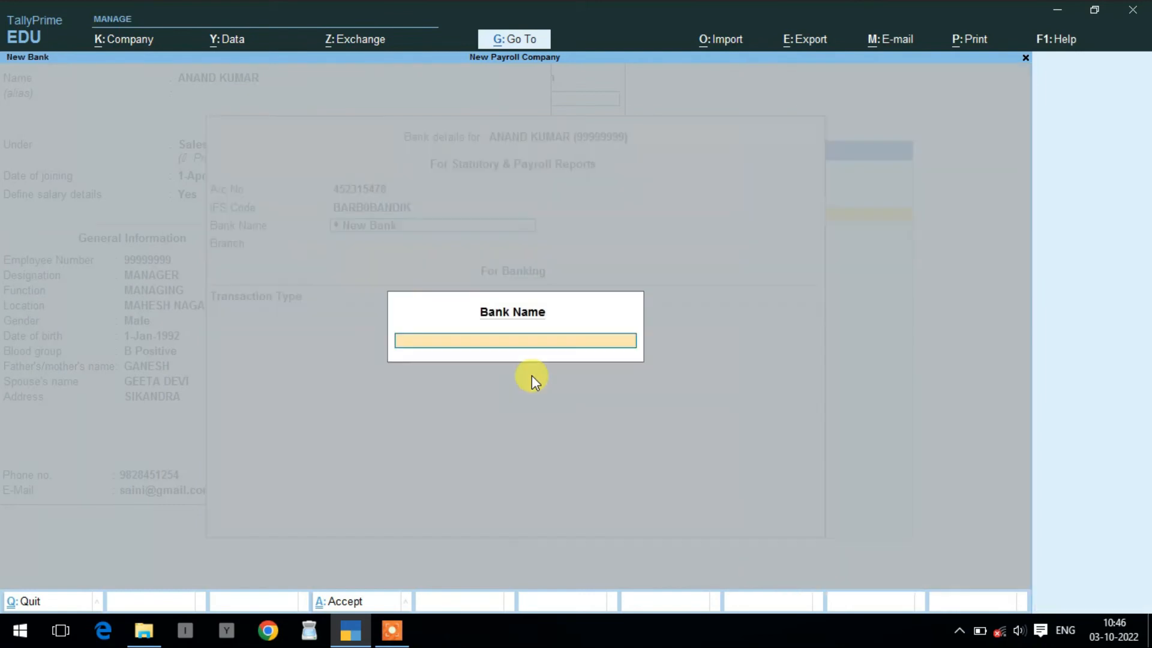
{"action": "type", "text": "Bank of Baroda"}
{"action": "key", "text": "Return"}
{"action": "type", "text": "Bandiku"}
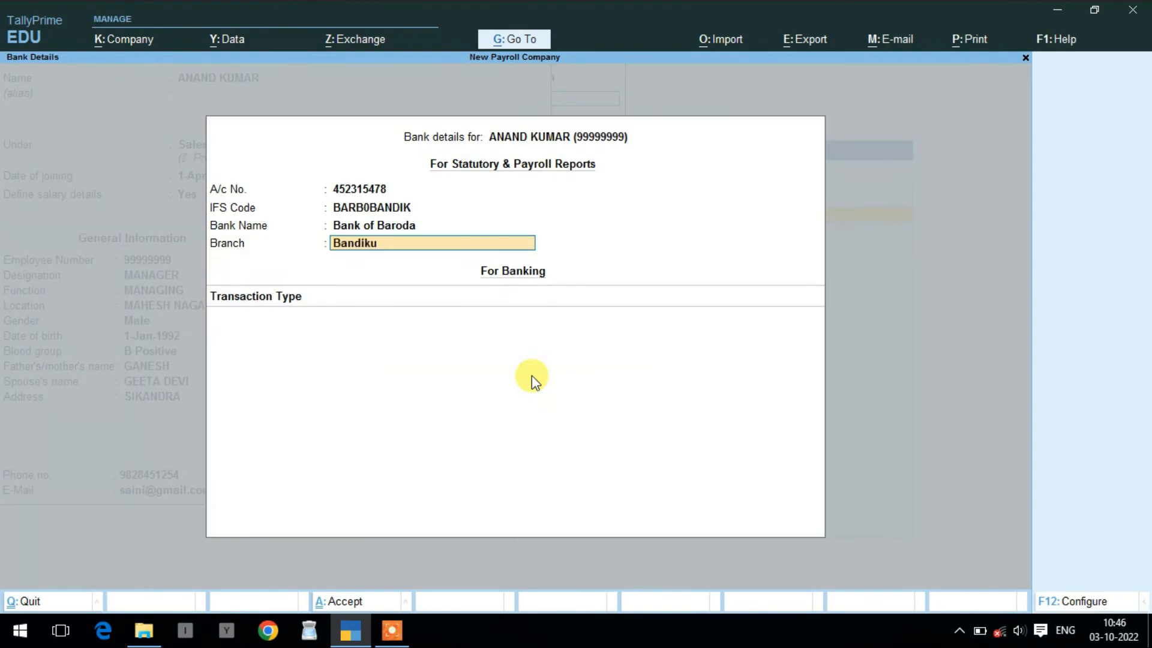
{"action": "type", "text": "i"}
{"action": "key", "text": "Return"}
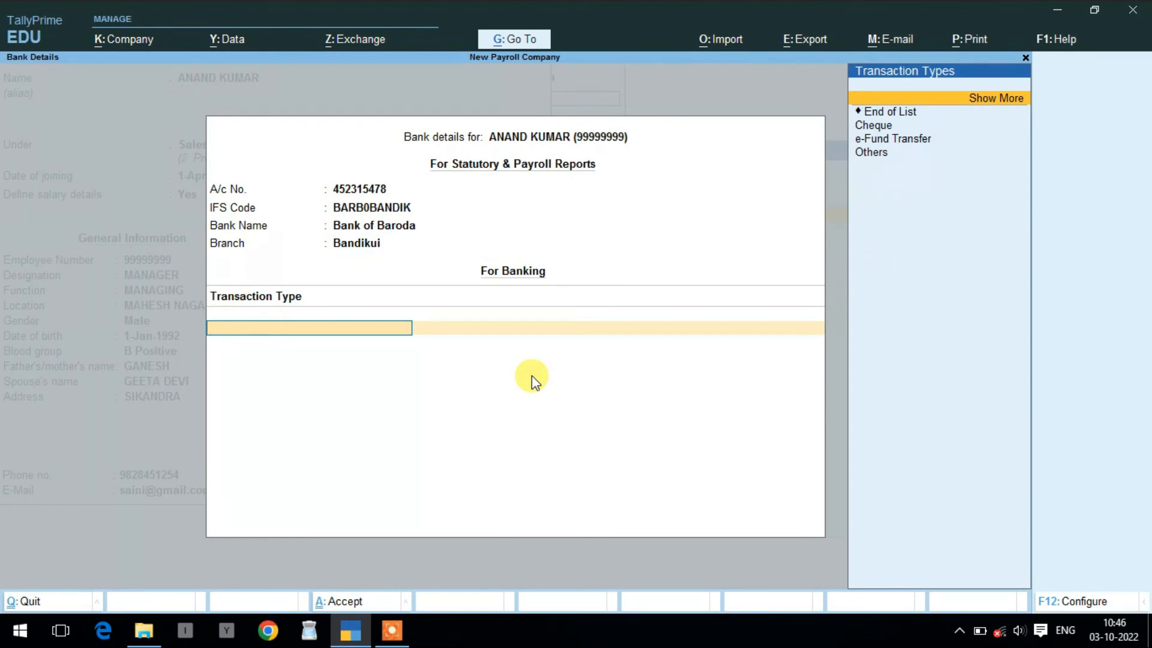
{"action": "key", "text": "Down"}
{"action": "key", "text": "Down"}
{"action": "key", "text": "Down"}
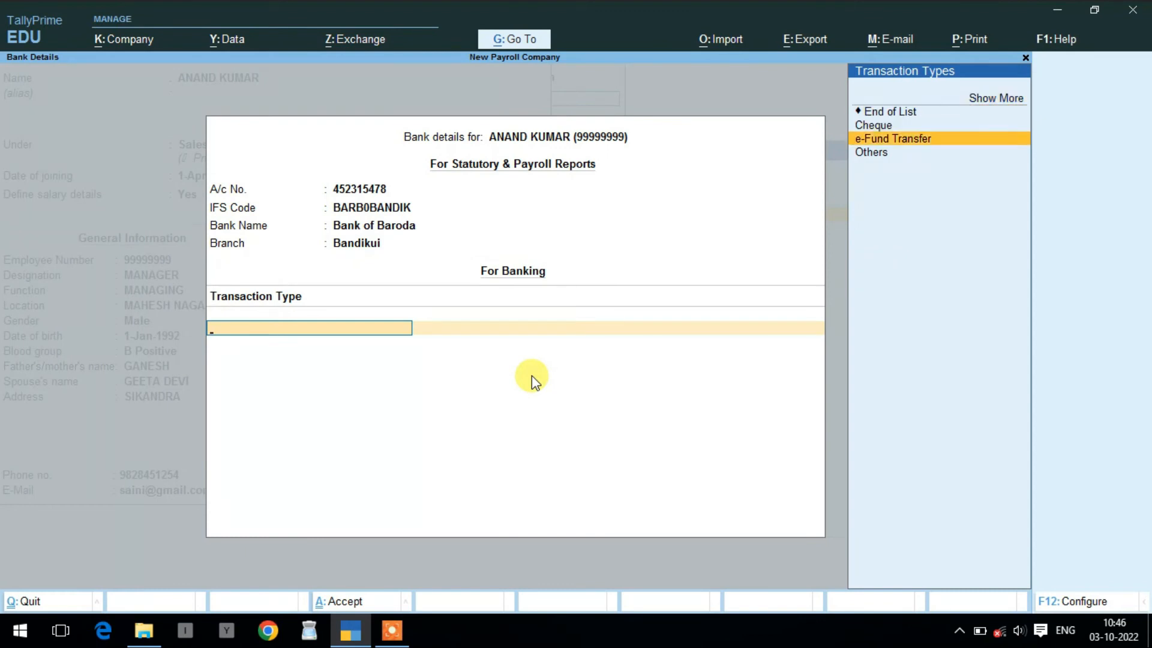
{"action": "key", "text": "Return"}
{"action": "key", "text": "Return"}
{"action": "key", "text": "Return"}
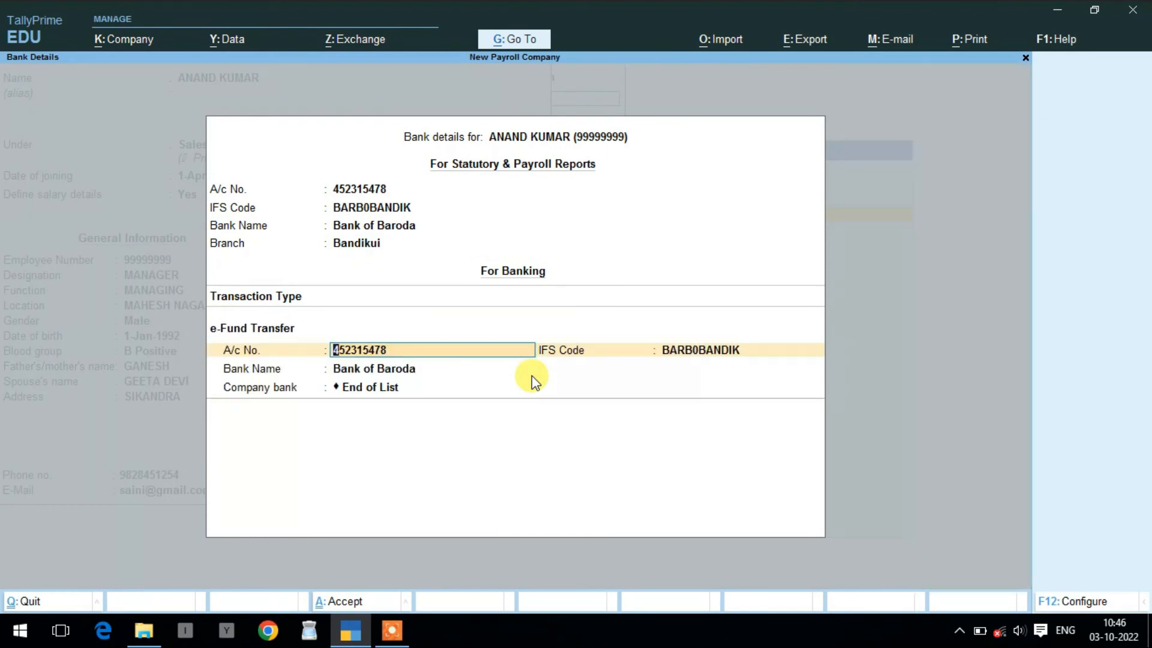
{"action": "key", "text": "Return"}
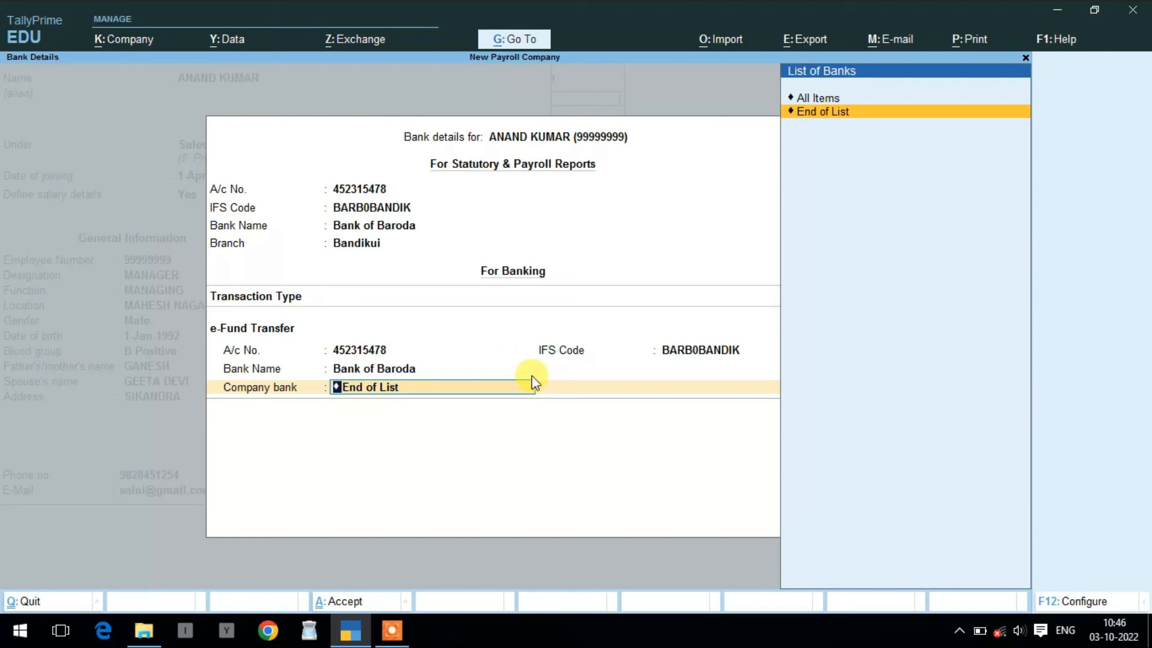
{"action": "key", "text": "Return"}
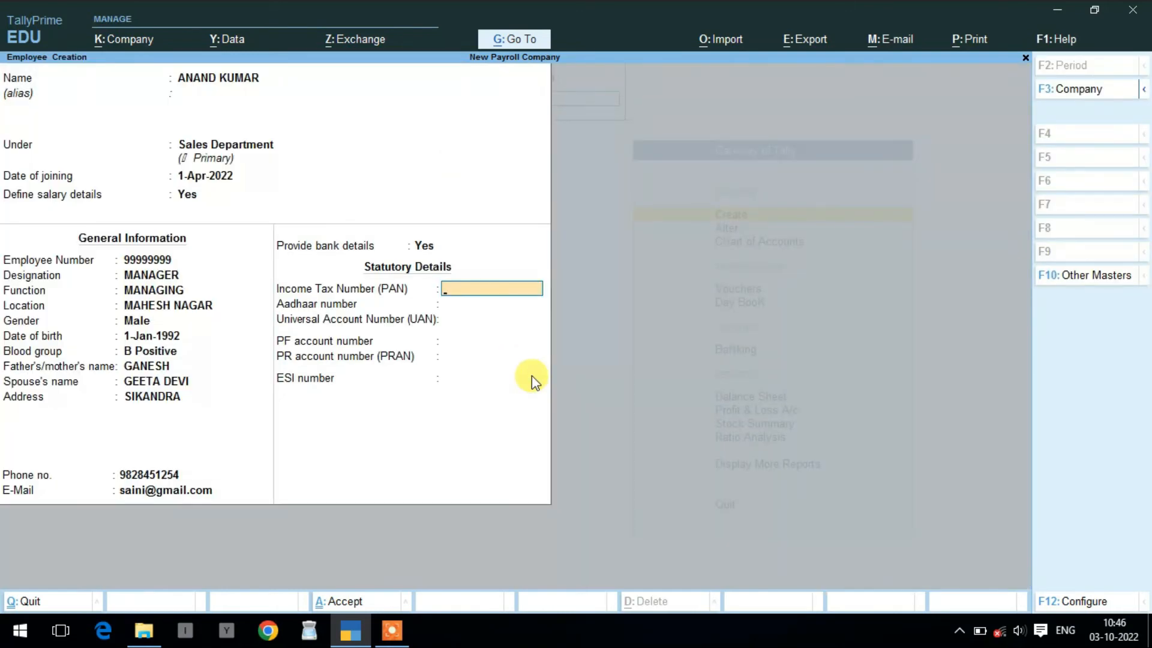
- Fill in the income tax, Aadhaar, UAN, PF account, PRAN and ESI numbers
{"action": "key", "text": "Return"}
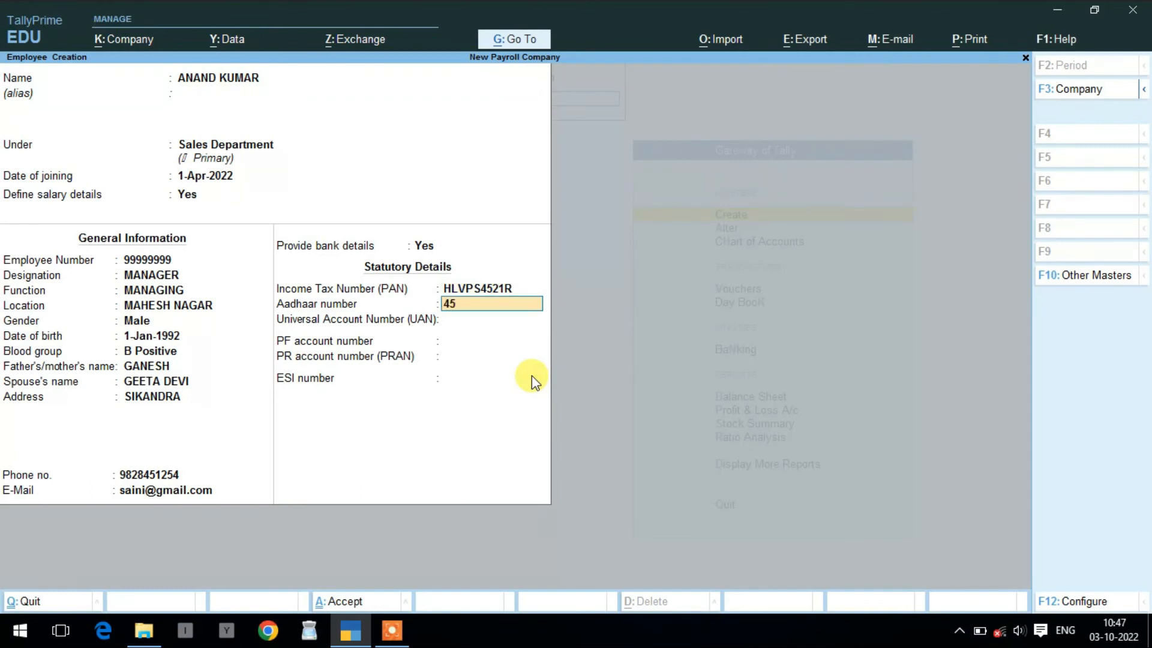
{"action": "key", "text": "Return"}
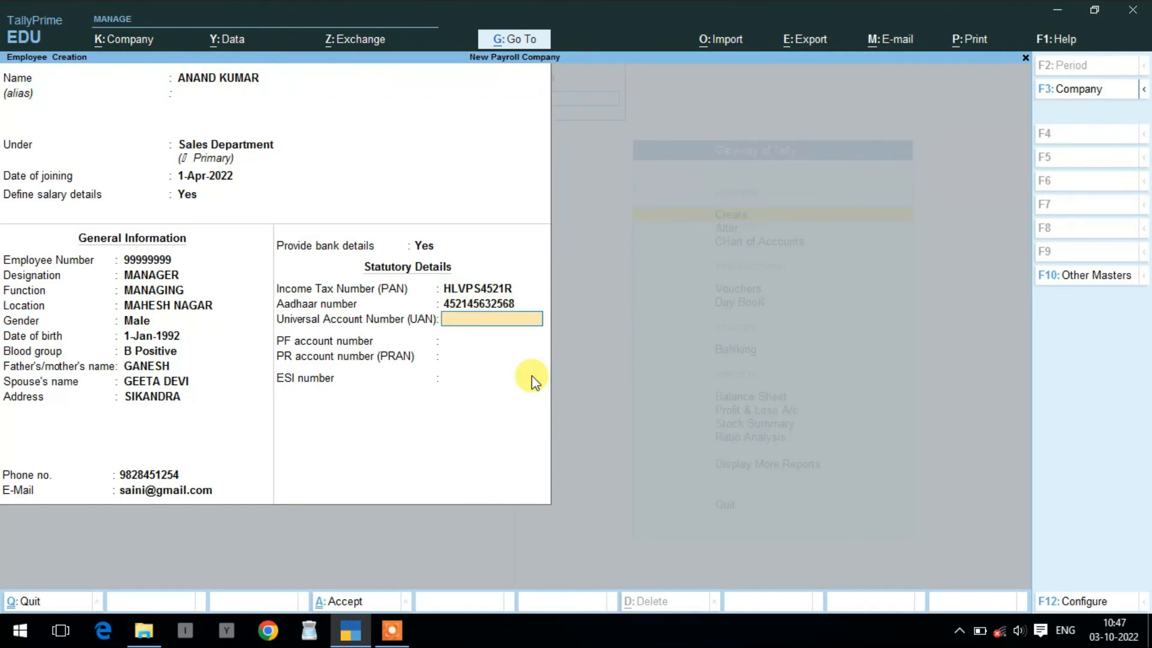
{"action": "key", "text": "Return"}
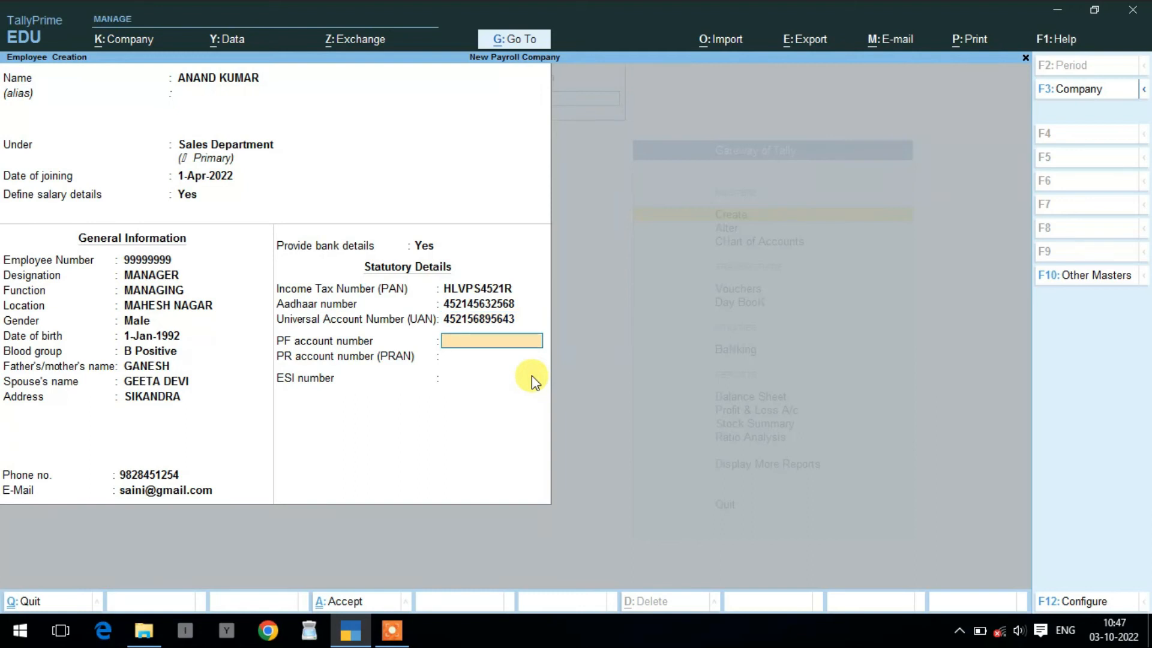
{"action": "type", "text": "9999999"}
{"action": "key", "text": "Return"}
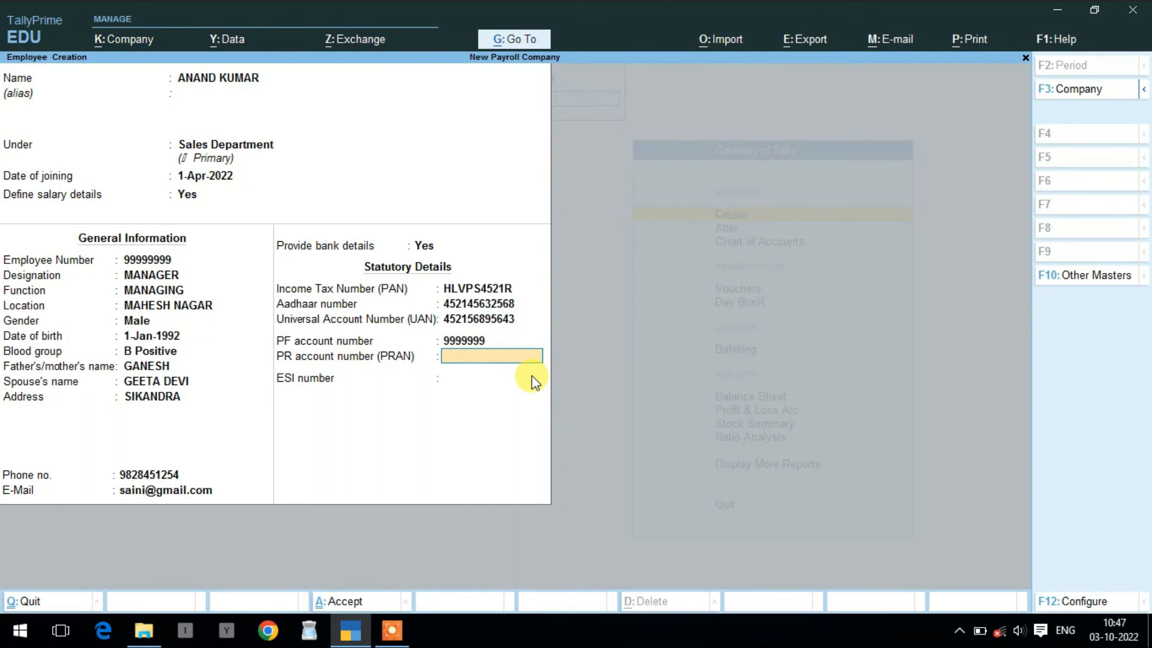
{"action": "type", "text": "9999999"}
{"action": "key", "text": "Return"}
{"action": "type", "text": "9999999"}
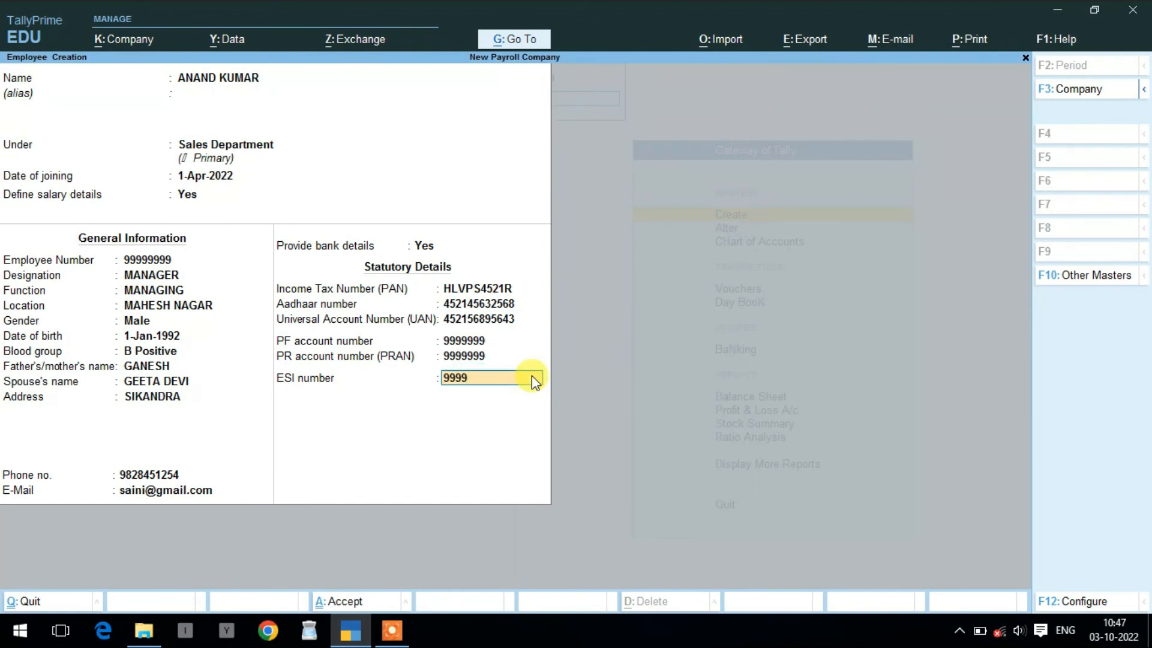
{"action": "key", "text": "Return"}
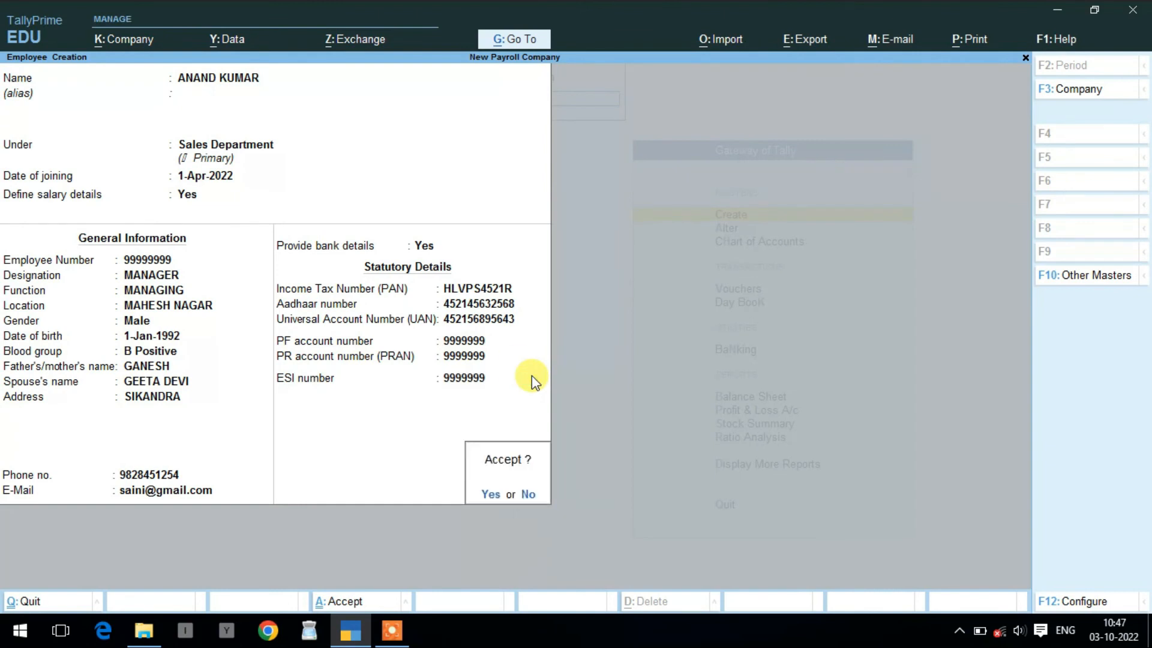
- Save the employee record and return to the Gateway of Tally
{"action": "key", "text": "Return"}
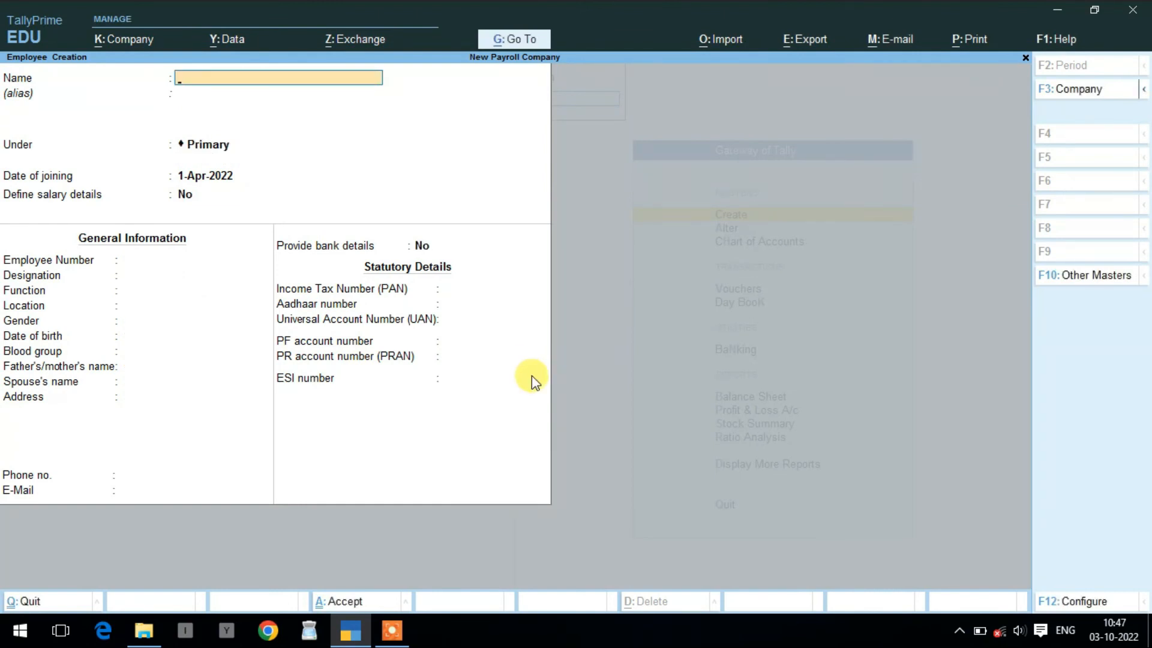
{"action": "key", "text": "Escape"}
{"action": "key", "text": "Return"}
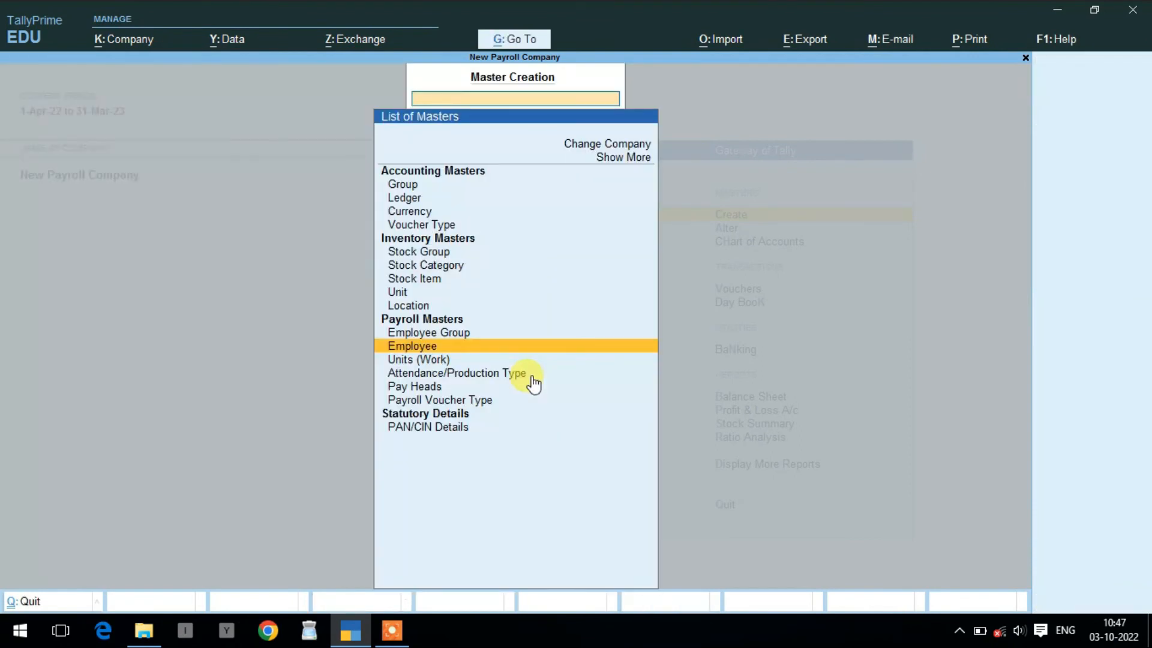
{"action": "key", "text": "Escape"}
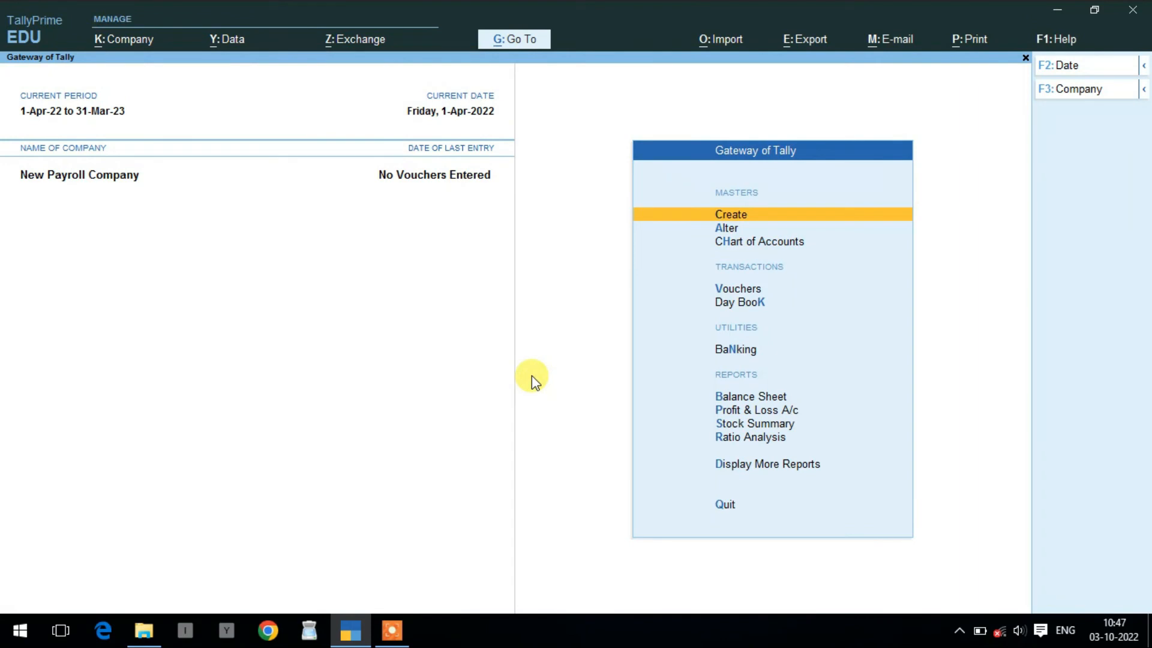
- Enter voucher entry from the Gateway and switch the voucher type to Attendance
{"action": "key", "text": "v"}
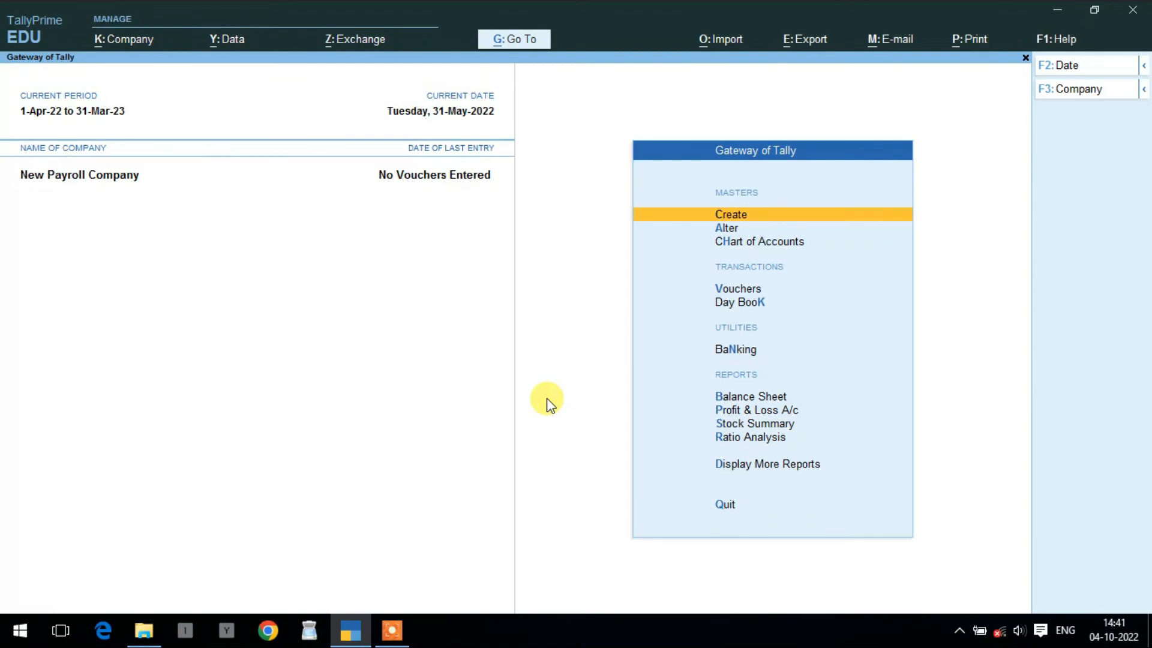
{"action": "key", "text": "Down"}
{"action": "key", "text": "Down"}
{"action": "key", "text": "Down"}
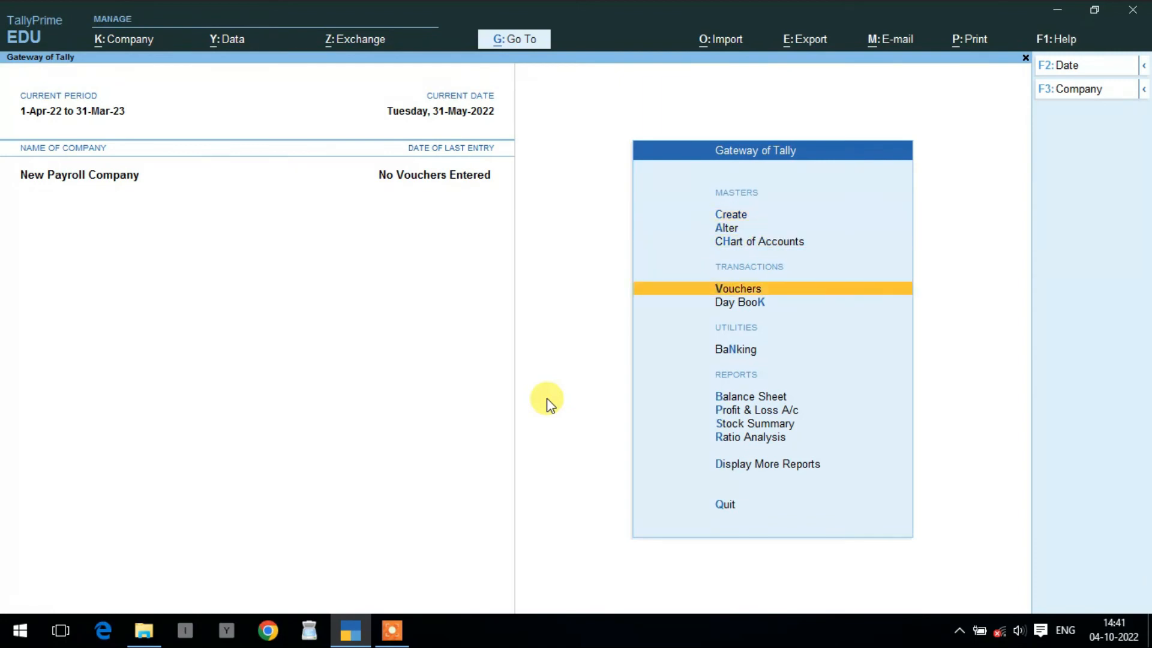
{"action": "key", "text": "Return"}
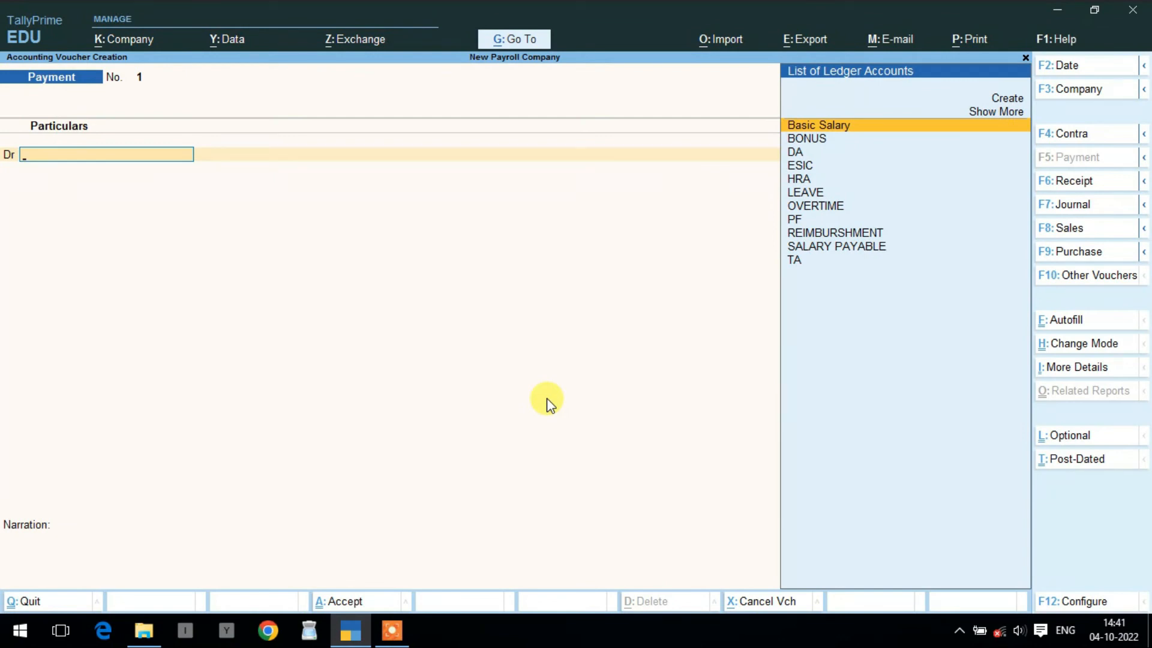
{"action": "left_click", "coordinate": [1077, 276]}
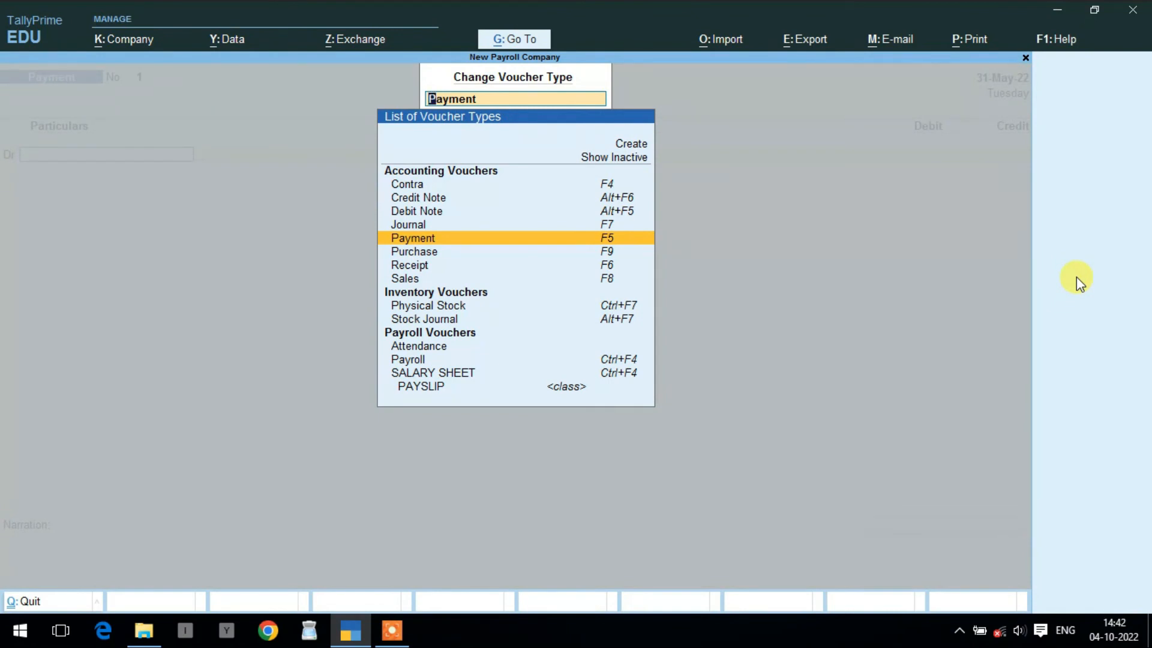
{"action": "key", "text": "Down"}
{"action": "key", "text": "Down"}
{"action": "key", "text": "Down"}
{"action": "key", "text": "Down"}
{"action": "key", "text": "Down"}
{"action": "key", "text": "Down"}
{"action": "key", "text": "Down"}
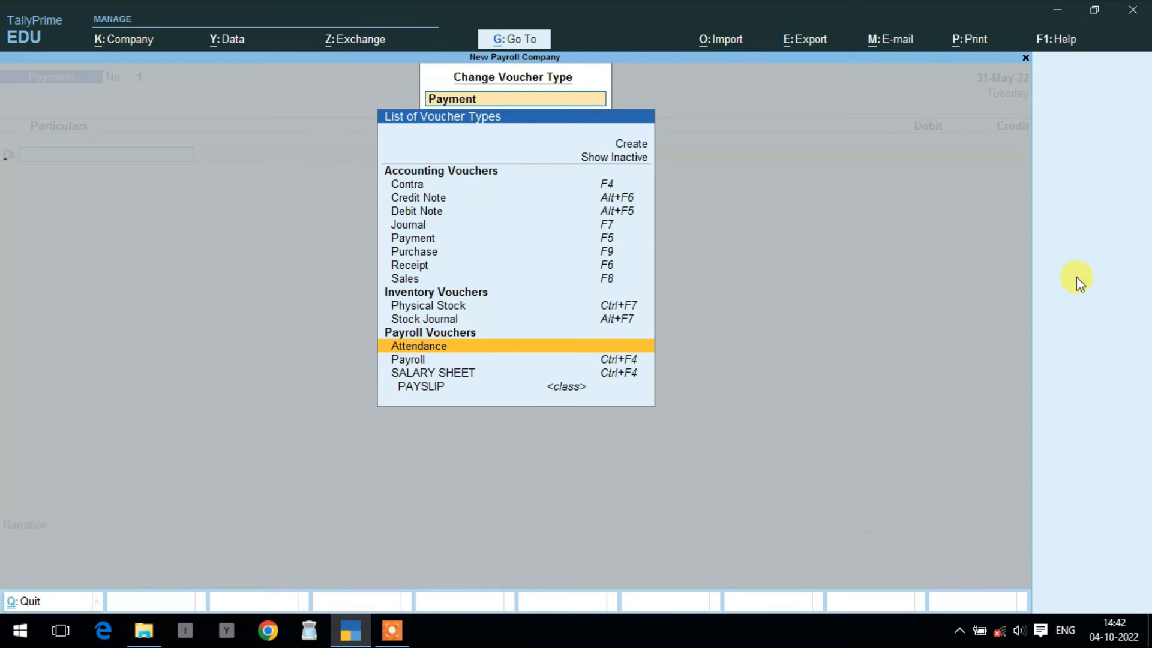
{"action": "key", "text": "Return"}
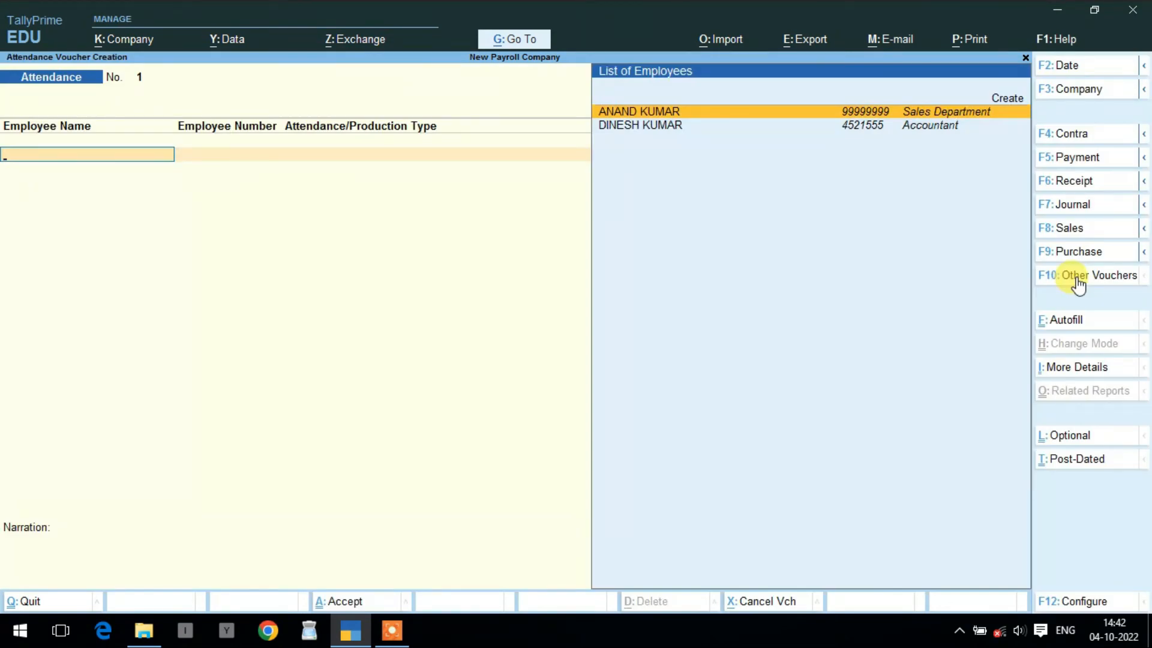
- Record 5 leave days and 15 overtime hours for the Sales Department employee
{"action": "key", "text": "Return"}
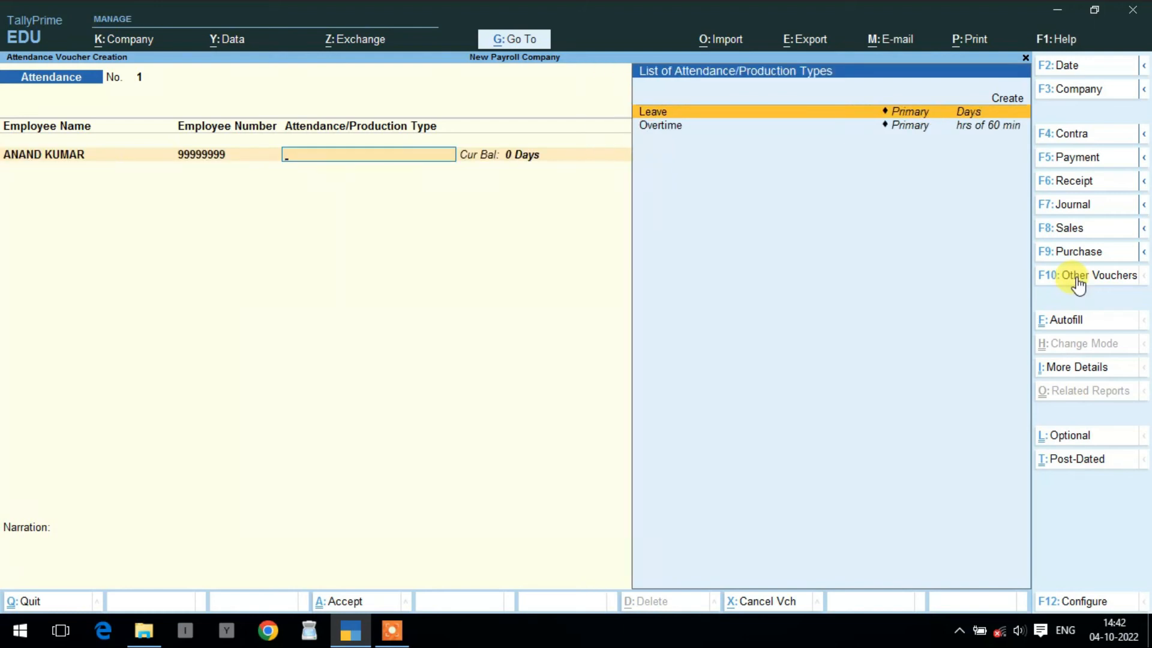
{"action": "key", "text": "Return"}
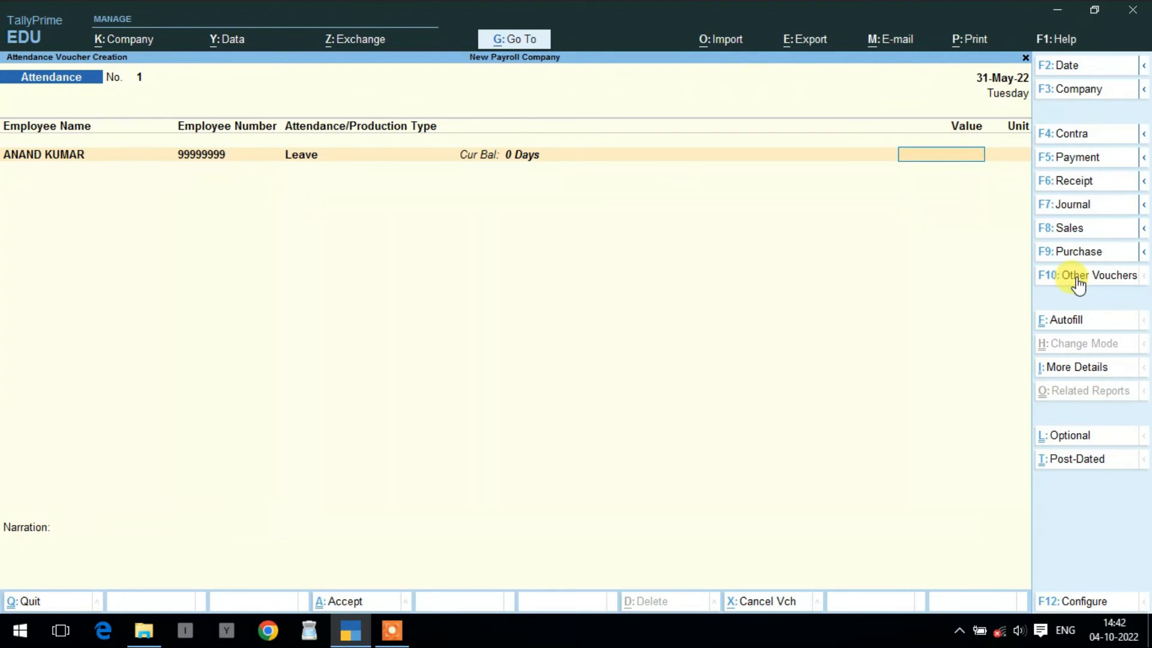
{"action": "type", "text": "5"}
{"action": "key", "text": "Return"}
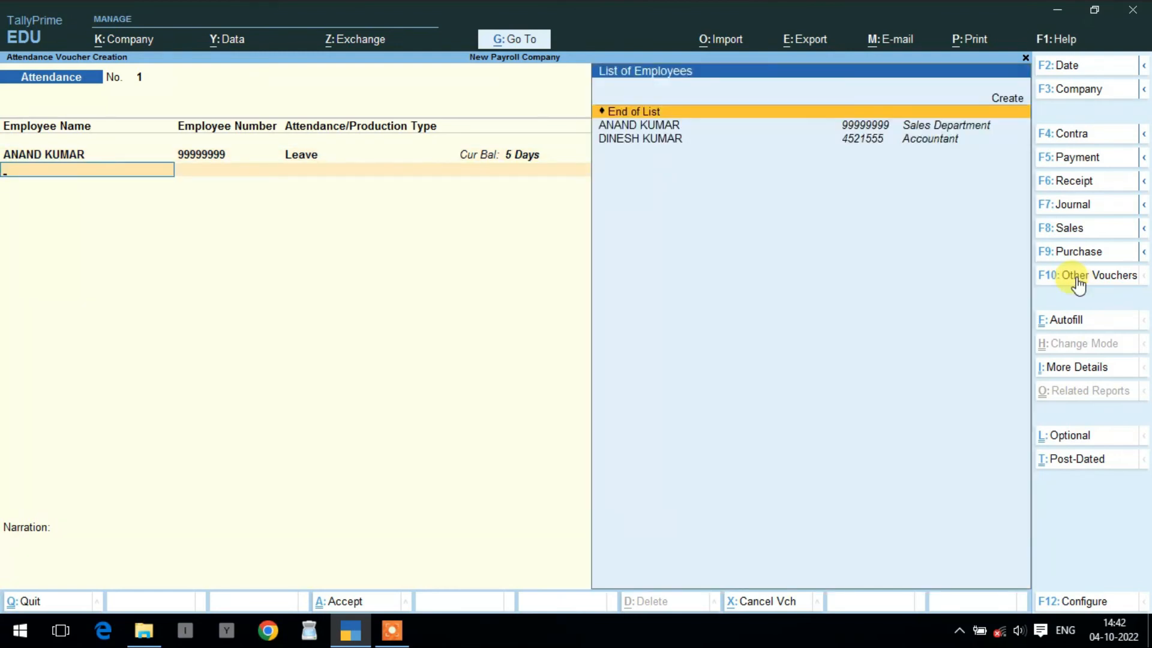
{"action": "key", "text": "Down"}
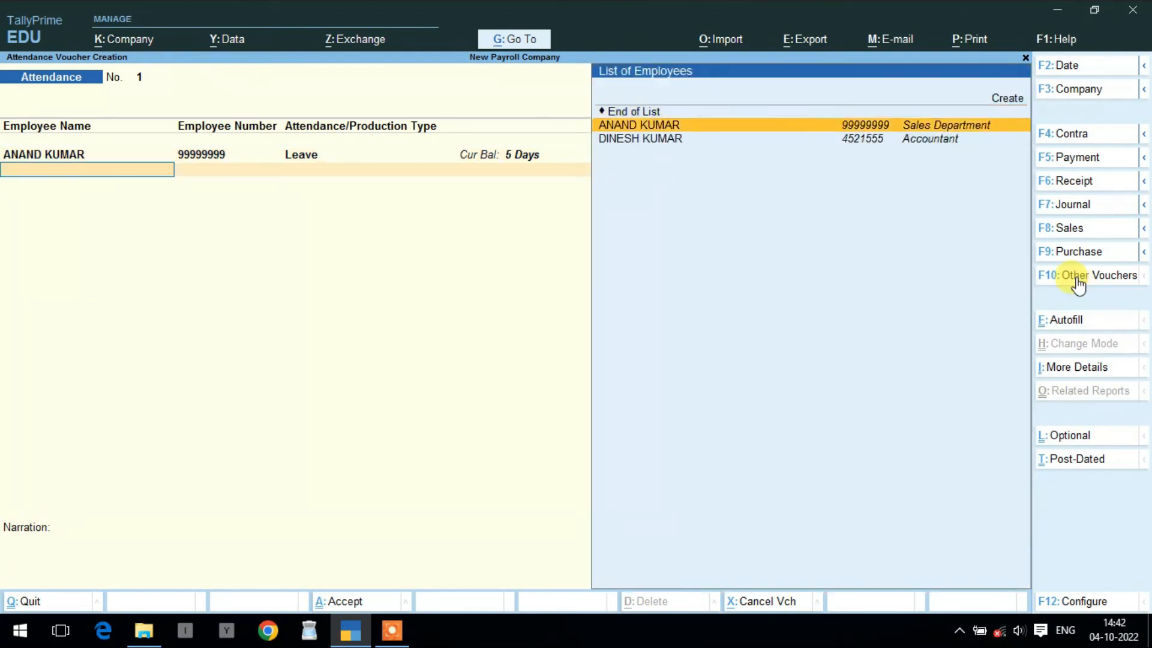
{"action": "key", "text": "Return"}
{"action": "key", "text": "Down"}
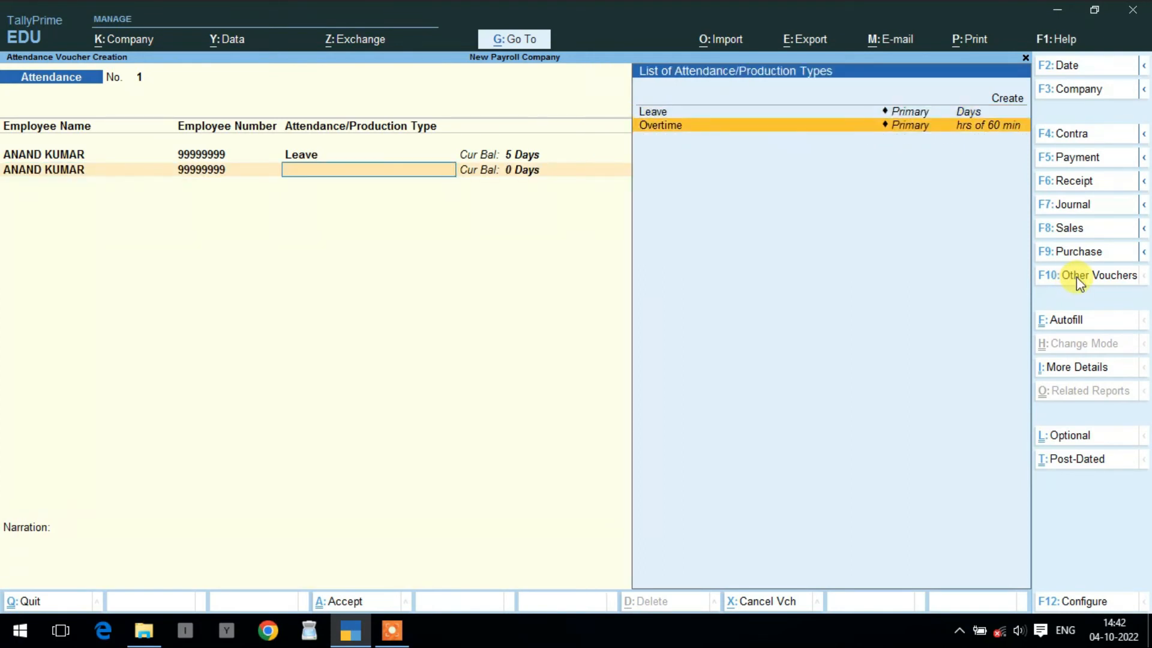
{"action": "key", "text": "Return"}
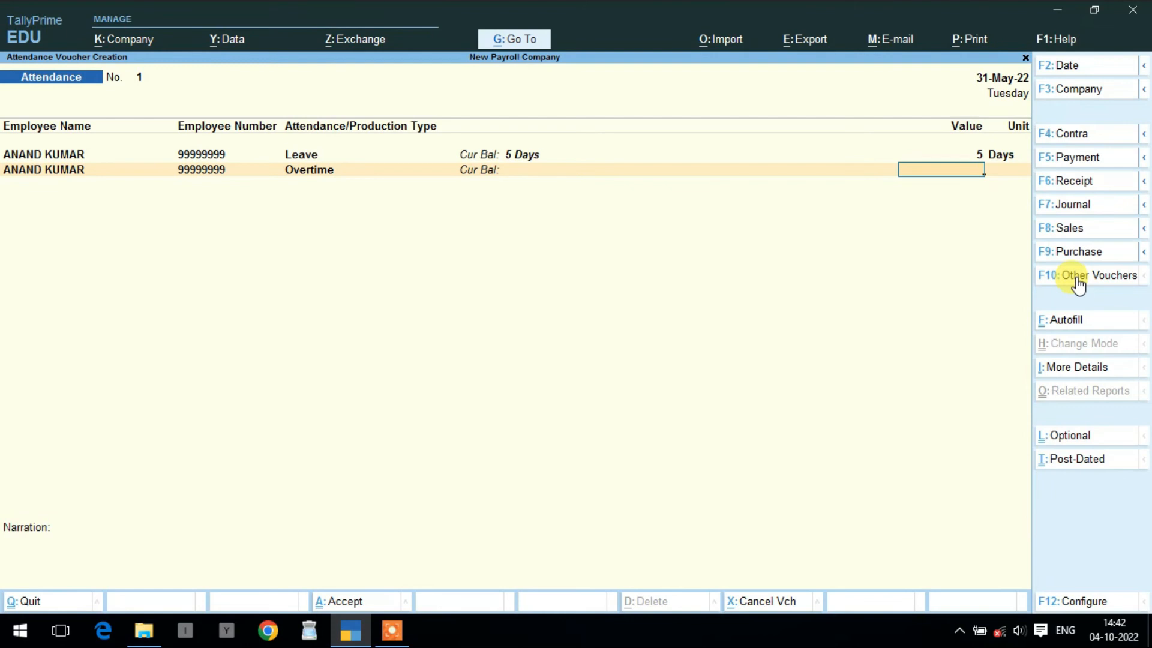
{"action": "type", "text": "5"}
{"action": "key", "text": "BackSpace"}
{"action": "type", "text": "15"}
{"action": "key", "text": "Return"}
{"action": "key", "text": "Return"}
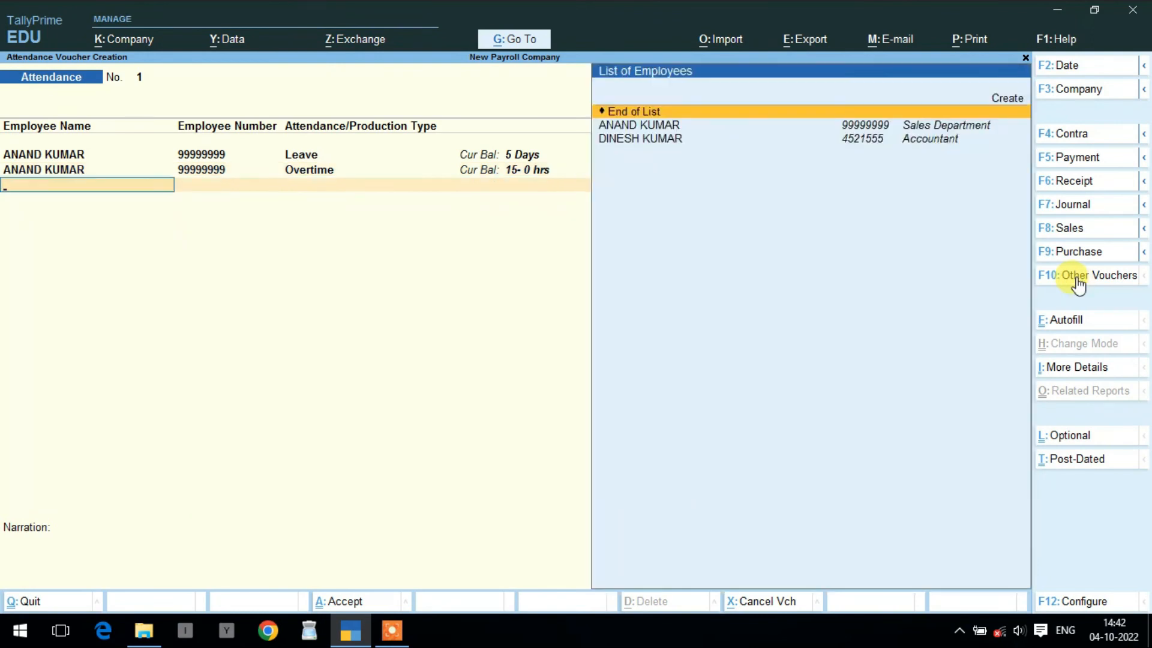
- Record 6 leave days and 16 overtime hours for the Accountant, then save the voucher
{"action": "key", "text": "Down"}
{"action": "key", "text": "Down"}
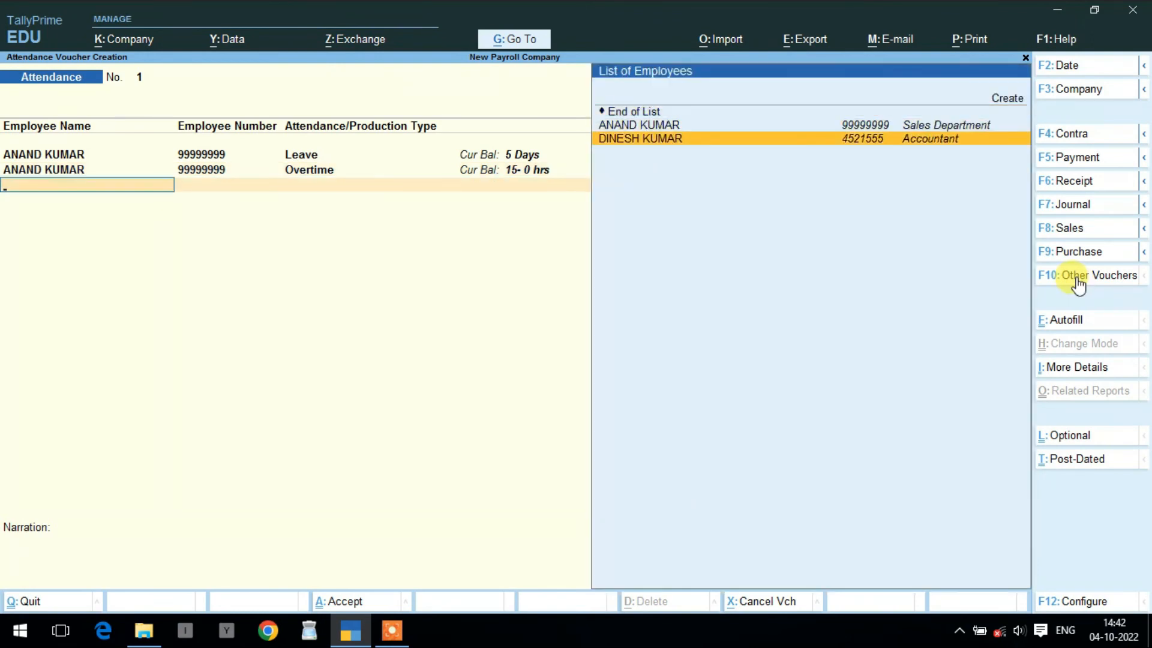
{"action": "key", "text": "Return"}
{"action": "key", "text": "Return"}
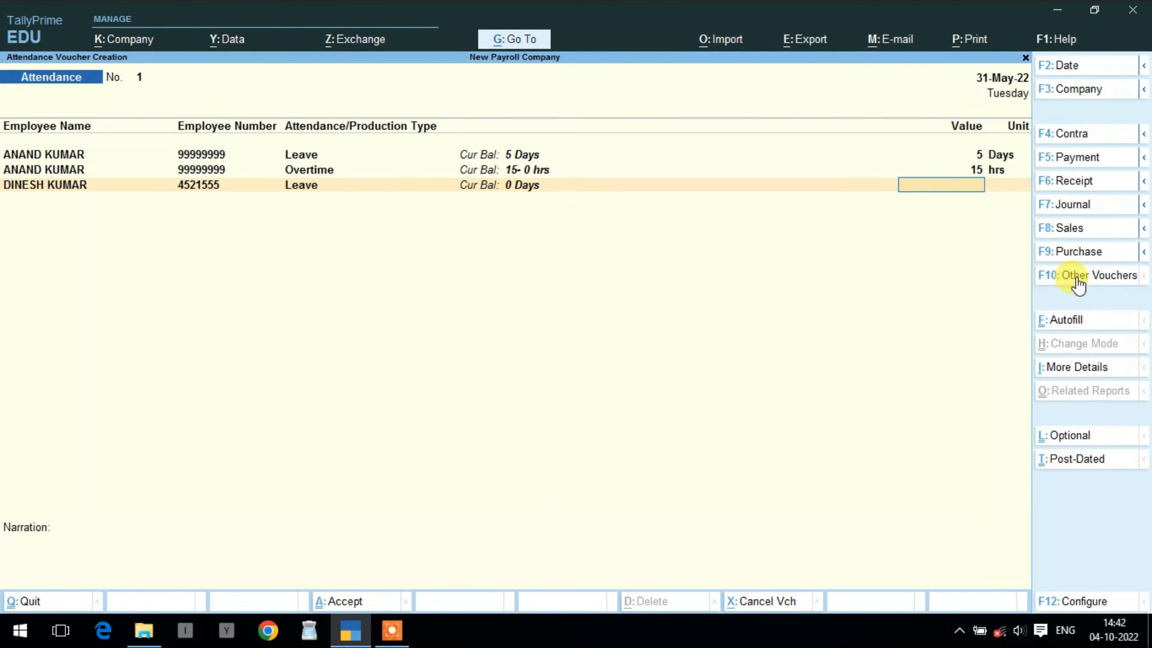
{"action": "type", "text": "6"}
{"action": "key", "text": "Return"}
{"action": "key", "text": "Down"}
{"action": "key", "text": "Down"}
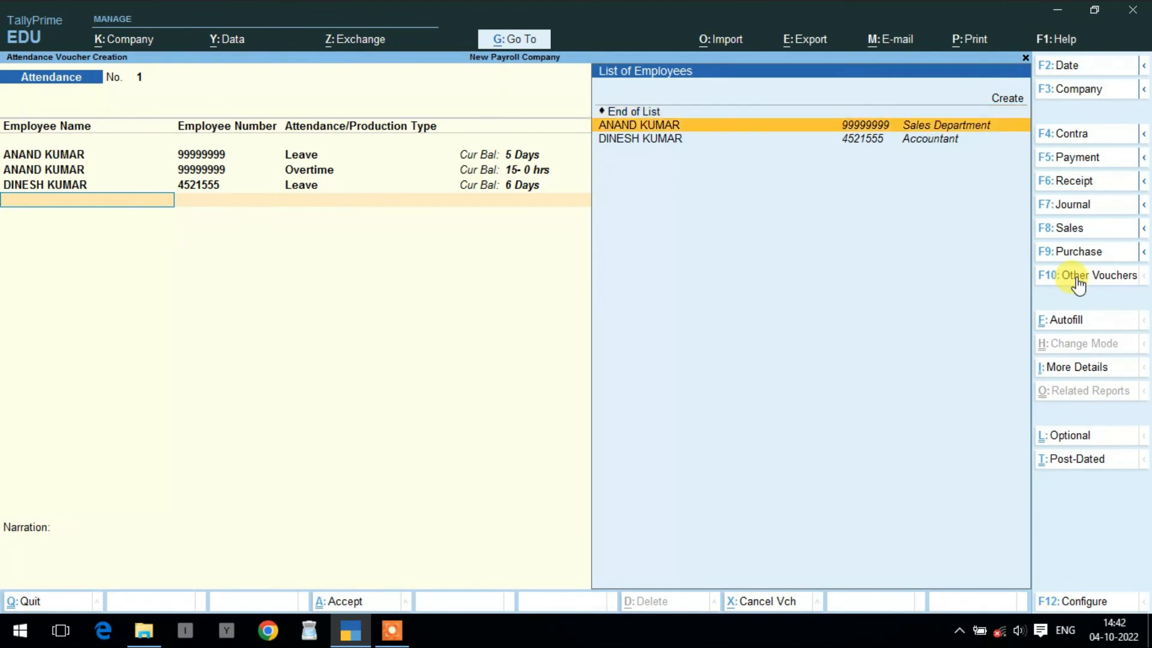
{"action": "key", "text": "Return"}
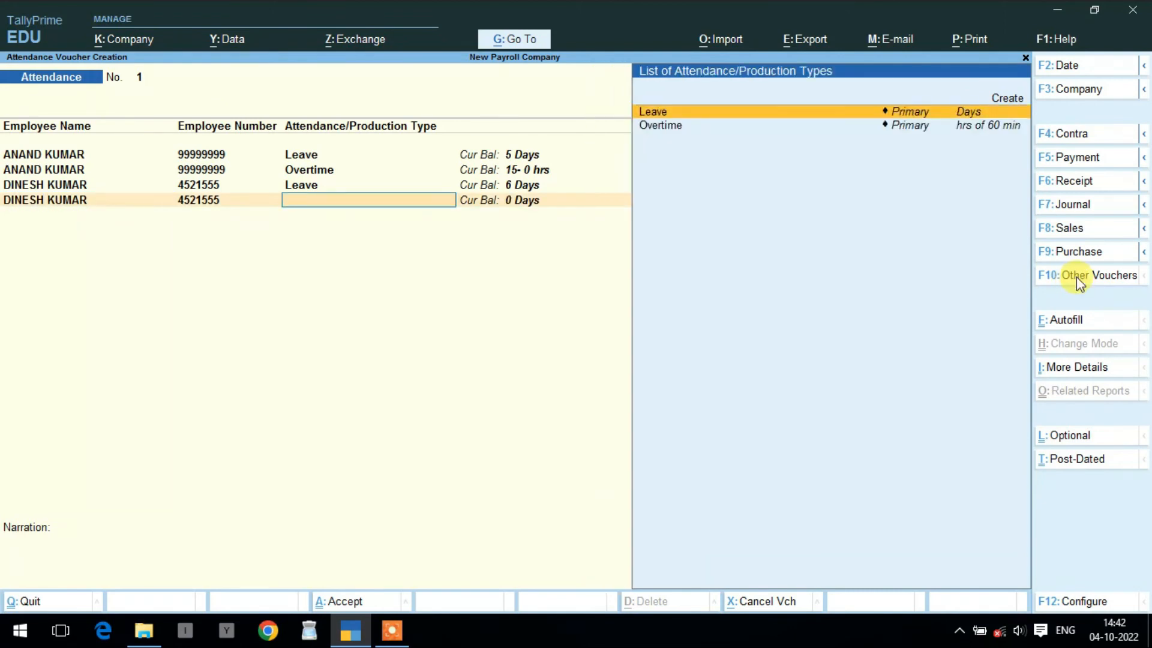
{"action": "key", "text": "Down"}
{"action": "key", "text": "Return"}
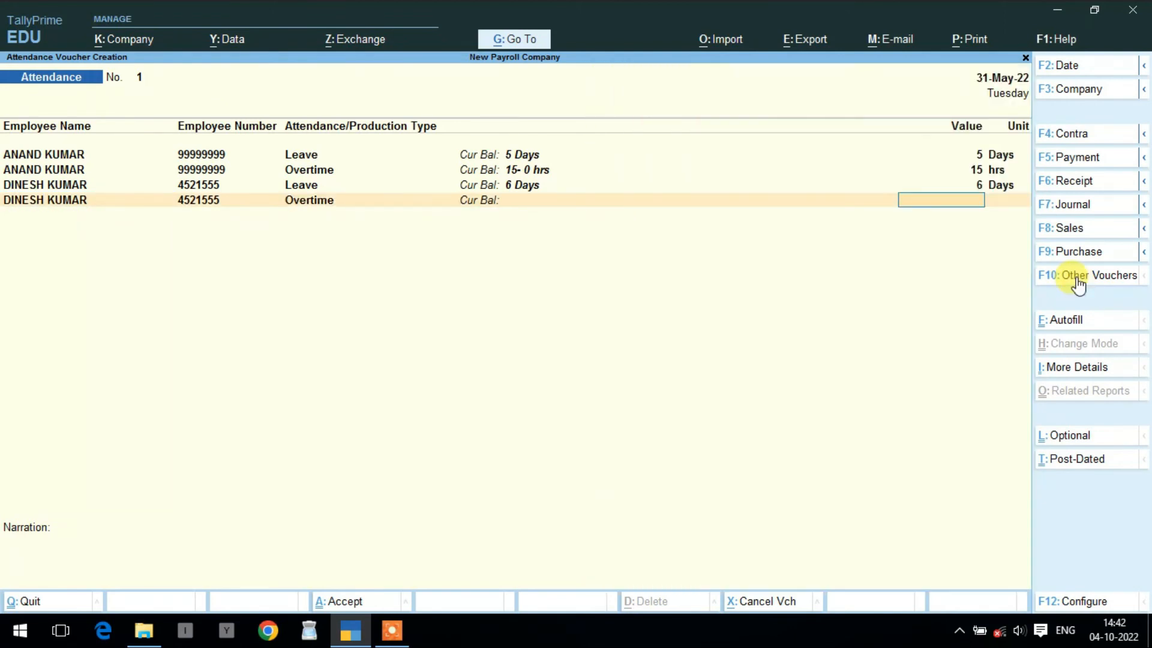
{"action": "type", "text": "16"}
{"action": "key", "text": "Return"}
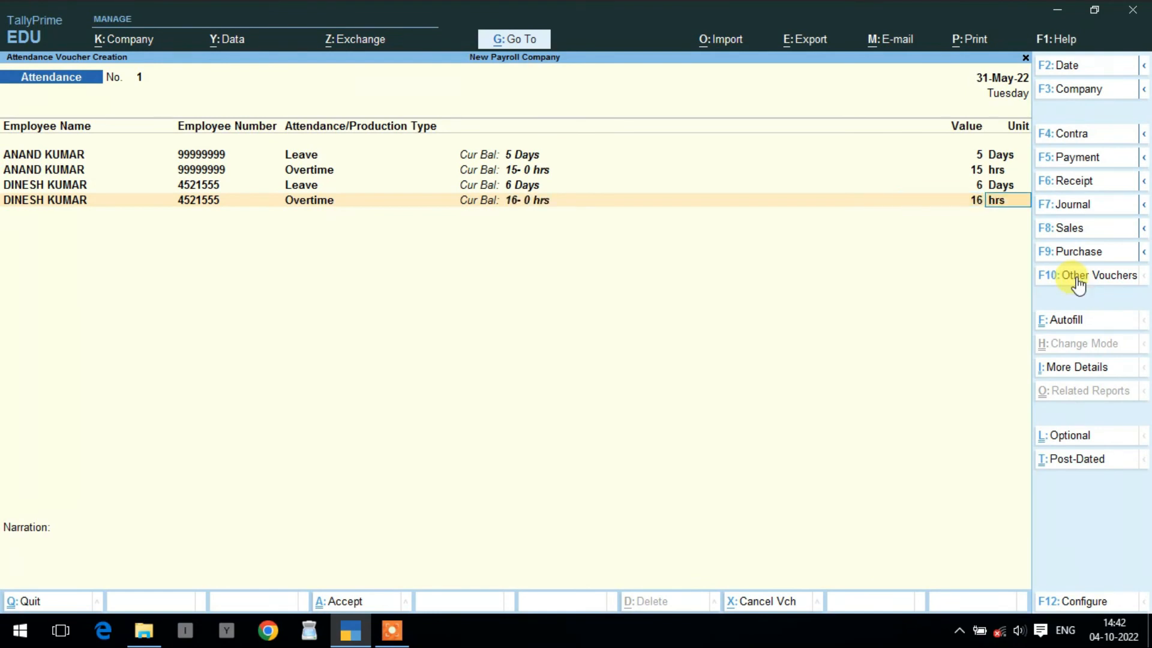
{"action": "key", "text": "Return"}
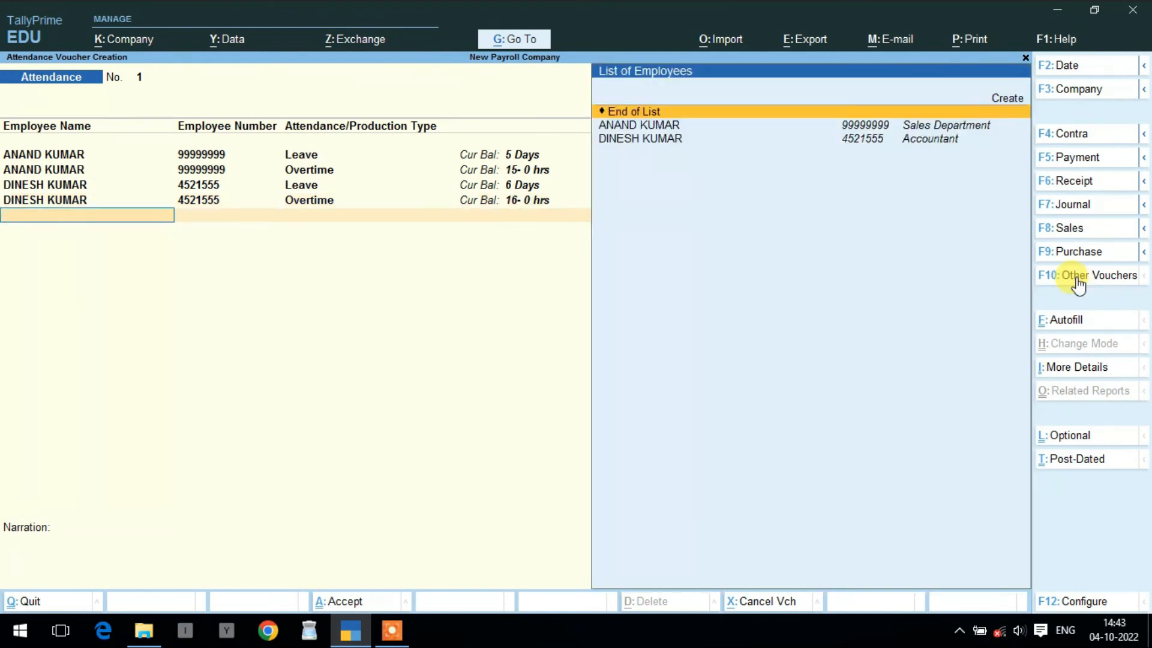
{"action": "key", "text": "Return"}
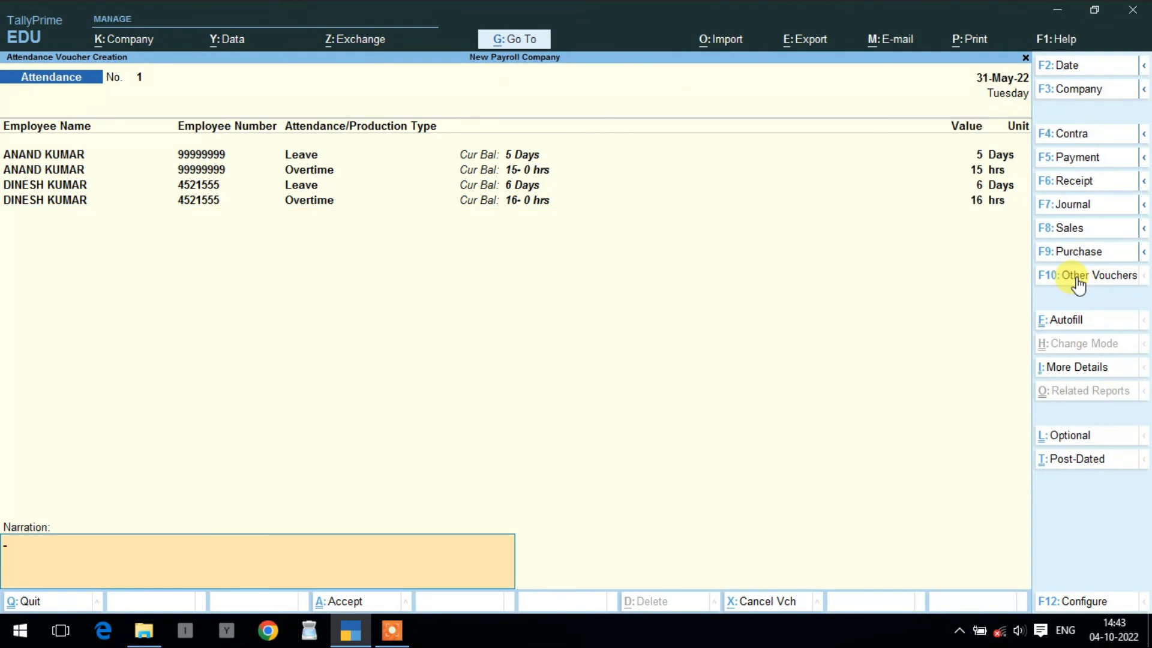
{"action": "key", "text": "Return"}
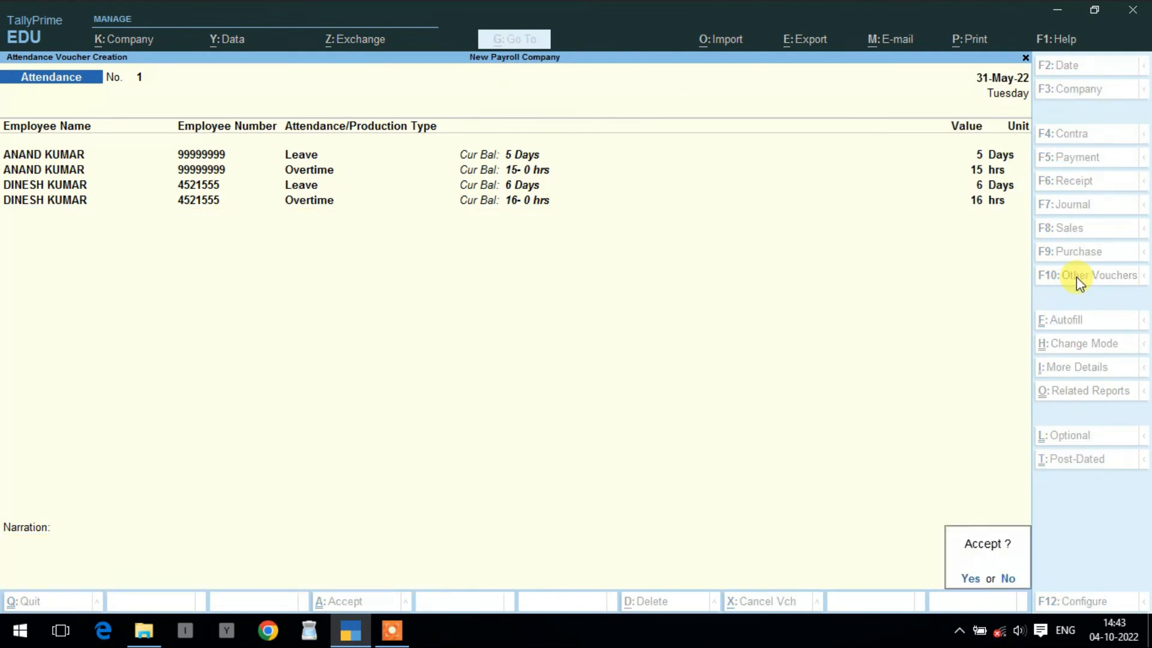
{"action": "key", "text": "Return"}
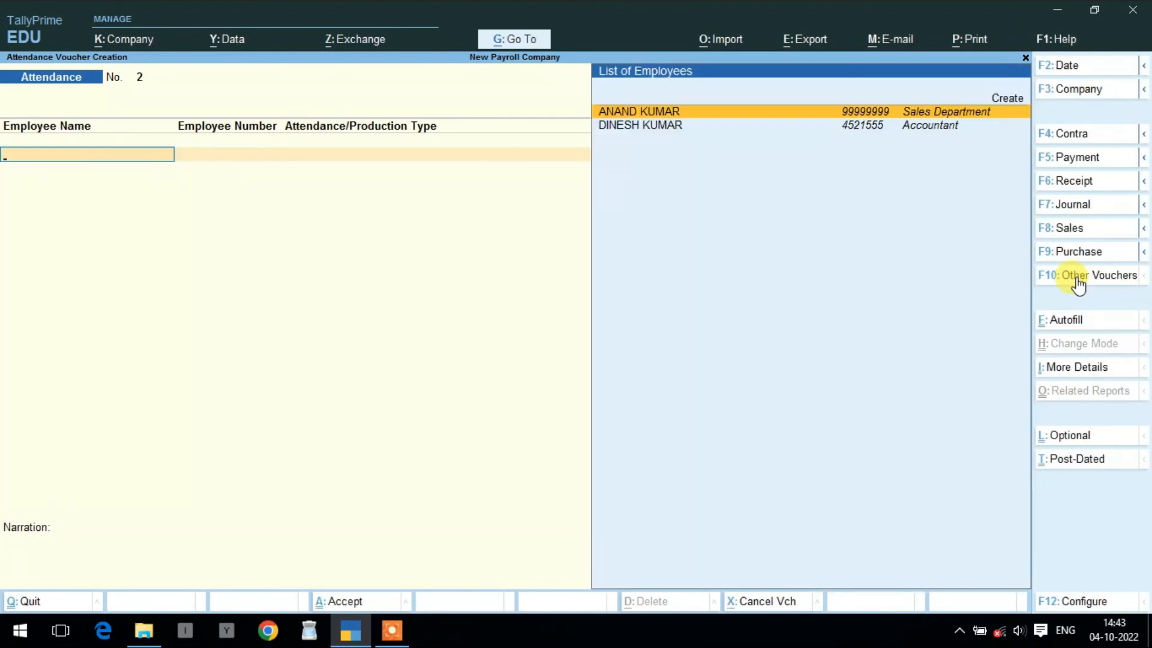
- Change the voucher type to SALARY SHEET with the PAYSLIP class
{"action": "key", "text": "ctrl"}
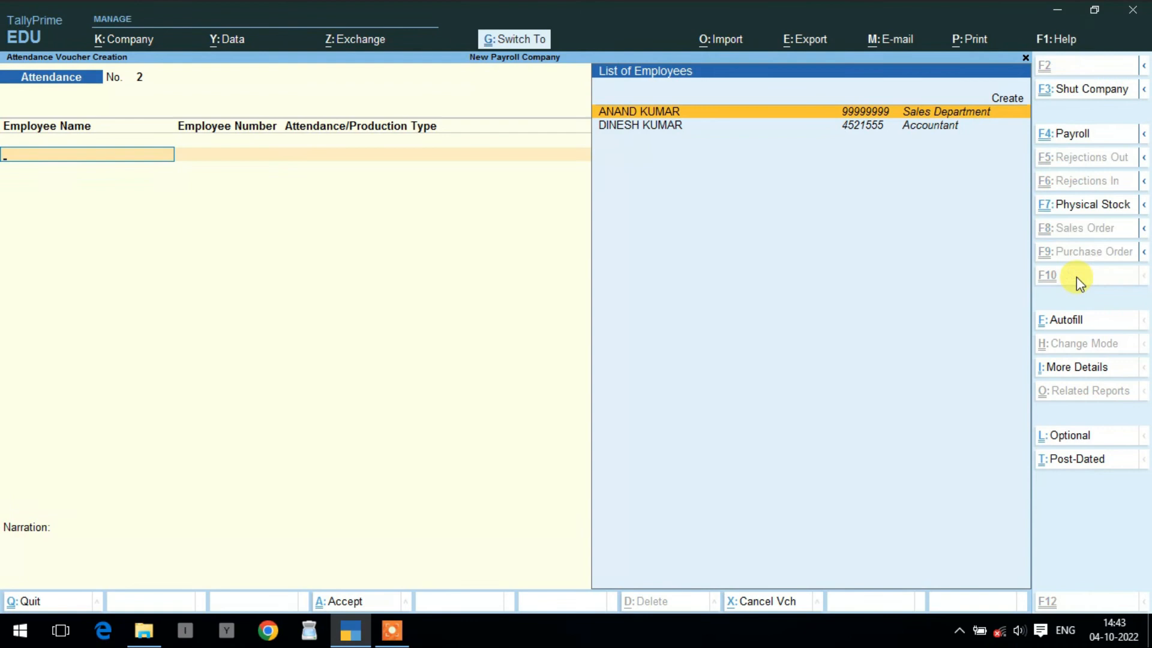
{"action": "key", "text": "ctrl+F4"}
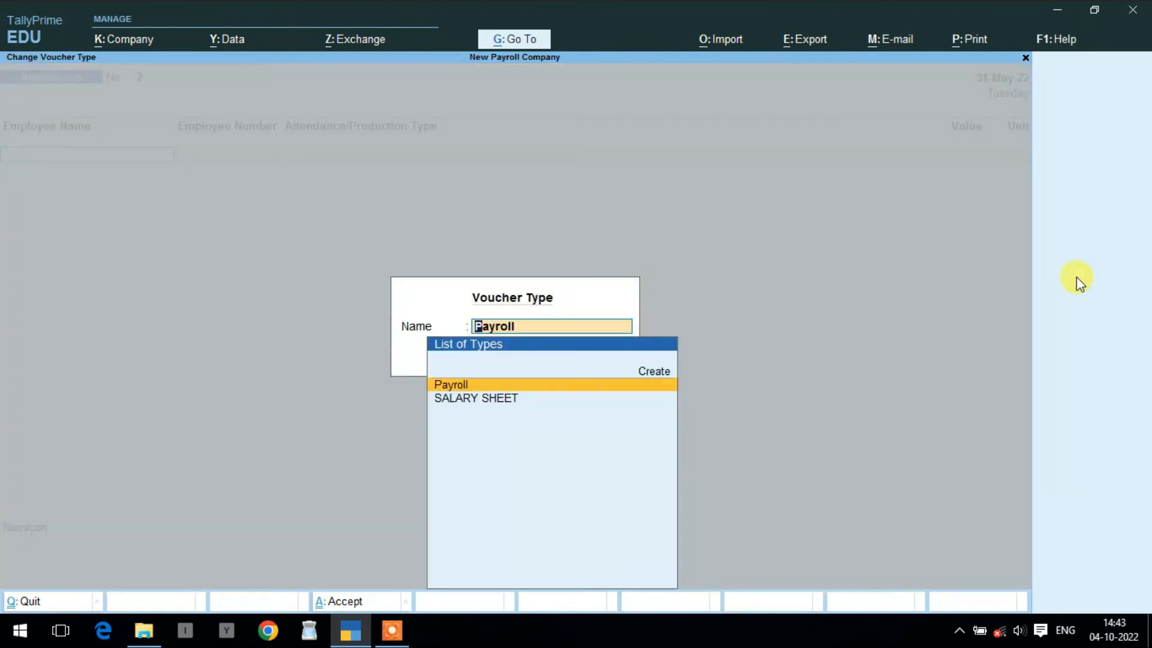
{"action": "key", "text": "Down"}
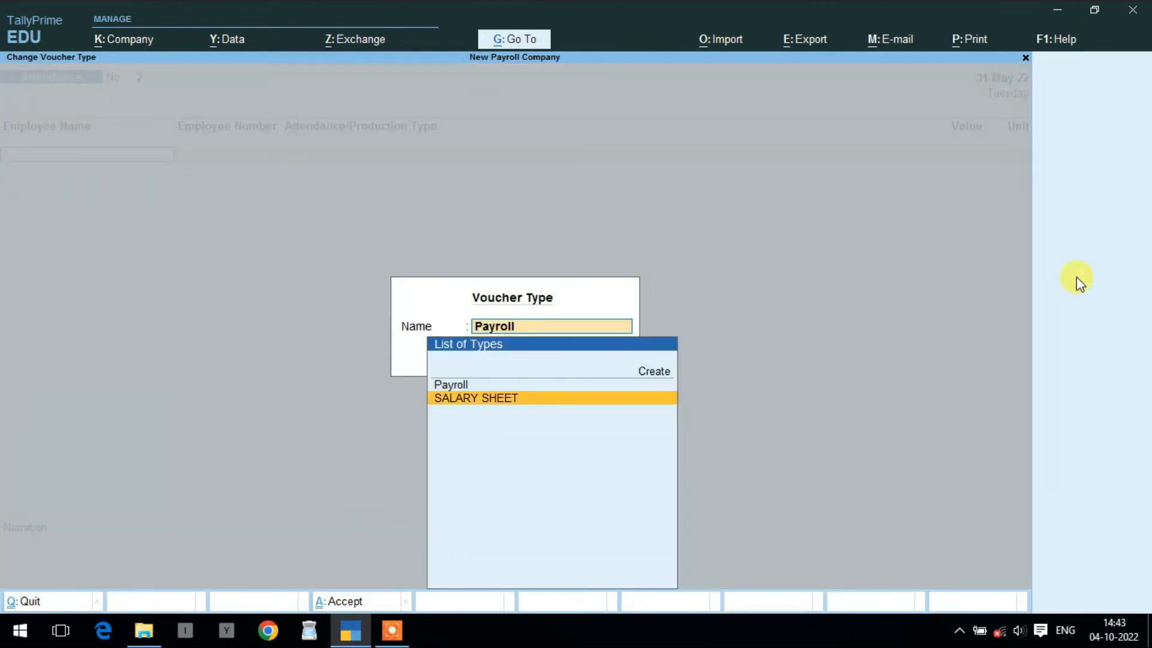
{"action": "key", "text": "Return"}
{"action": "key", "text": "Down"}
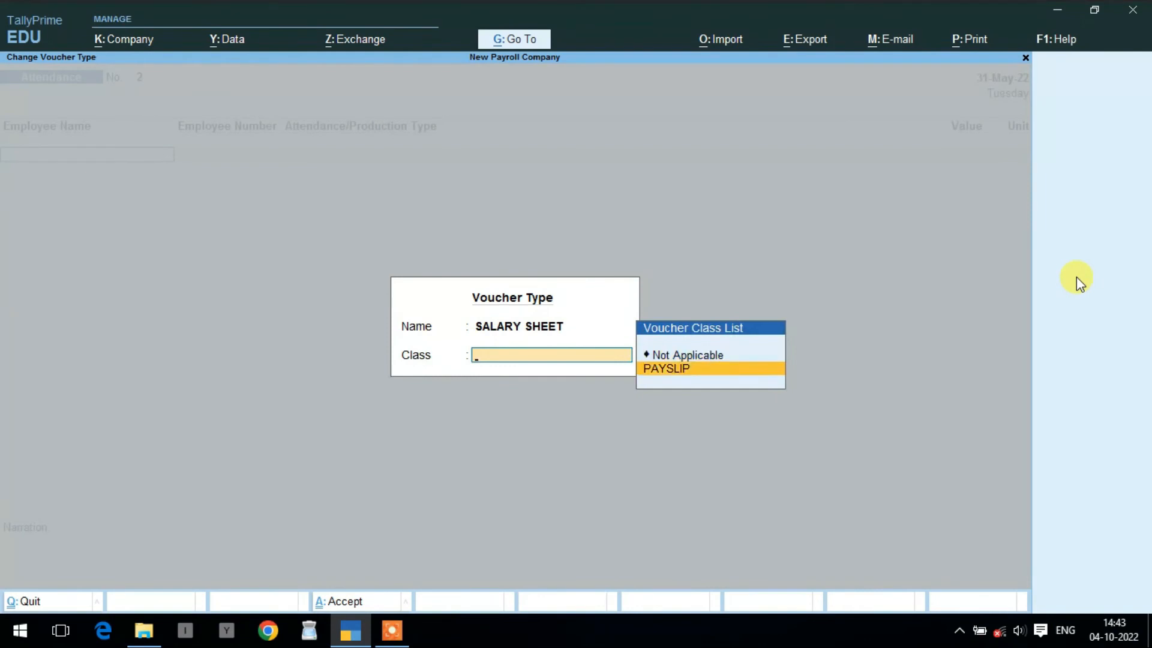
{"action": "key", "text": "Return"}
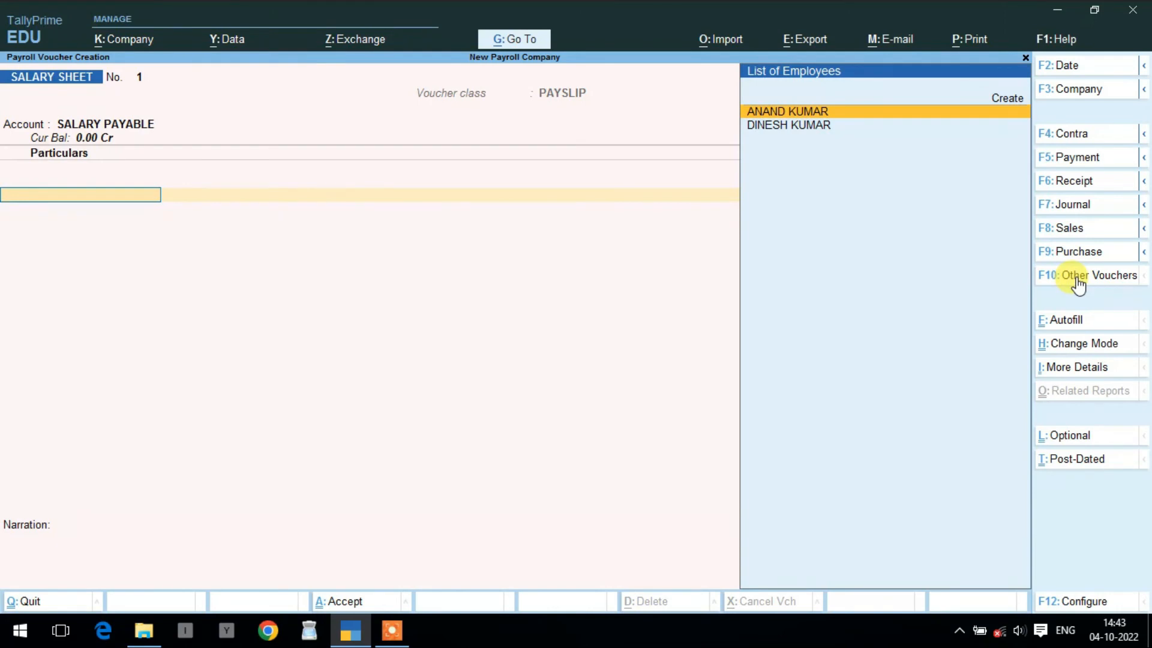
- Set up Payroll Autofill for User Defined processing, May 2022, all employees
{"action": "key", "text": "ctrl"}
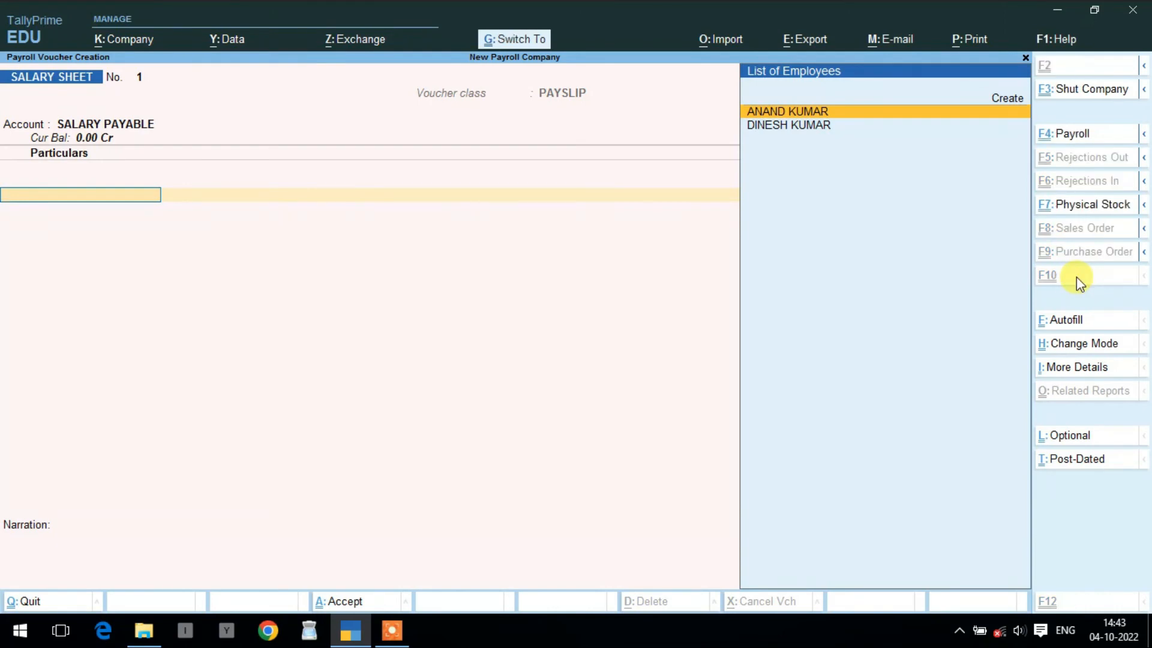
{"action": "key", "text": "ctrl+e"}
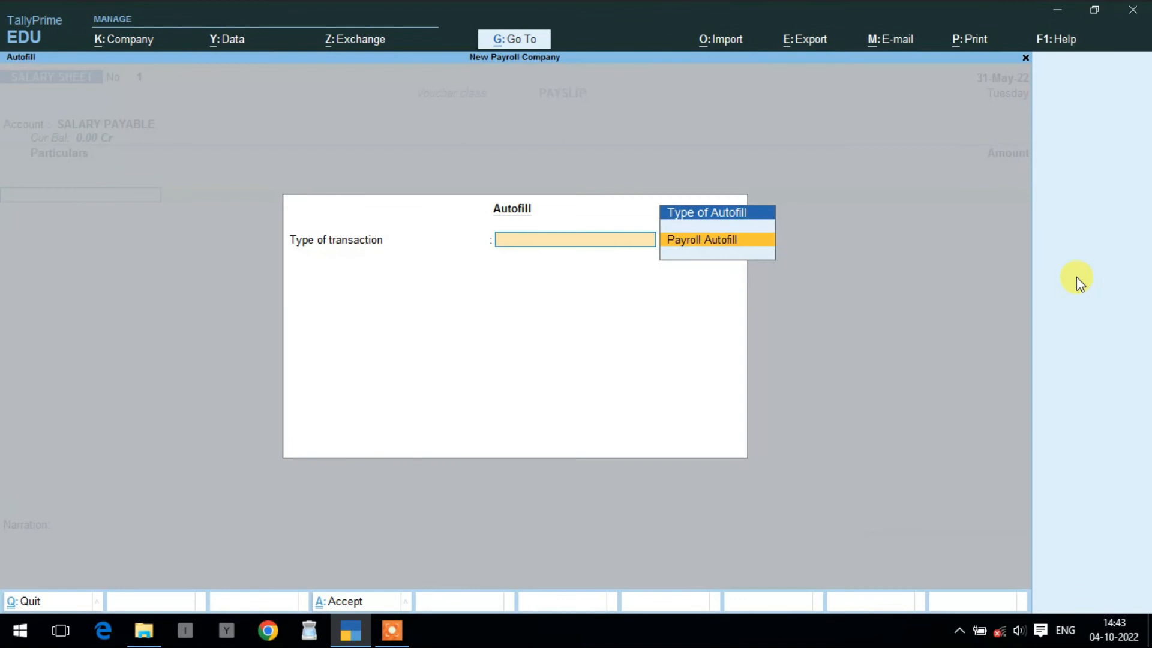
{"action": "key", "text": "Return"}
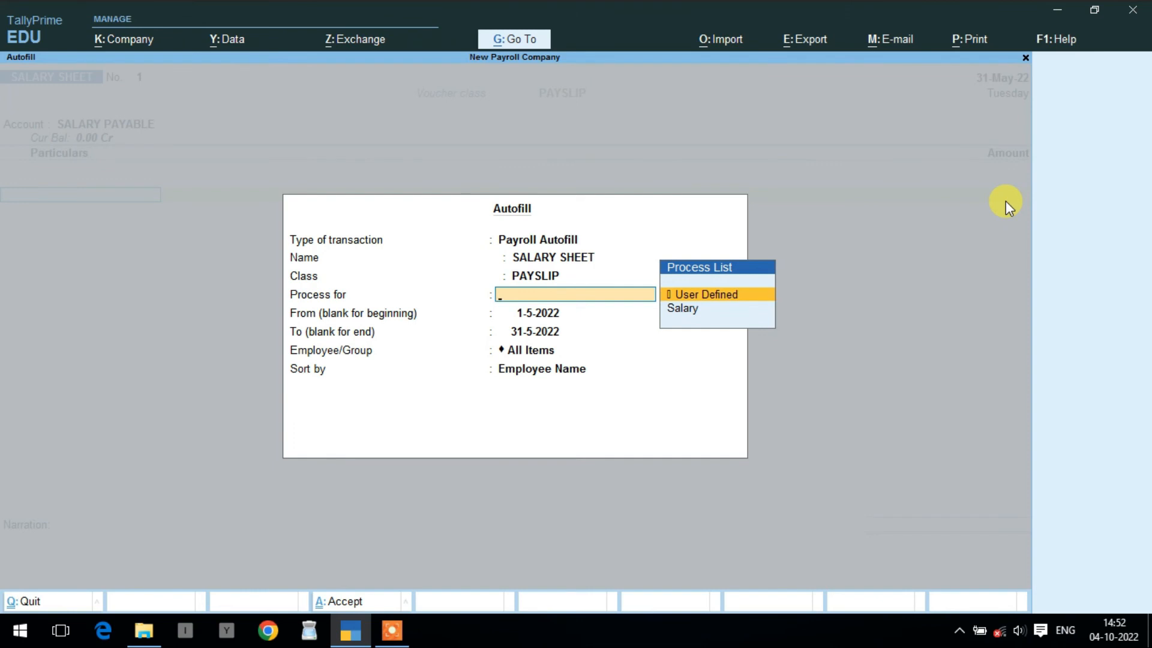
{"action": "key", "text": "Return"}
{"action": "key", "text": "Return"}
{"action": "key", "text": "Return"}
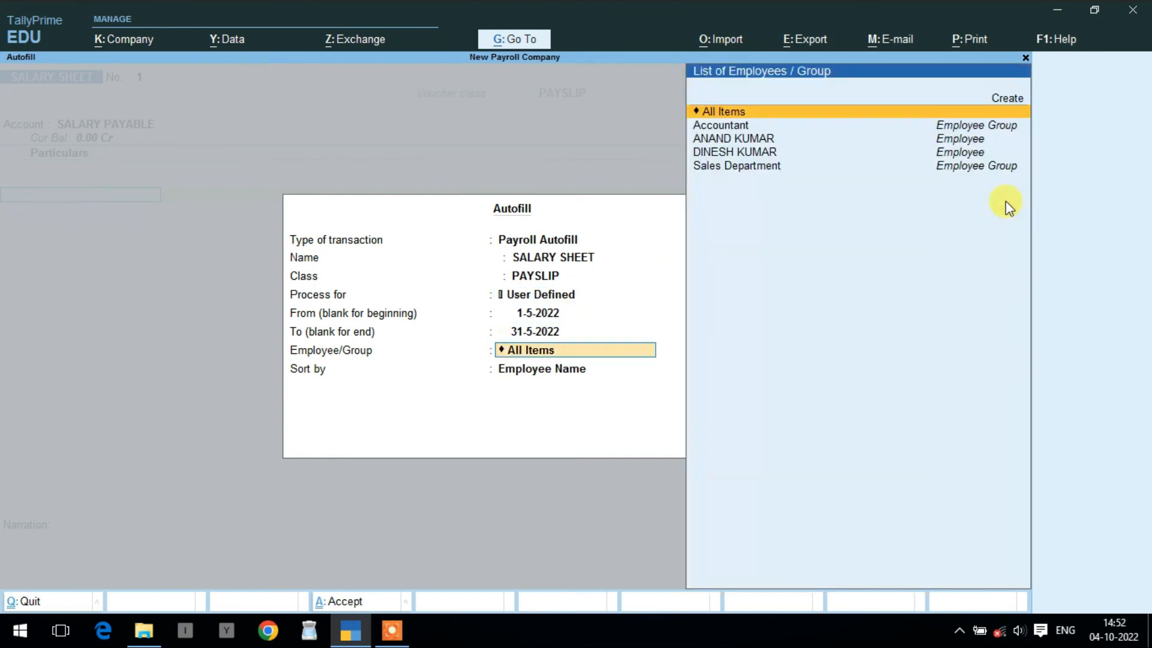
{"action": "key", "text": "Return"}
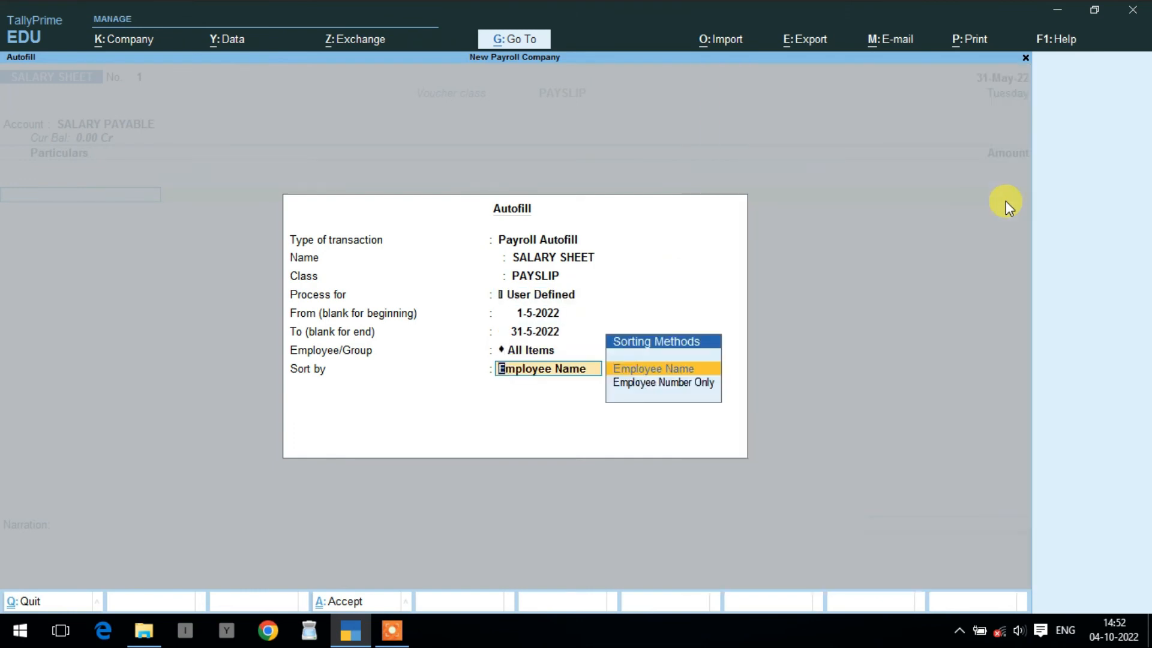
{"action": "key", "text": "Return"}
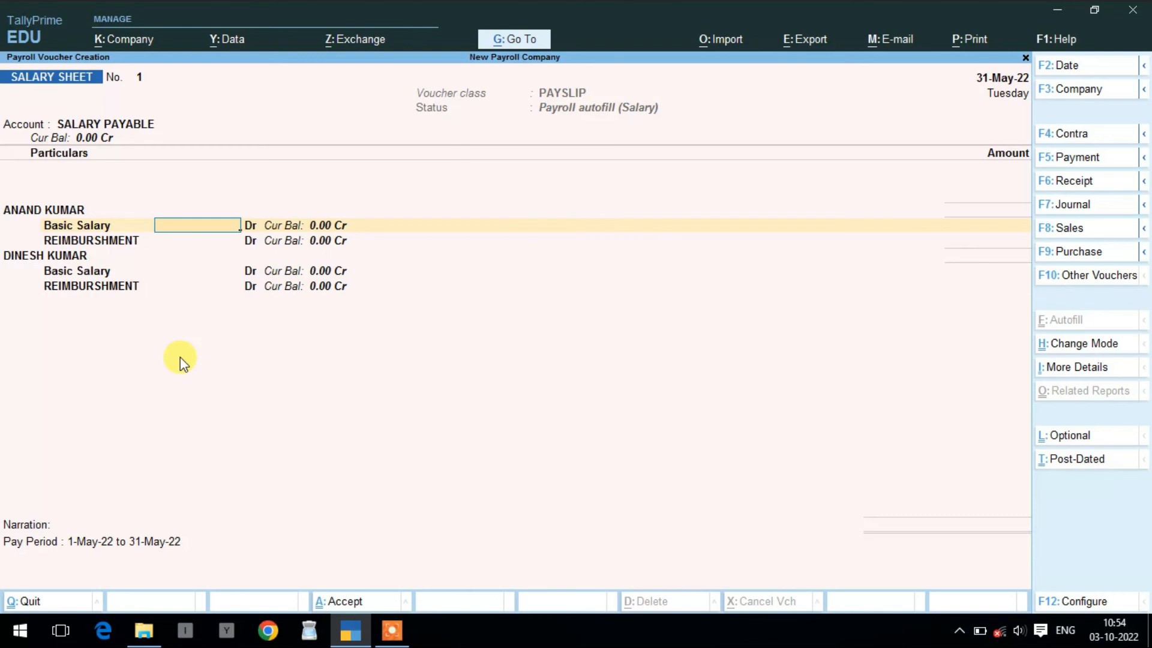
- Enter the first employee's basic salary of 16,000 and reimbursement of 500
{"action": "type", "text": "16000"}
{"action": "key", "text": "Return"}
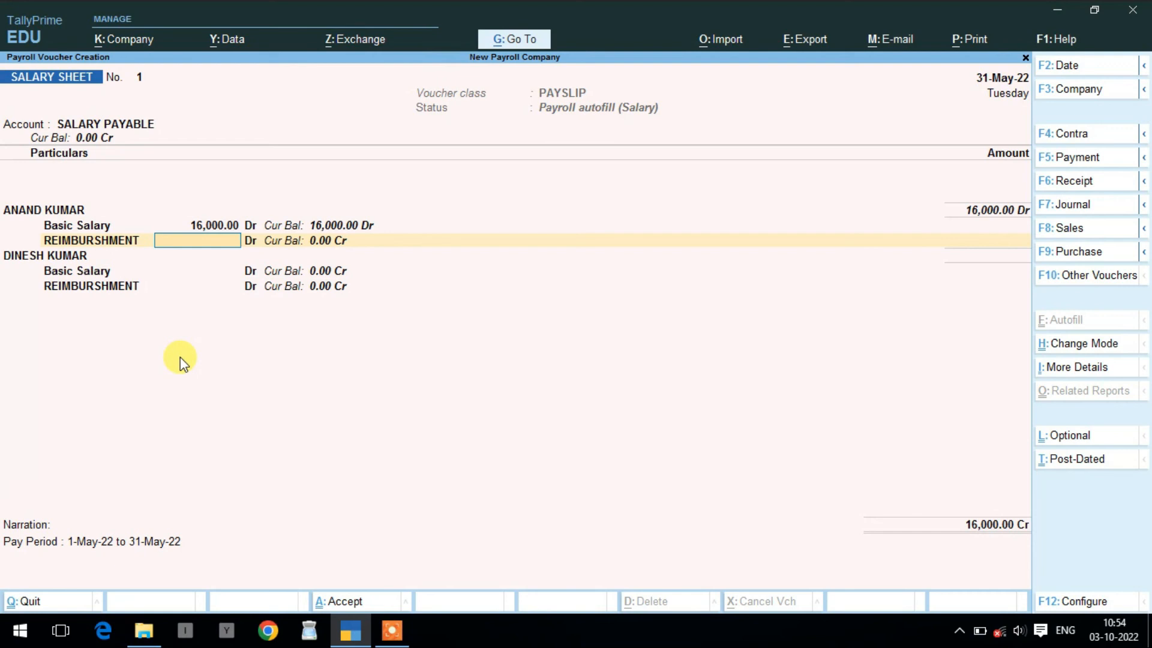
{"action": "type", "text": "500"}
{"action": "key", "text": "Return"}
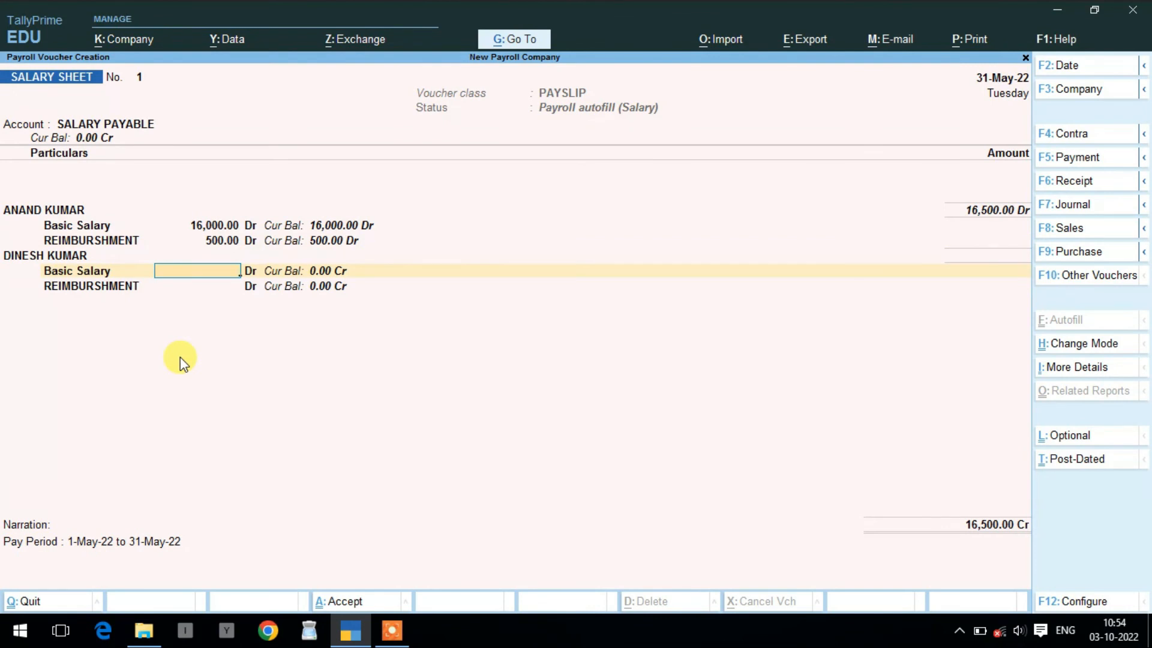
- Enter the second employee's 20,000 basic and 1,000 reimbursement, then save the 37,500 voucher
{"action": "type", "text": "20000"}
{"action": "key", "text": "Return"}
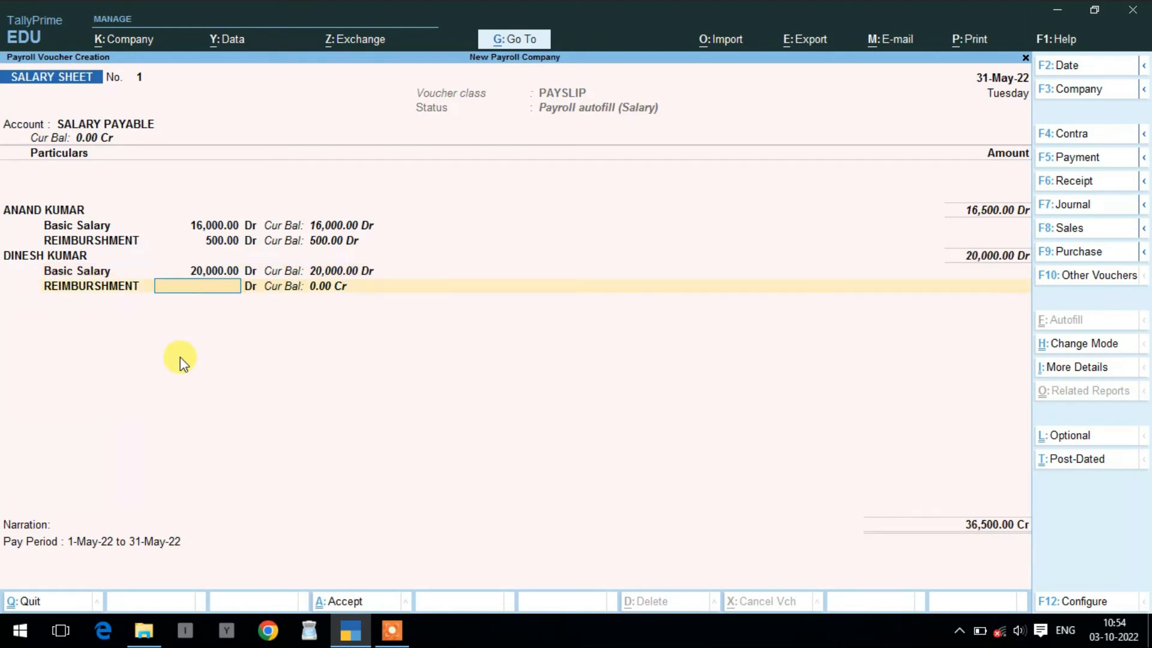
{"action": "type", "text": "1000"}
{"action": "key", "text": "Return"}
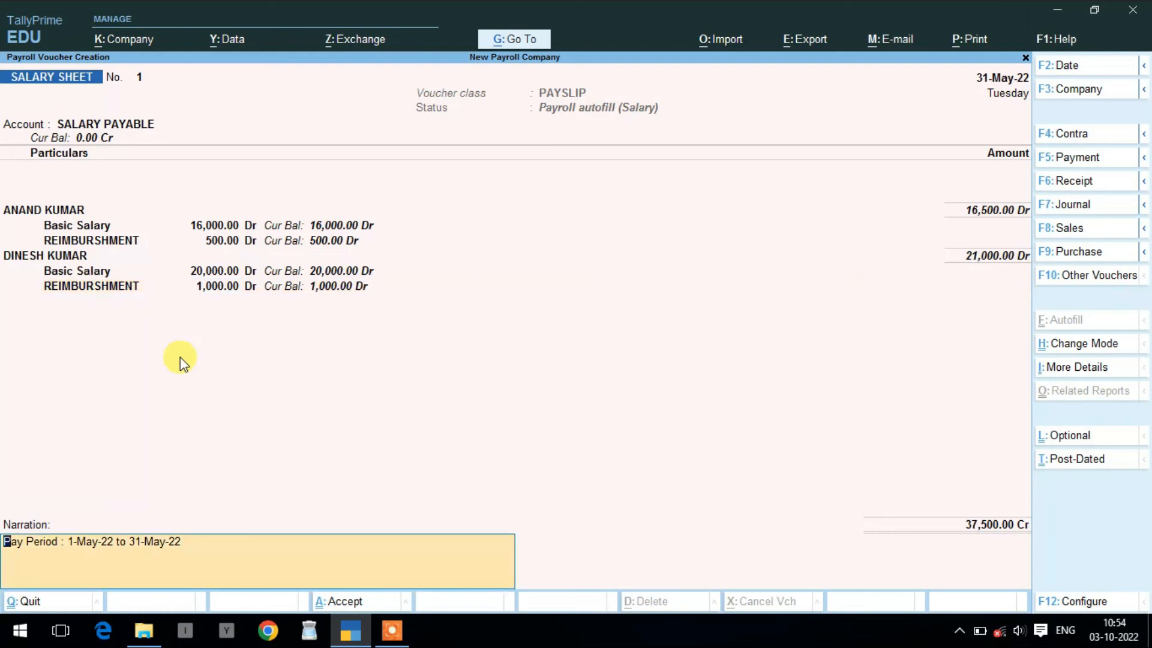
{"action": "key", "text": "Return"}
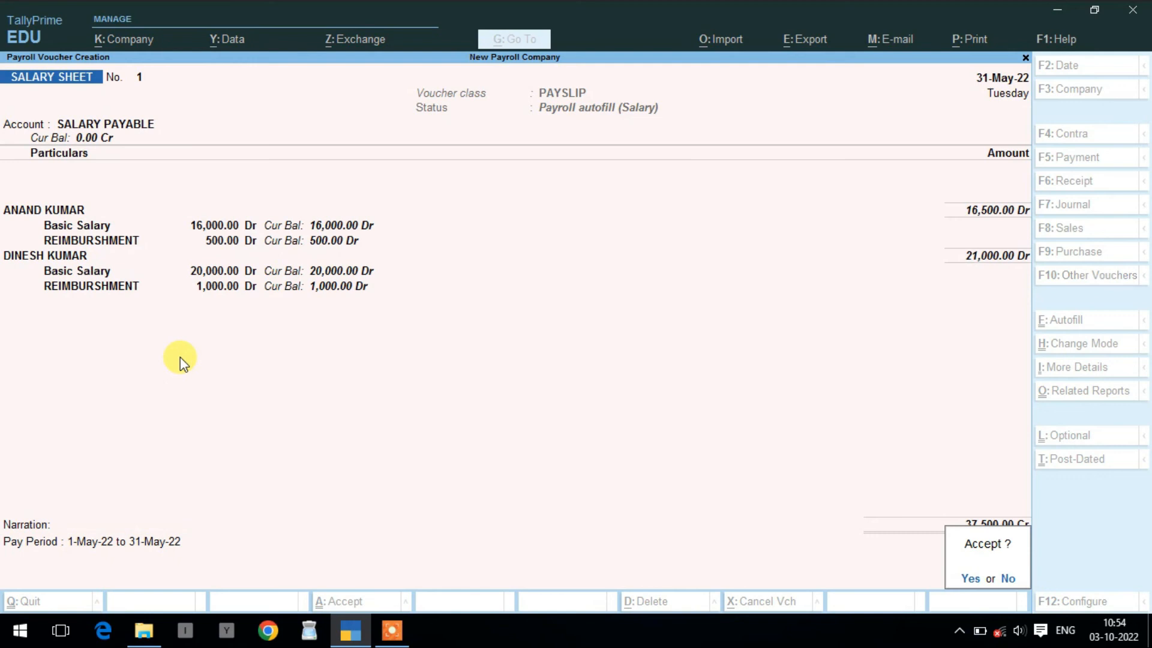
{"action": "key", "text": "Return"}
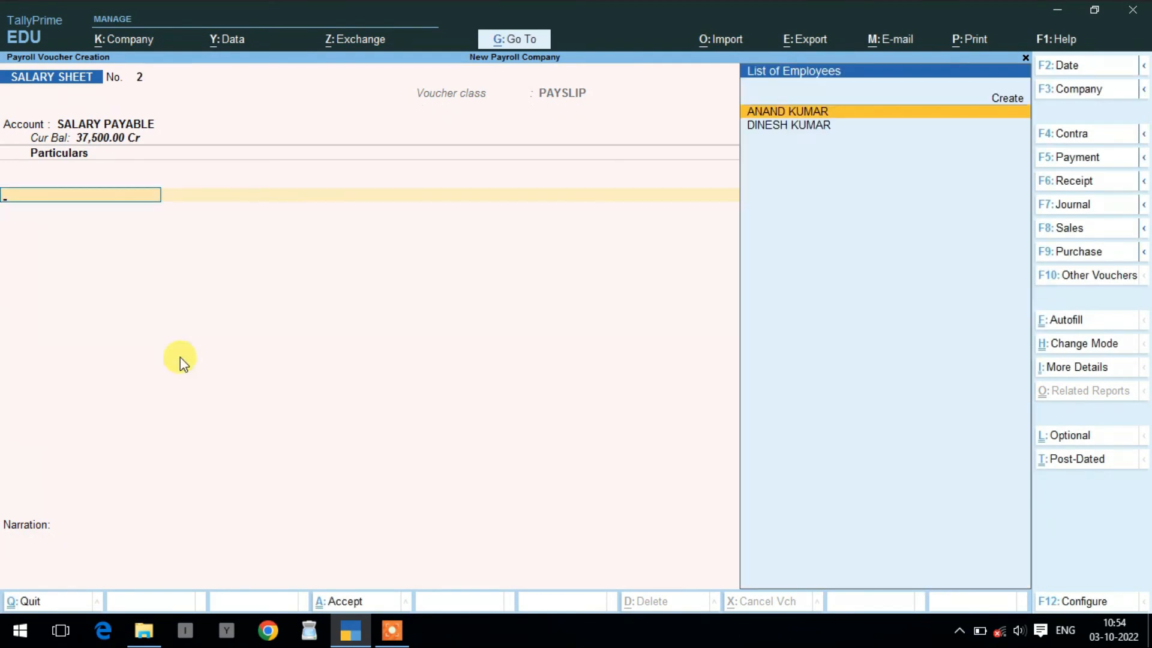
- Payroll-autofill voucher 2 for Salary, May 2022, all employees sorted by name, and save it
{"action": "key", "text": "ctrl"}
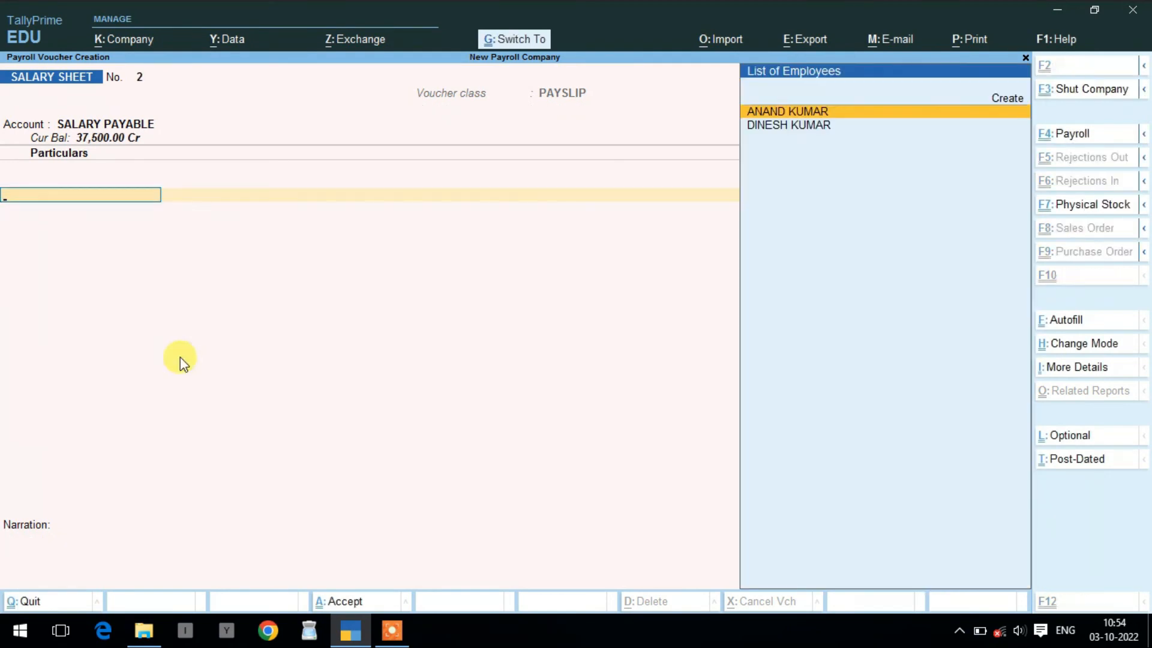
{"action": "key", "text": "ctrl+e"}
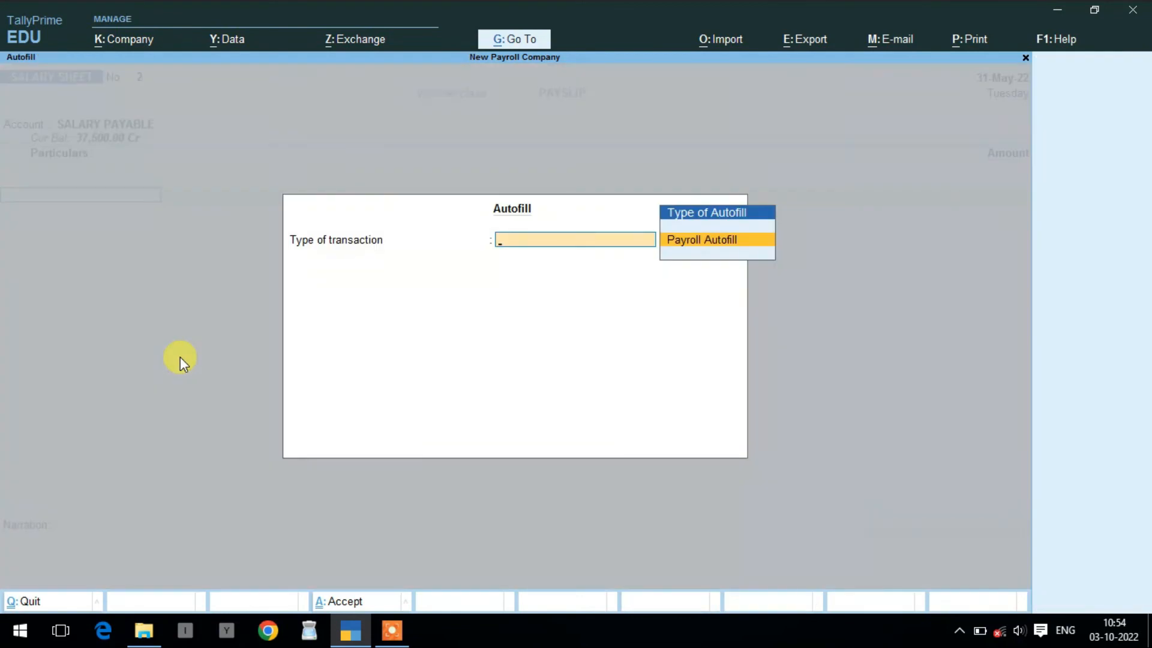
{"action": "key", "text": "Return"}
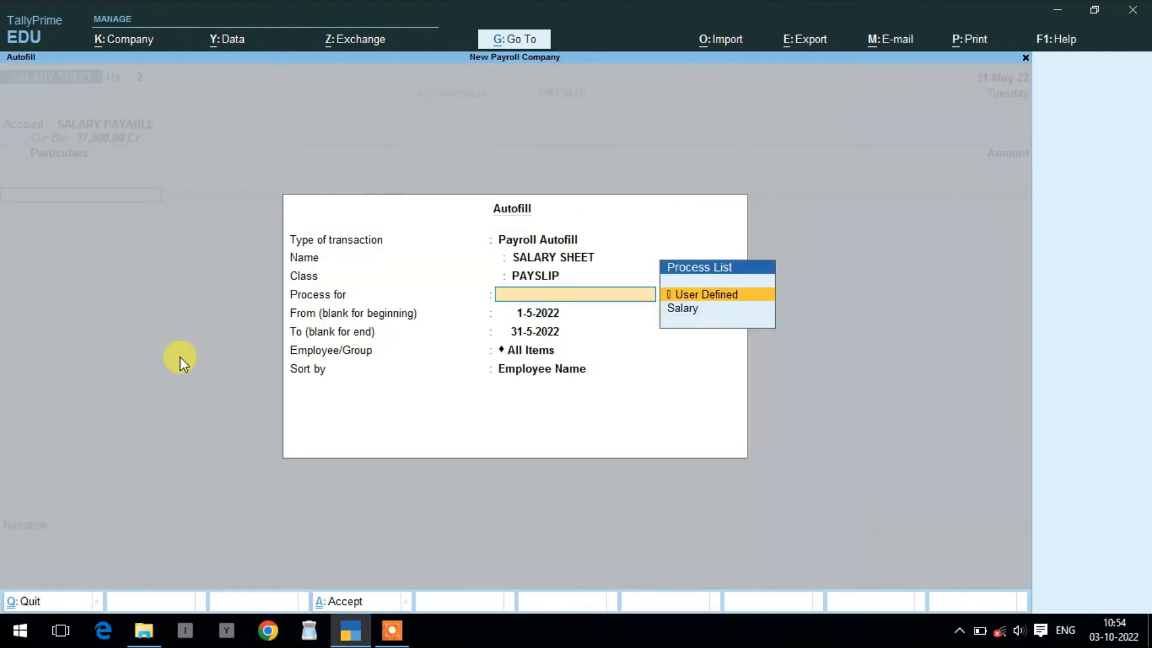
{"action": "key", "text": "Down"}
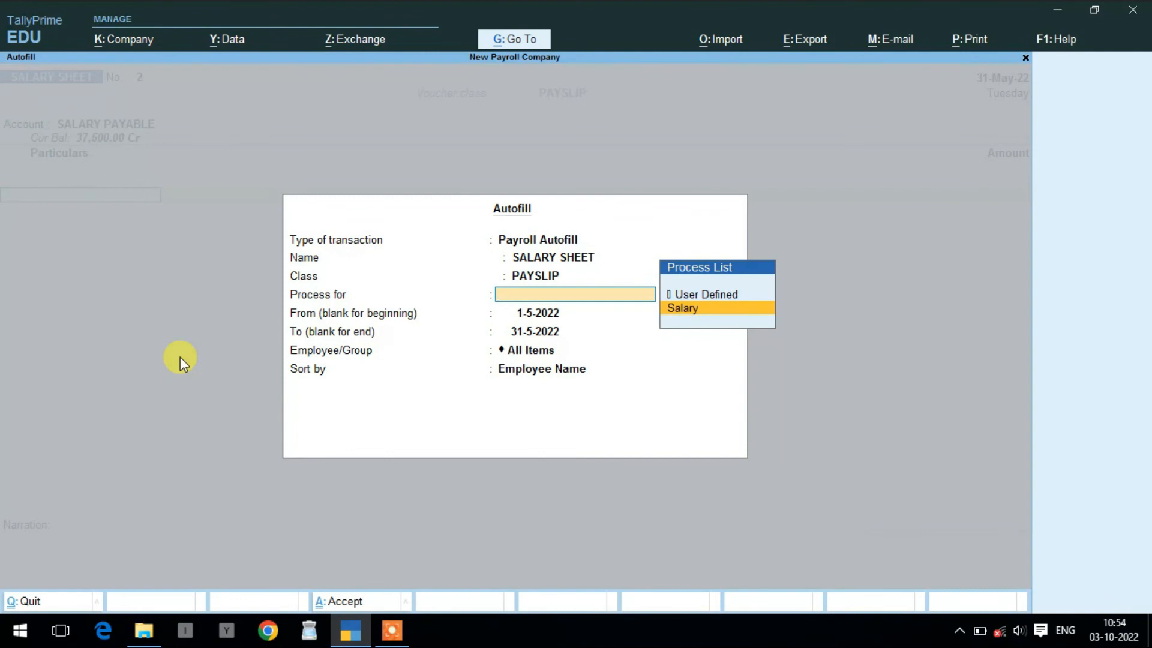
{"action": "key", "text": "Return"}
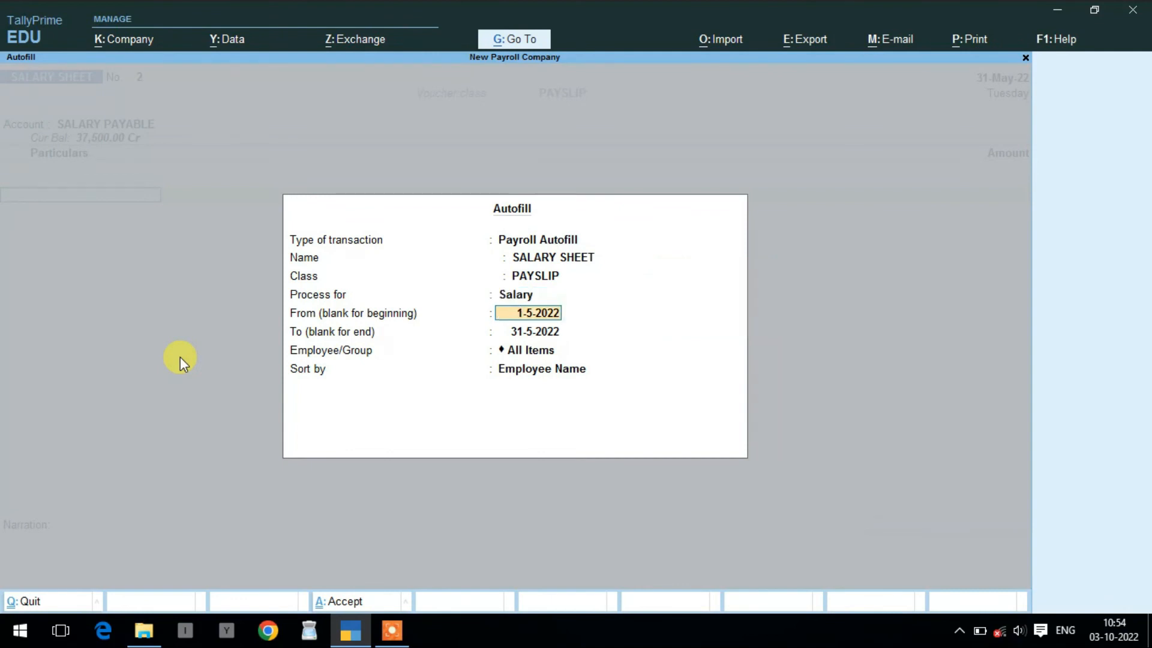
{"action": "key", "text": "Return"}
{"action": "key", "text": "Return"}
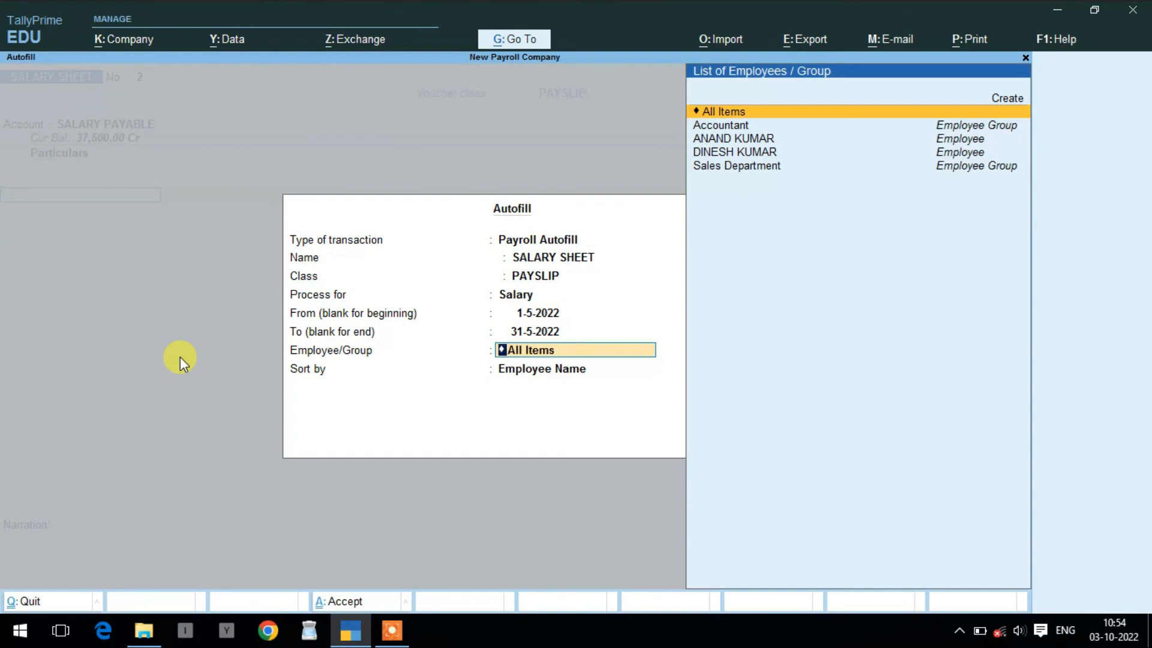
{"action": "key", "text": "Return"}
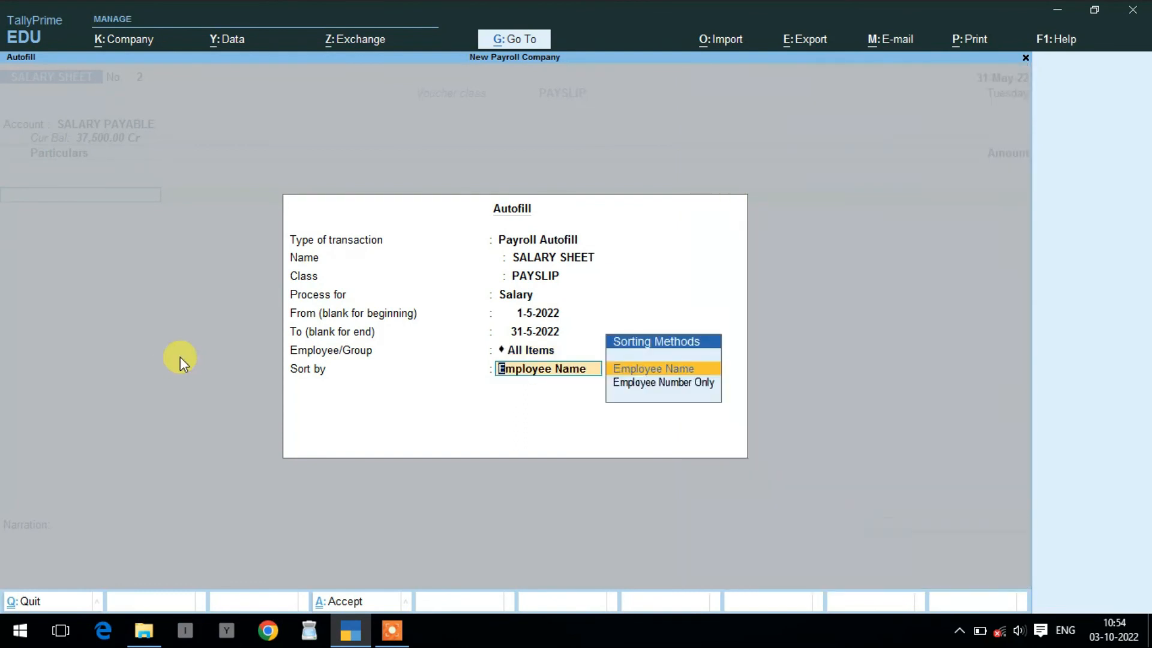
{"action": "key", "text": "Return"}
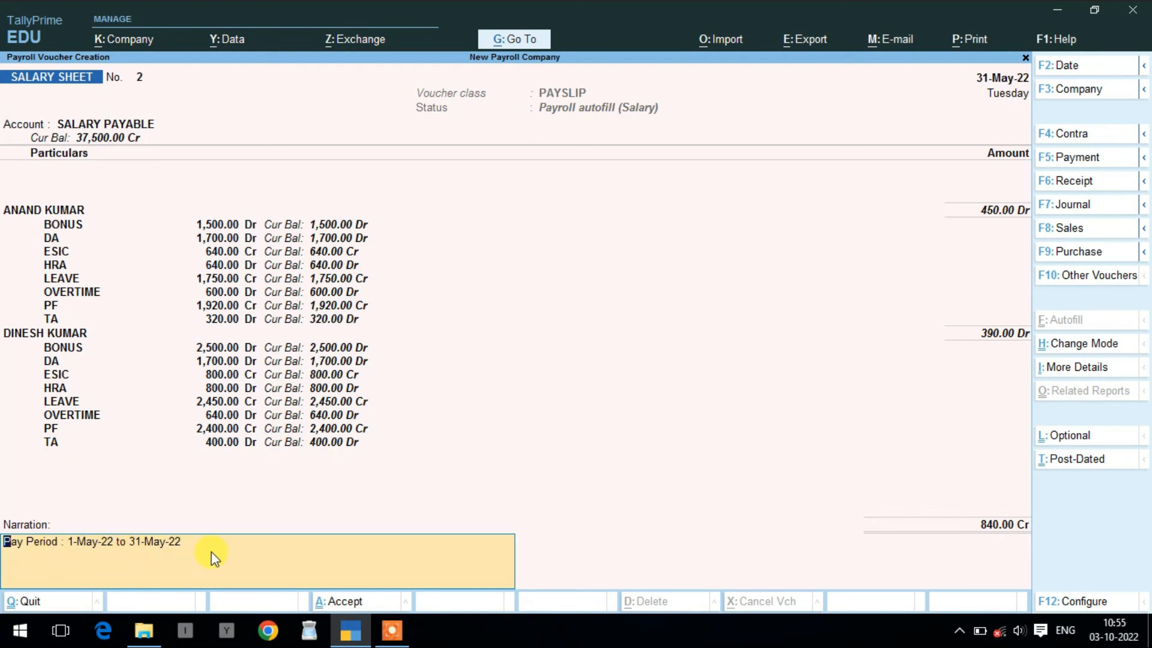
{"action": "key", "text": "Return"}
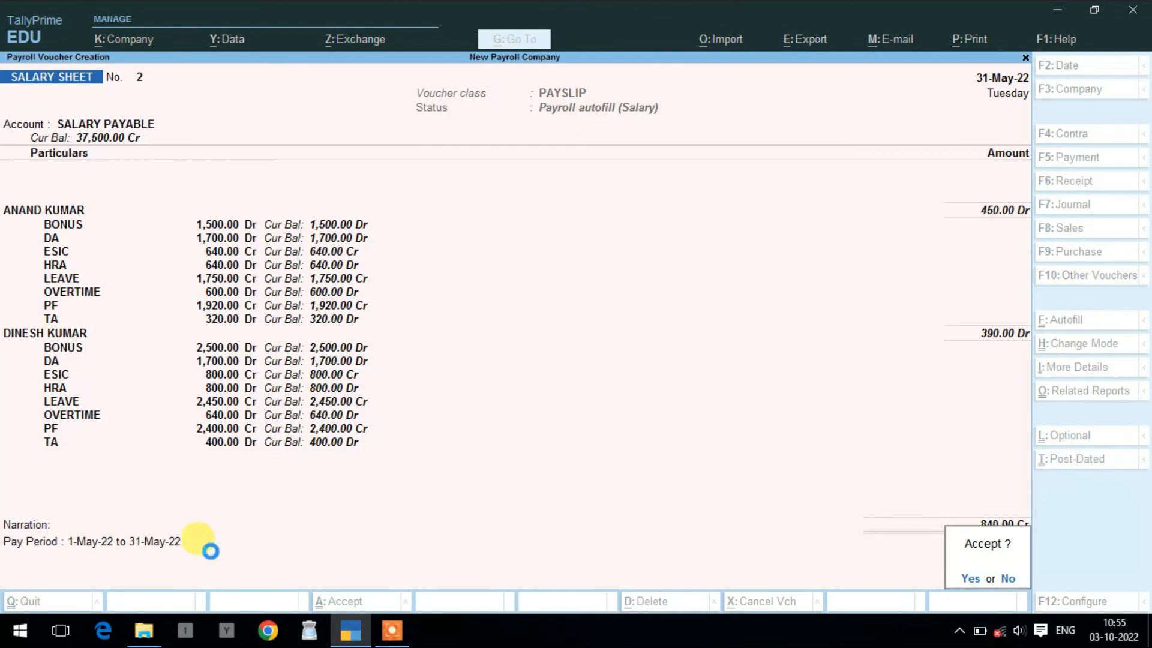
{"action": "key", "text": "Return"}
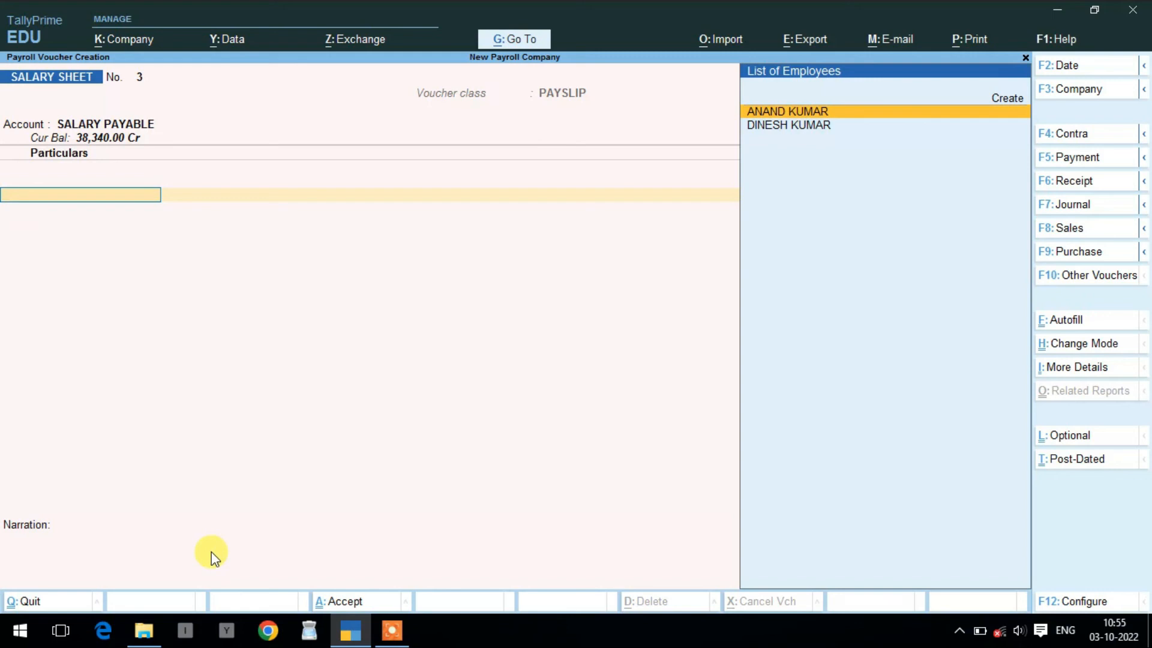
- Quit voucher entry and open the Pay Slip report via More Reports > Payroll Reports
{"action": "key", "text": "Escape"}
{"action": "key", "text": "Return"}
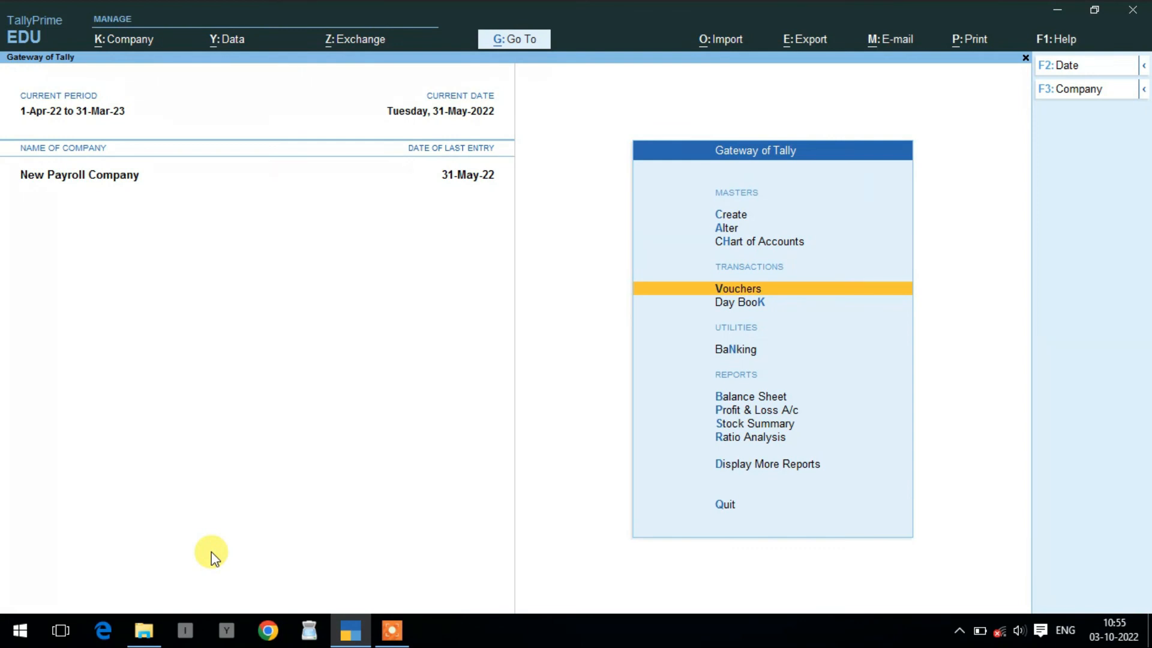
{"action": "key", "text": "Down"}
{"action": "key", "text": "Down"}
{"action": "key", "text": "Down"}
{"action": "key", "text": "Down"}
{"action": "key", "text": "Down"}
{"action": "key", "text": "Down"}
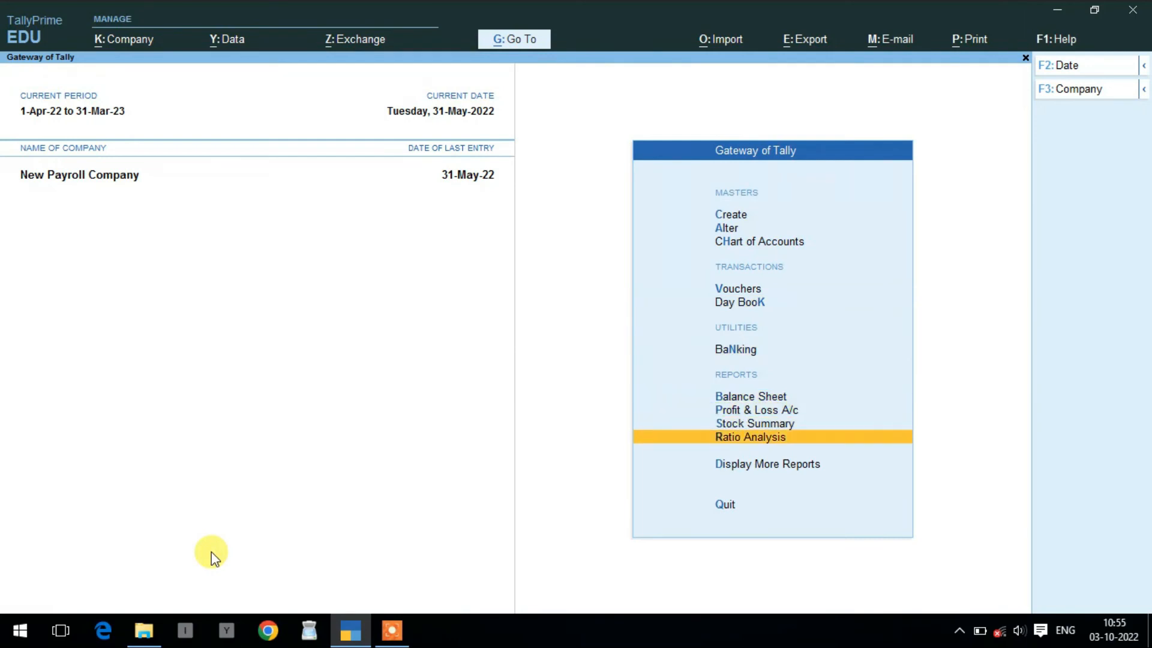
{"action": "key", "text": "Down"}
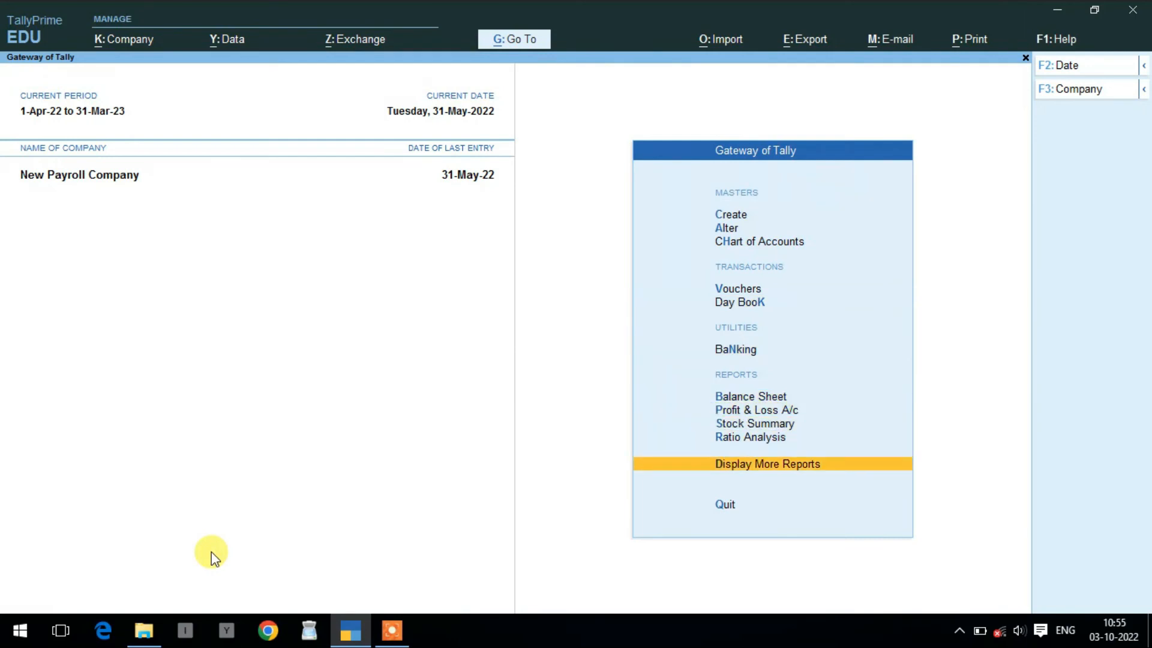
{"action": "key", "text": "Return"}
{"action": "key", "text": "Down"}
{"action": "key", "text": "Down"}
{"action": "key", "text": "Down"}
{"action": "key", "text": "Down"}
{"action": "key", "text": "Down"}
{"action": "key", "text": "Down"}
{"action": "key", "text": "Down"}
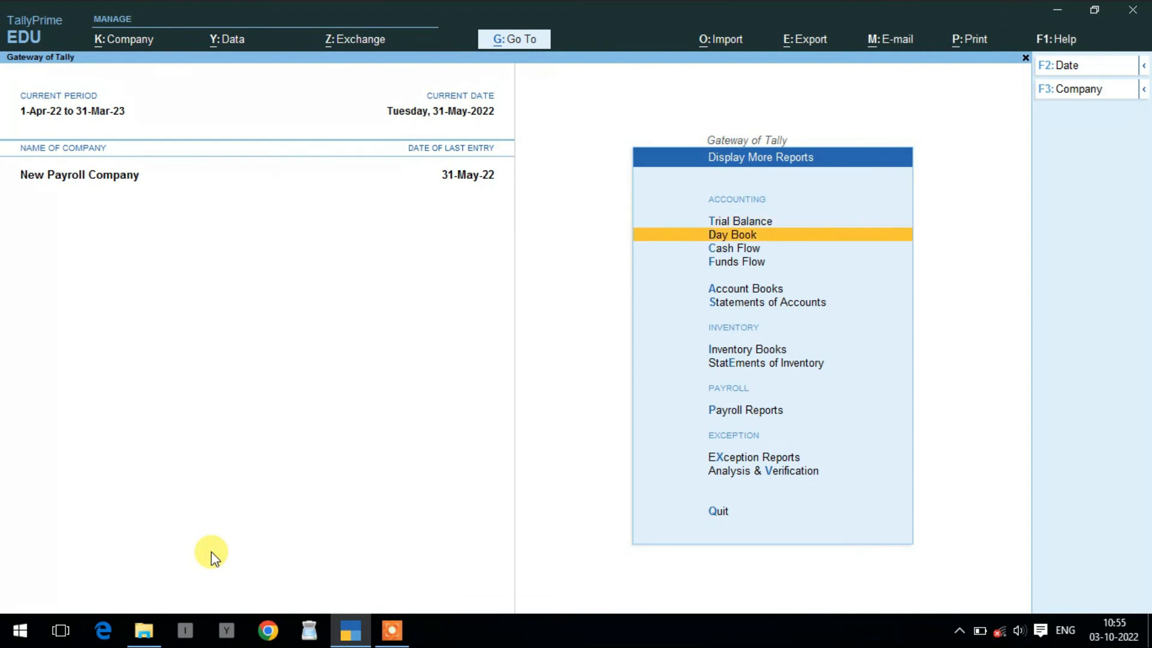
{"action": "key", "text": "Down"}
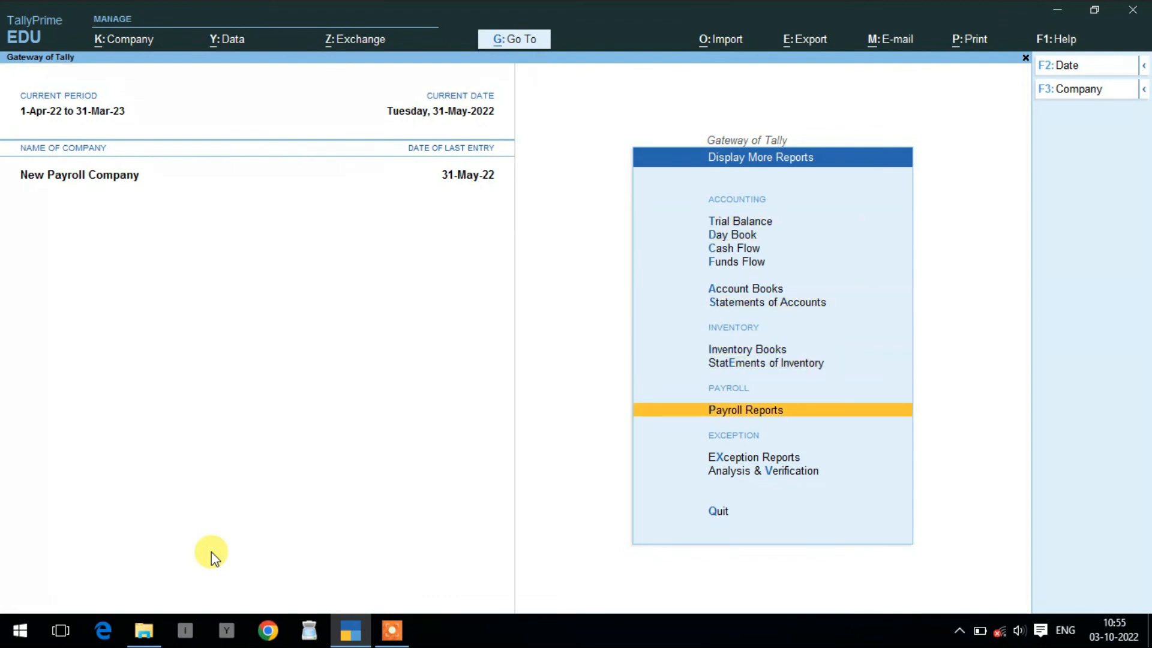
{"action": "key", "text": "Return"}
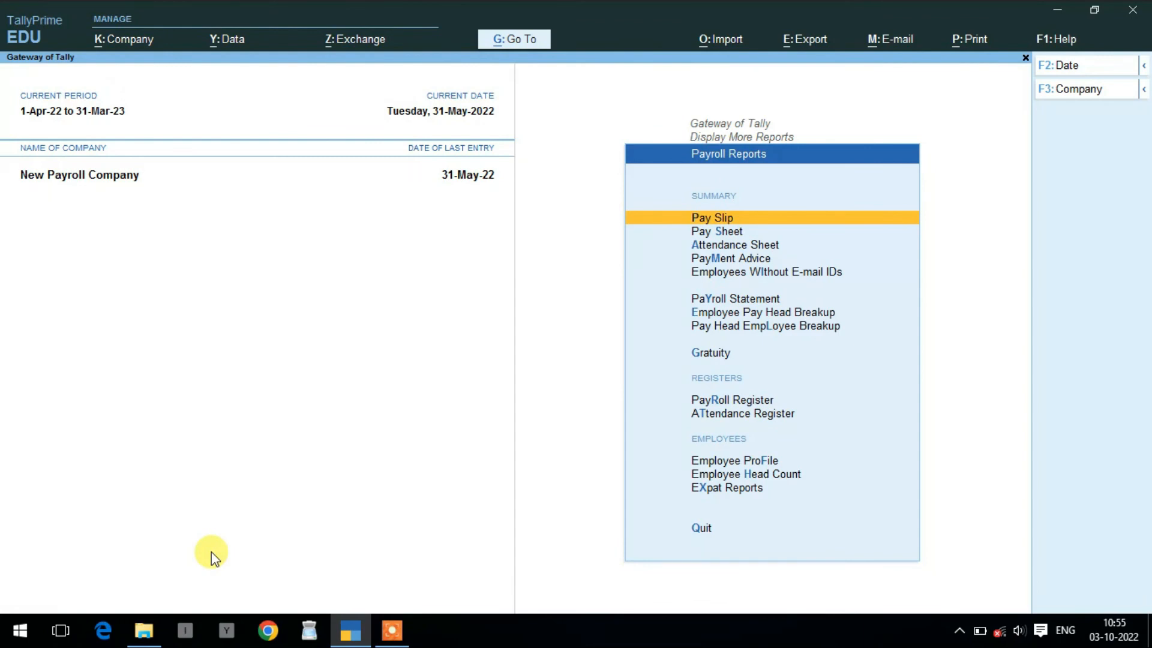
{"action": "key", "text": "Return"}
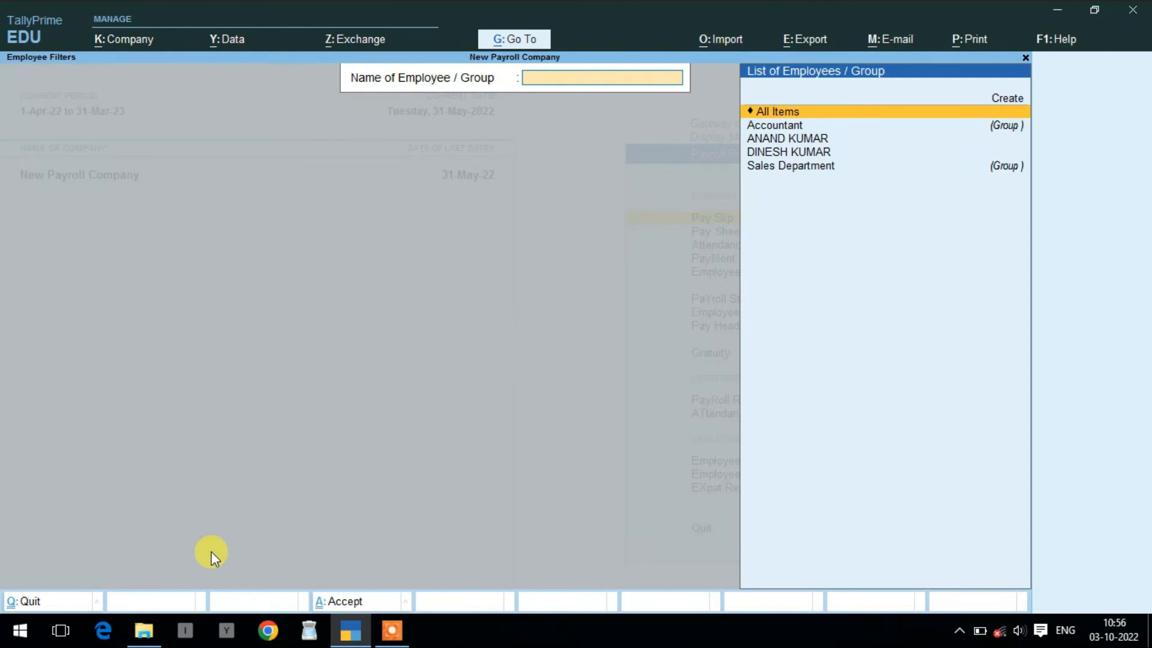
- Open the first employee's May-2022 pay slip and bring up its Print dialog
{"action": "key", "text": "Down"}
{"action": "key", "text": "Down"}
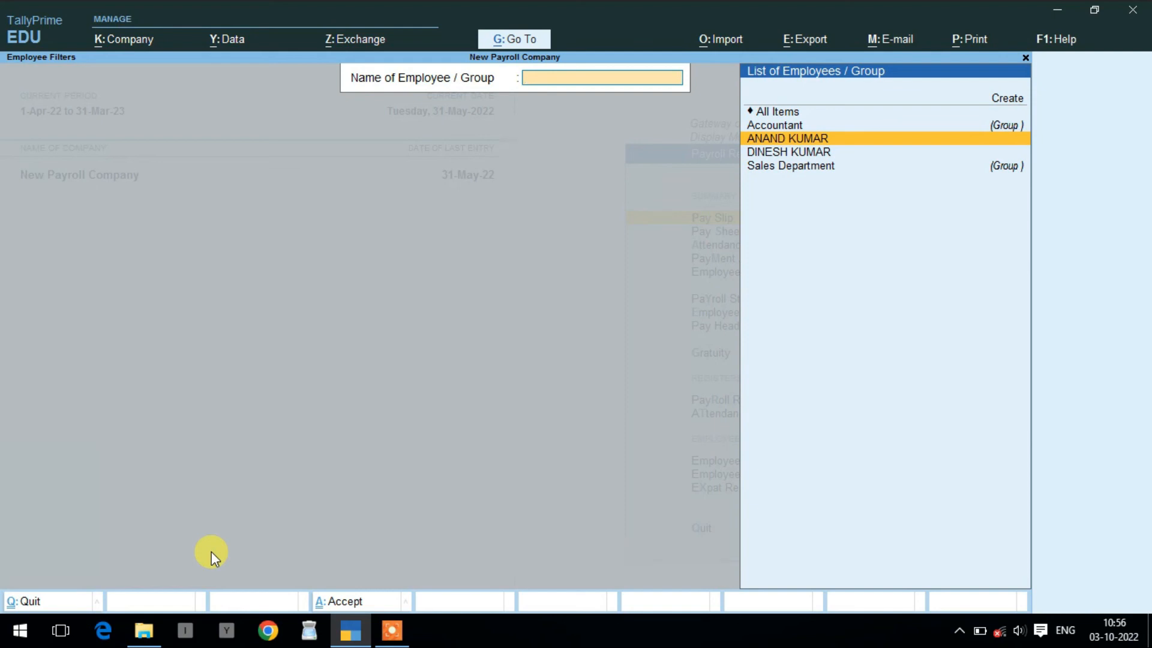
{"action": "key", "text": "Return"}
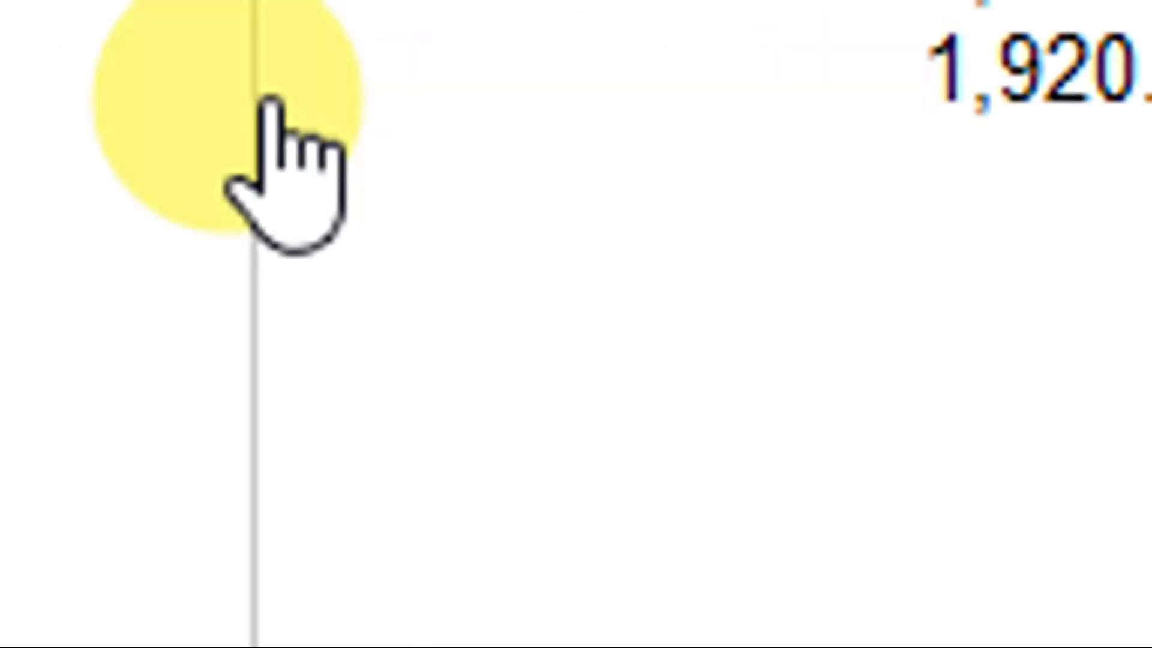
{"action": "key", "text": "ctrl"}
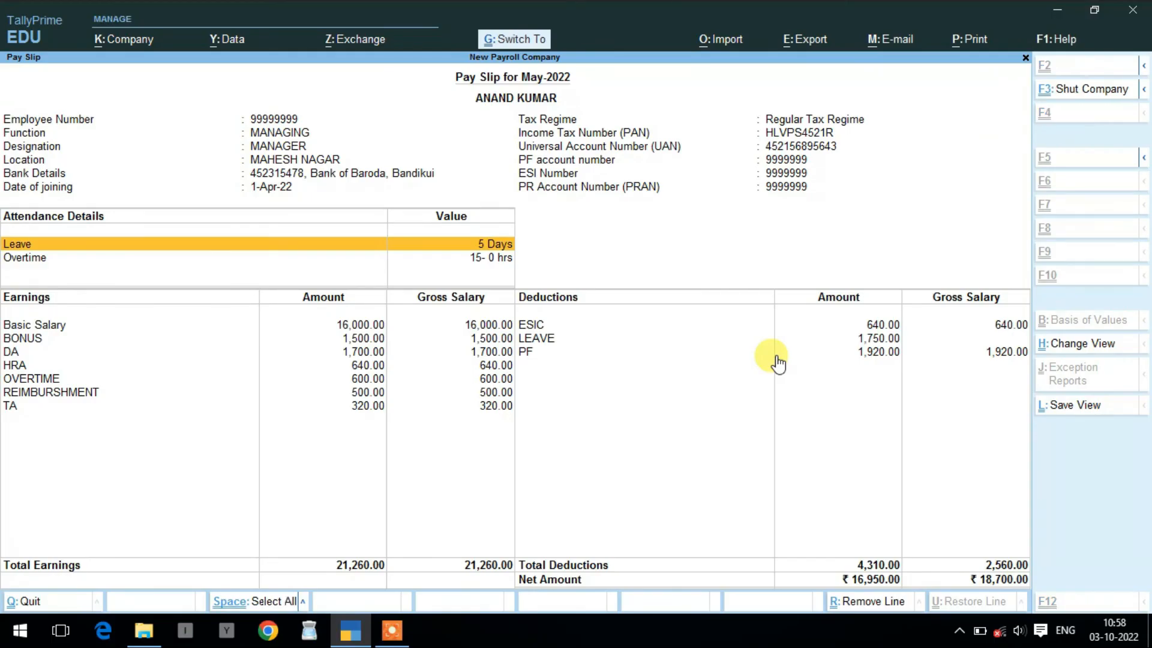
{"action": "key", "text": "ctrl+p"}
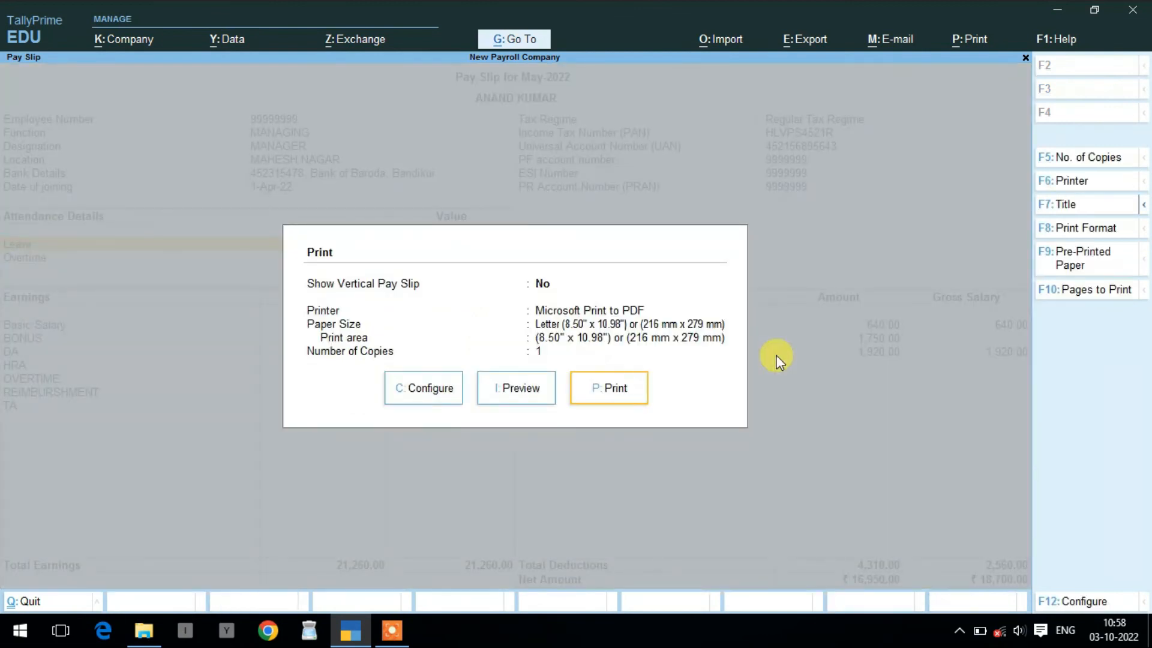
- Preview the printed pay slip, zoom in to inspect it, then return to the report
{"action": "key", "text": "Left"}
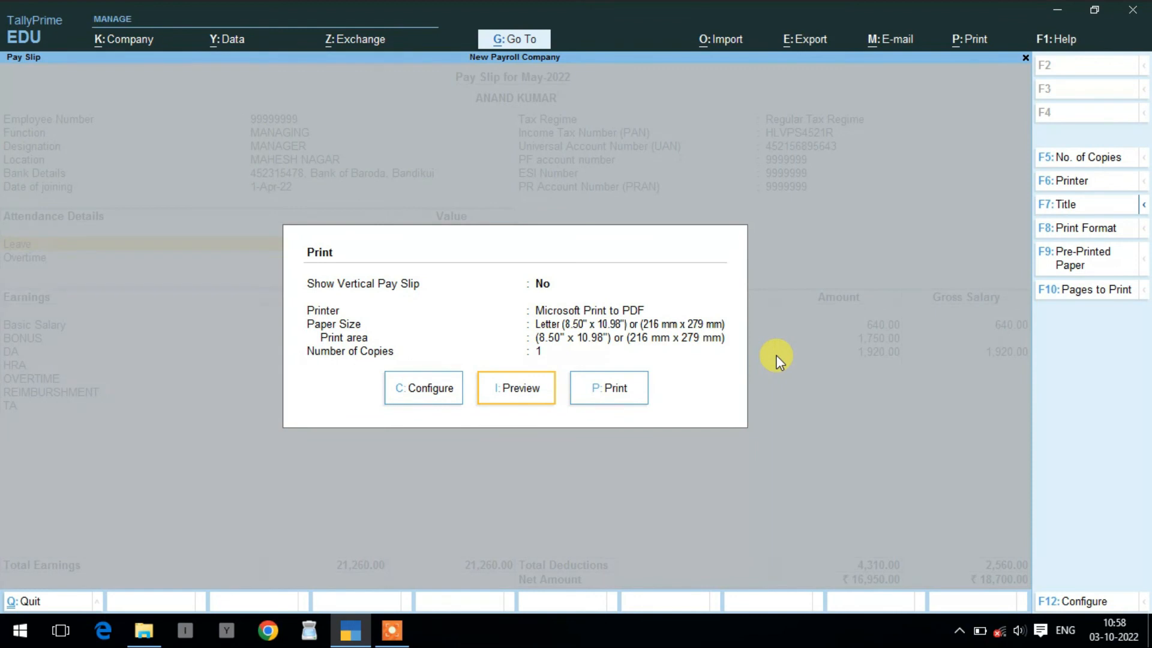
{"action": "key", "text": "Return"}
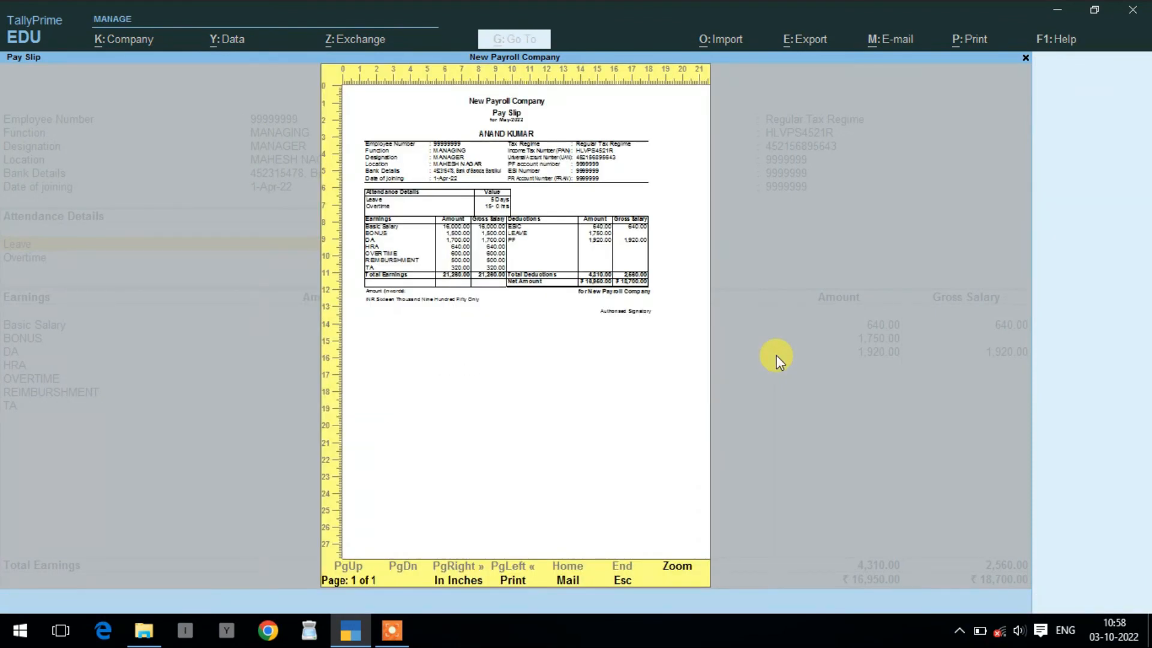
{"action": "key", "text": "z"}
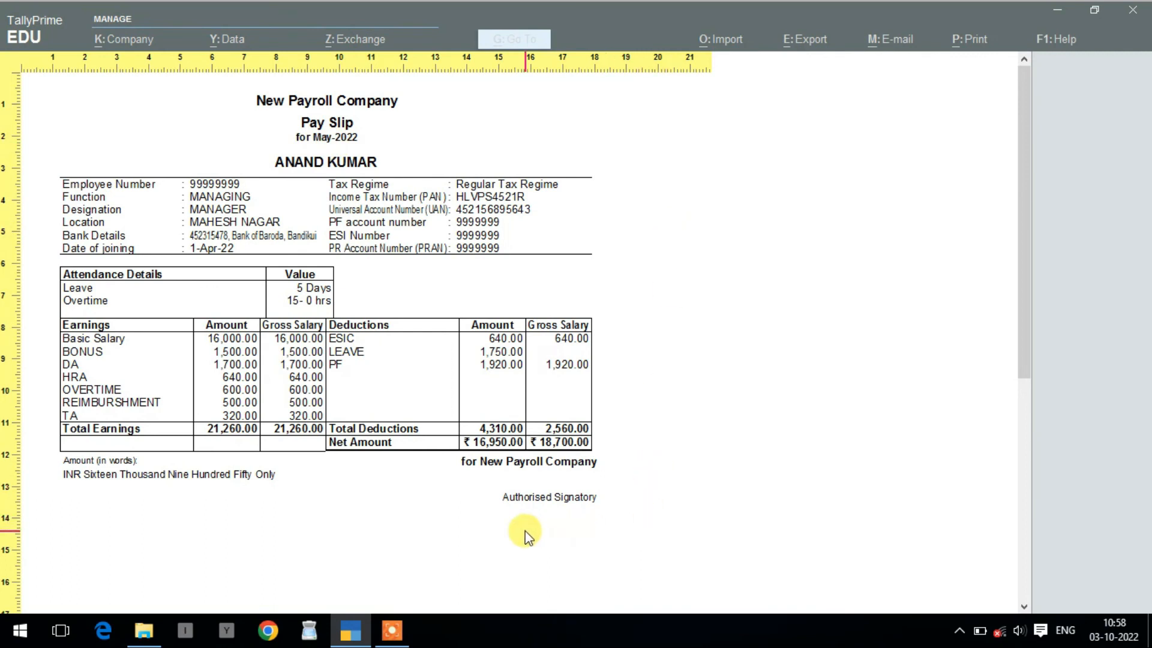
{"action": "left_click", "coordinate": [384, 514]}
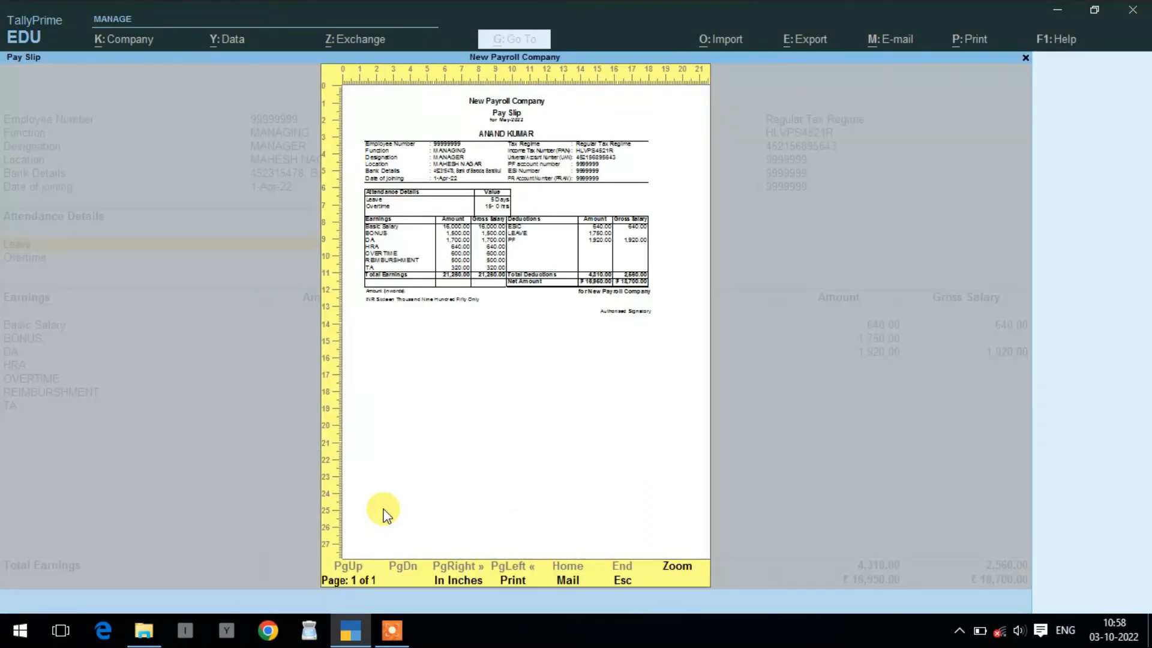
{"action": "key", "text": "Escape"}
{"action": "key", "text": "Escape"}
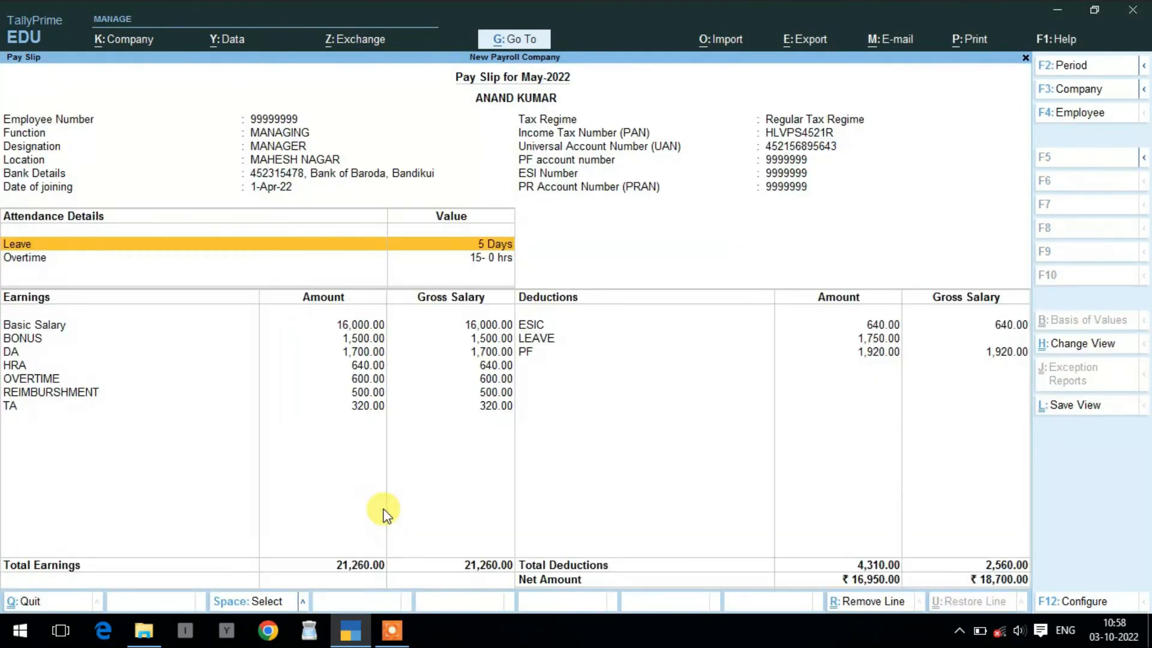
- Back out to Gateway of Tally, start a Payment voucher with F5, and open Autofill
{"action": "key", "text": "Escape"}
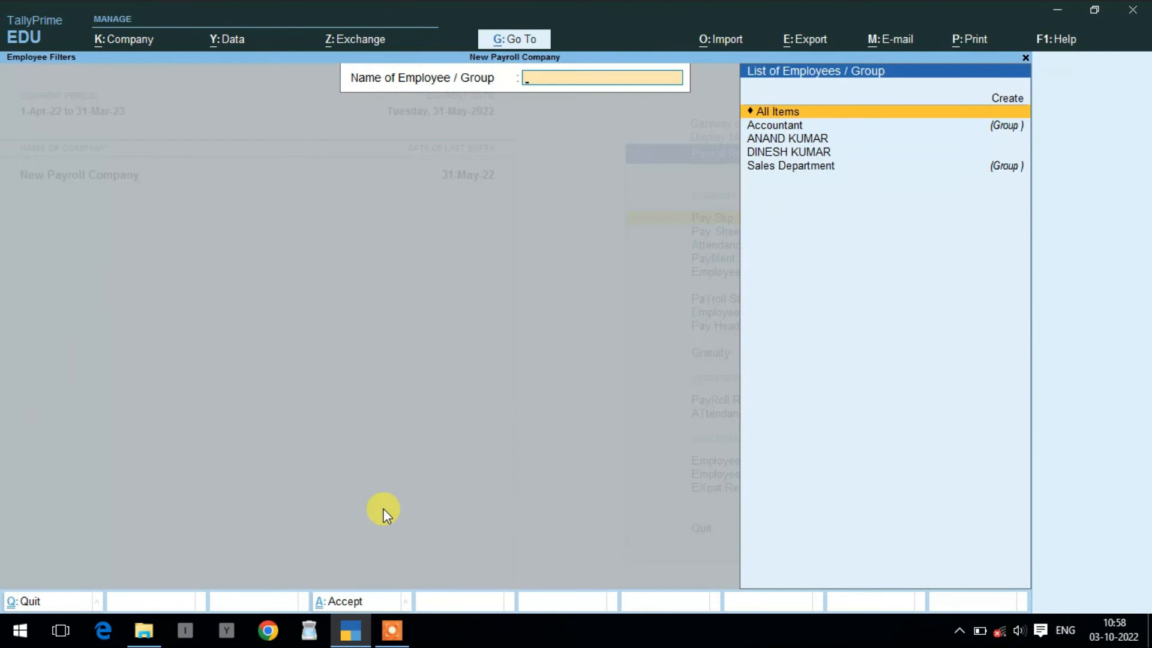
{"action": "key", "text": "Escape"}
{"action": "key", "text": "Escape"}
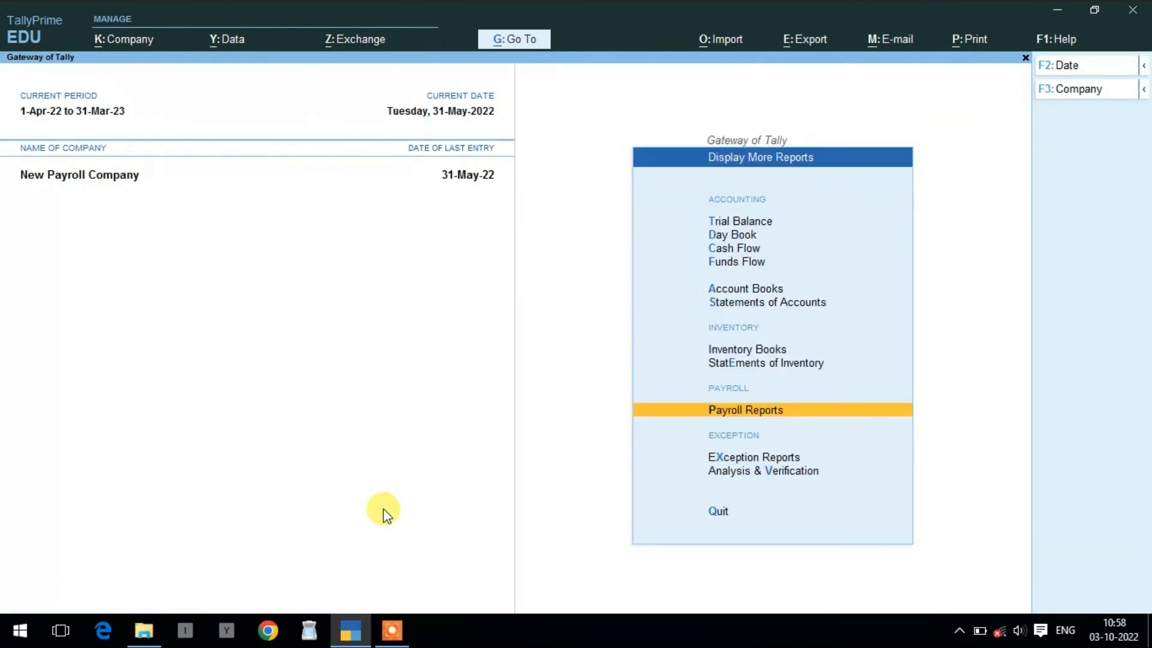
{"action": "key", "text": "Escape"}
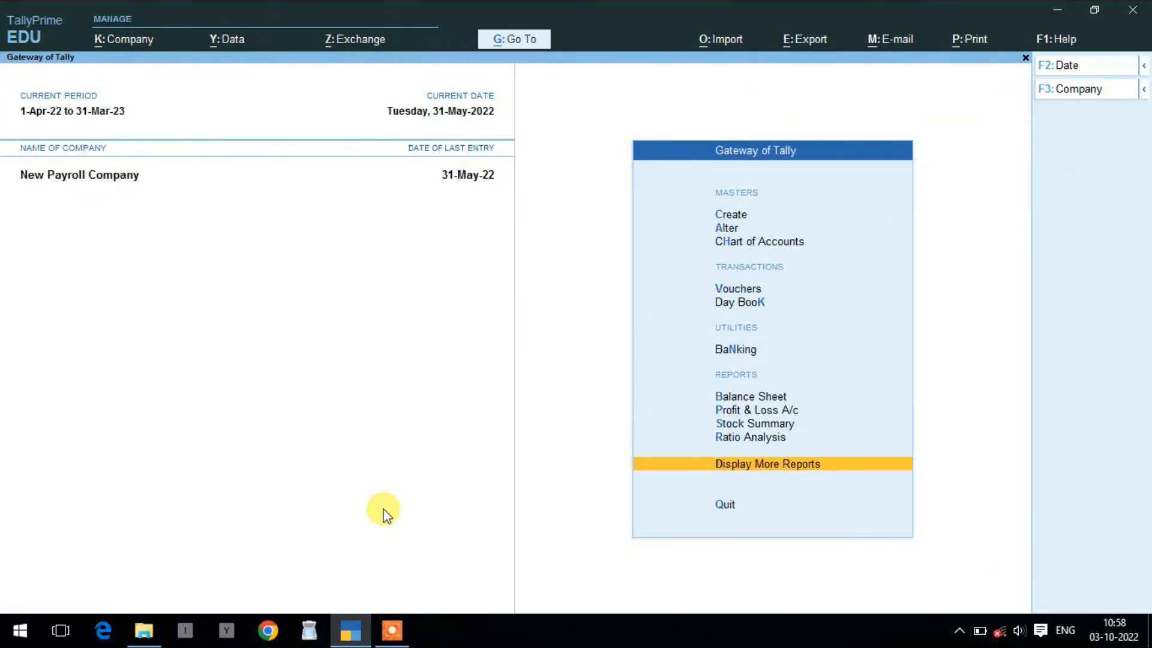
{"action": "key", "text": "ctrl+F4"}
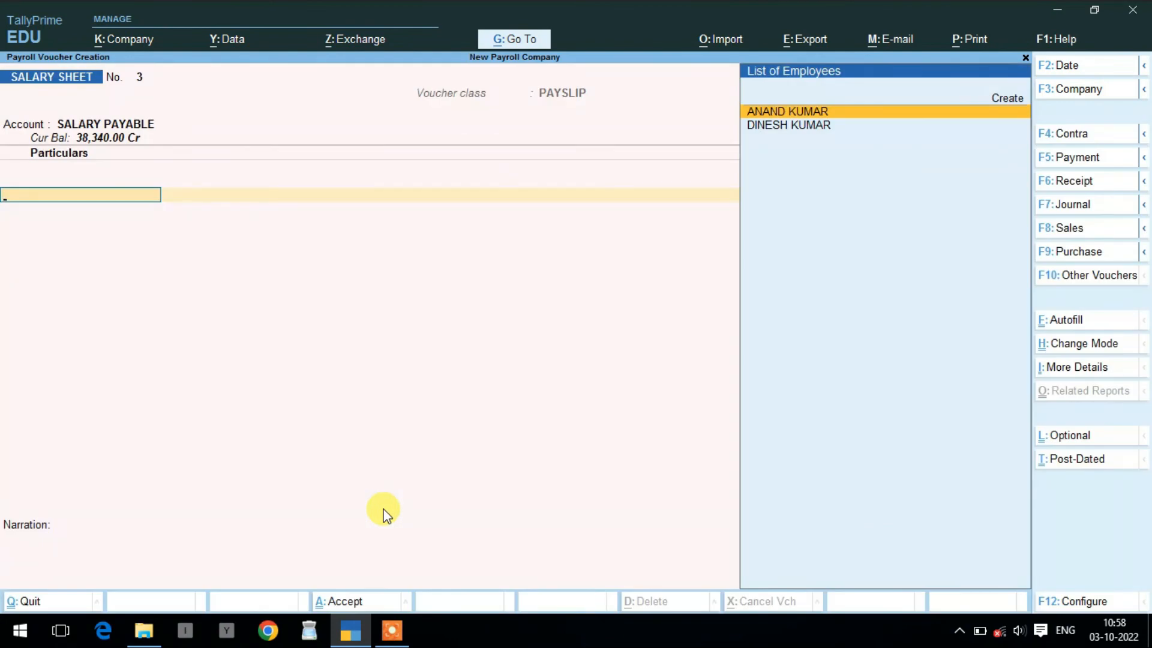
{"action": "key", "text": "F5"}
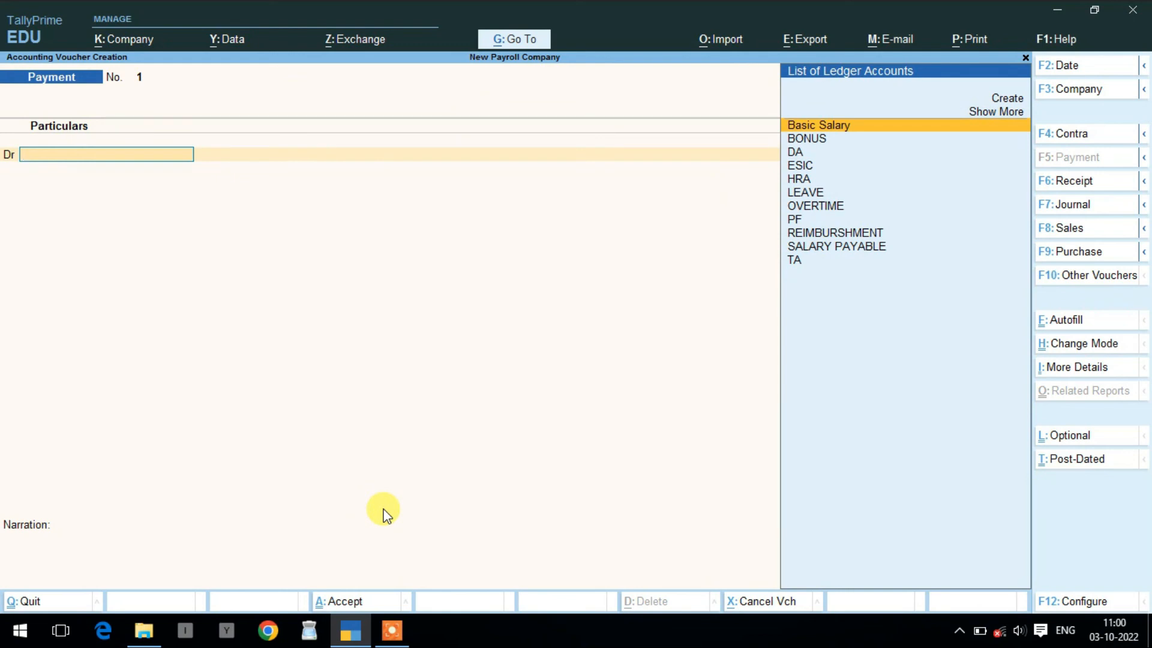
{"action": "key", "text": "ctrl"}
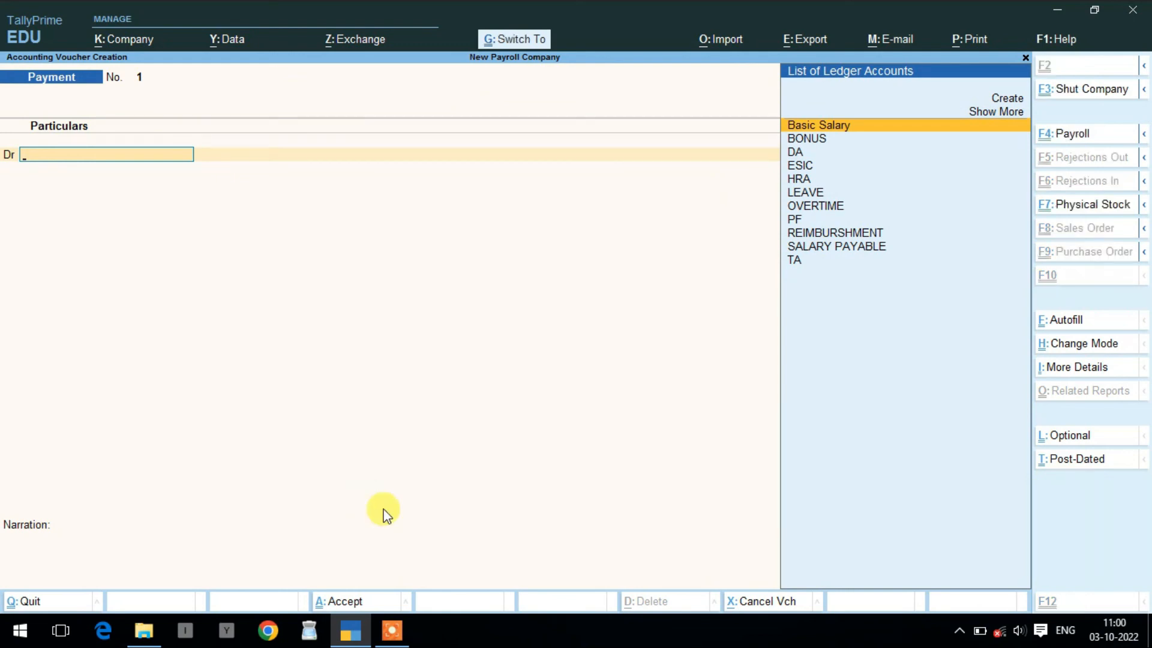
{"action": "key", "text": "ctrl+e"}
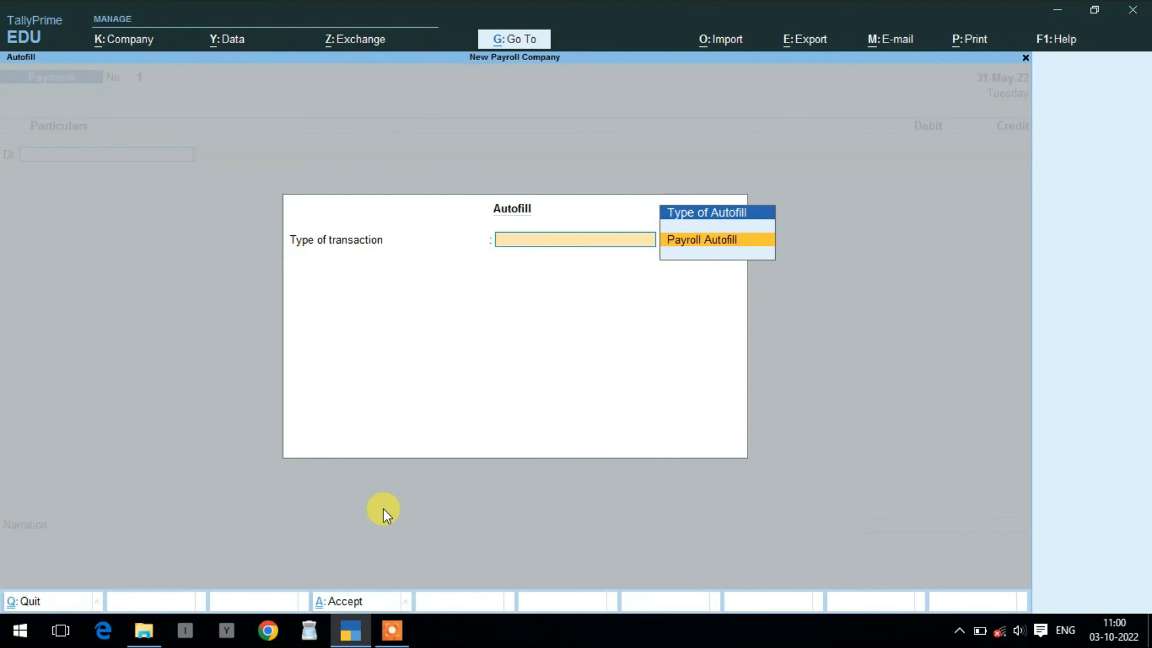
- Payroll-autofill 1-5-2022 to 31-5-2022 for All Items, paying SALARY PAYABLE from Cash, including banking employees
{"action": "key", "text": "Return"}
{"action": "key", "text": "Return"}
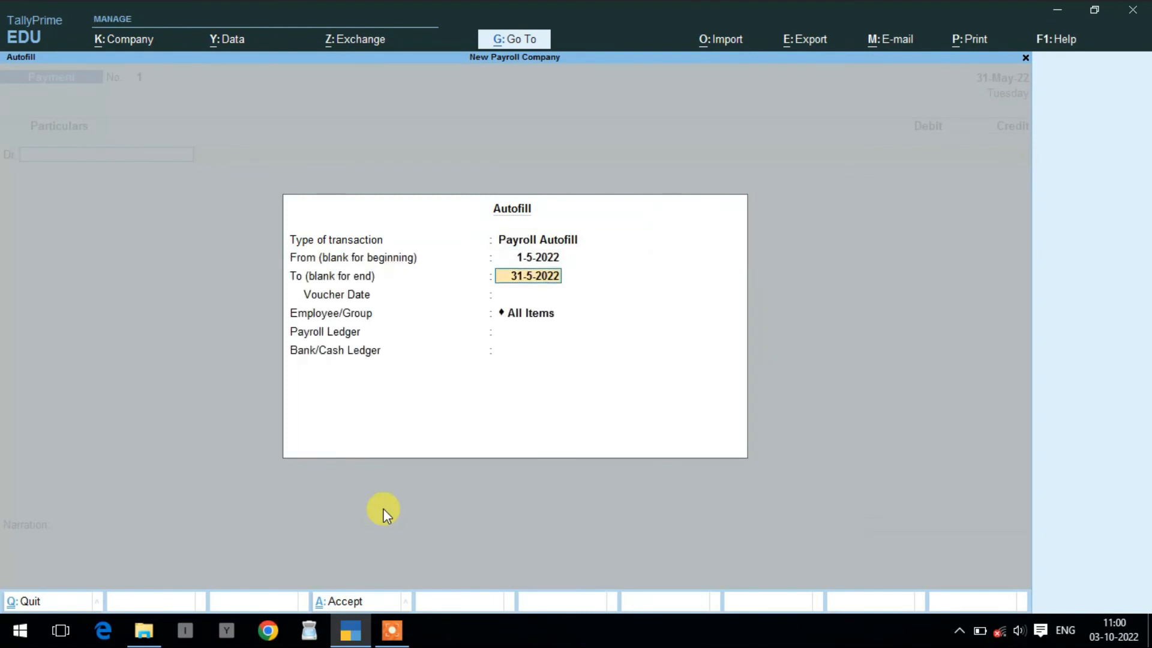
{"action": "key", "text": "Return"}
{"action": "key", "text": "Return"}
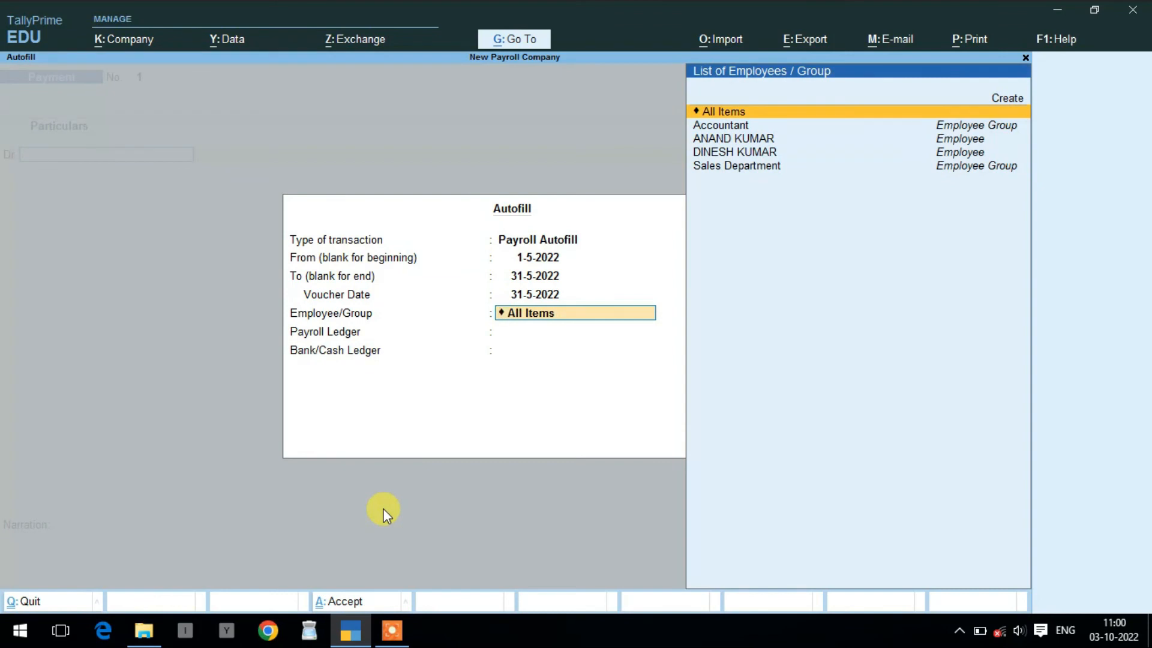
{"action": "key", "text": "Down"}
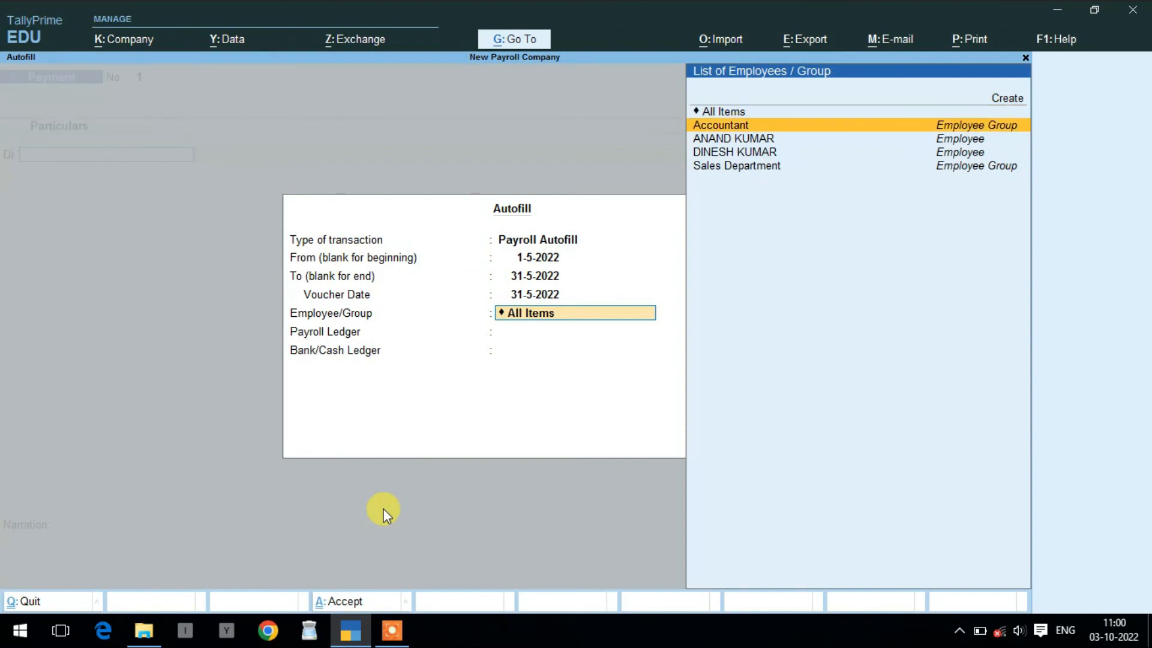
{"action": "key", "text": "Down"}
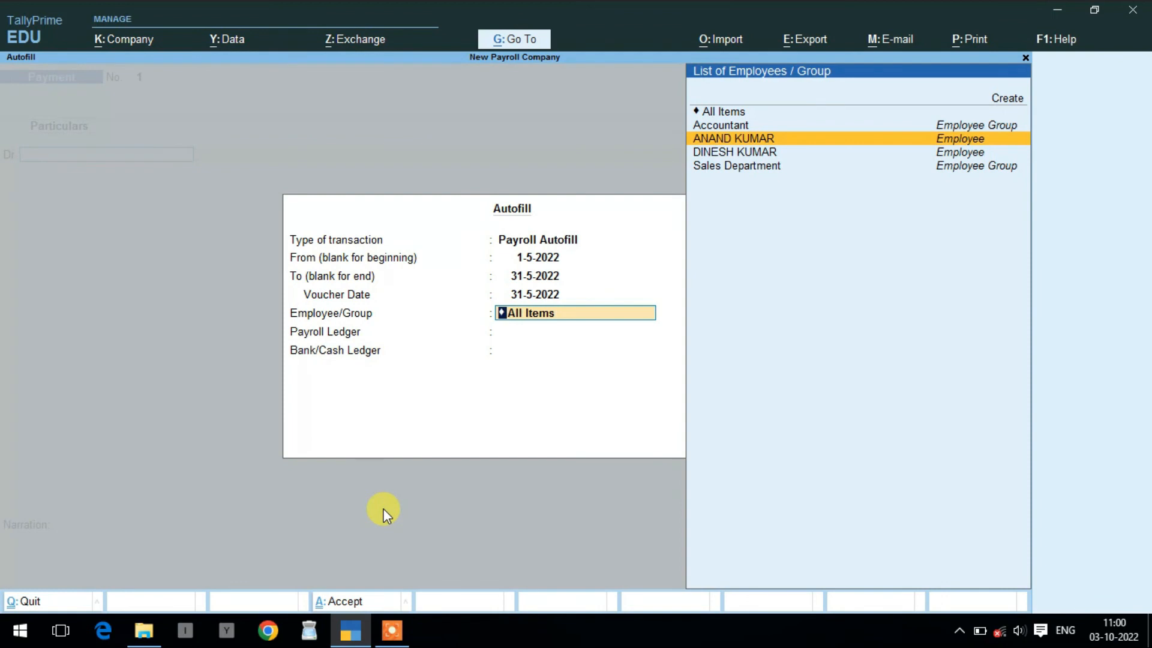
{"action": "key", "text": "Up"}
{"action": "key", "text": "Up"}
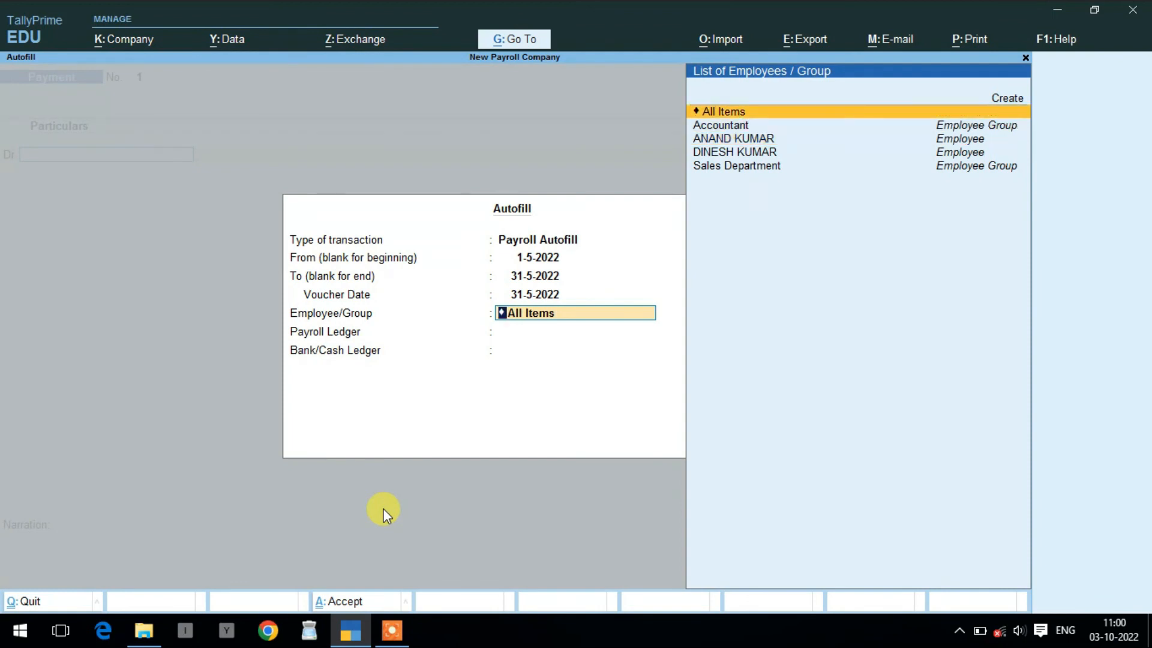
{"action": "key", "text": "Return"}
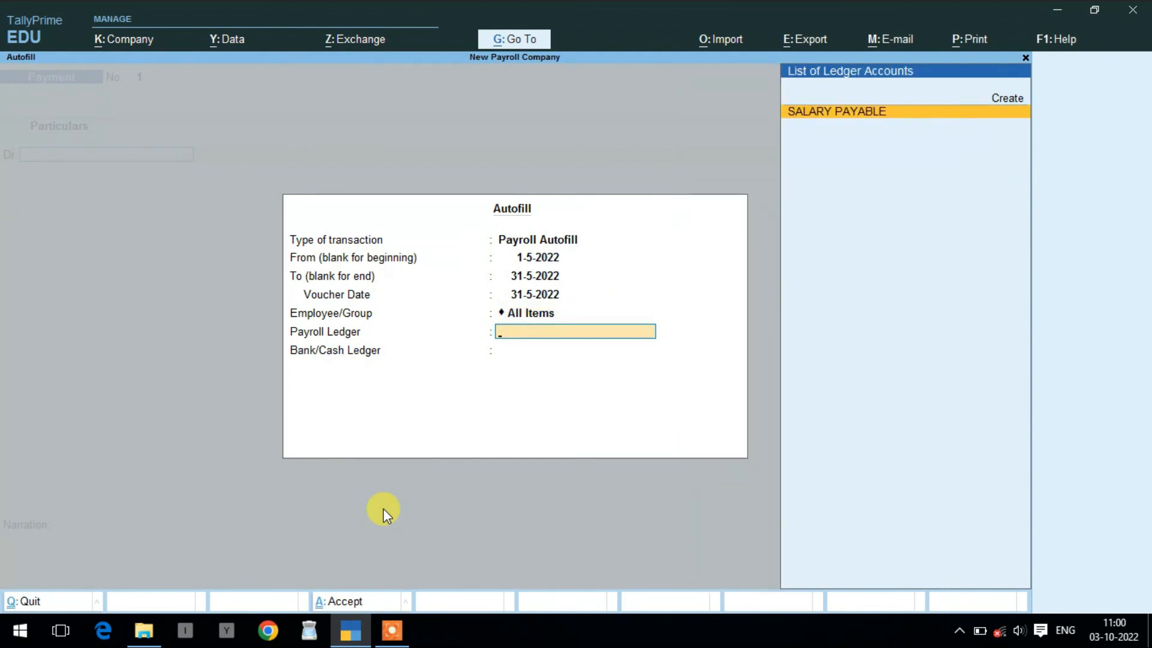
{"action": "key", "text": "Return"}
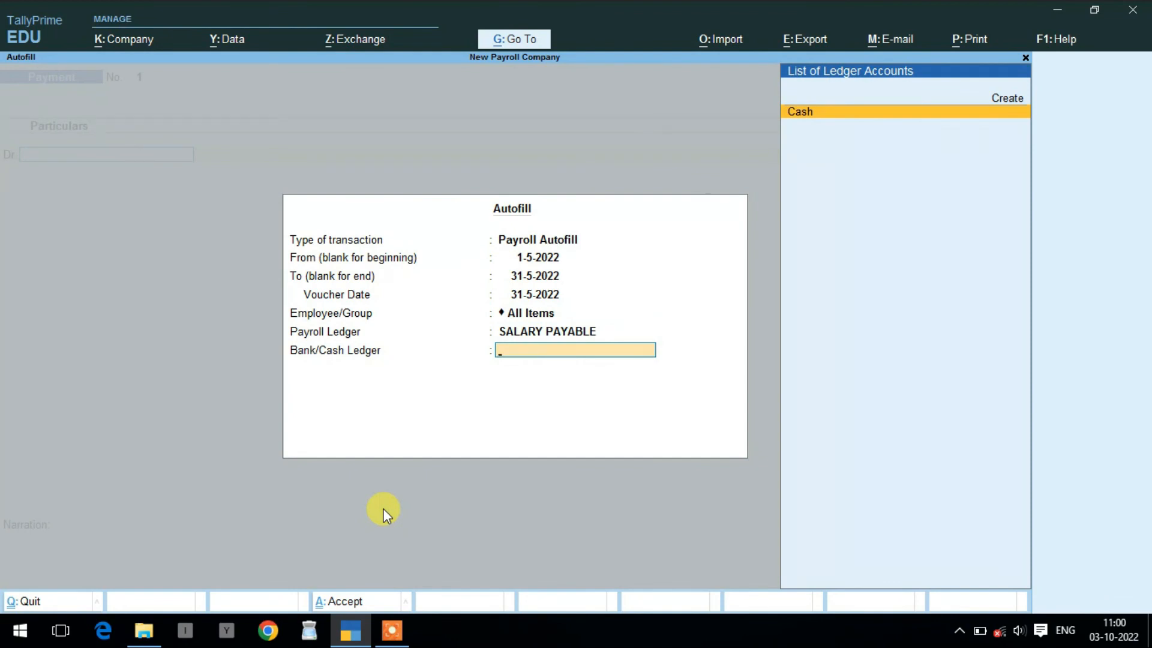
{"action": "key", "text": "Return"}
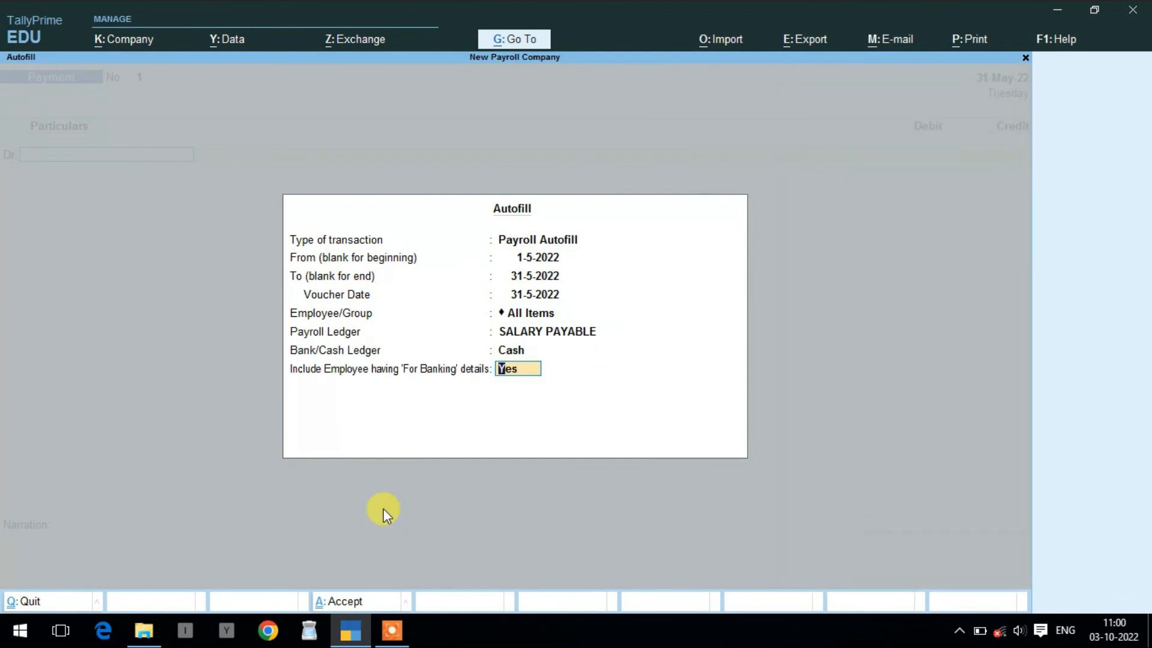
{"action": "key", "text": "Return"}
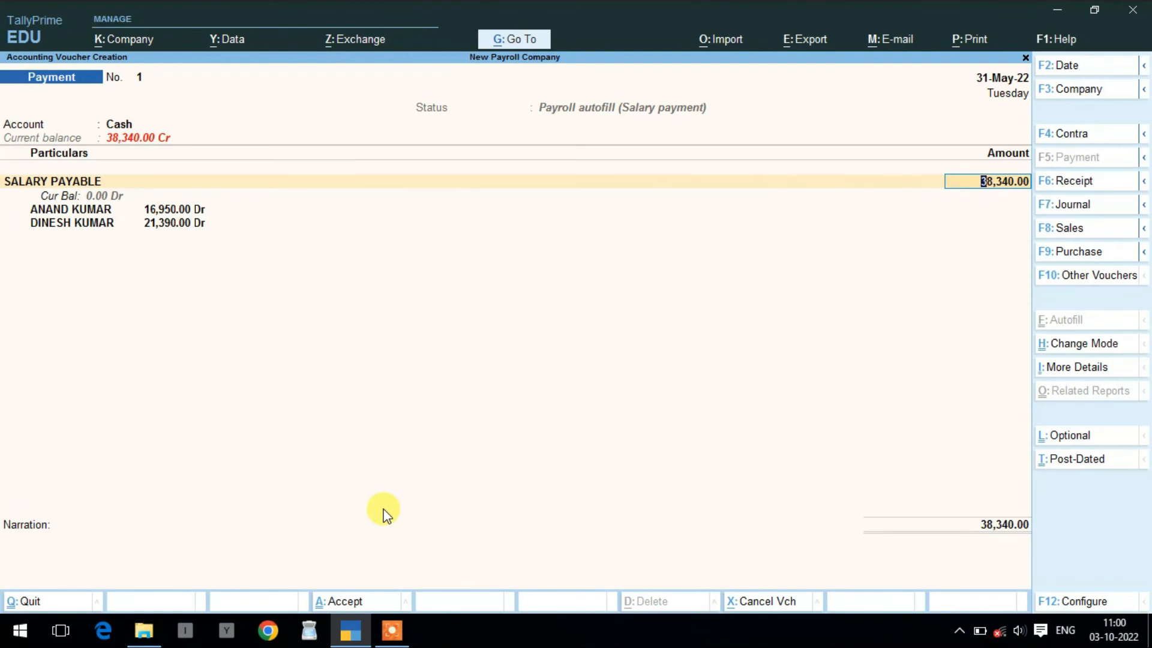
- Accept the 38,340.00 amount with no narration and save Payment voucher No. 1
{"action": "key", "text": "Return"}
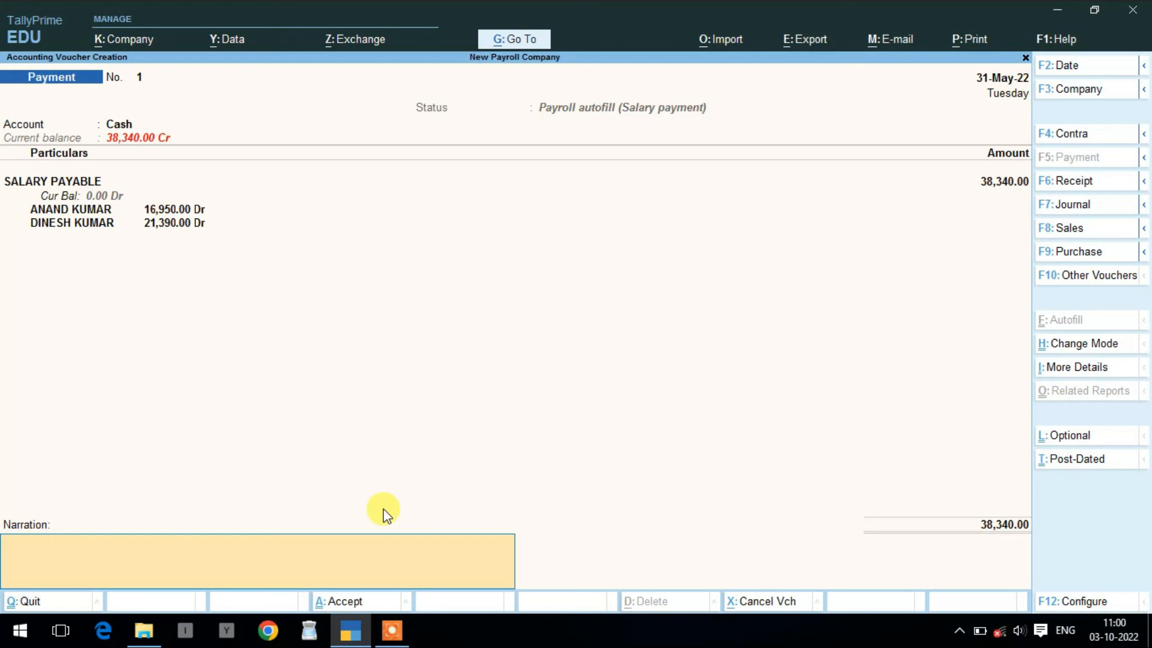
{"action": "key", "text": "Return"}
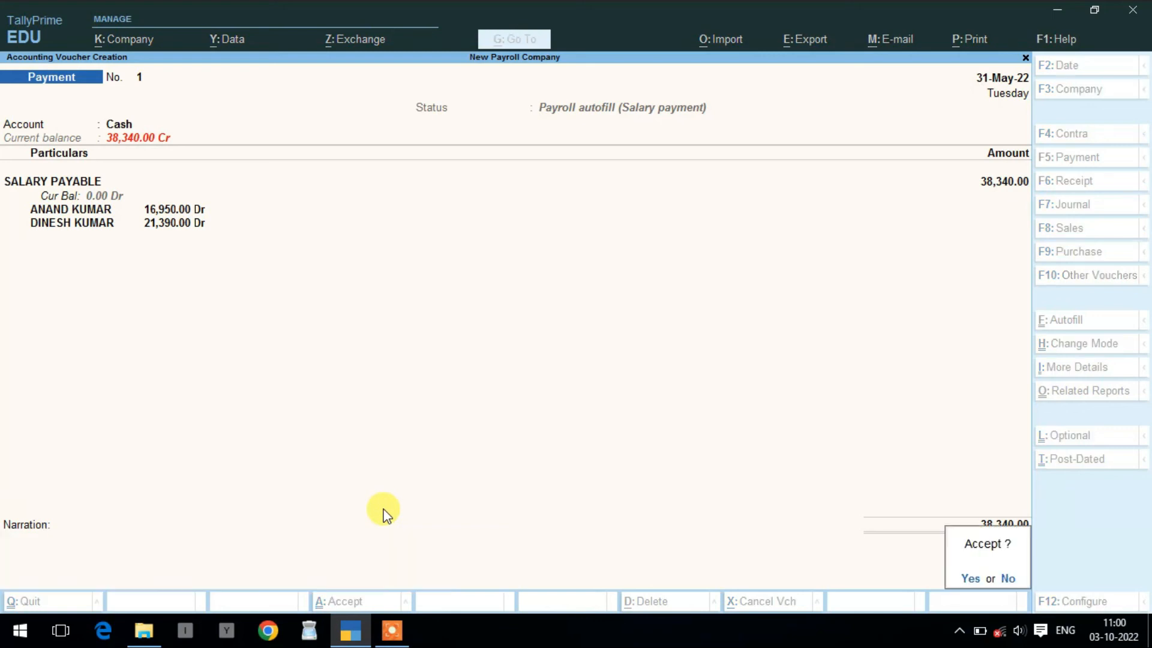
{"action": "key", "text": "Return"}
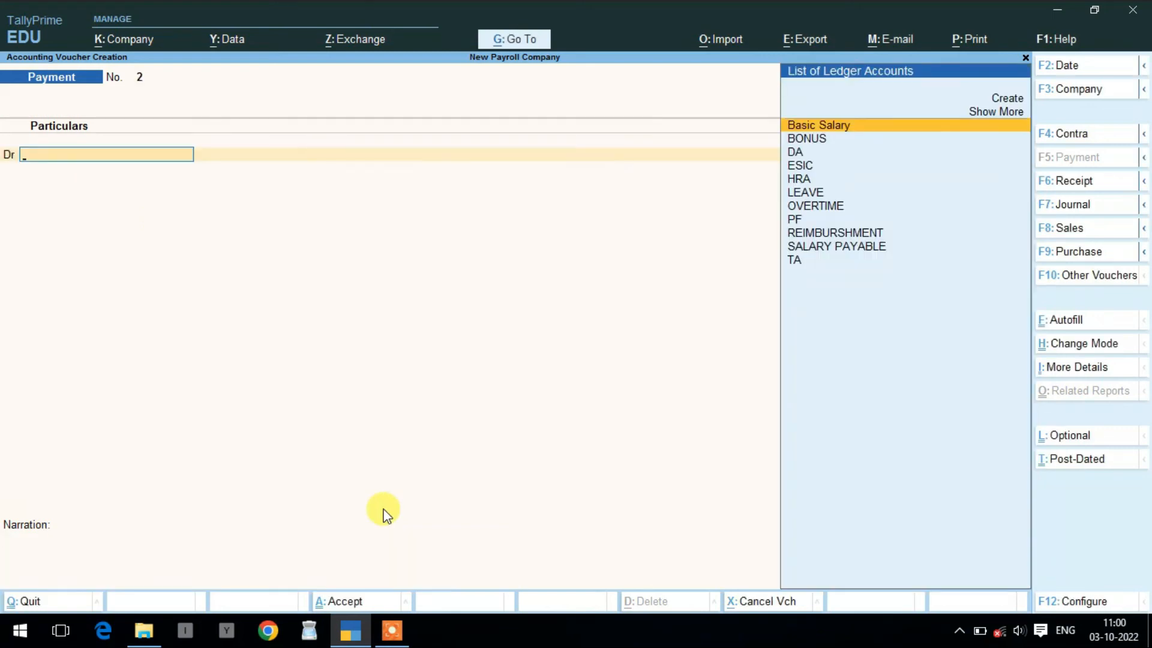